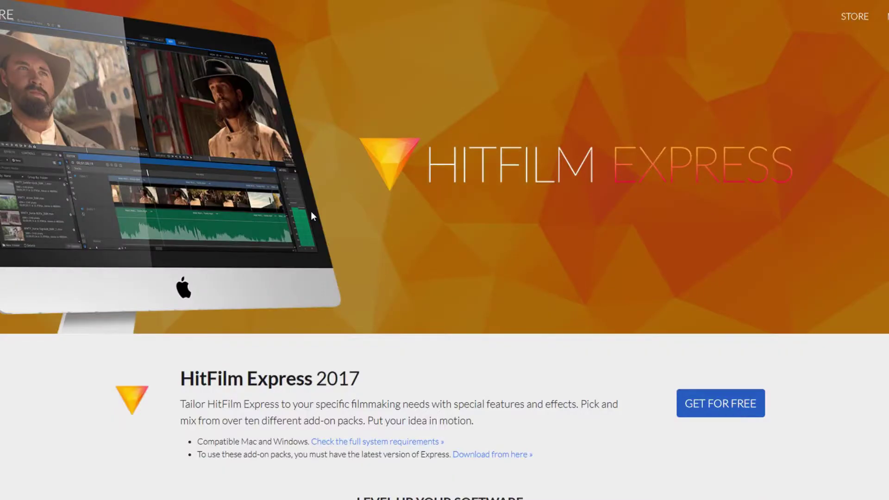
# - Review the HitFilm Express add-on store page, expanding the Starter pack details to examine its included effects
pyautogui.scroll(-5, 310, 212)
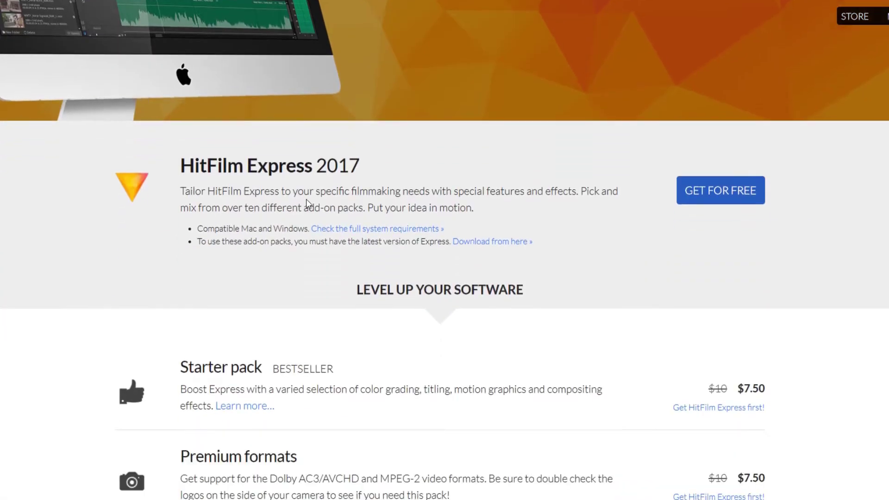
pyautogui.scroll(-3, 306, 202)
pyautogui.click(253, 249)
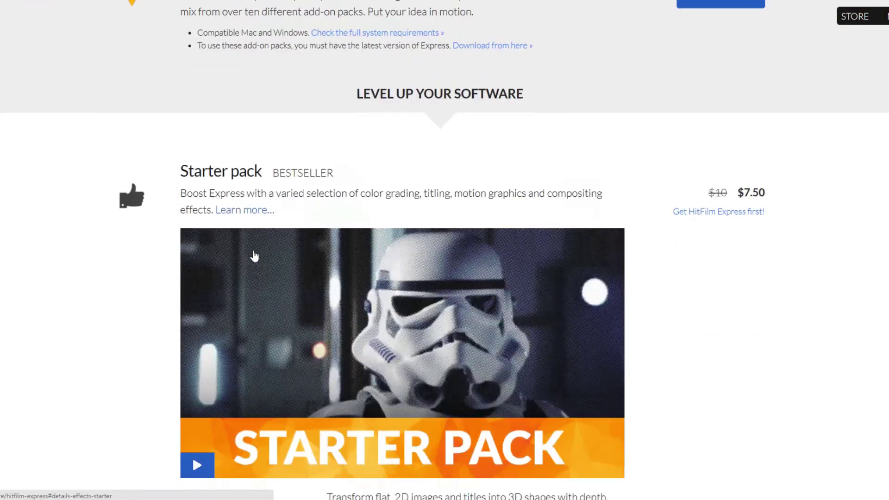
pyautogui.scroll(-6, 254, 256)
pyautogui.moveTo(181, 216); pyautogui.dragTo(239, 225)
pyautogui.scroll(-2, 144, 301)
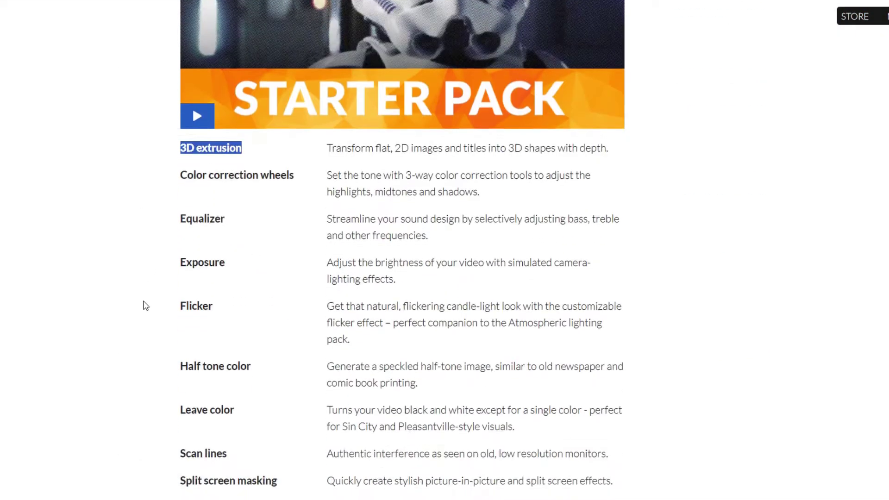
pyautogui.scroll(-1, 146, 306)
pyautogui.moveTo(180, 324); pyautogui.dragTo(253, 326)
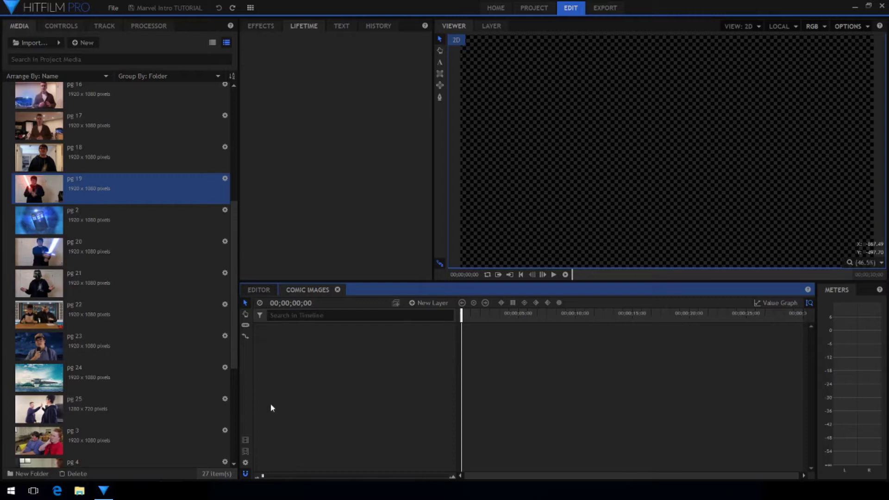
# - Set the Comic Images composite shot's duration to 5 seconds in its properties
pyautogui.click(246, 463)
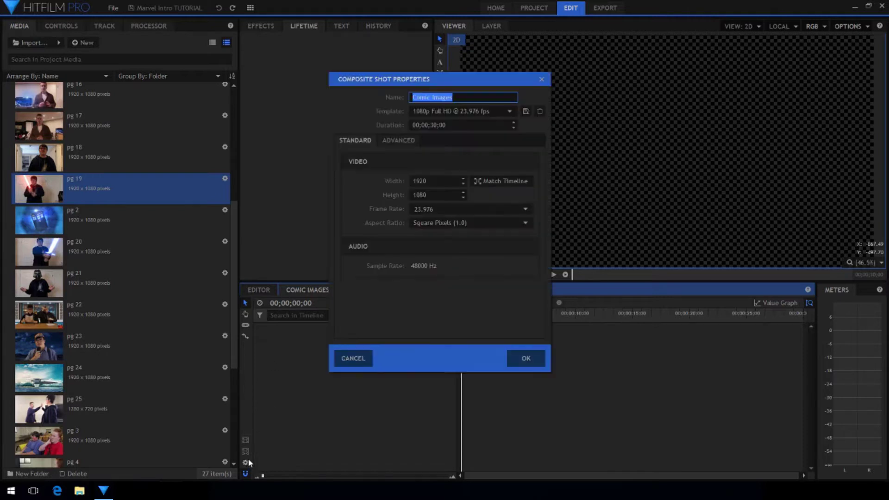
pyautogui.click(438, 125)
pyautogui.click(435, 125)
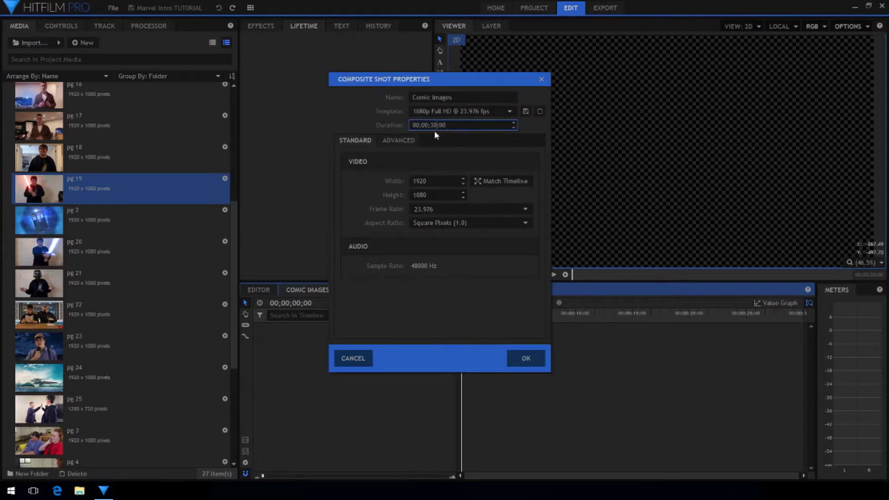
pyautogui.press('BackSpace')
pyautogui.press('BackSpace')
pyautogui.write('05')
pyautogui.click(519, 359)
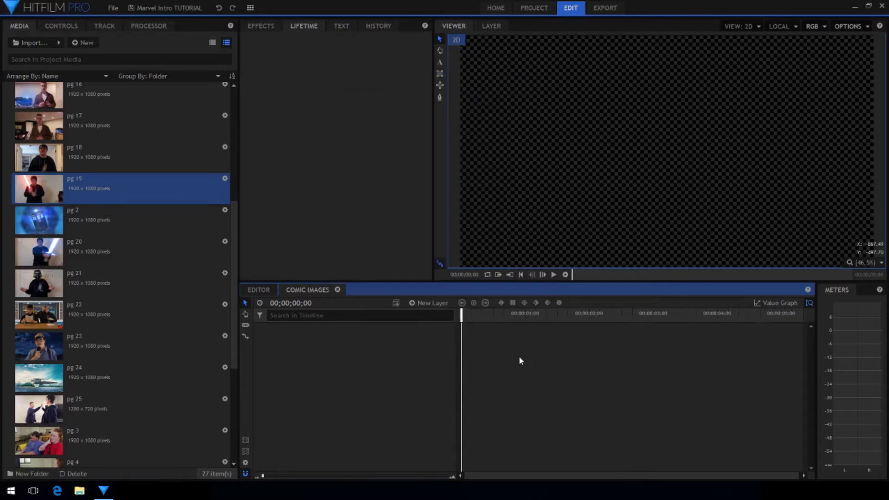
# - Add the images pg 1 and pg 2 to the Comic Images timeline, with pg 2 beneath pg 1
pyautogui.scroll(5, 173, 276)
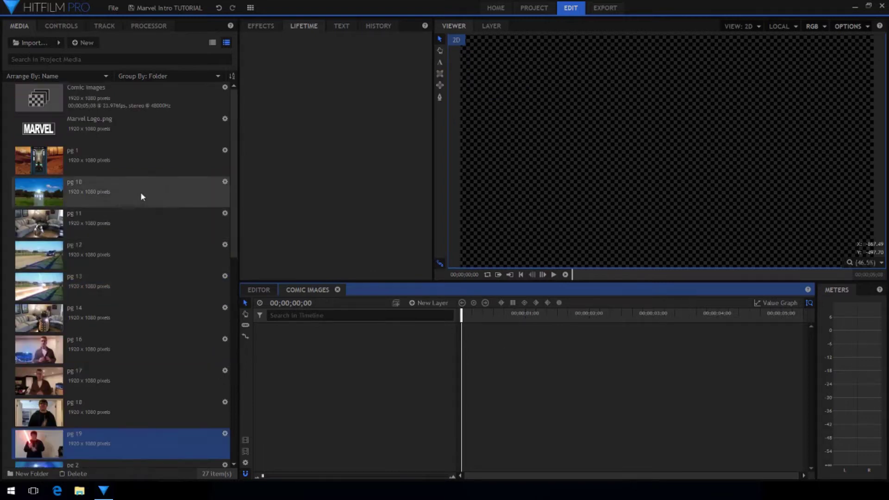
pyautogui.click(121, 170)
pyautogui.moveTo(105, 162); pyautogui.dragTo(316, 332)
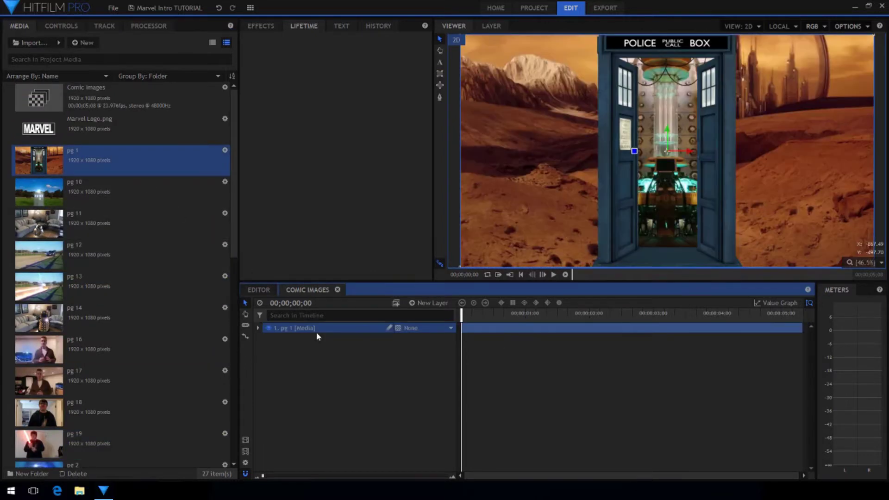
pyautogui.scroll(-3, 124, 328)
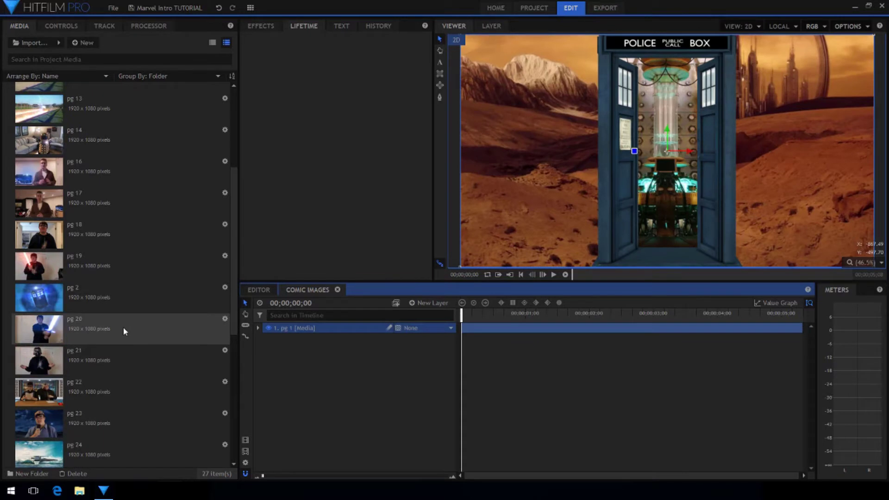
pyautogui.scroll(2, 123, 324)
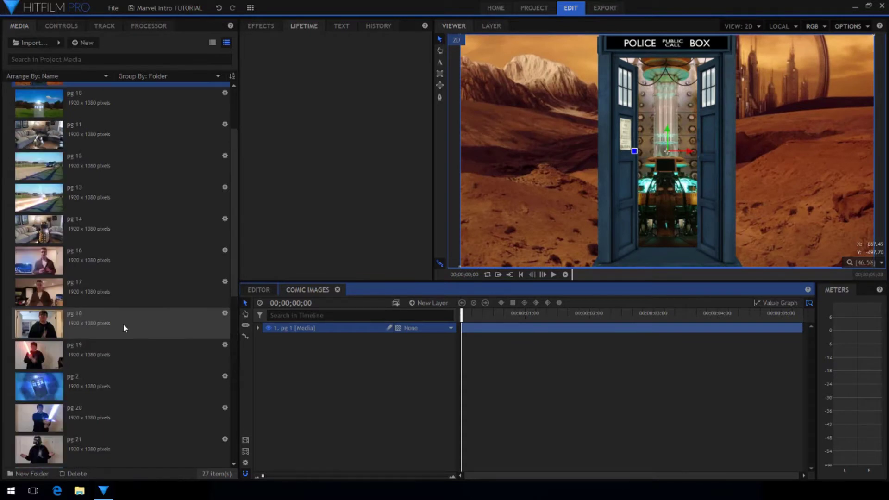
pyautogui.moveTo(99, 388); pyautogui.dragTo(298, 354)
# - Add the images pg 3 through pg 9 below pg 2 in the timeline and enlarge the timeline area
pyautogui.scroll(-5, 80, 296)
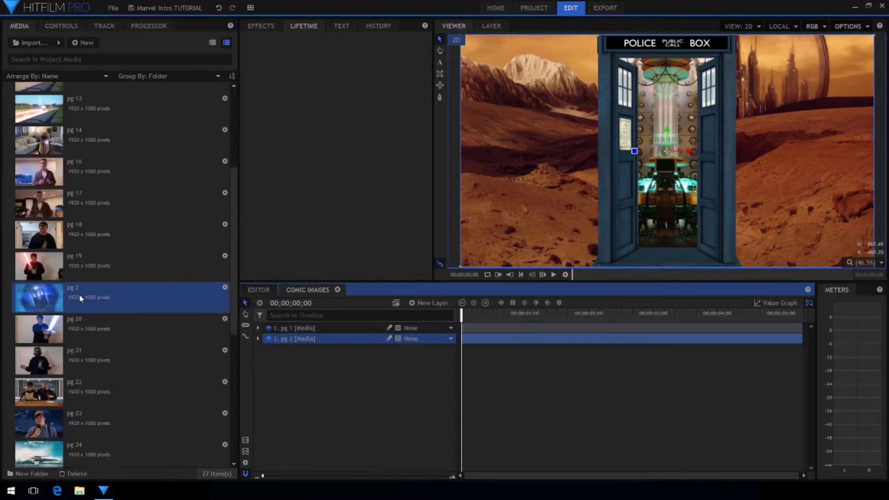
pyautogui.click(100, 331)
pyautogui.scroll(-2, 107, 352)
pyautogui.keyDown('shift'); pyautogui.click(113, 419); pyautogui.keyUp('shift')
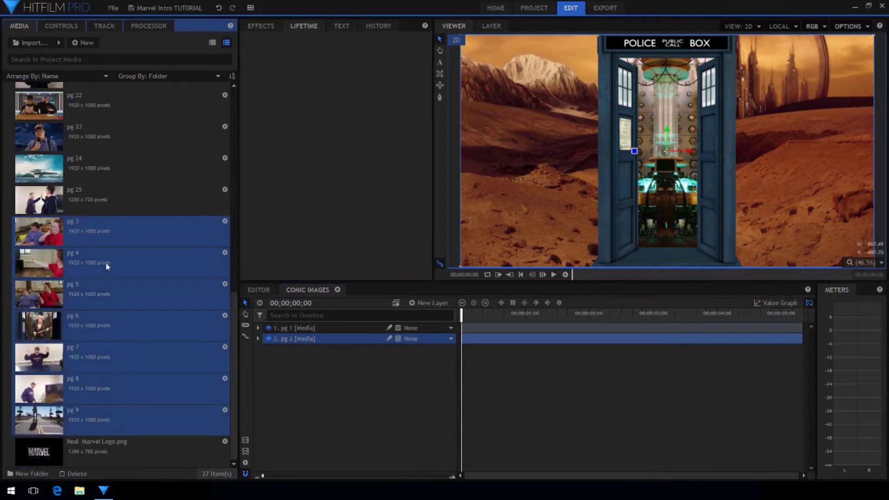
pyautogui.moveTo(107, 264); pyautogui.dragTo(320, 356)
pyautogui.moveTo(603, 282); pyautogui.dragTo(603, 160)
# - Add the images pg 10 through pg 19 to the timeline below the pg 9 layer
pyautogui.scroll(5, 96, 319)
pyautogui.scroll(5, 96, 320)
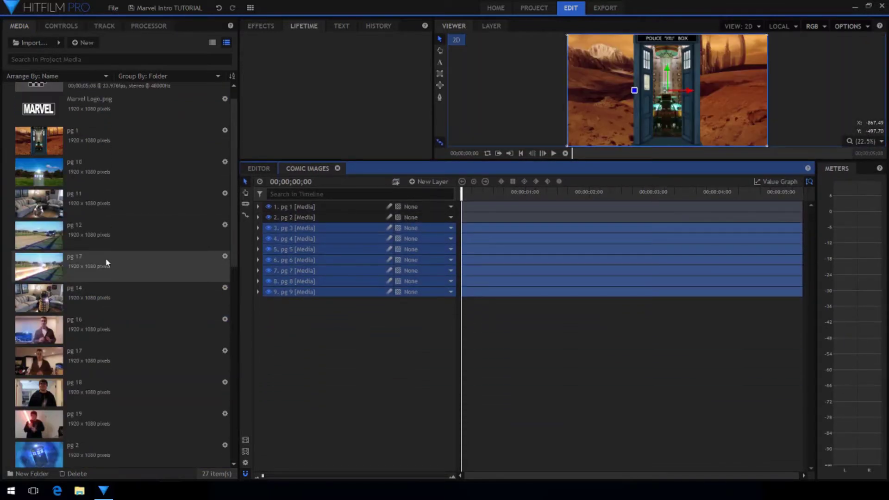
pyautogui.click(100, 174)
pyautogui.keyDown('shift'); pyautogui.click(121, 423); pyautogui.keyUp('shift')
pyautogui.moveTo(130, 221); pyautogui.dragTo(290, 313)
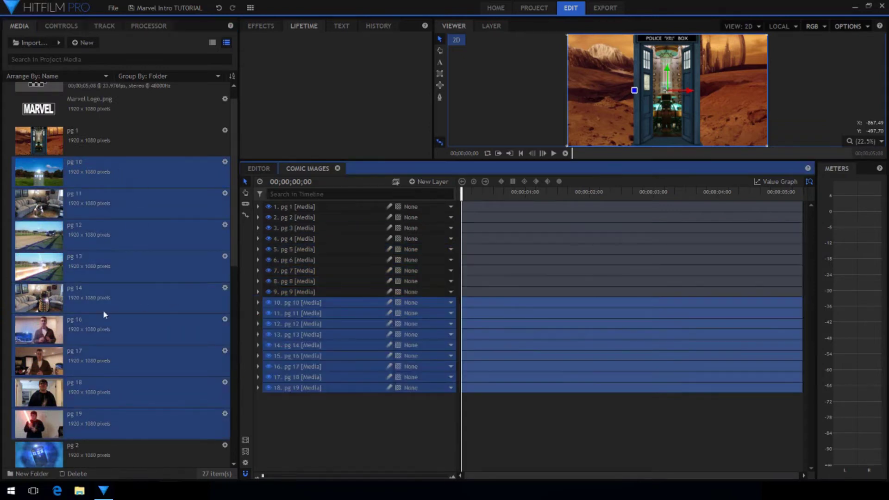
# - Add the images pg 20 through pg 24 to the bottom of the layer stack and slightly enlarge the viewer area
pyautogui.scroll(-5, 99, 278)
pyautogui.click(98, 220)
pyautogui.keyDown('shift'); pyautogui.click(96, 343); pyautogui.keyUp('shift')
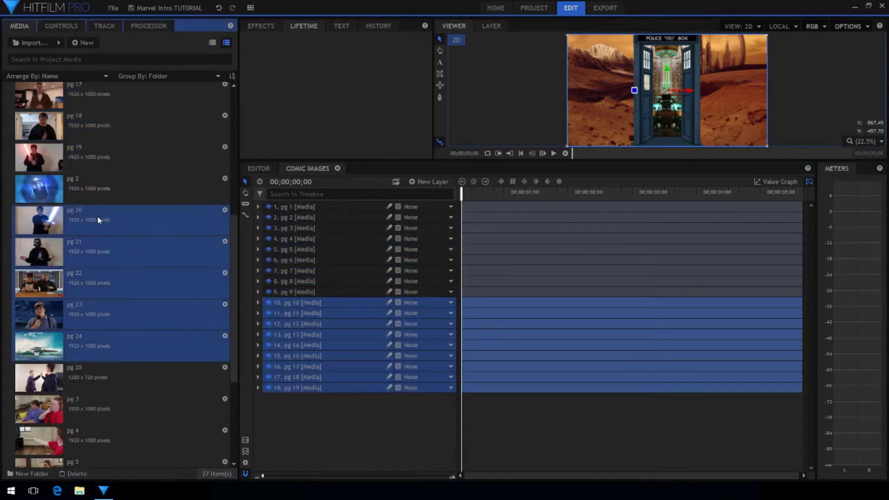
pyautogui.moveTo(99, 221); pyautogui.dragTo(284, 420)
pyautogui.moveTo(642, 162); pyautogui.dragTo(643, 184)
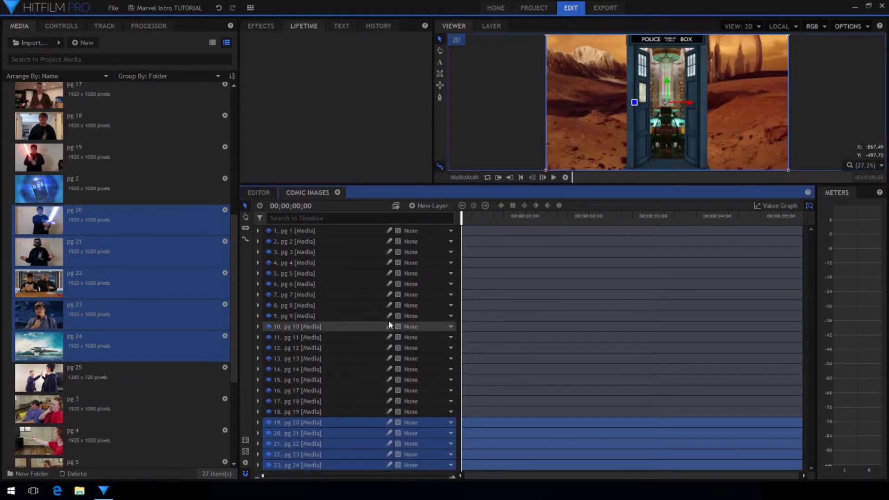
# - Select all layers from pg 1 to pg 24 and move them straight up out of frame, to a vertical position of about 1093
pyautogui.click(330, 234)
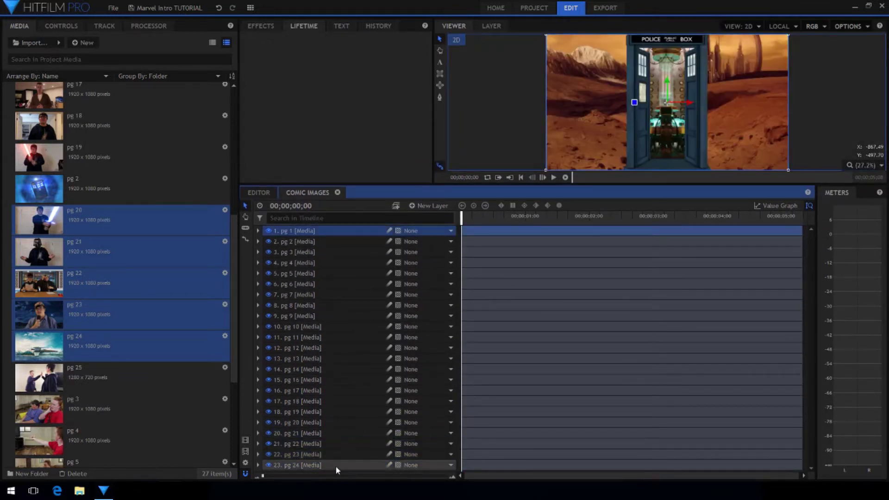
pyautogui.keyDown('shift'); pyautogui.click(352, 460); pyautogui.keyUp('shift')
pyautogui.scroll(-3, 624, 153)
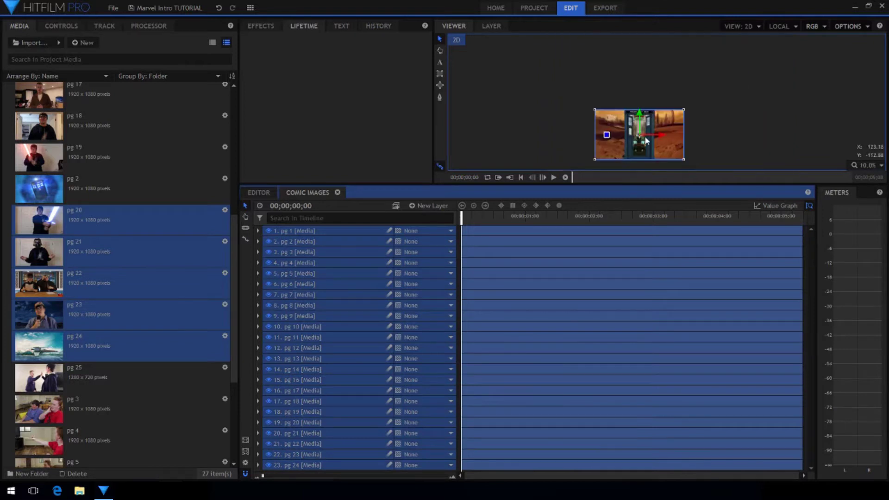
pyautogui.click(639, 110)
pyautogui.moveTo(640, 109); pyautogui.dragTo(638, 71)
pyautogui.scroll(5, 638, 114)
pyautogui.scroll(-2, 637, 97)
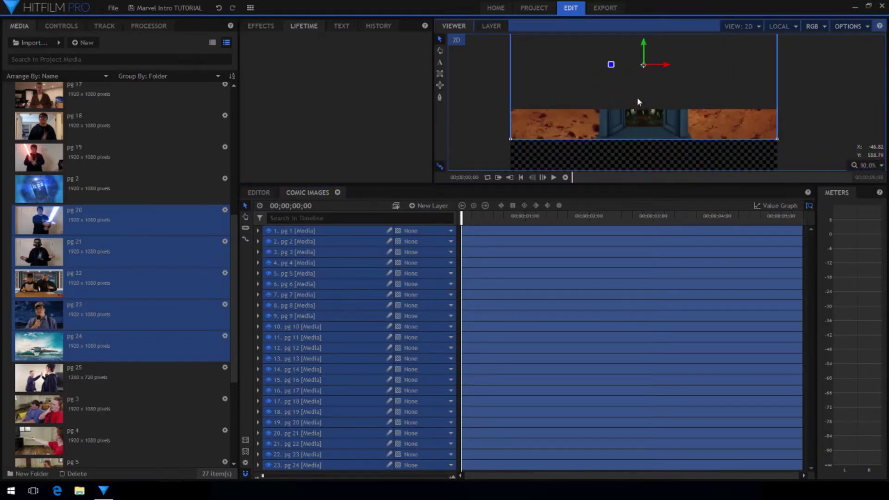
pyautogui.moveTo(645, 31); pyautogui.dragTo(640, 3)
# - Reset the pg 24 layer's Position property to its default in its Transform settings
pyautogui.click(258, 465)
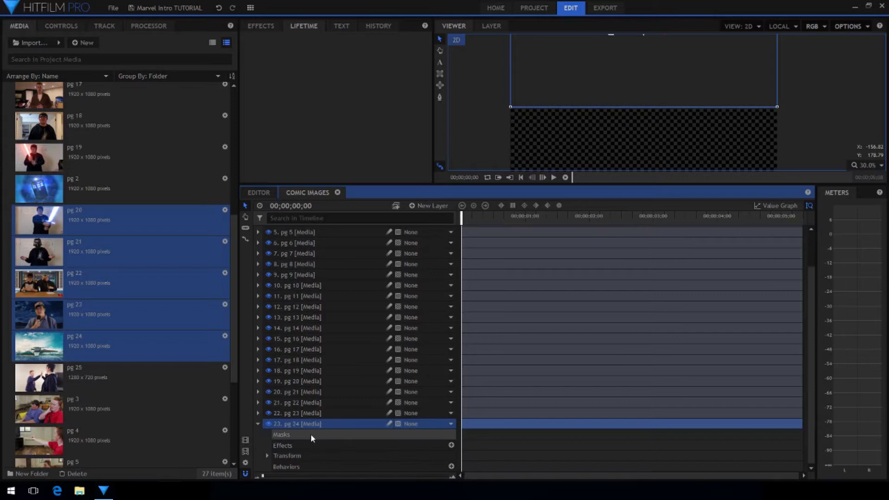
pyautogui.scroll(-2, 582, 121)
pyautogui.scroll(-2, 582, 120)
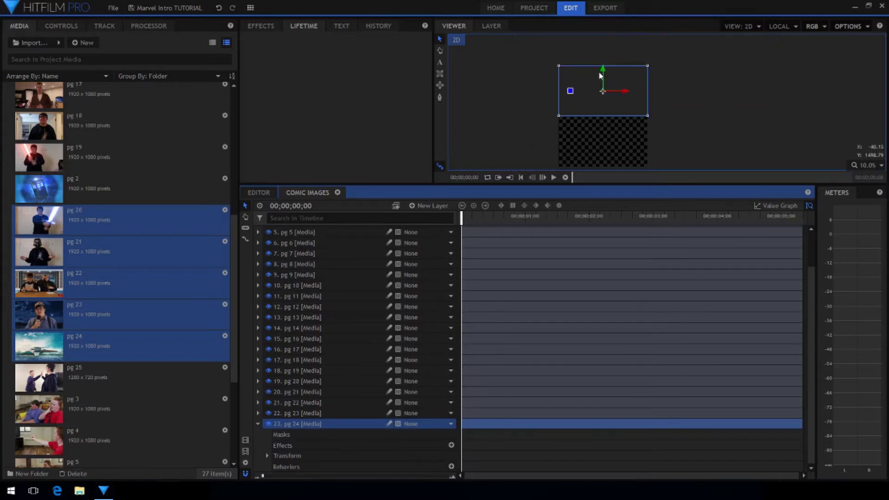
pyautogui.click(267, 456)
pyautogui.click(312, 434)
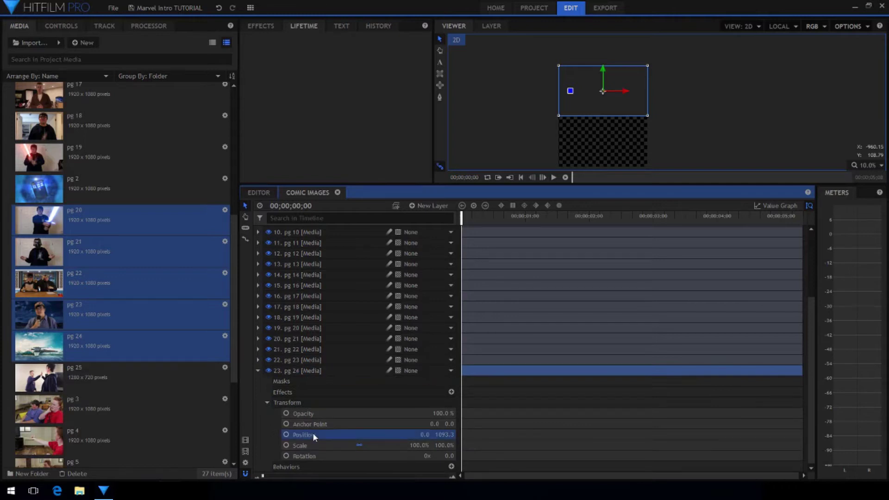
pyautogui.rightClick(313, 433)
pyautogui.click(327, 473)
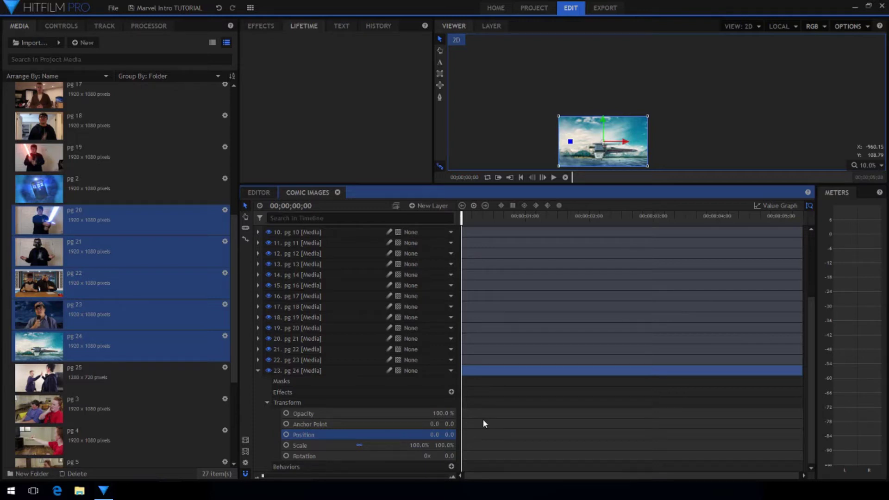
# - Animate the pg 23 layer into frame with a Position keyframe at 00;00;00;00 and a vertical position of 0 at 00;00;00;04
pyautogui.click(258, 359)
pyautogui.click(267, 392)
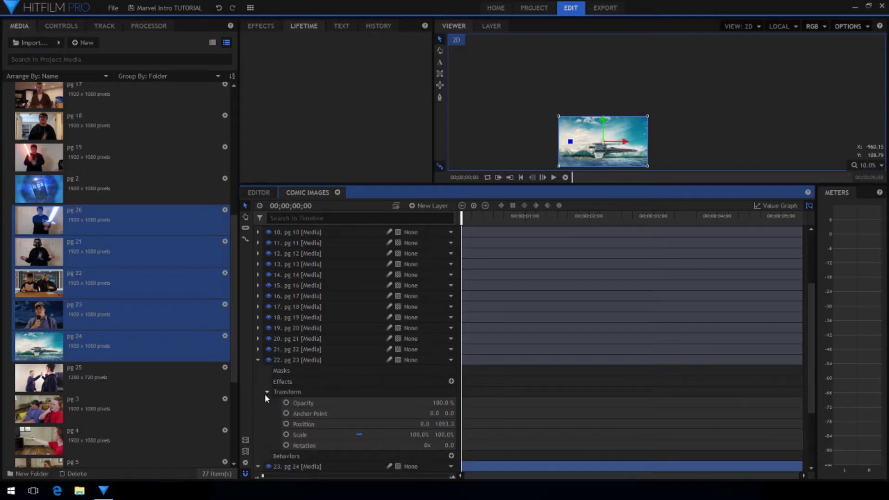
pyautogui.click(286, 425)
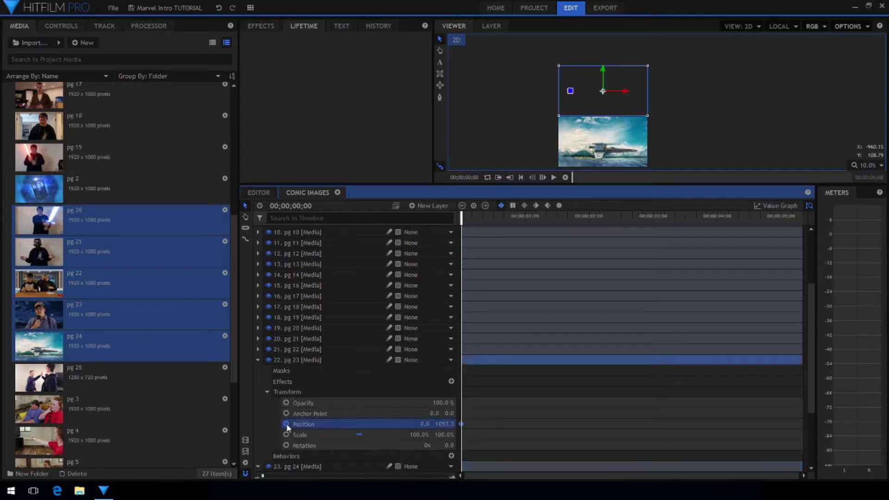
pyautogui.press('.')
pyautogui.press('.')
pyautogui.press('.')
pyautogui.press('.')
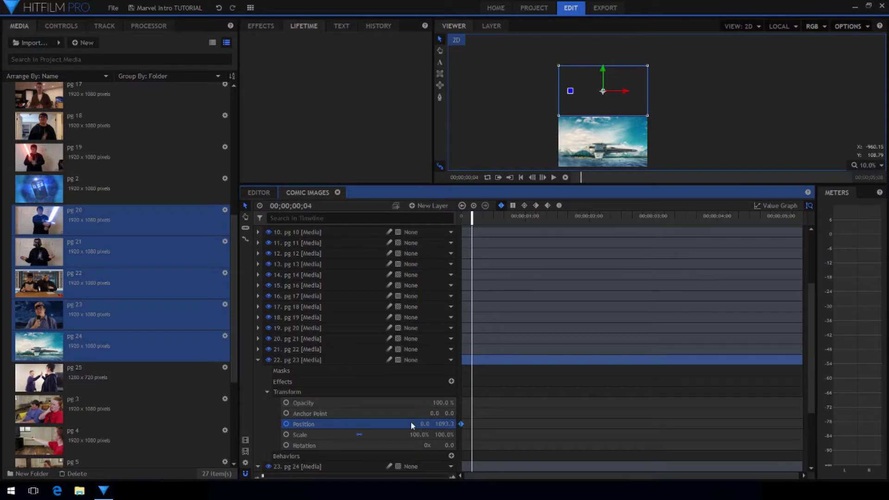
pyautogui.click(439, 424)
pyautogui.write('0')
pyautogui.press('Return')
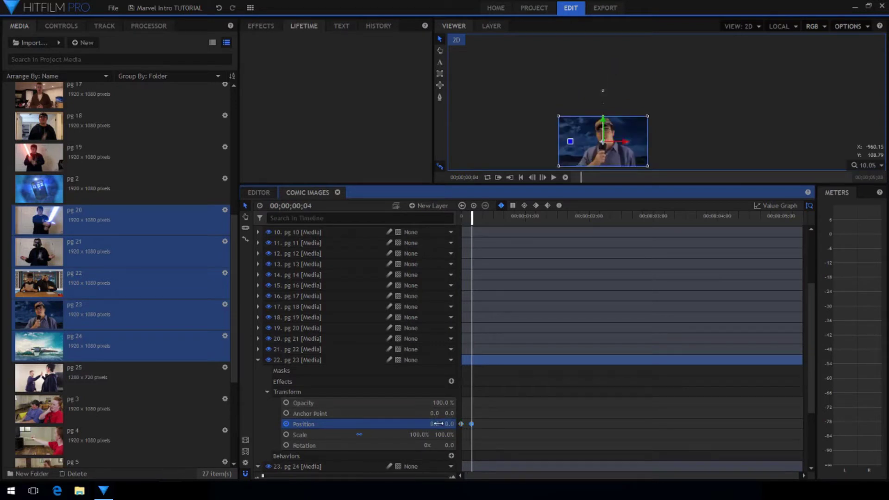
# - Animate the pg 22 layer into frame with a Position keyframe at 00;00;00;04 and a vertical position of 0 at 00;00;00;08
pyautogui.click(333, 349)
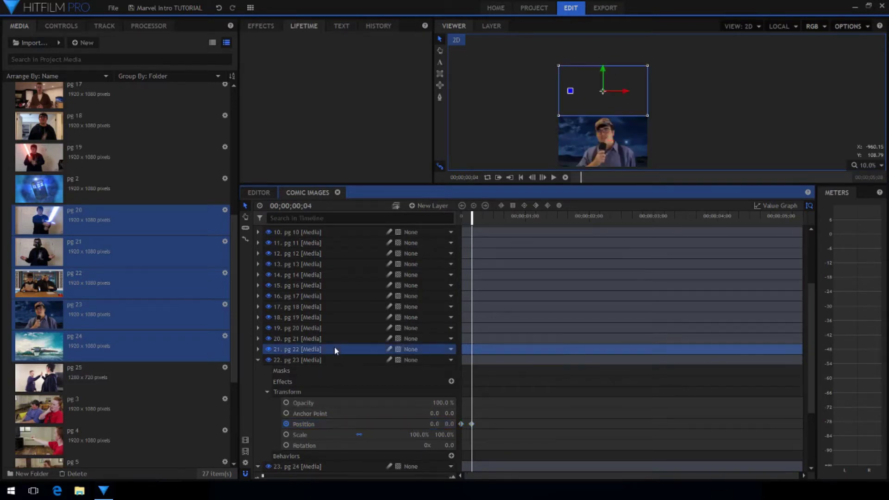
pyautogui.click(258, 350)
pyautogui.click(267, 381)
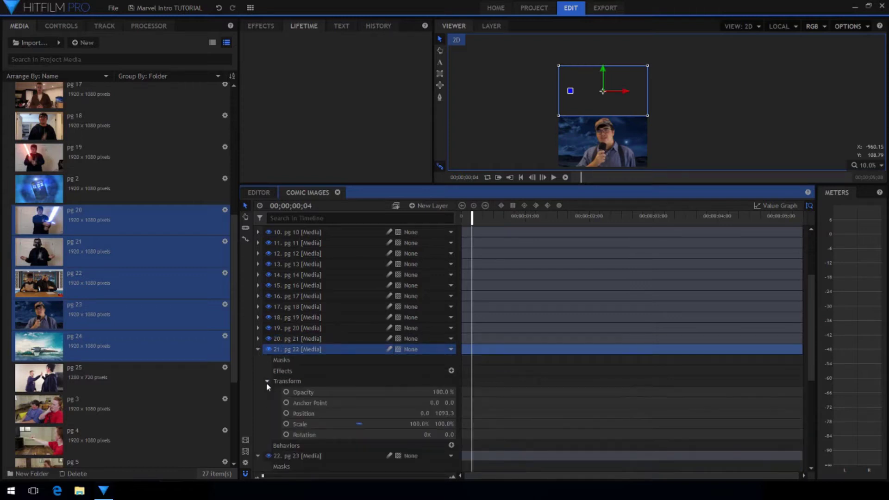
pyautogui.click(288, 413)
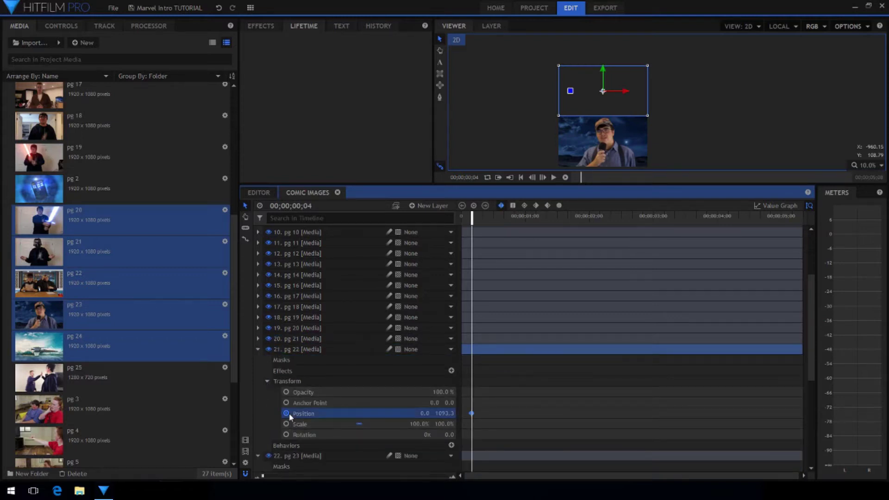
pyautogui.press('Right')
pyautogui.press('Right')
pyautogui.press('Right')
pyautogui.press('Right')
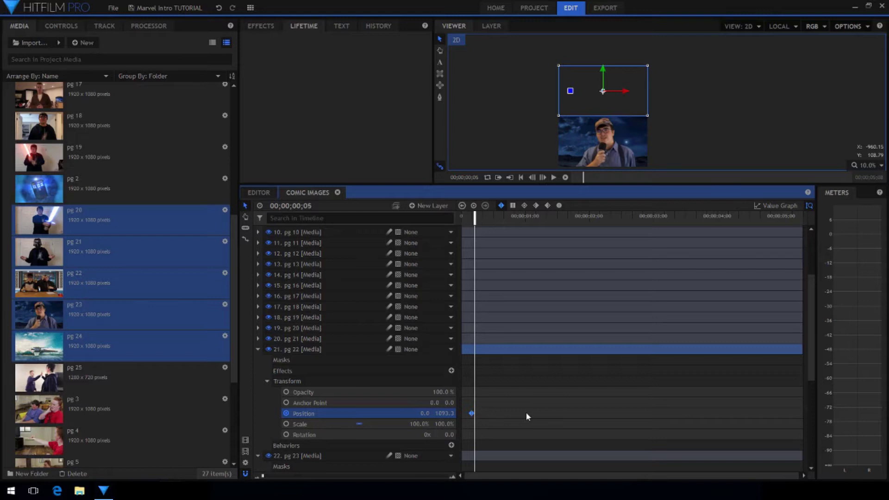
pyautogui.click(443, 413)
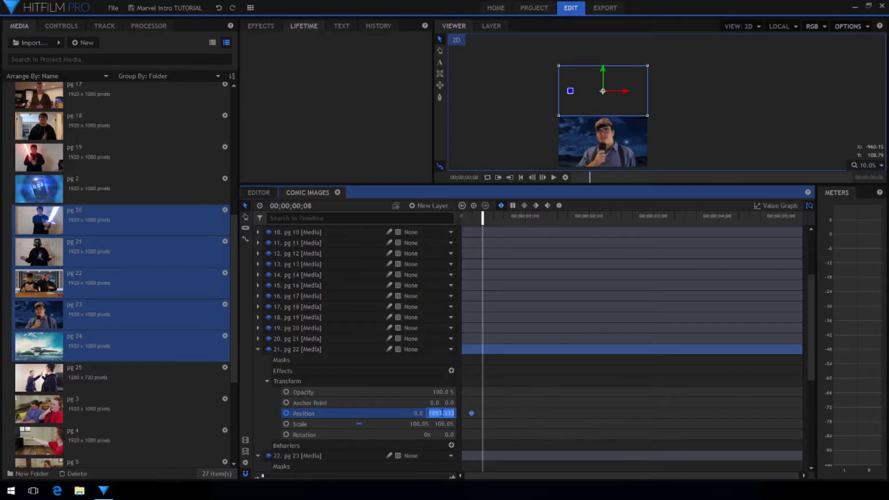
pyautogui.write('0')
pyautogui.press('Return')
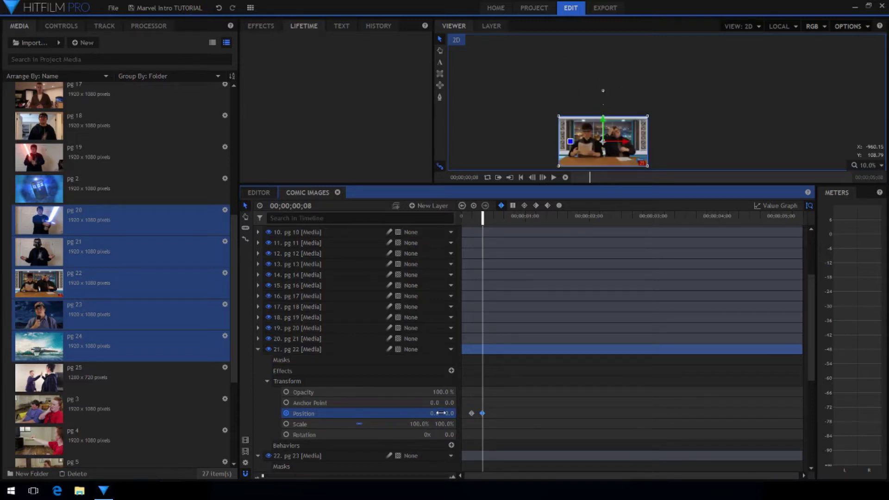
# - Filter the timeline by "position" so that only the Position property of each layer is listed
pyautogui.click(312, 220)
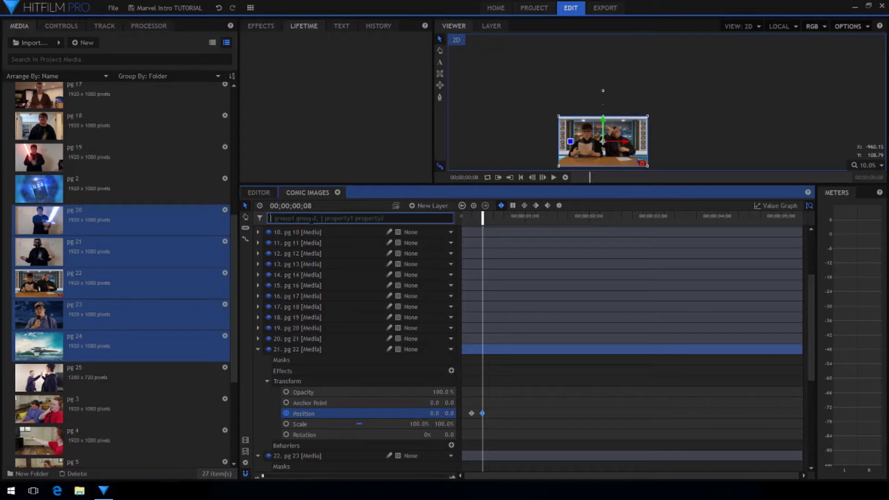
pyautogui.write('positi')
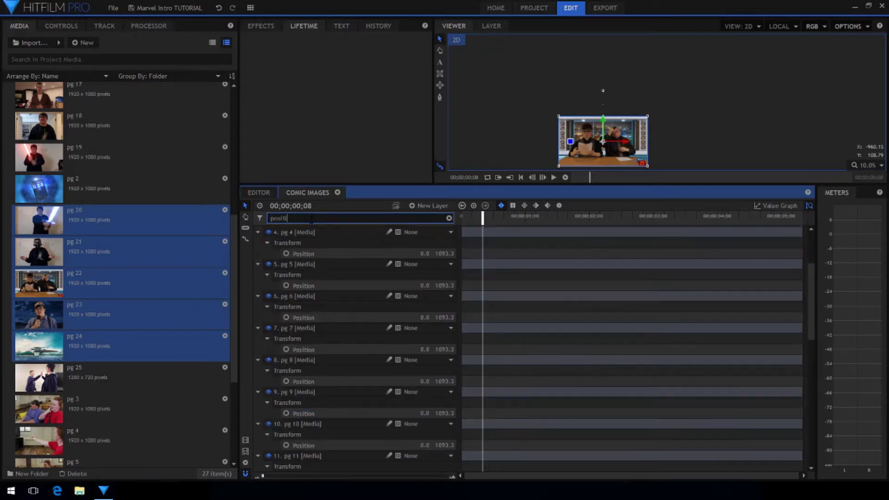
pyautogui.write('on')
# - Animate the pg 21 layer into frame with a Position keyframe at 00;00;00;08 and a vertical position of 0 at 00;00;00;12
pyautogui.scroll(-8, 328, 307)
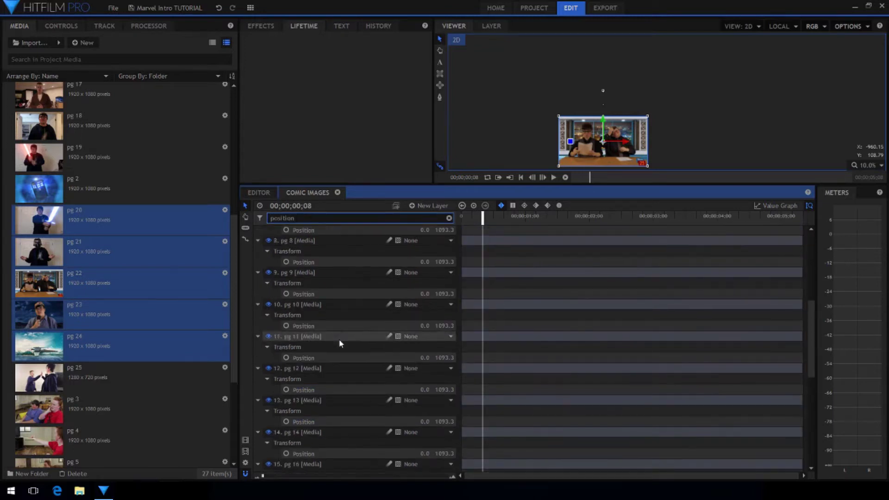
pyautogui.scroll(-2, 334, 362)
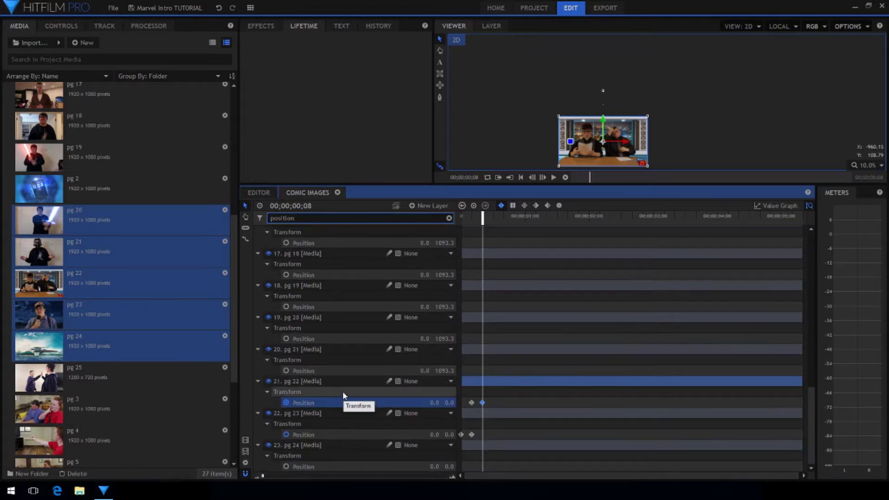
pyautogui.click(333, 371)
pyautogui.click(287, 371)
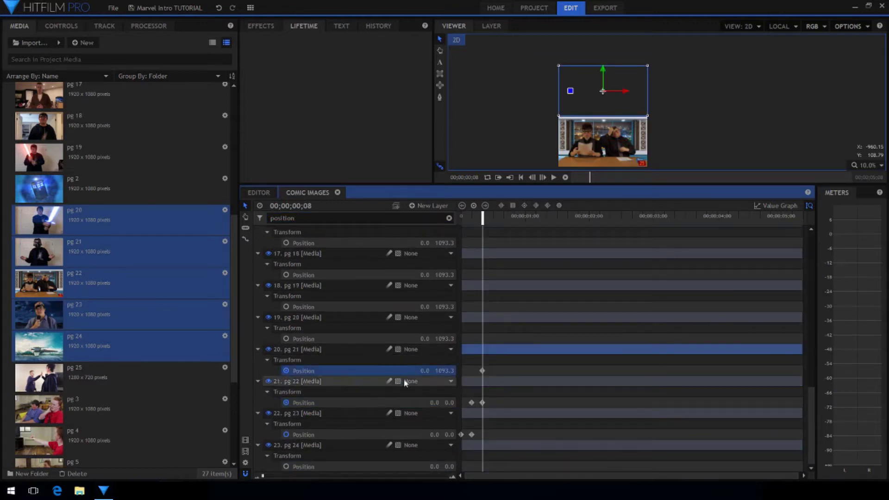
pyautogui.press('Right')
pyautogui.press('Right')
pyautogui.press('Right')
pyautogui.press('Right')
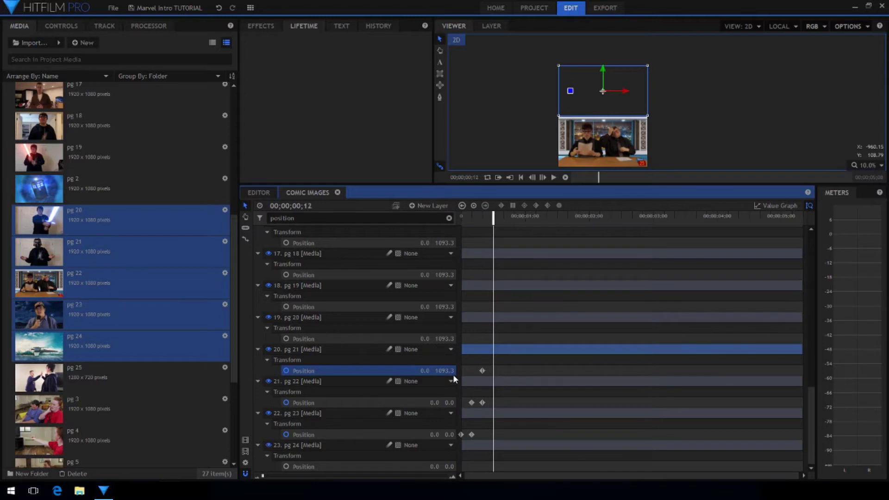
pyautogui.click(449, 371)
pyautogui.write('0')
pyautogui.press('Return')
# - Animate the pg 20 layer into frame with a Position keyframe at 00;00;00;12 and a vertical position of 0 at 00;00;00;16
pyautogui.click(286, 339)
pyautogui.press('Right')
pyautogui.press('Right')
pyautogui.press('Right')
pyautogui.press('Right')
pyautogui.click(449, 339)
pyautogui.write('0')
pyautogui.press('Return')
# - Animate the pg 19 layer into frame with a Position keyframe at 00;00;00;16 and a vertical position of 0 four frames on
pyautogui.click(287, 307)
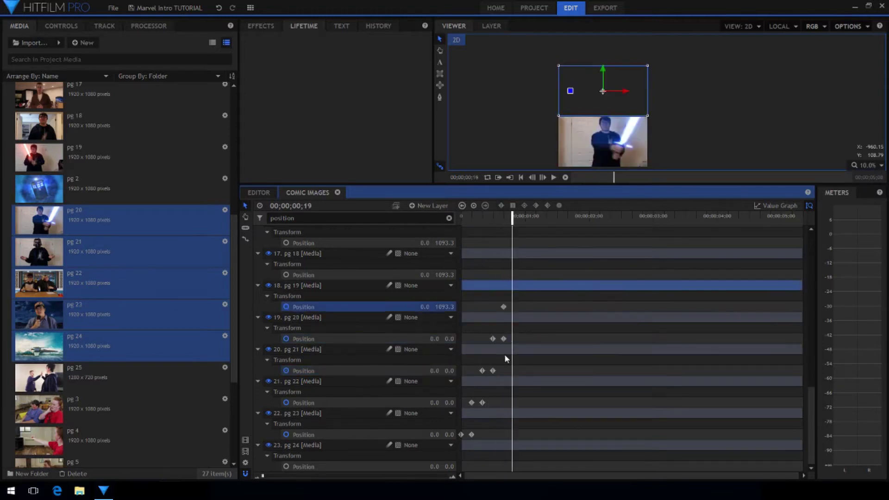
pyautogui.press('Right')
pyautogui.press('Right')
pyautogui.click(444, 329)
pyautogui.write('0')
pyautogui.press('Return')
# - Animate the layers from pg 18 up to pg 2 into frame one after another, each with two Position keyframes four frames apart
pyautogui.click(286, 297)
pyautogui.scroll(4, 370, 324)
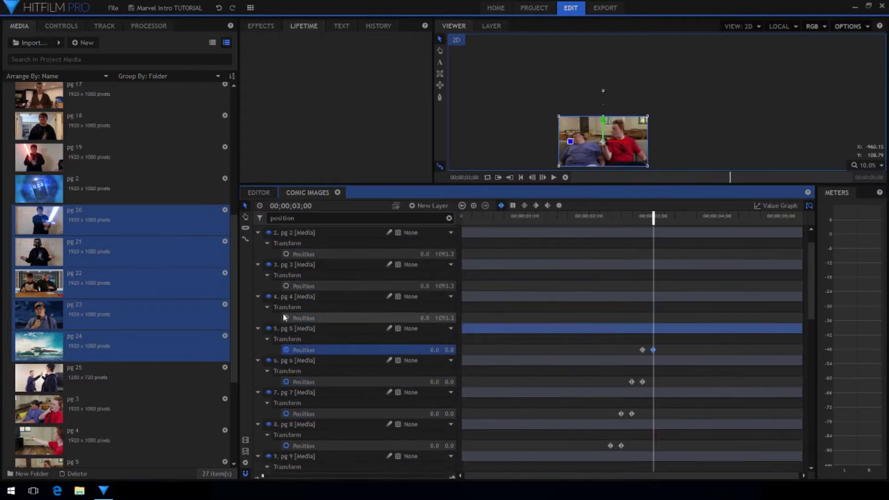
pyautogui.click(286, 318)
pyautogui.click(296, 253)
# - Animate the pg 1 layer into frame with a Position keyframe at 00;00;03;12 and a vertical position of 0 at 00;00;03;16
pyautogui.click(287, 252)
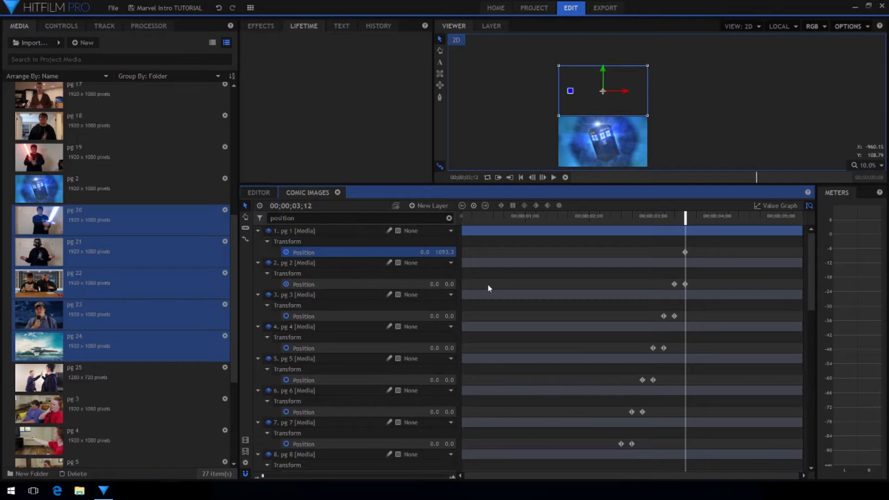
pyautogui.press('Right')
pyautogui.press('Right')
pyautogui.press('Right')
pyautogui.press('Right')
pyautogui.click(442, 252)
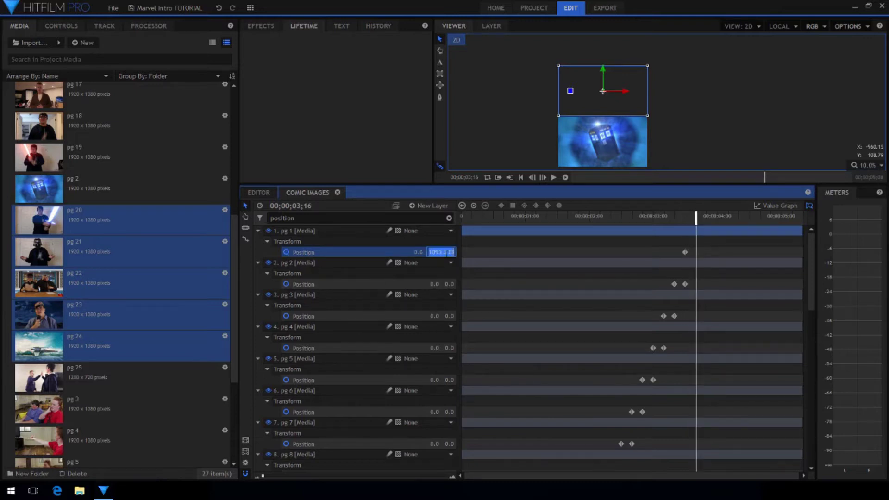
pyautogui.write('0')
pyautogui.press('Return')
# - Clear the timeline's property filter and enlarge the viewer with its view scaled to fit
pyautogui.moveTo(320, 218); pyautogui.dragTo(199, 297)
pyautogui.press('BackSpace')
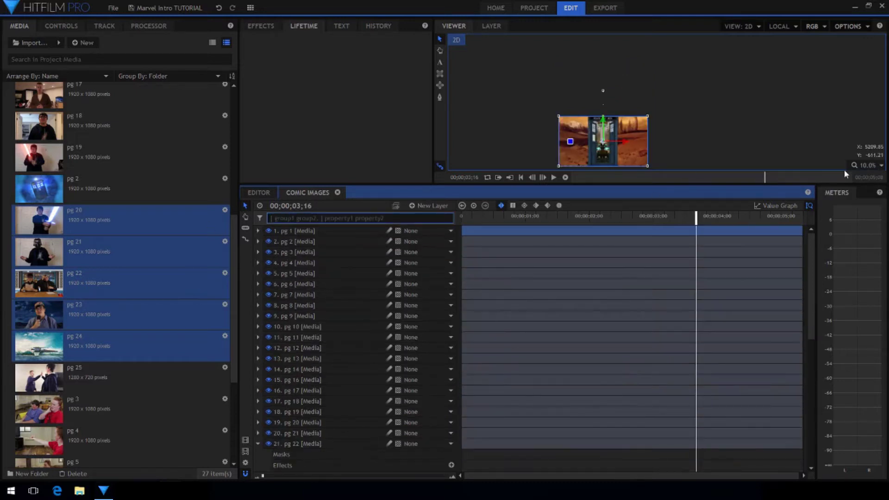
pyautogui.click(867, 165)
pyautogui.click(863, 276)
pyautogui.moveTo(611, 184); pyautogui.dragTo(619, 273)
# - Play back the page animation from the start of the composite shot
pyautogui.moveTo(509, 305); pyautogui.dragTo(419, 310)
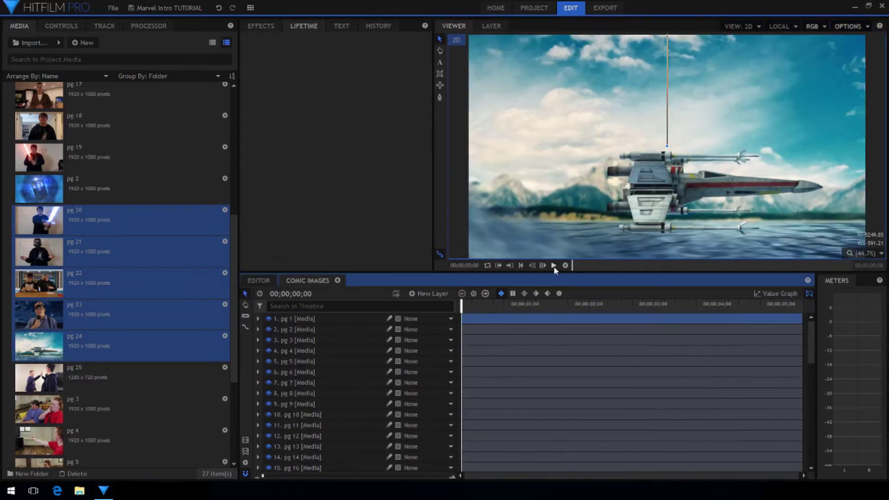
pyautogui.click(554, 267)
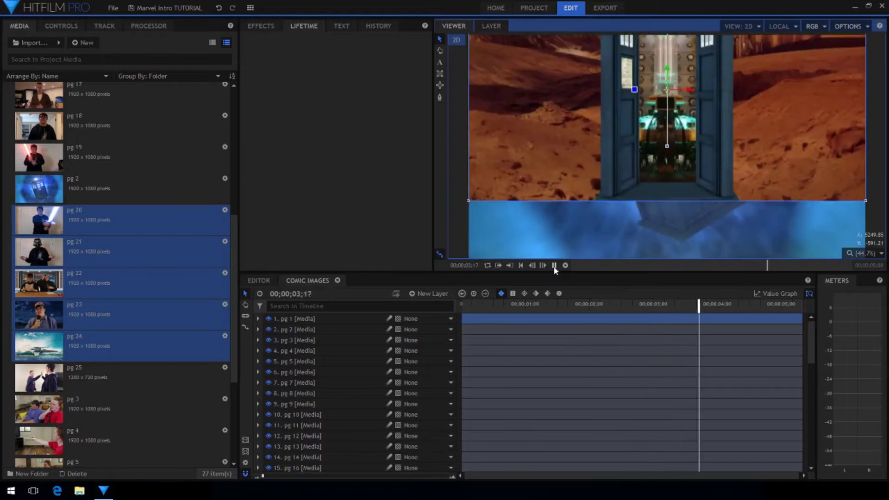
pyautogui.click(554, 267)
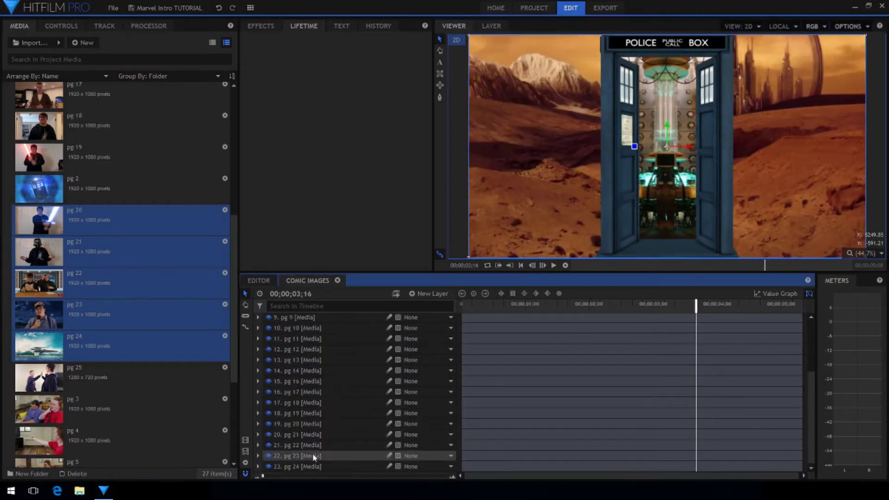
# - Turn on motion blur for all the page layers from pg 1 to pg 24
pyautogui.hotkey('ctrl', 'a')
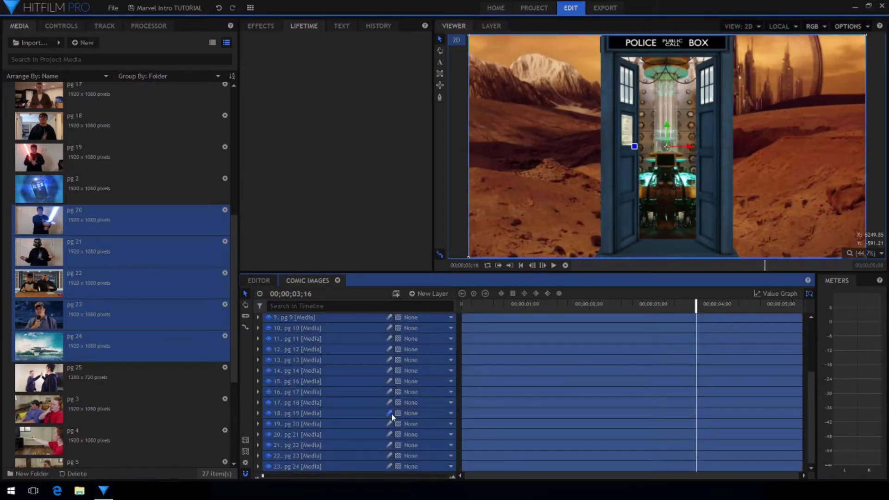
pyautogui.click(390, 413)
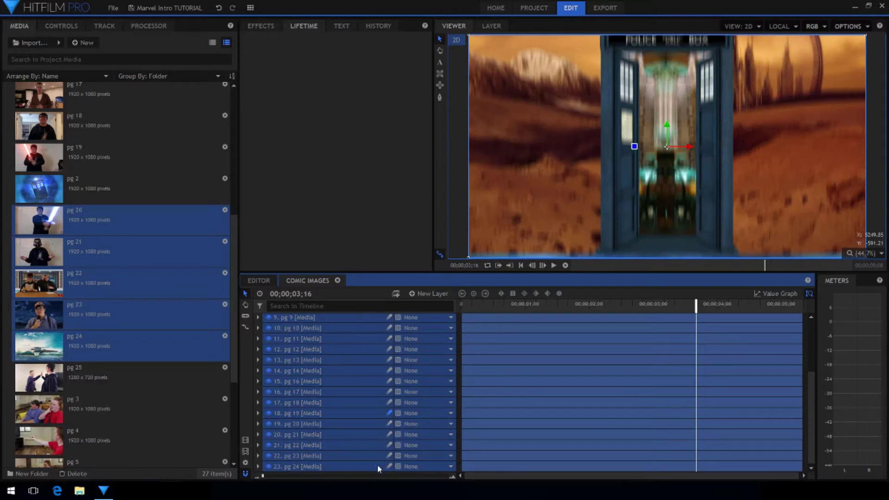
pyautogui.click(389, 435)
pyautogui.click(388, 424)
pyautogui.scroll(2, 390, 342)
pyautogui.click(390, 389)
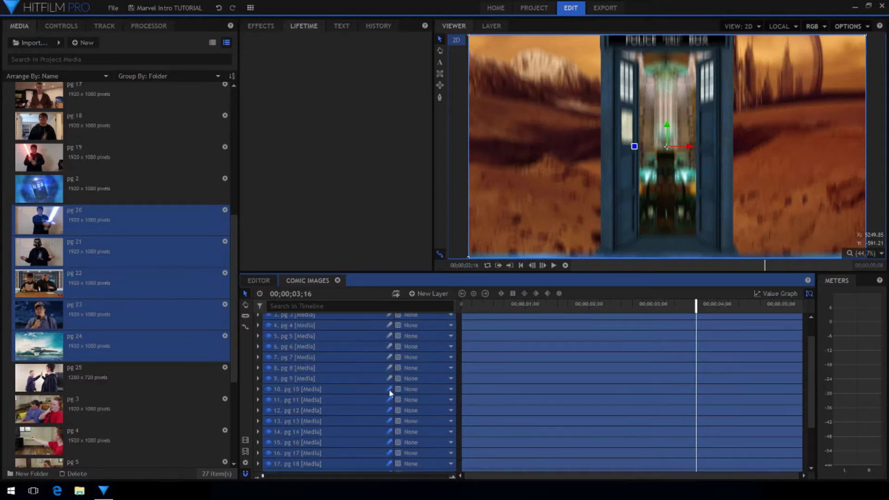
pyautogui.scroll(1, 389, 347)
pyautogui.click(390, 361)
pyautogui.click(390, 350)
pyautogui.click(390, 340)
pyautogui.click(389, 329)
pyautogui.click(390, 319)
pyautogui.scroll(-3, 361, 386)
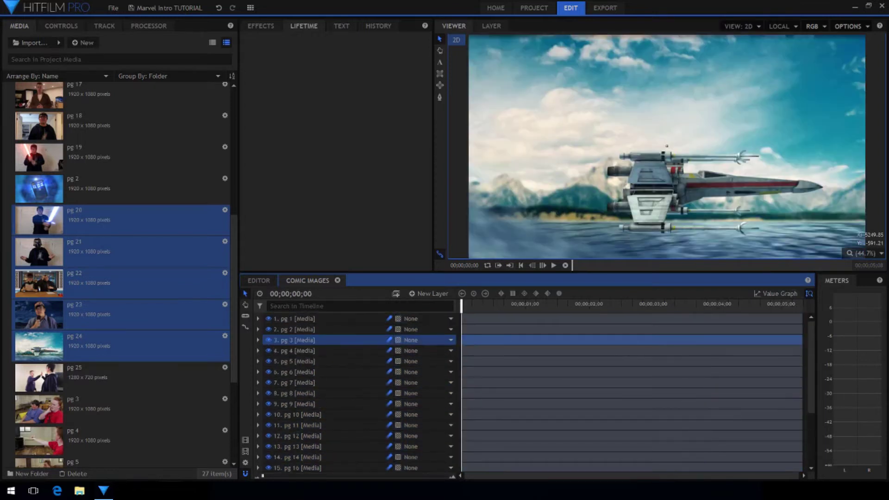
# - Add a grade layer above the page layers and apply the Cartoon effect to it
pyautogui.click(428, 293)
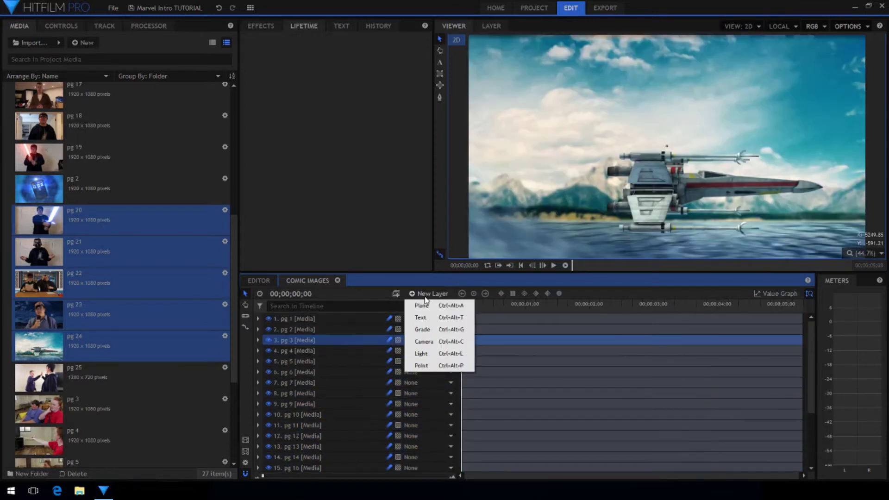
pyautogui.click(423, 329)
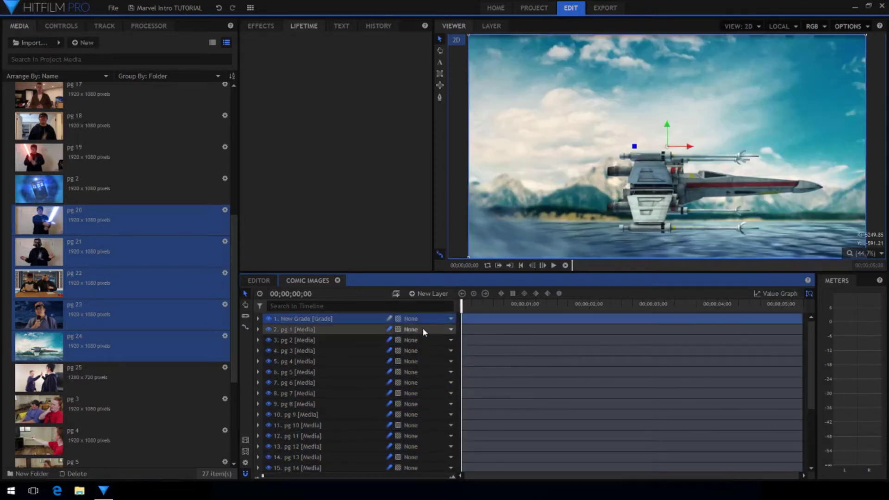
pyautogui.click(270, 29)
pyautogui.write('ca')
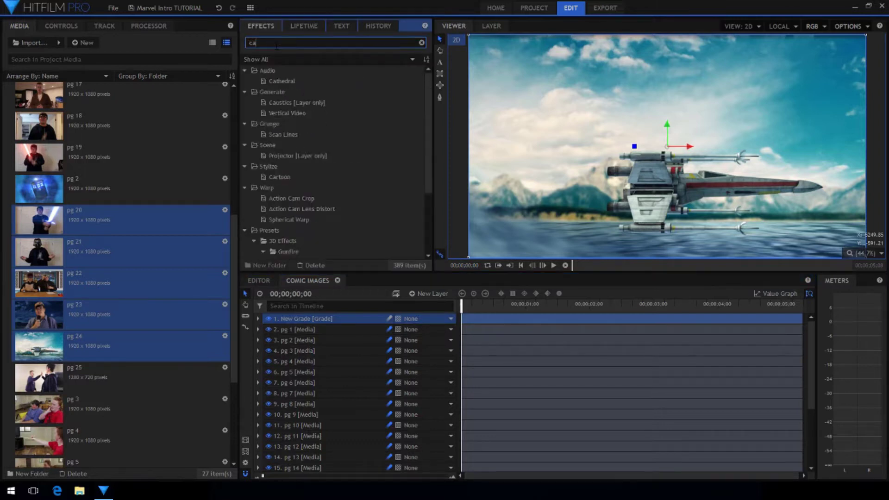
pyautogui.write('rtoo')
pyautogui.moveTo(280, 81); pyautogui.dragTo(330, 318)
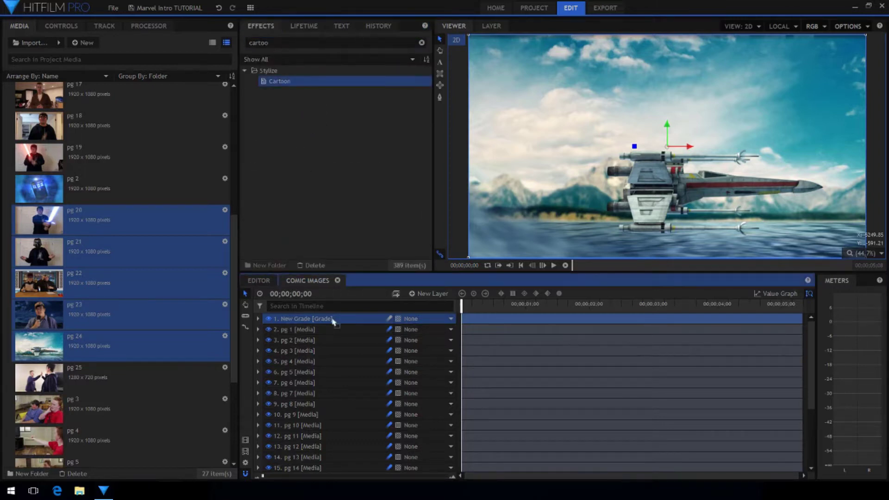
# - Give the Cartoon effect the White Lines preset and change its edge color to black (0, 0, 0)
pyautogui.click(61, 25)
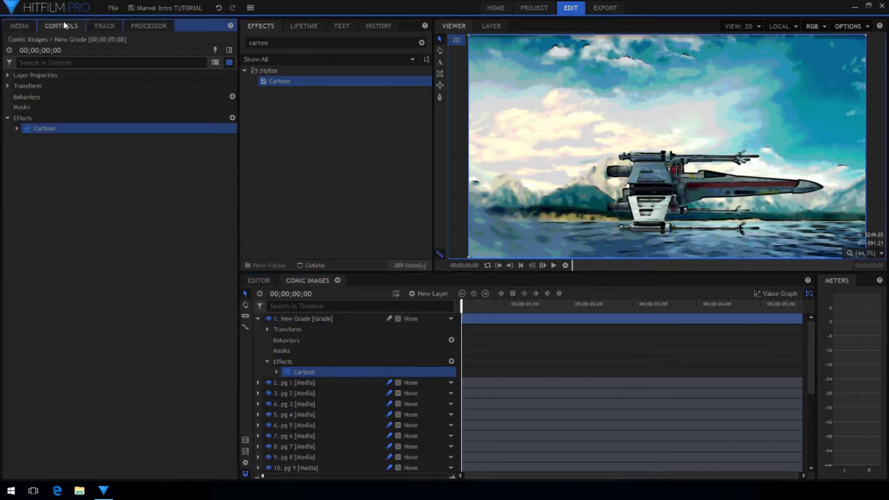
pyautogui.click(17, 128)
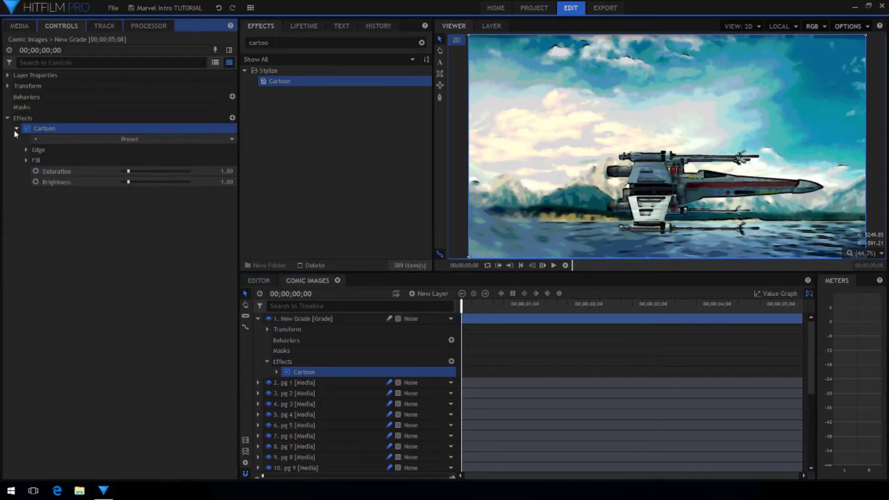
pyautogui.click(147, 139)
pyautogui.click(145, 185)
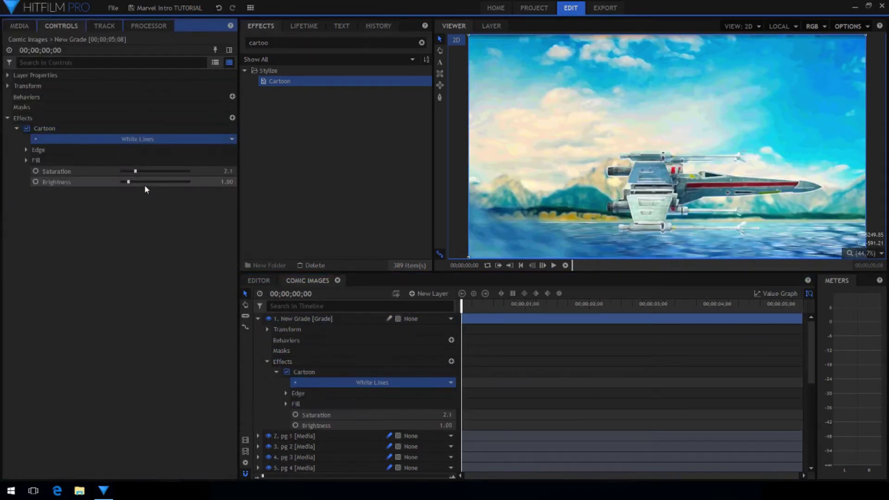
pyautogui.click(26, 150)
pyautogui.click(232, 160)
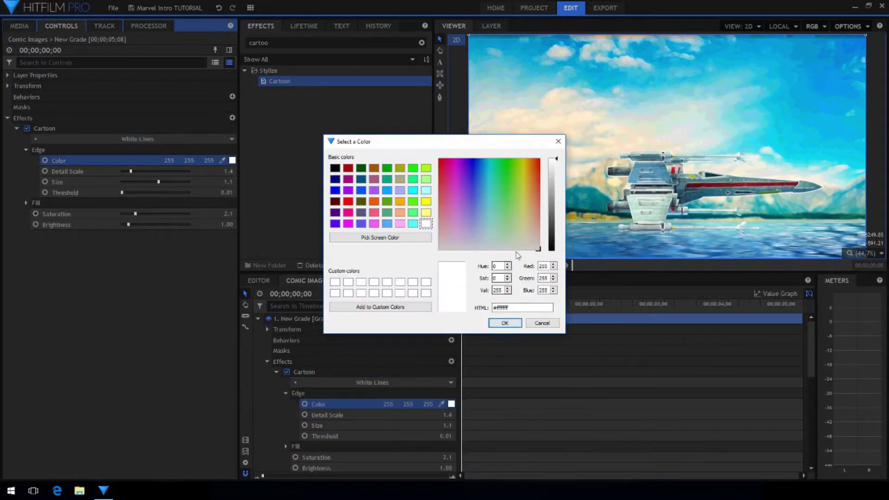
pyautogui.click(505, 324)
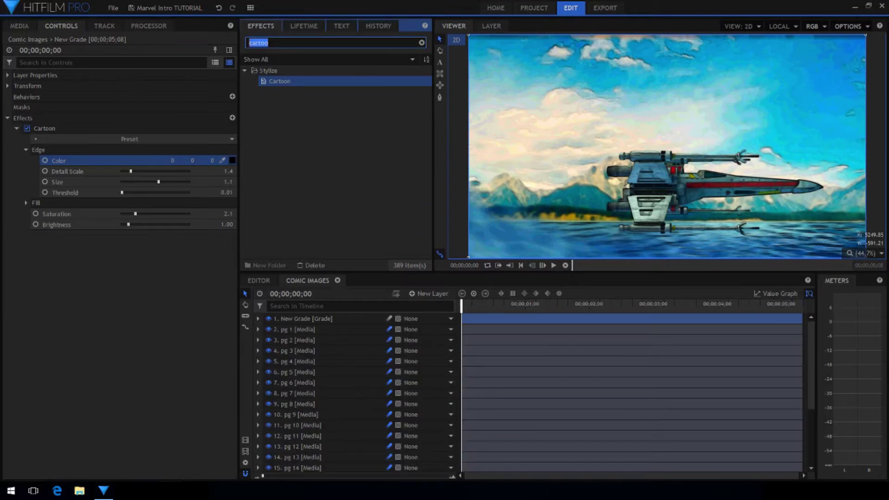
# - Apply the Half Tone Color effect to the grade layer and choose its Fine preset
pyautogui.write('hal')
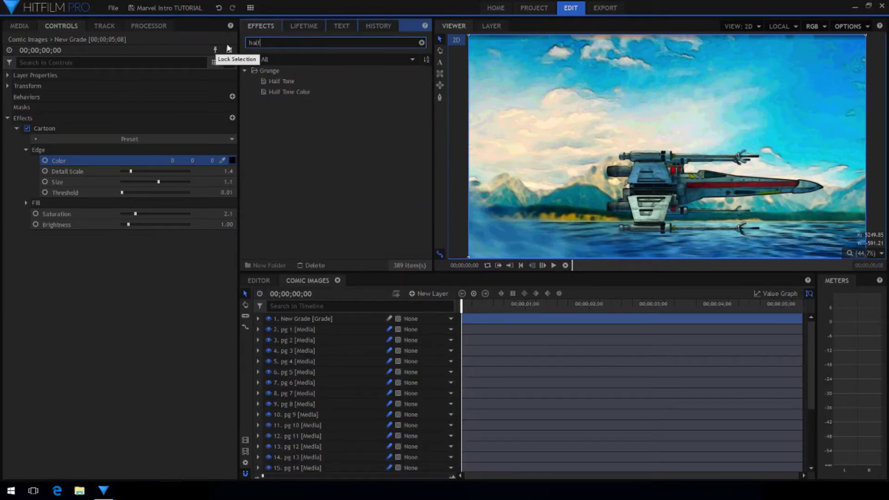
pyautogui.write('f')
pyautogui.moveTo(288, 92); pyautogui.dragTo(293, 318)
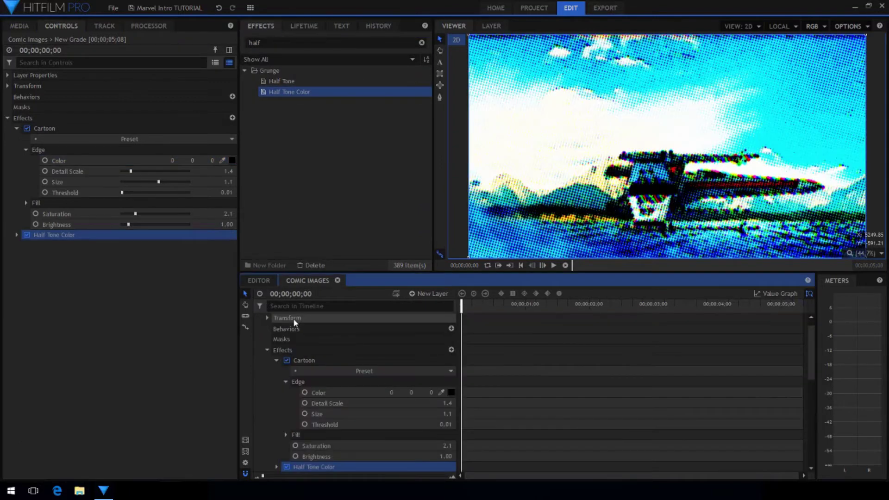
pyautogui.click(14, 236)
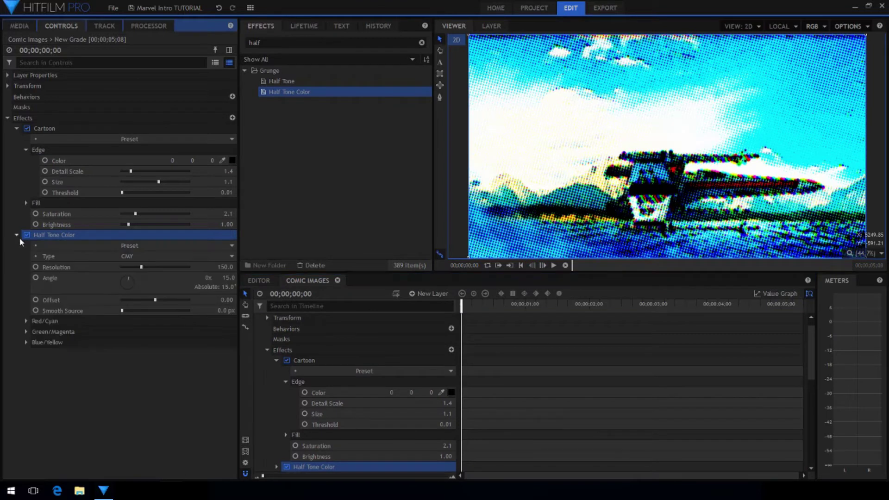
pyautogui.click(123, 246)
pyautogui.click(135, 263)
# - Inspect the halftone dots up close, restore the fitted view and play back the styled page animation
pyautogui.scroll(5, 674, 165)
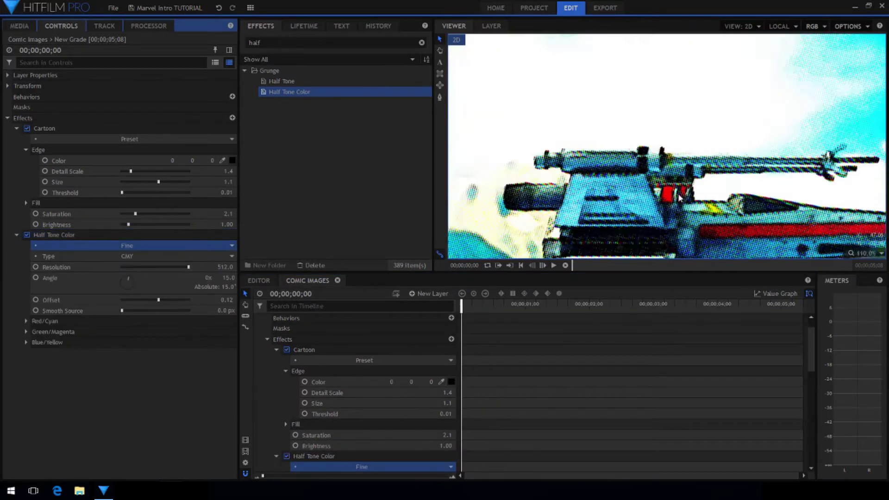
pyautogui.click(866, 253)
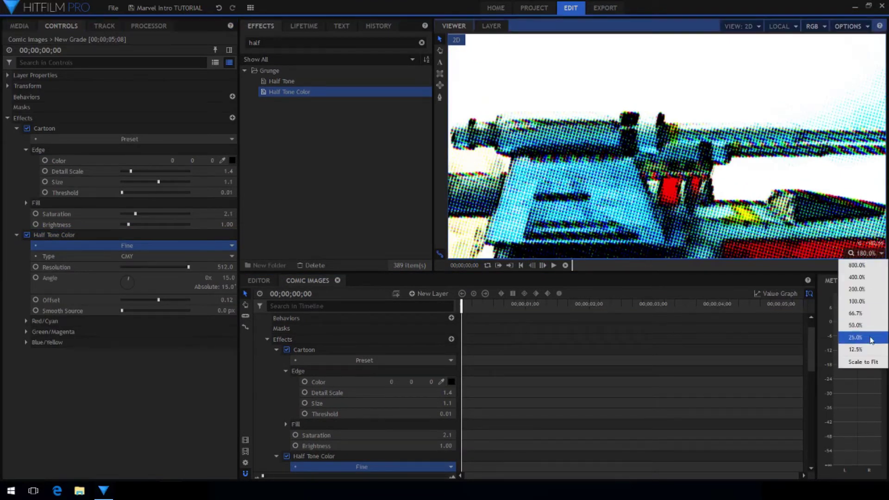
pyautogui.click(865, 360)
pyautogui.scroll(2, 321, 359)
pyautogui.click(258, 319)
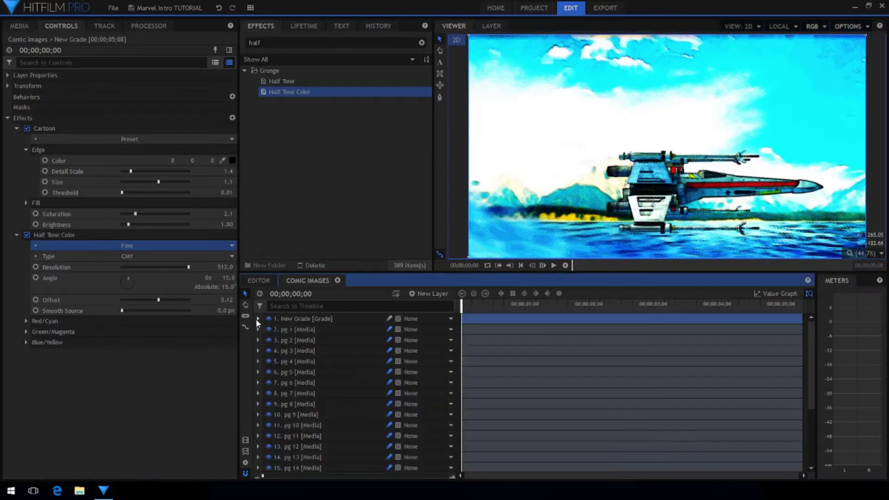
pyautogui.press('space')
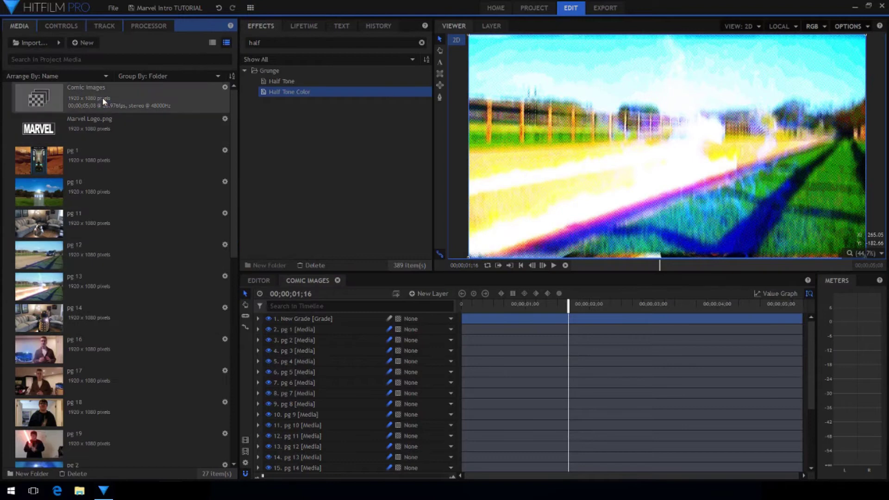
# - Duplicate the Comic Images composite shot and rename the copy Comic Images Part 2
pyautogui.rightClick(97, 97)
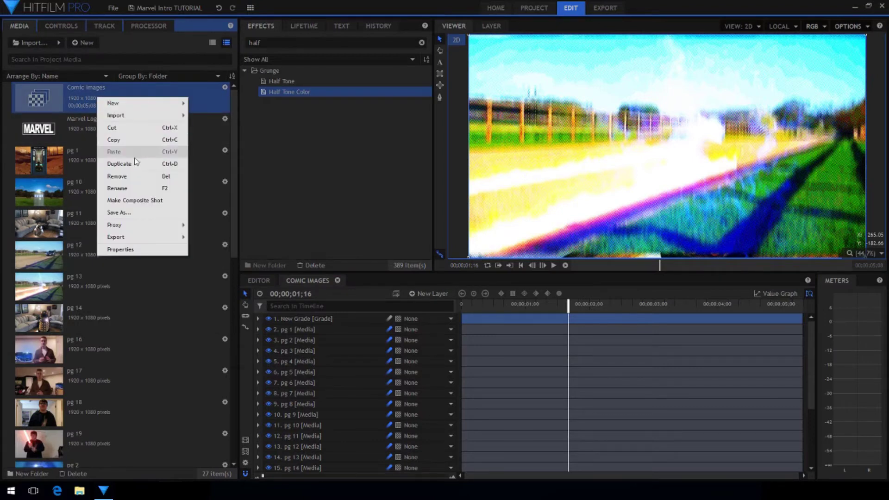
pyautogui.click(120, 164)
pyautogui.rightClick(102, 128)
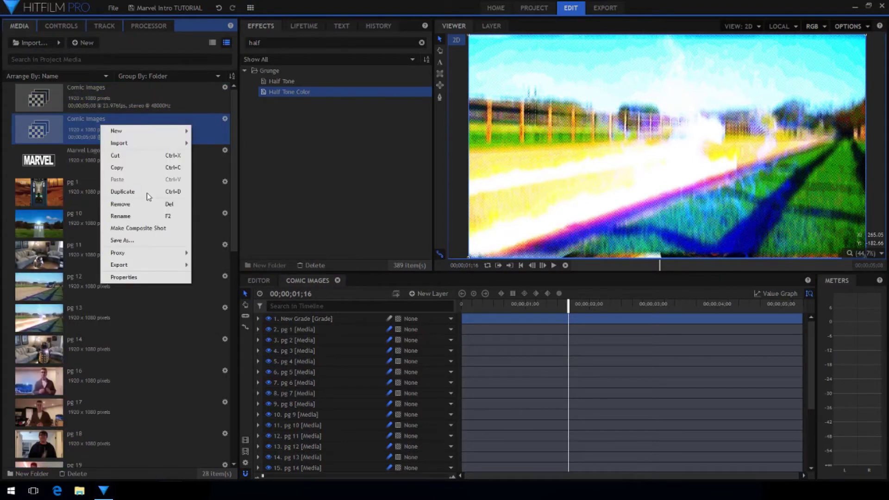
pyautogui.click(139, 215)
pyautogui.click(132, 119)
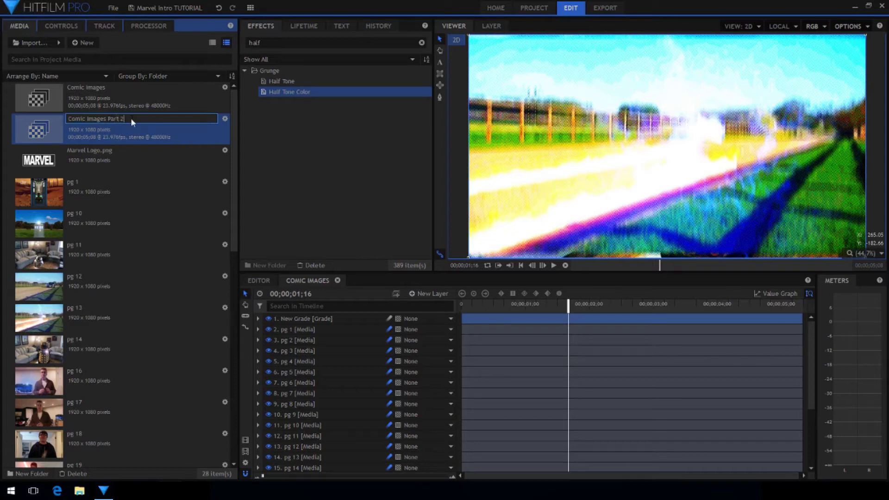
pyautogui.press('Return')
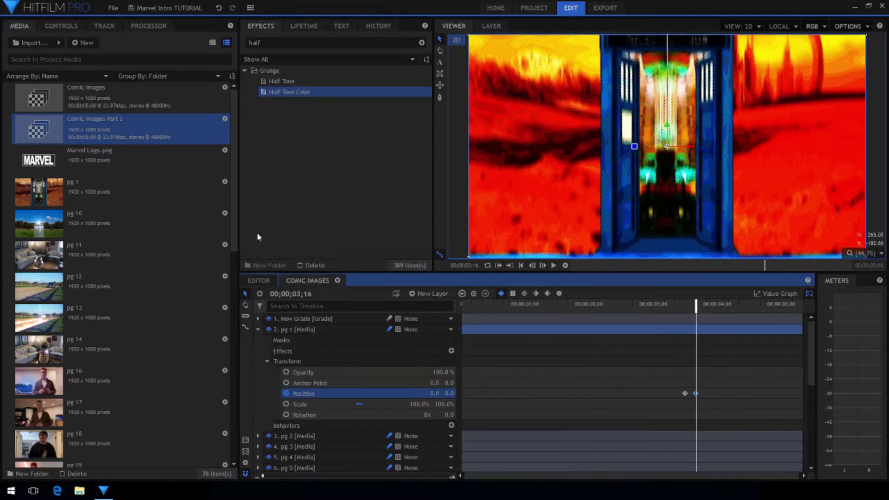
# - Place Comic Images Part 2 directly below the grade layer, starting at 00;00;03;16, and scrub across the transition
pyautogui.click(258, 329)
pyautogui.moveTo(96, 139); pyautogui.dragTo(698, 327)
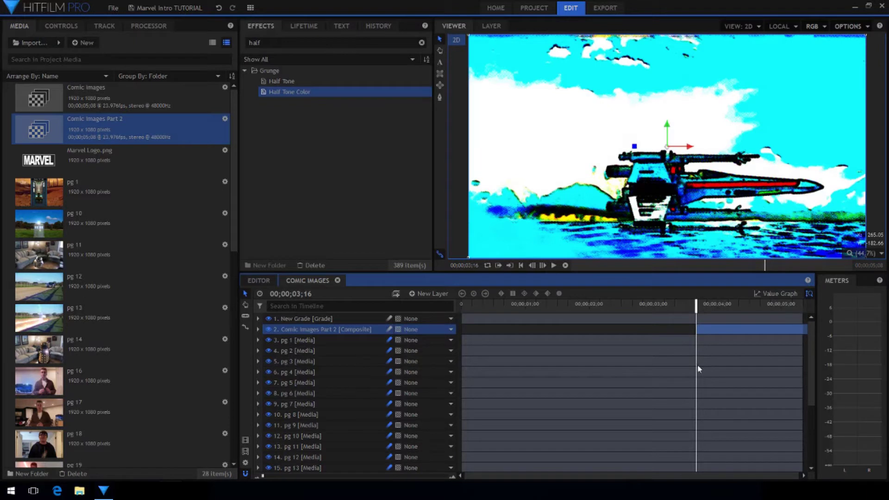
pyautogui.click(680, 307)
pyautogui.moveTo(679, 307); pyautogui.dragTo(698, 307)
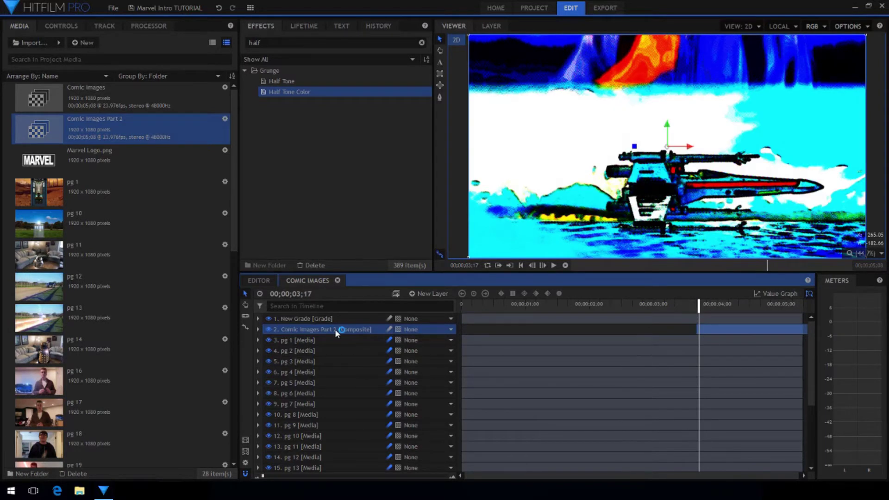
# - Inside Comic Images Part 2, hide the pg 24 layer and the grade layer
pyautogui.doubleClick(335, 330)
pyautogui.scroll(-3, 322, 424)
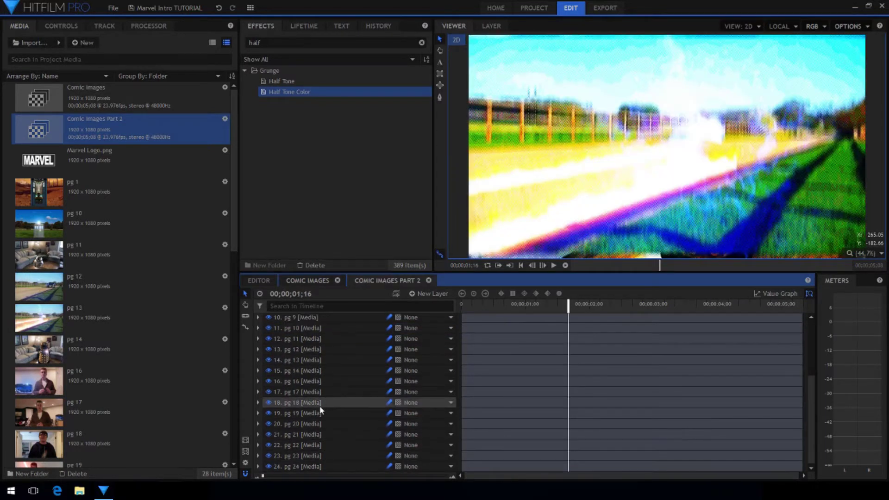
pyautogui.click(269, 467)
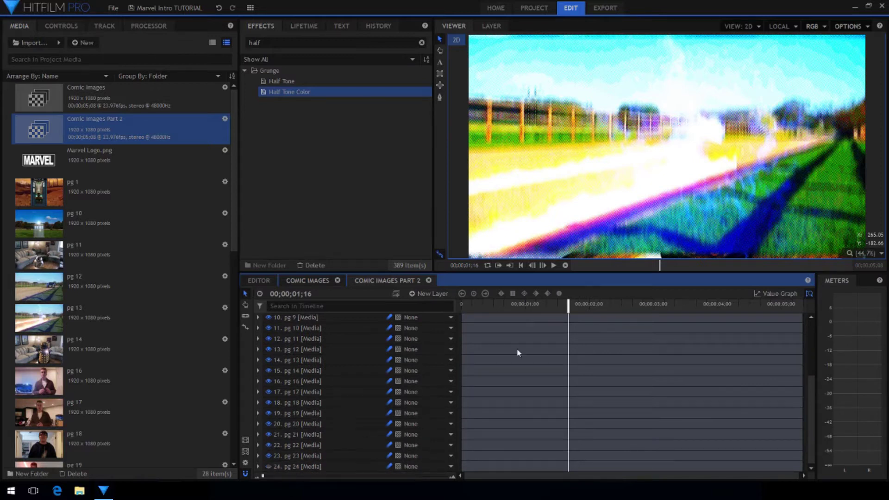
pyautogui.moveTo(475, 307); pyautogui.dragTo(461, 307)
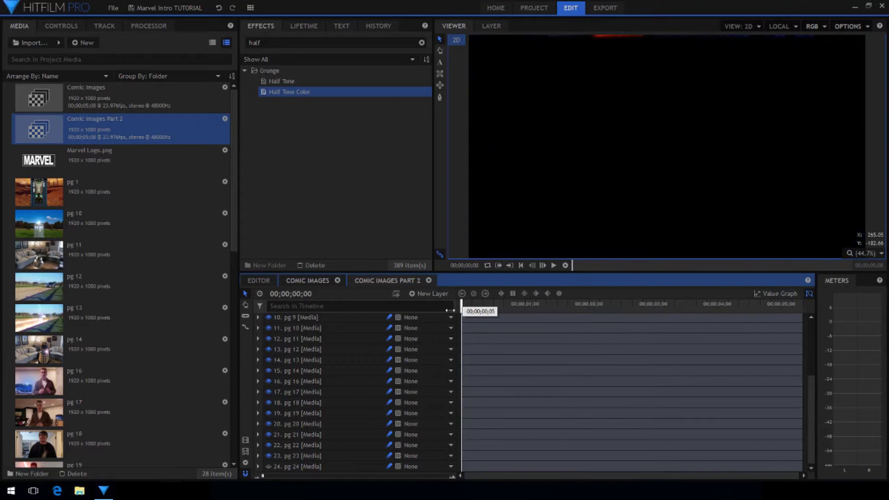
pyautogui.scroll(1, 380, 369)
pyautogui.scroll(4, 370, 373)
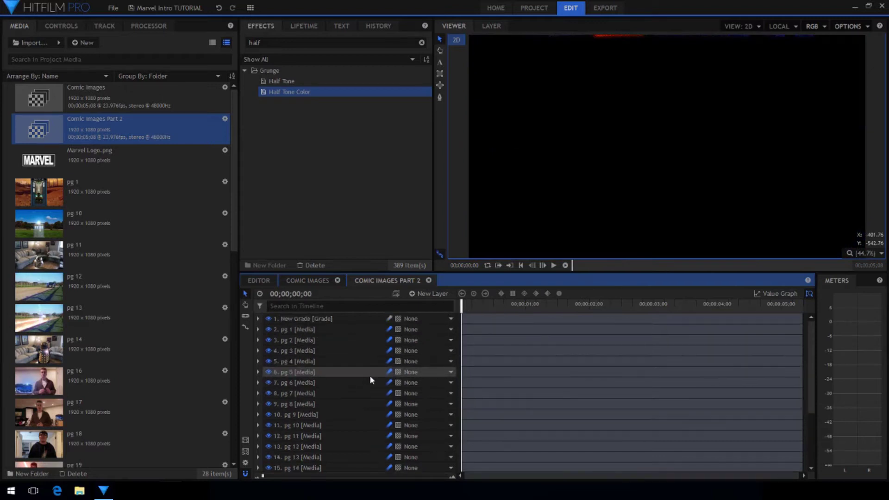
pyautogui.click(283, 319)
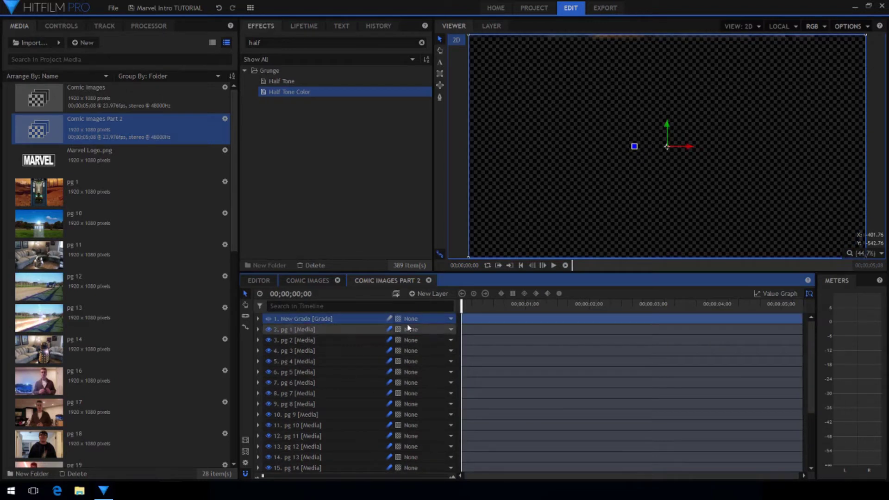
# - Check the transition into Part 2 in the Comic Images timeline and return the playhead to the start
pyautogui.click(304, 279)
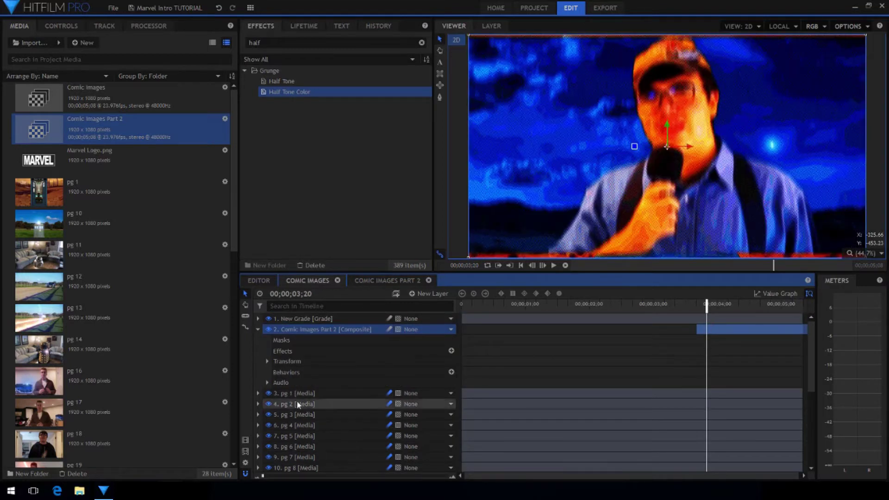
pyautogui.click(254, 328)
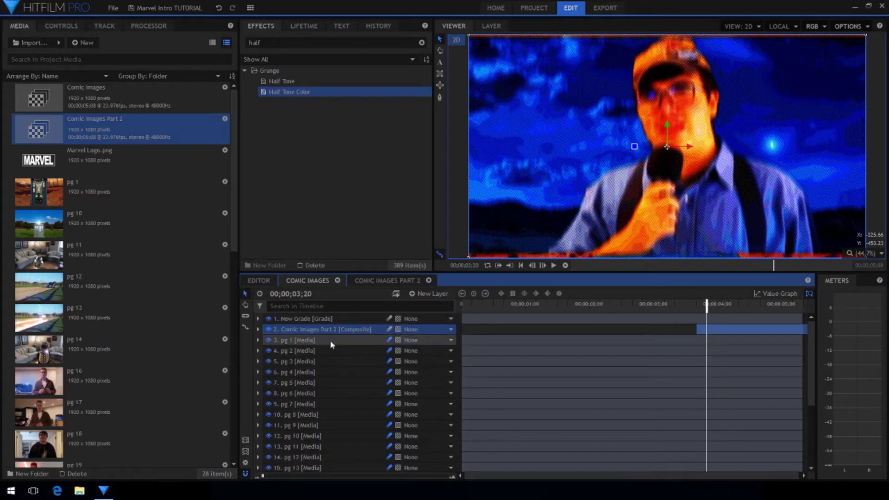
pyautogui.moveTo(706, 306); pyautogui.dragTo(456, 296)
# - Create a new composite shot named Logo Holder with a duration of 00;00;12;00
pyautogui.click(88, 47)
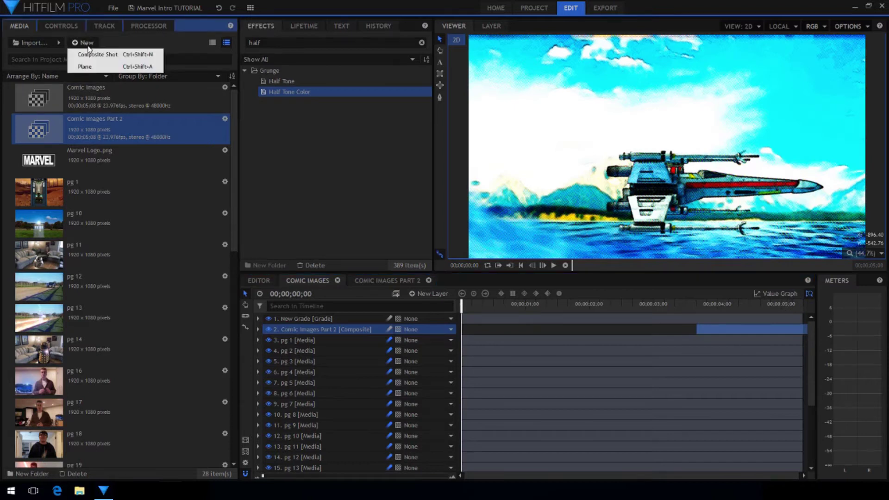
pyautogui.click(96, 54)
pyautogui.write('Logo Holder')
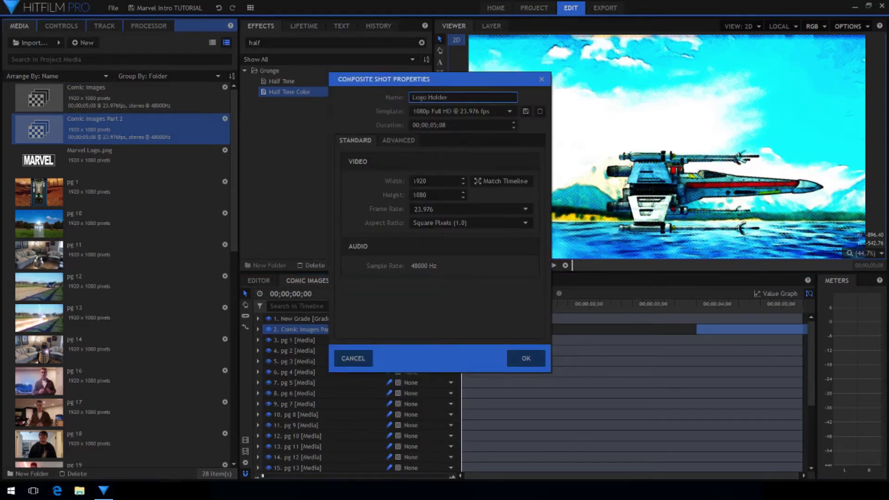
pyautogui.doubleClick(431, 126)
pyautogui.write('12')
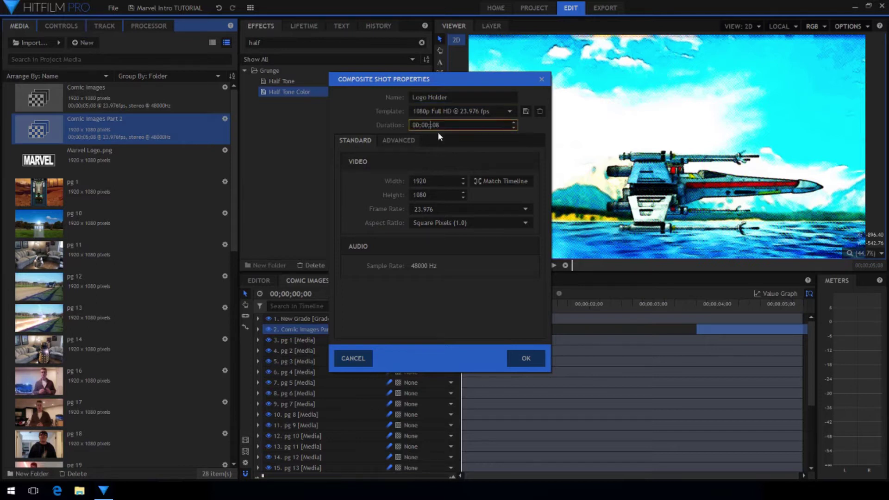
pyautogui.click(521, 361)
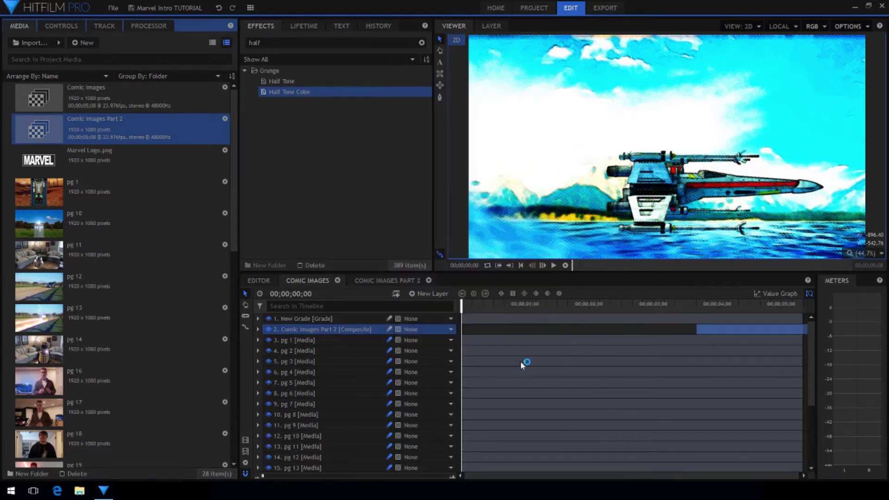
# - Add a text layer 1920 wide and 330 high to the Logo Holder composite shot
pyautogui.click(433, 294)
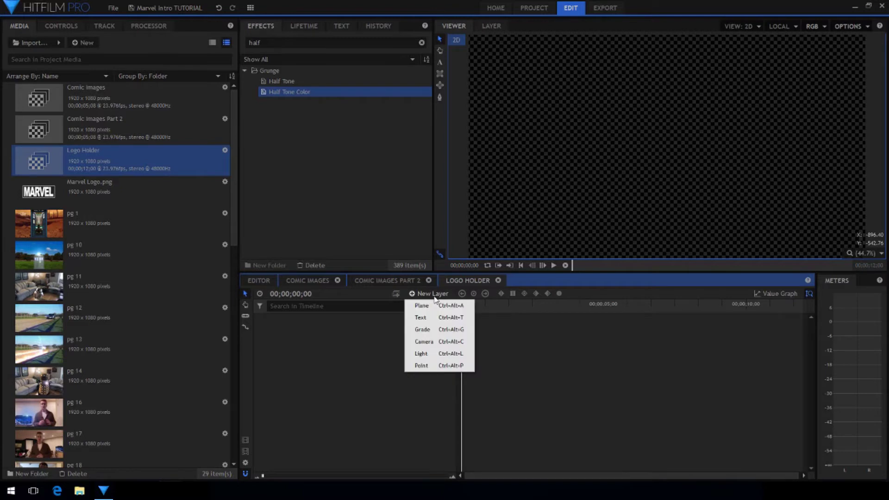
pyautogui.click(429, 315)
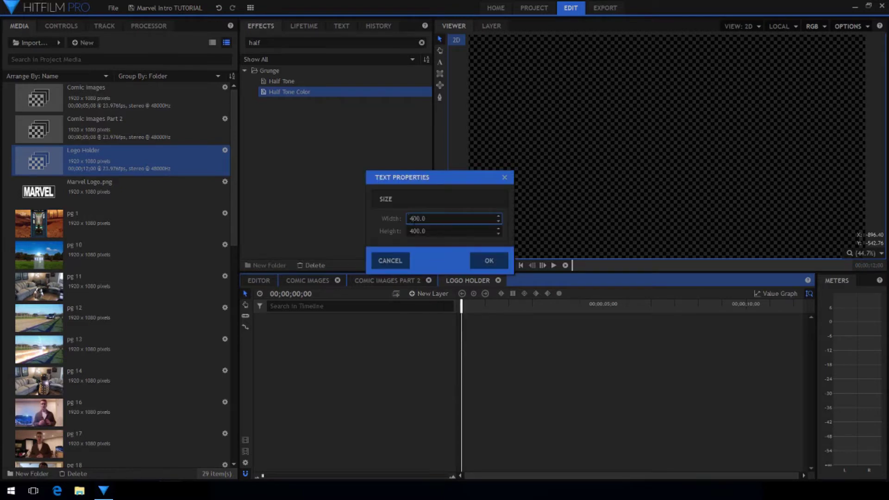
pyautogui.click(416, 232)
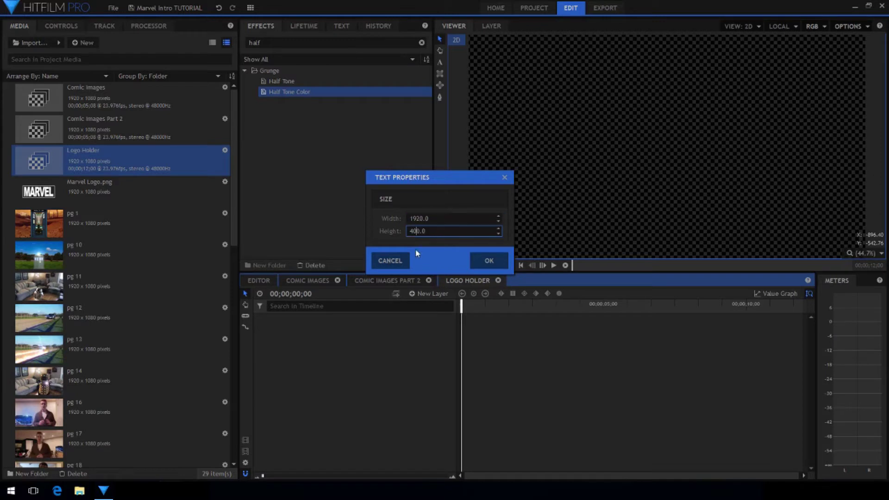
pyautogui.write('33')
pyautogui.click(489, 260)
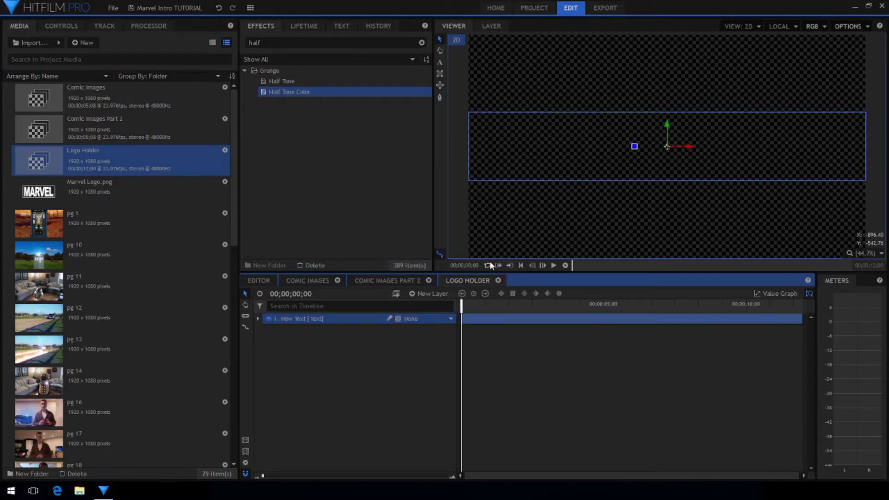
# - Write HITFILM in the new text layer
pyautogui.click(439, 63)
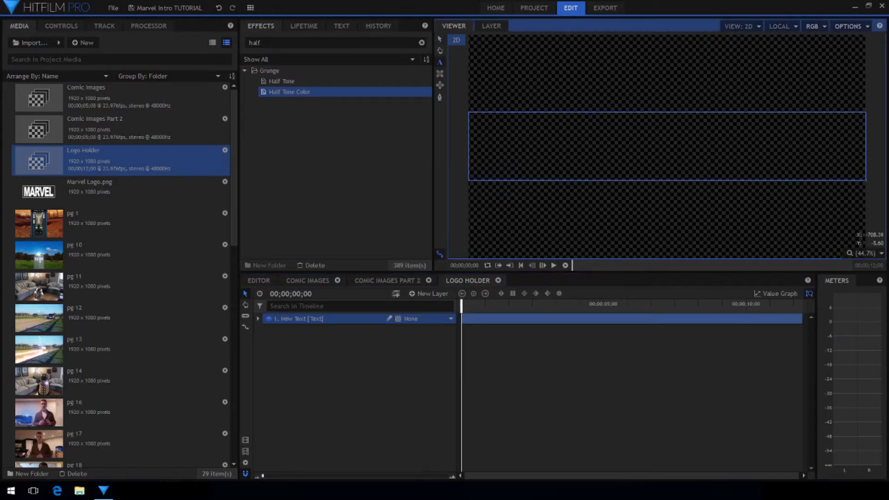
pyautogui.write('HITFILM')
# - Format the HITFILM text as centered Bebas at size 315
pyautogui.hotkey('ctrl', 'a')
pyautogui.click(342, 26)
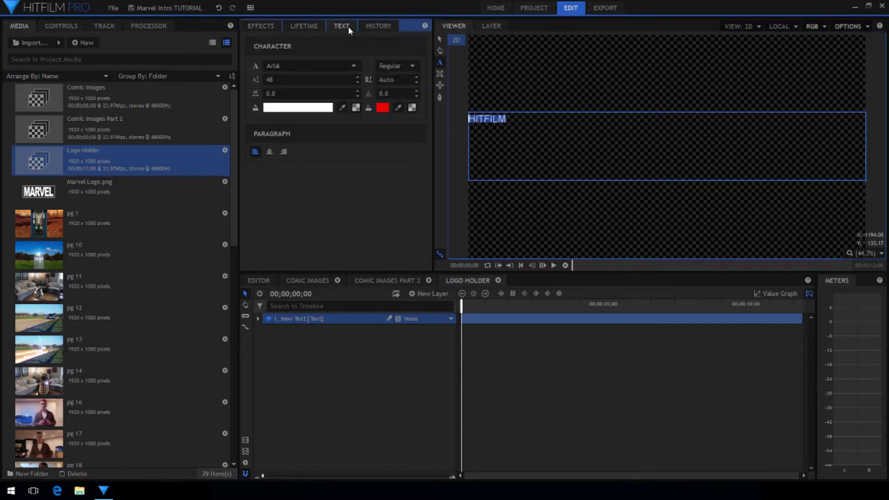
pyautogui.moveTo(282, 79); pyautogui.dragTo(354, 79)
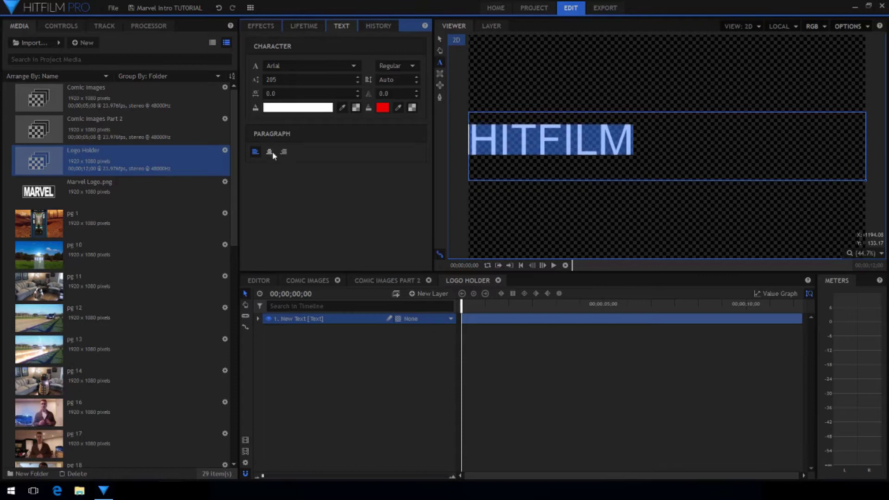
pyautogui.click(273, 151)
pyautogui.click(310, 63)
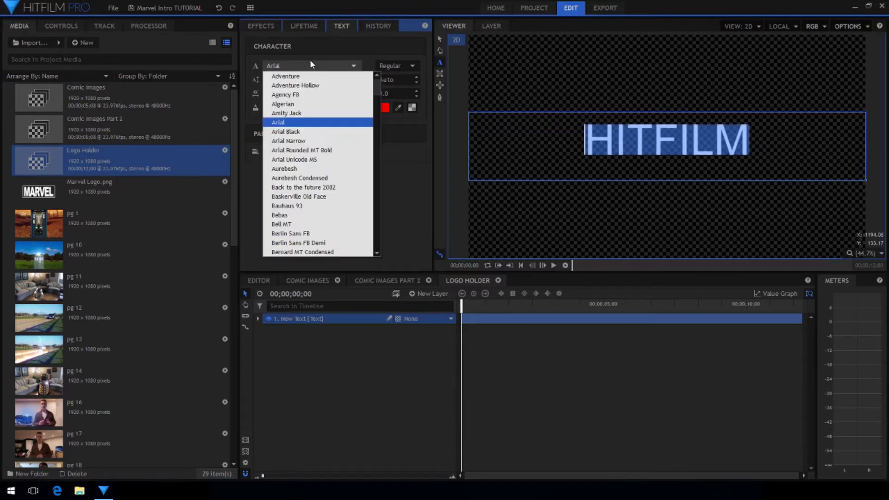
pyautogui.click(293, 214)
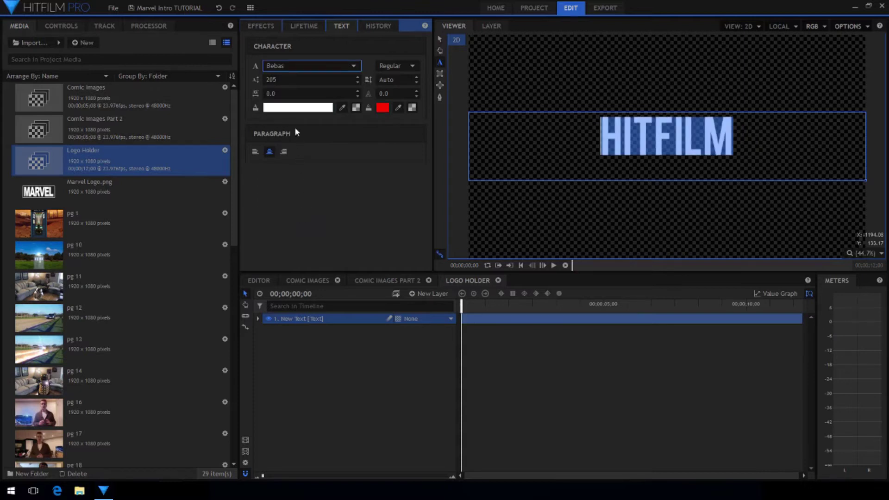
pyautogui.moveTo(285, 80); pyautogui.dragTo(338, 80)
pyautogui.click(376, 384)
# - Add a full-frame white plane above the HITFILM text and hide it so the text can be seen
pyautogui.click(429, 294)
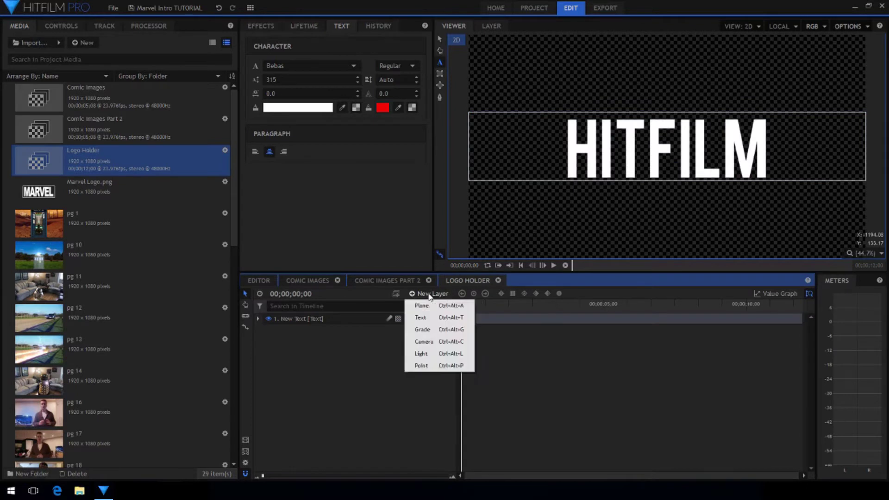
pyautogui.click(419, 308)
pyautogui.click(490, 284)
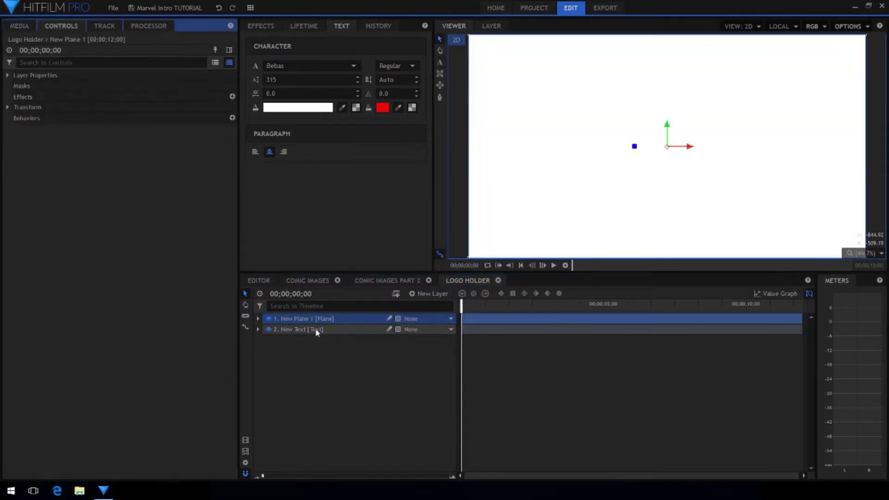
pyautogui.click(267, 319)
# - Shrink the plane to a rectangle slightly larger than the HITFILM text, then make the plane visible again
pyautogui.scroll(-1, 541, 197)
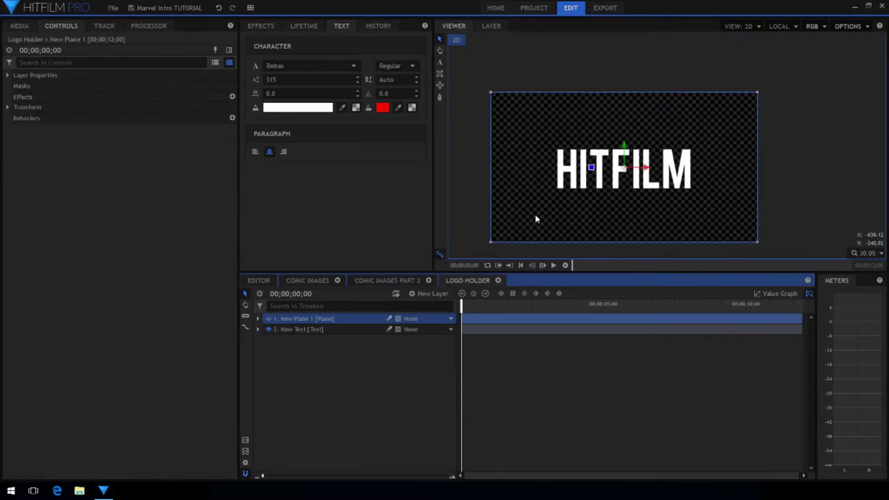
pyautogui.moveTo(491, 242); pyautogui.dragTo(553, 198)
pyautogui.scroll(4, 602, 195)
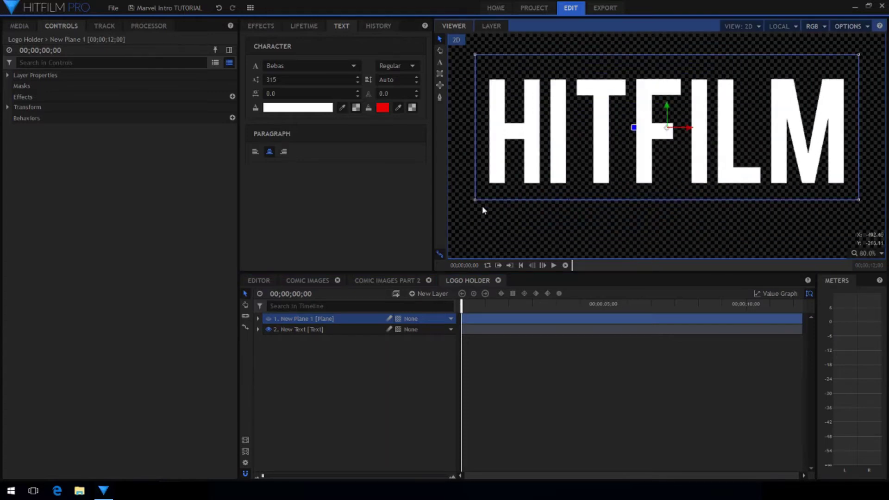
pyautogui.moveTo(480, 195); pyautogui.dragTo(479, 193)
pyautogui.click(881, 253)
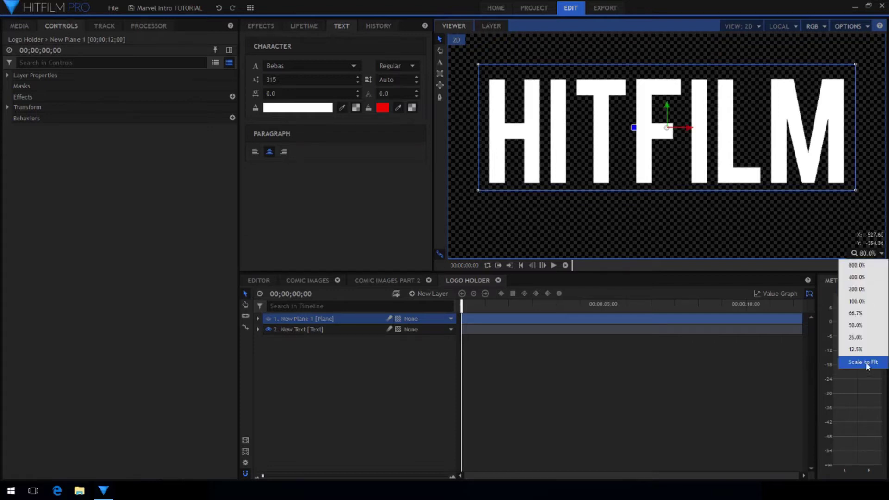
pyautogui.click(861, 363)
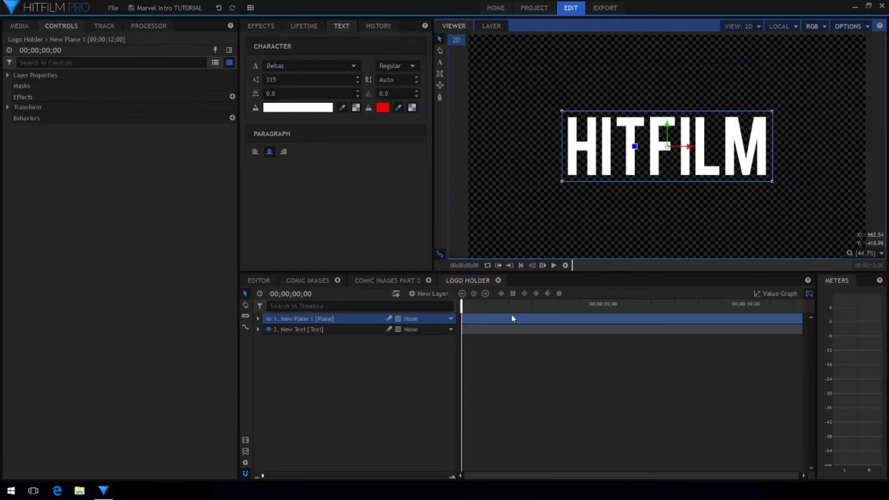
pyautogui.click(268, 320)
# - Duplicate the white plane and move the original plane above its copy in the layer stack
pyautogui.rightClick(313, 320)
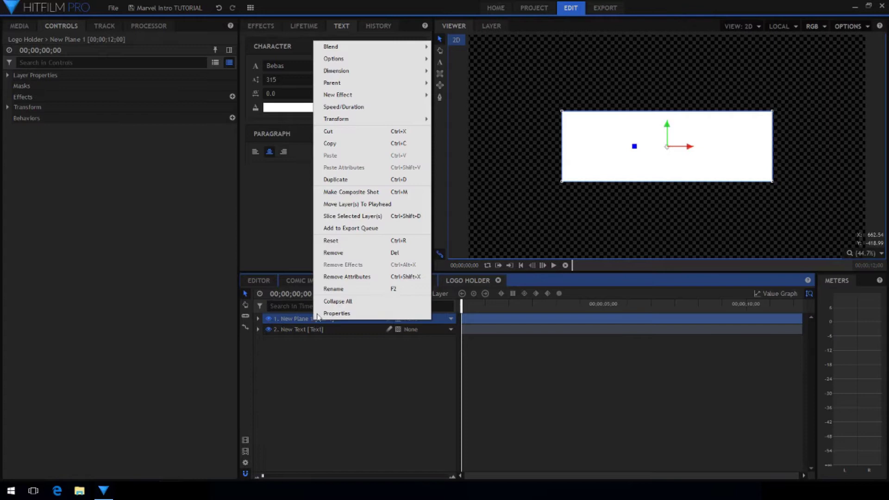
pyautogui.click(345, 179)
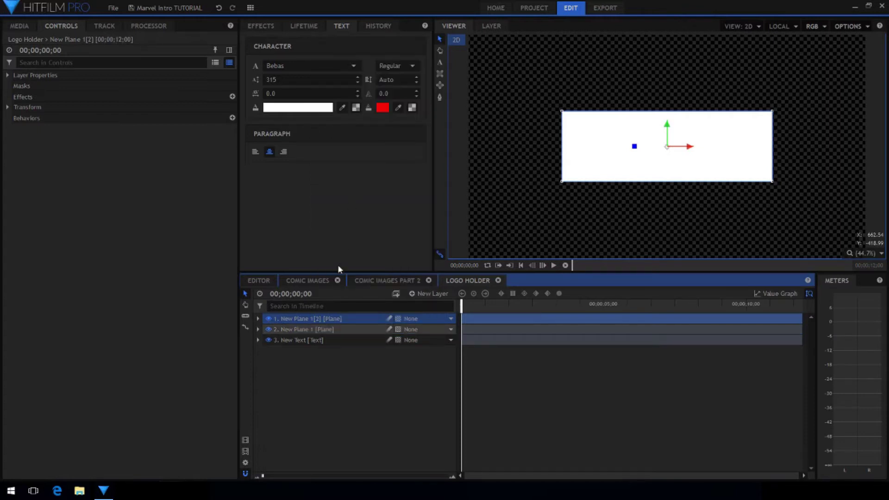
pyautogui.moveTo(312, 330); pyautogui.dragTo(319, 321)
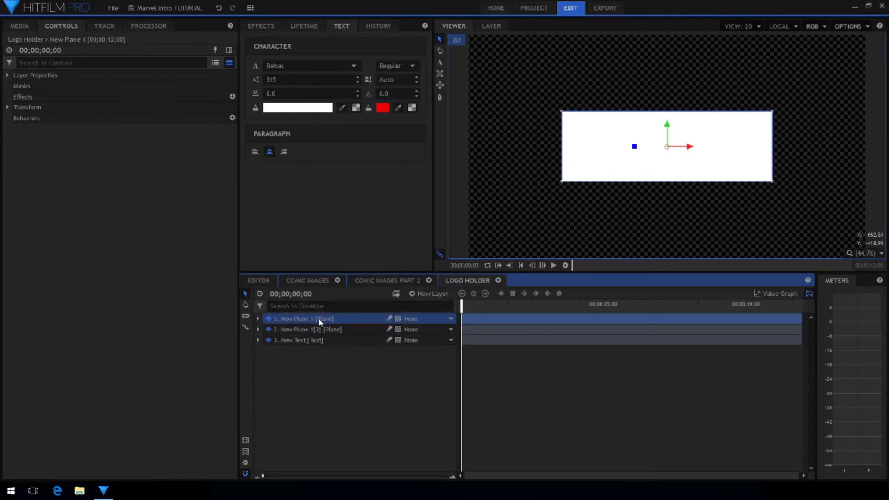
# - Draw a rectangular mask just inside the edges of the upper white plane and invert it to leave a thin frame
pyautogui.click(438, 76)
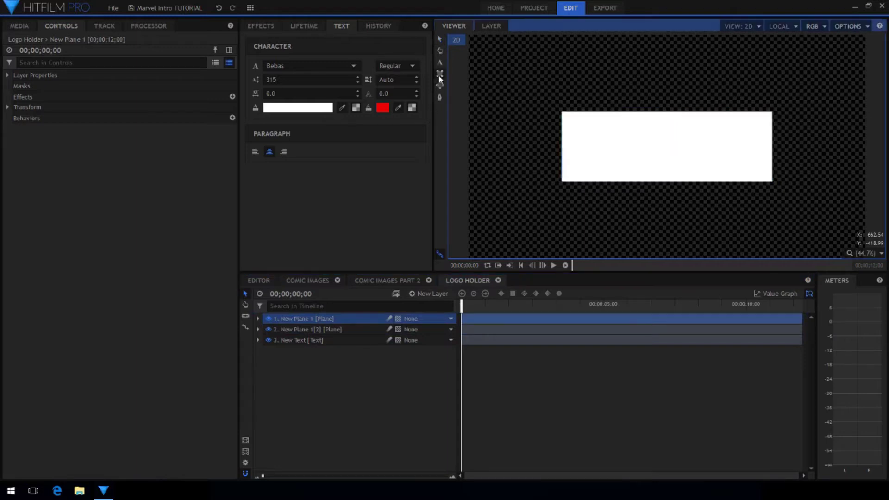
pyautogui.click(646, 149)
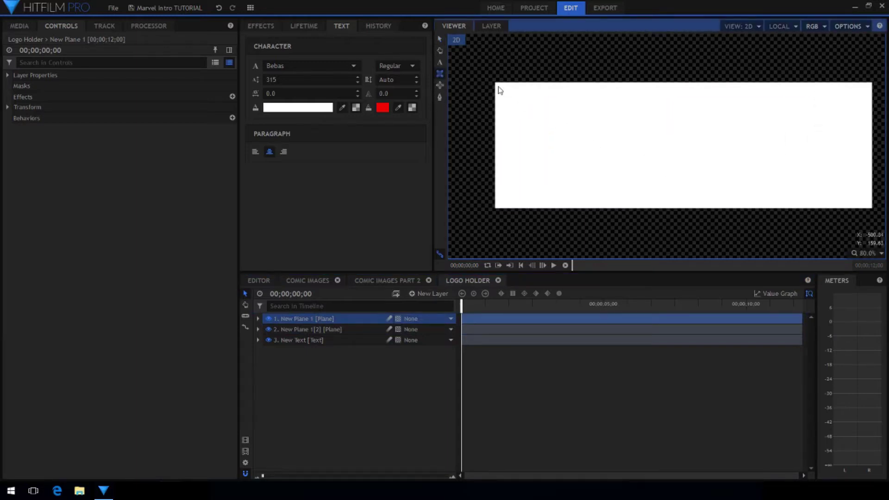
pyautogui.moveTo(499, 85)
pyautogui.mouseDown()
pyautogui.moveTo(511, 114)
pyautogui.moveTo(550, 143)
pyautogui.moveTo(667, 179)
pyautogui.moveTo(869, 209)
pyautogui.mouseUp()
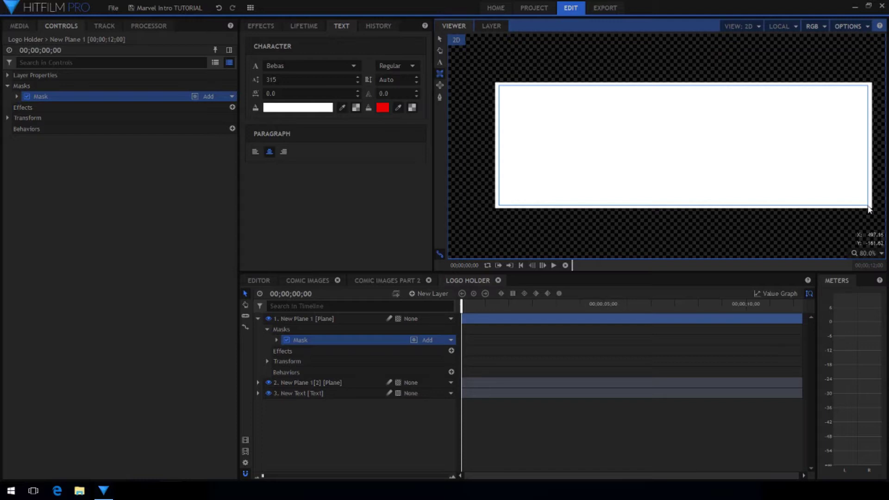
pyautogui.click(198, 100)
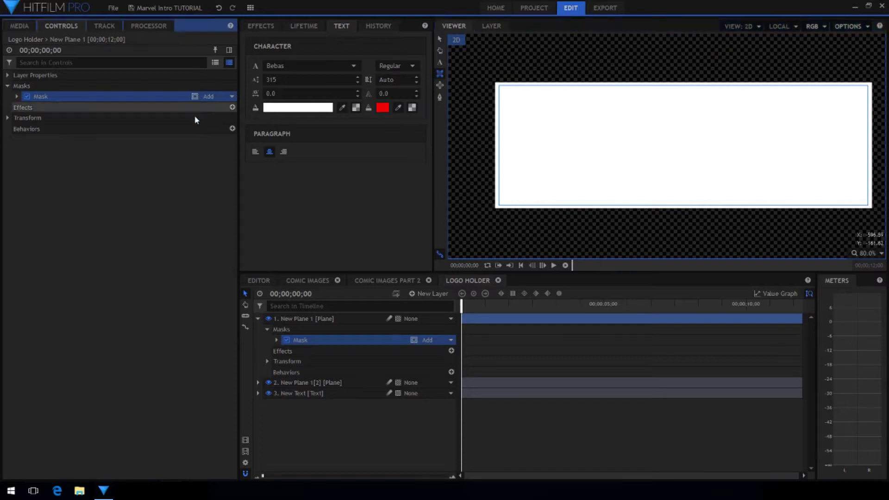
# - Remove the duplicate white plane covering the HITFILM text and fit the composite shot in the viewer
pyautogui.click(309, 382)
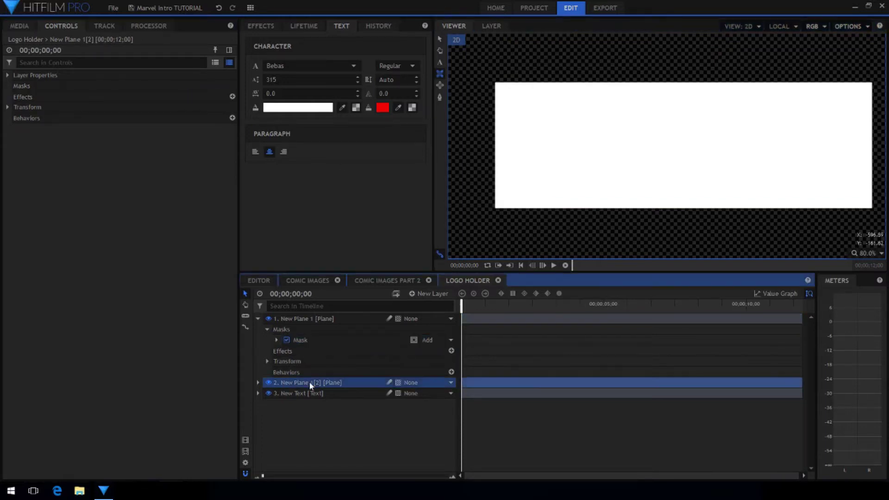
pyautogui.rightClick(309, 382)
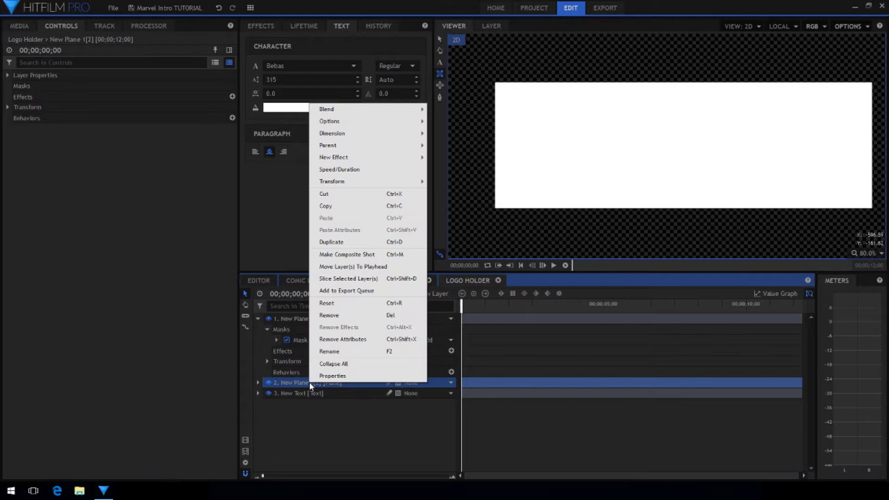
pyautogui.click(338, 317)
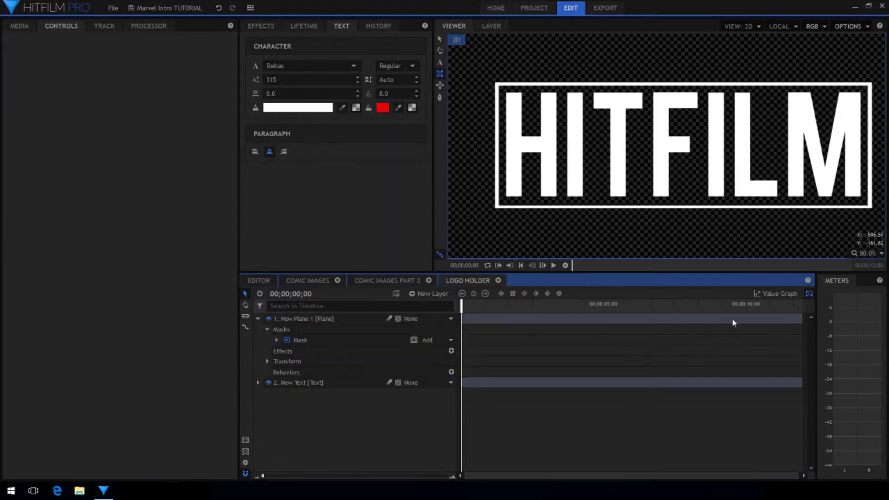
pyautogui.click(867, 254)
pyautogui.click(865, 362)
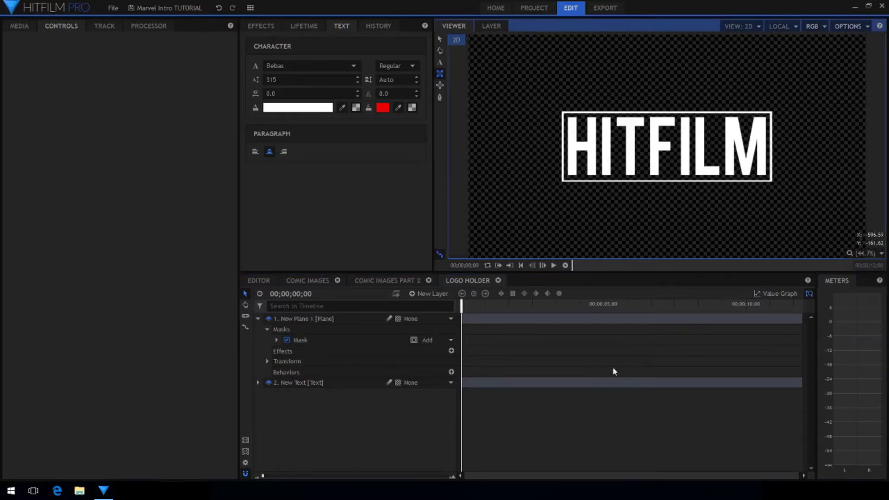
pyautogui.click(258, 319)
# - Add Real Marvel Logo.png to the Logo Holder shot as a reference and scale it to 141%
pyautogui.click(19, 26)
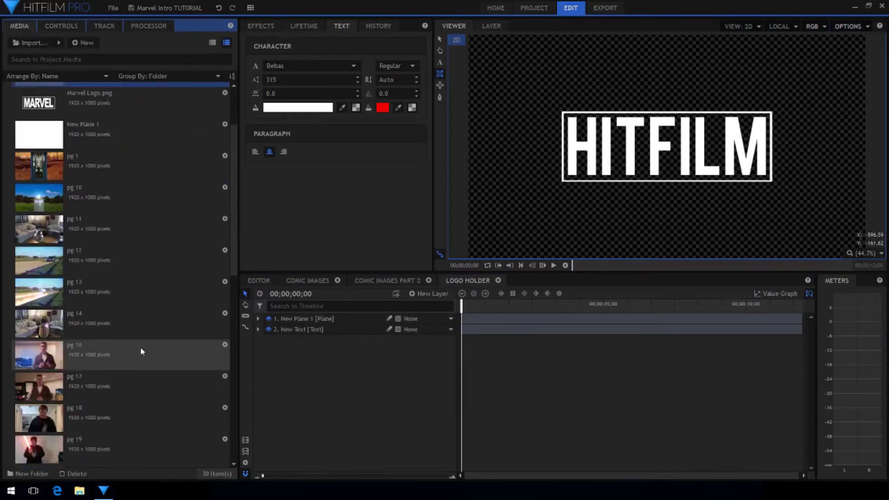
pyautogui.scroll(-10, 139, 349)
pyautogui.moveTo(92, 449); pyautogui.dragTo(316, 317)
pyautogui.click(61, 26)
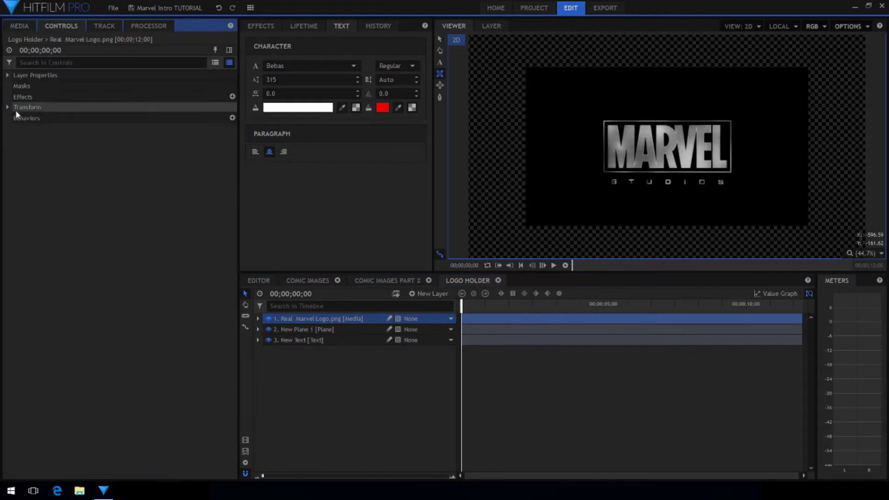
pyautogui.click(16, 108)
pyautogui.click(40, 150)
pyautogui.moveTo(200, 150); pyautogui.dragTo(203, 150)
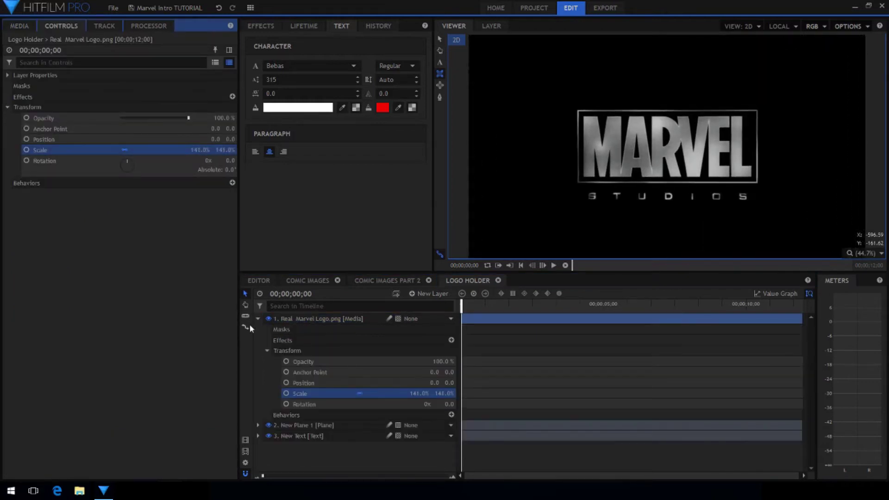
pyautogui.click(258, 319)
pyautogui.moveTo(289, 318); pyautogui.dragTo(296, 347)
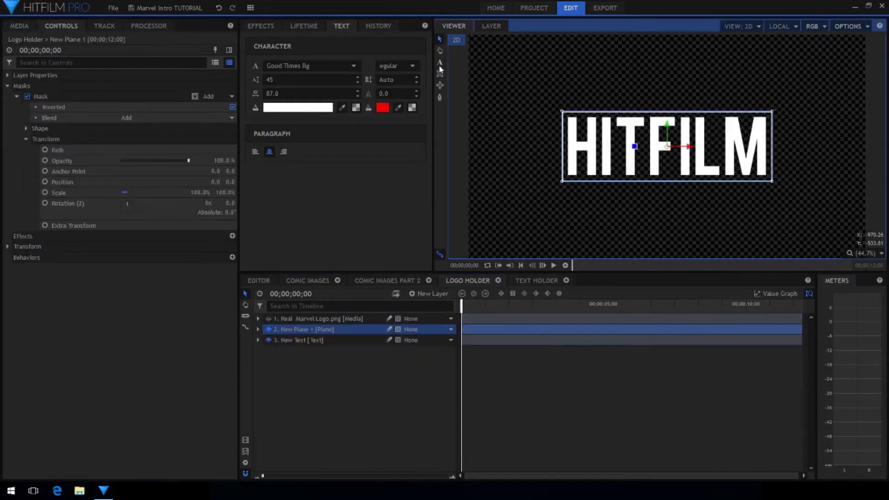
# - Tighten the letter spacing of the HITFILM text to -16
pyautogui.click(301, 339)
pyautogui.moveTo(274, 94); pyautogui.dragTo(279, 94)
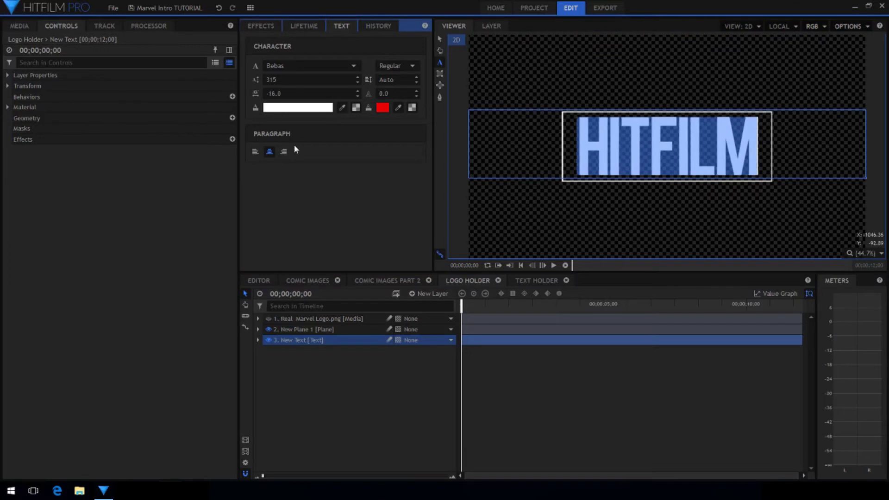
pyautogui.click(327, 371)
# - Move the framed white plane below the HITFILM text layer and hide the Marvel logo reference layer
pyautogui.moveTo(326, 332); pyautogui.dragTo(320, 345)
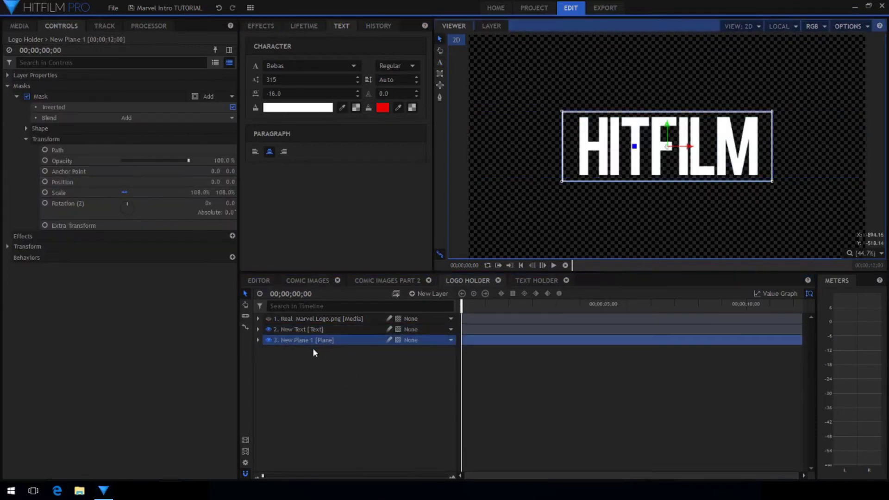
pyautogui.scroll(3, 677, 163)
pyautogui.click(881, 254)
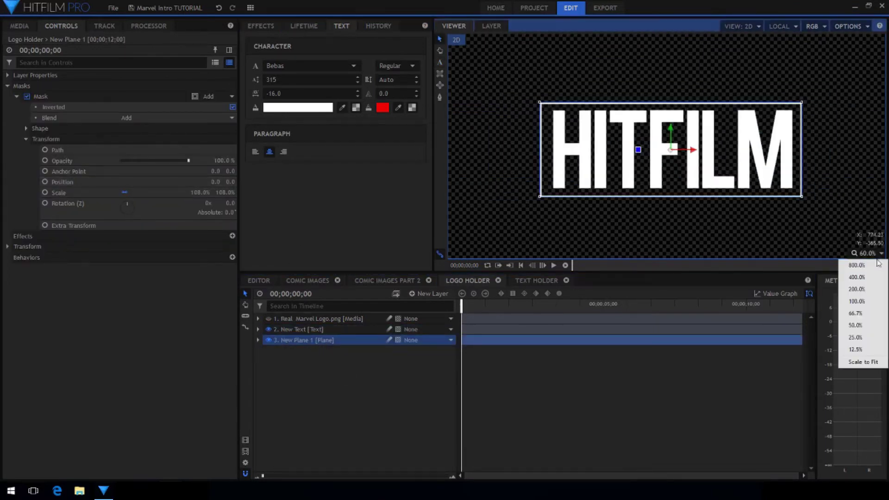
pyautogui.click(864, 363)
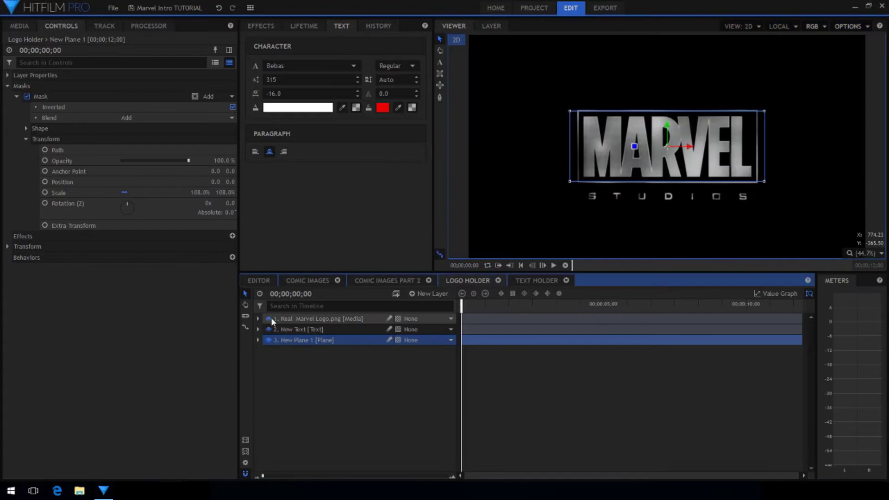
pyautogui.click(269, 319)
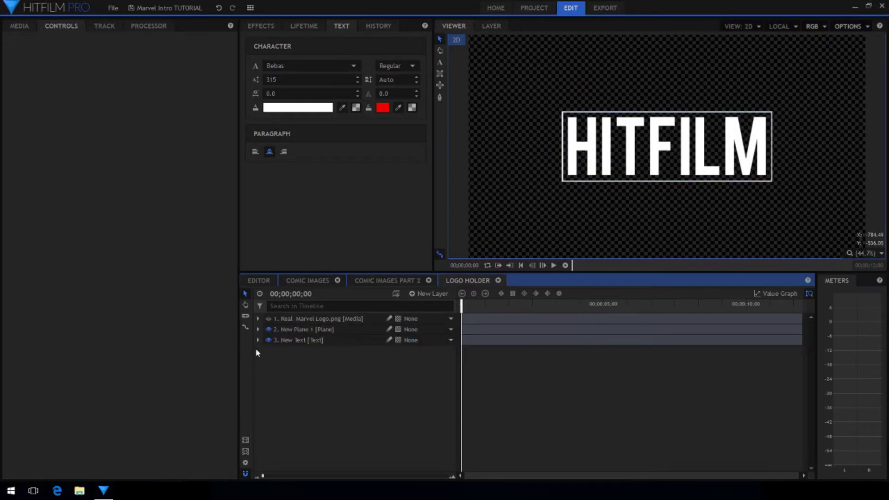
# - Create a 1080p, 23.976 fps composite shot named Text Holder with a duration of 12 seconds
pyautogui.click(20, 27)
pyautogui.click(76, 43)
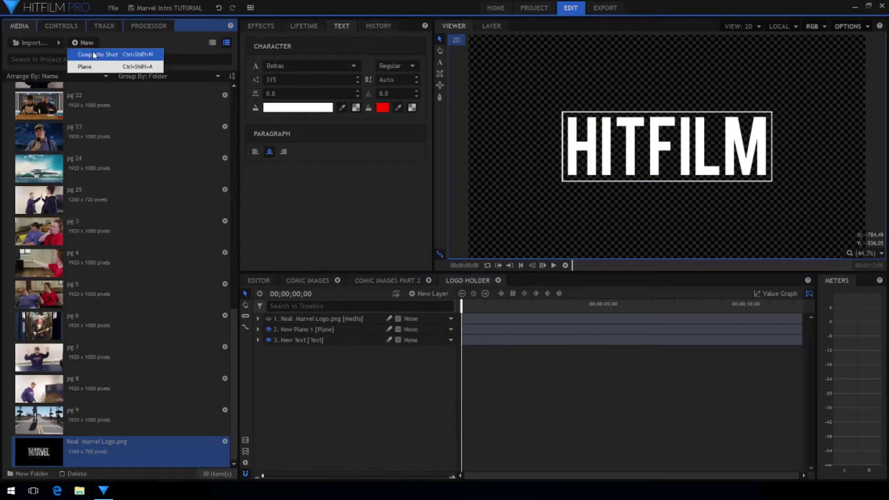
pyautogui.click(92, 55)
pyautogui.write('Text')
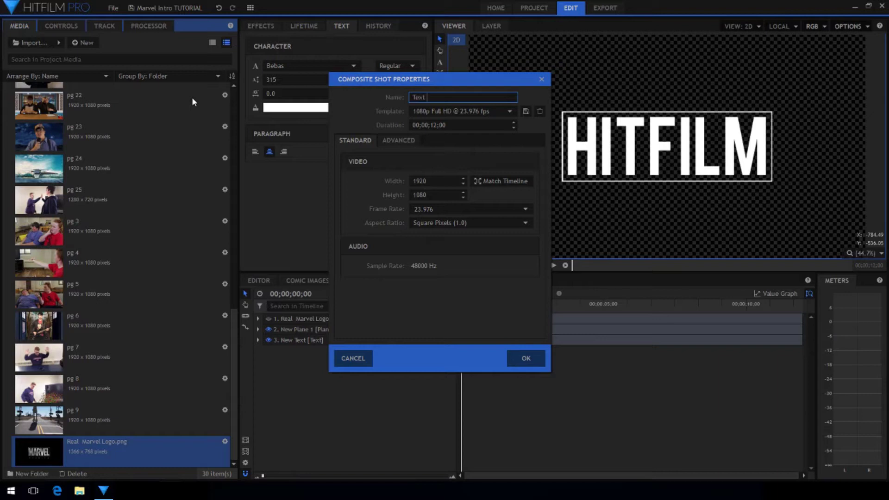
pyautogui.write(' Holder')
pyautogui.click(526, 357)
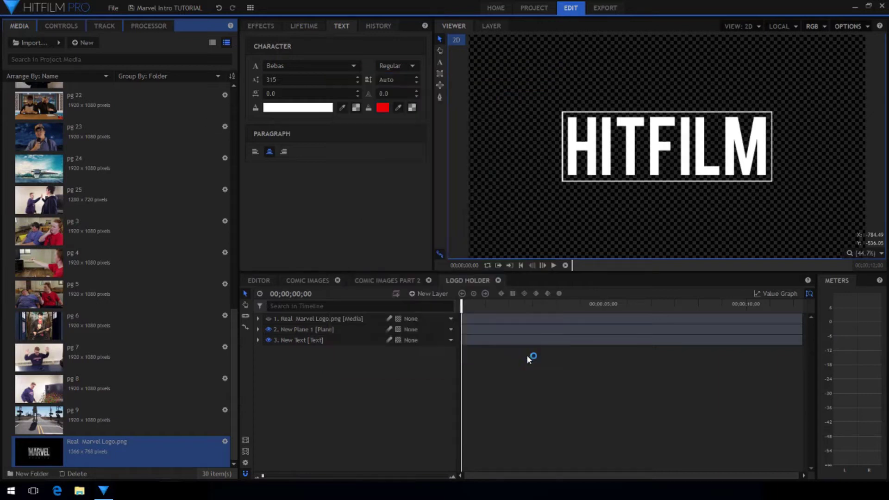
# - Add a text layer 1920 wide and 50 high to the Text Holder shot
pyautogui.click(430, 294)
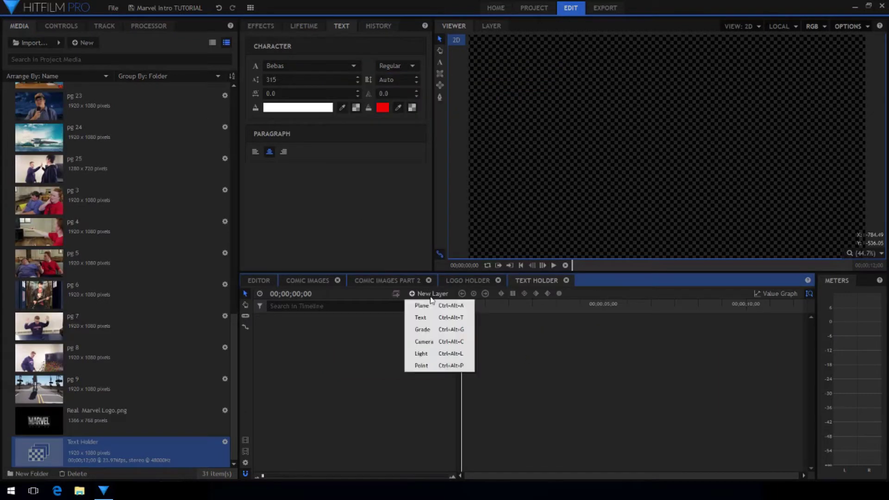
pyautogui.click(439, 323)
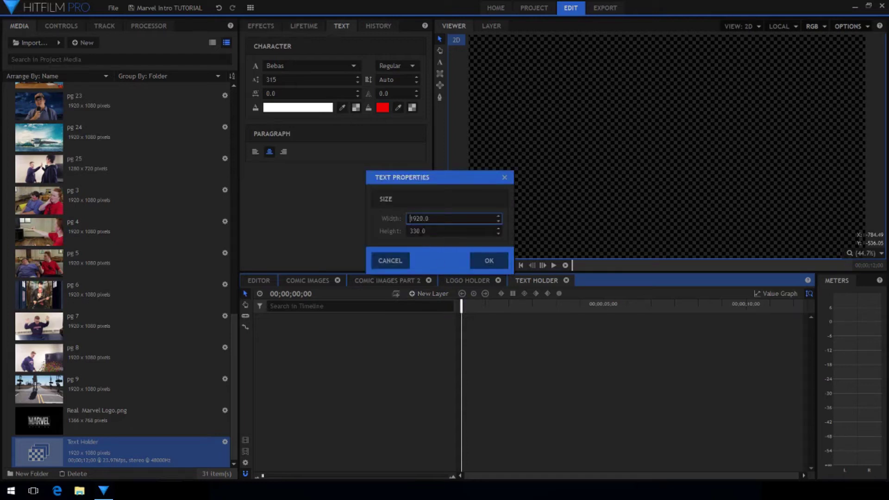
pyautogui.press('Tab')
pyautogui.write('50.0')
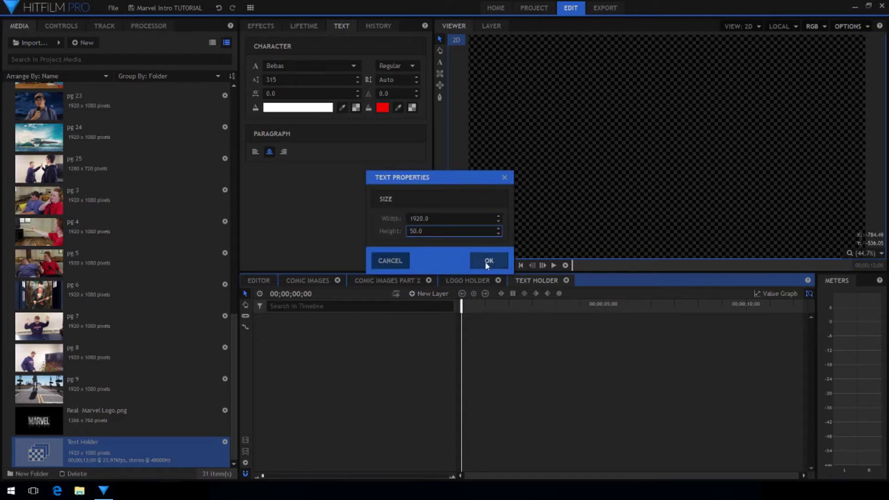
pyautogui.click(489, 261)
# - Enter STUDIOS in the new text layer at size 45 and center it
pyautogui.click(439, 63)
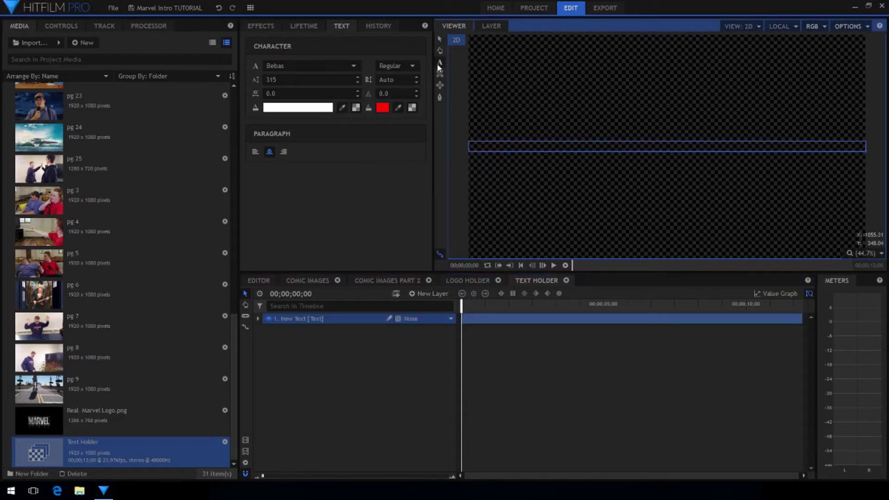
pyautogui.click(292, 80)
pyautogui.write('45')
pyautogui.press('Return')
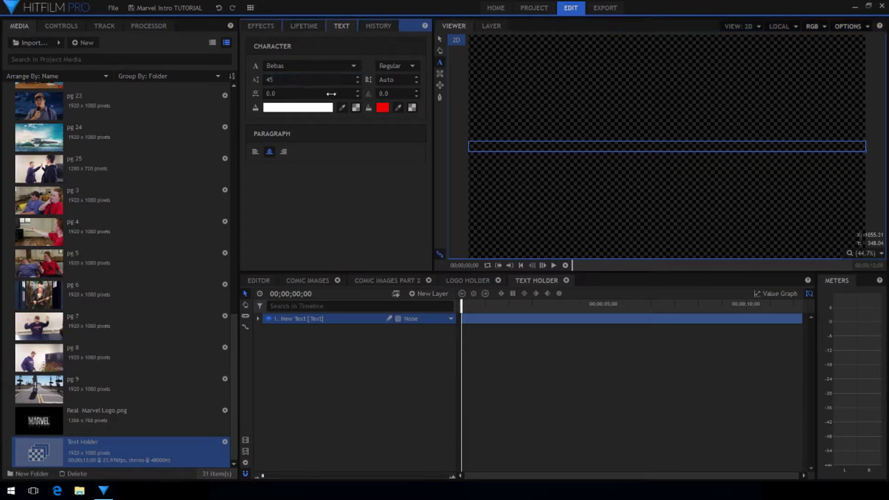
pyautogui.click(524, 146)
pyautogui.write('ST')
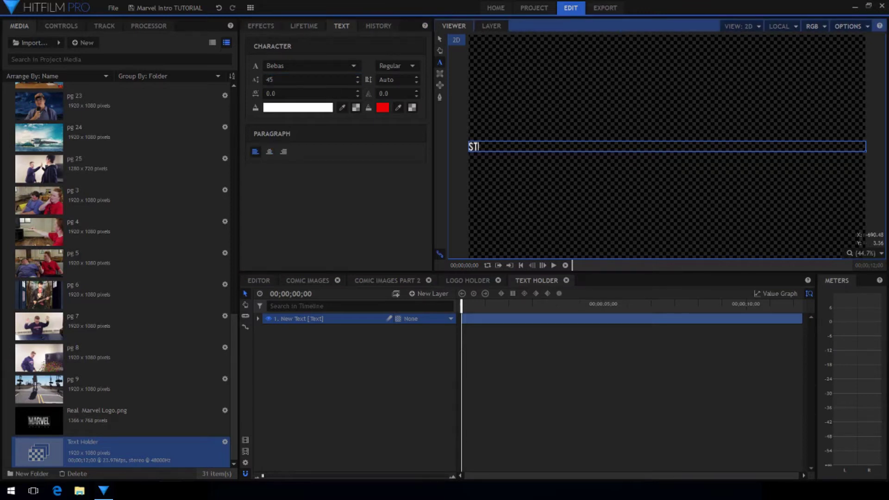
pyautogui.write('UDIOS')
pyautogui.hotkey('ctrl', 'a')
pyautogui.click(269, 152)
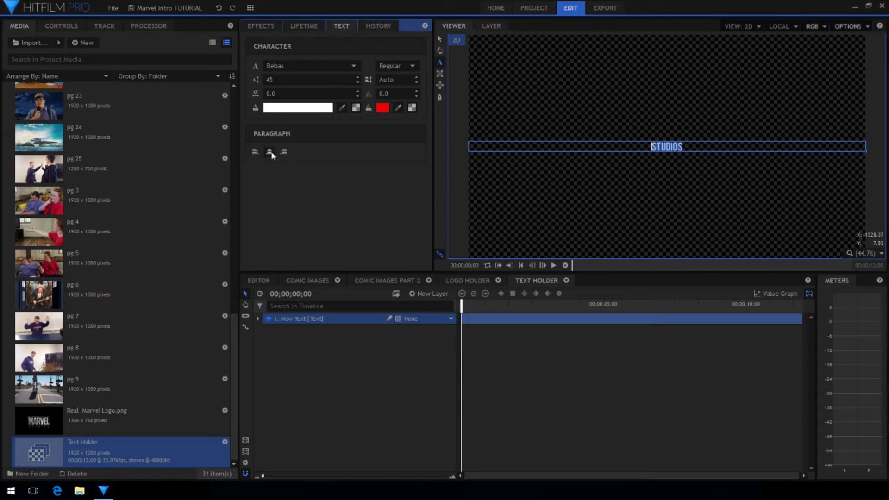
# - Change the font of the STUDIOS text to Good Times Rg
pyautogui.click(320, 66)
pyautogui.scroll(-18, 287, 176)
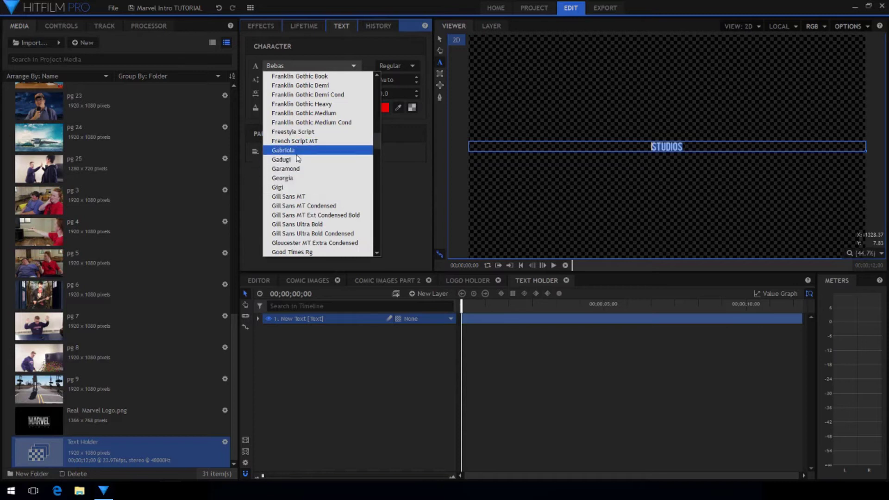
pyautogui.scroll(-1, 292, 195)
pyautogui.click(296, 224)
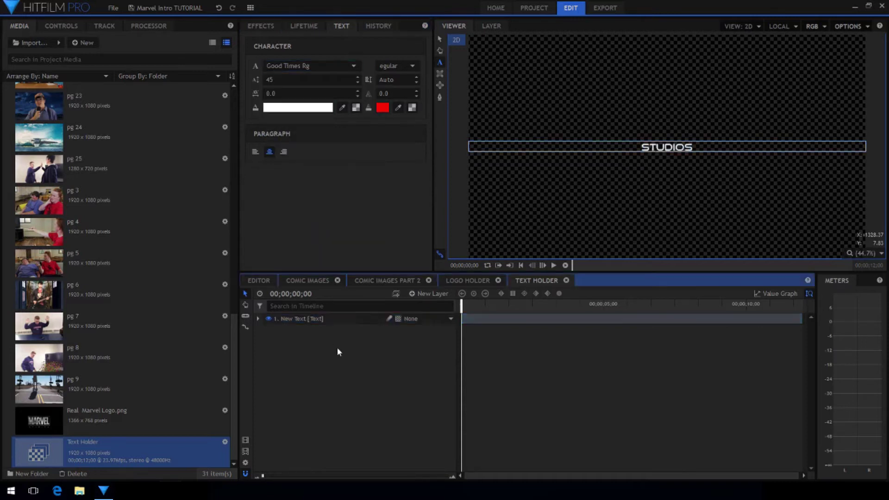
# - Place Real Marvel Logo.png beneath the STUDIOS text layer and scale it to 141%
pyautogui.moveTo(71, 433); pyautogui.dragTo(315, 340)
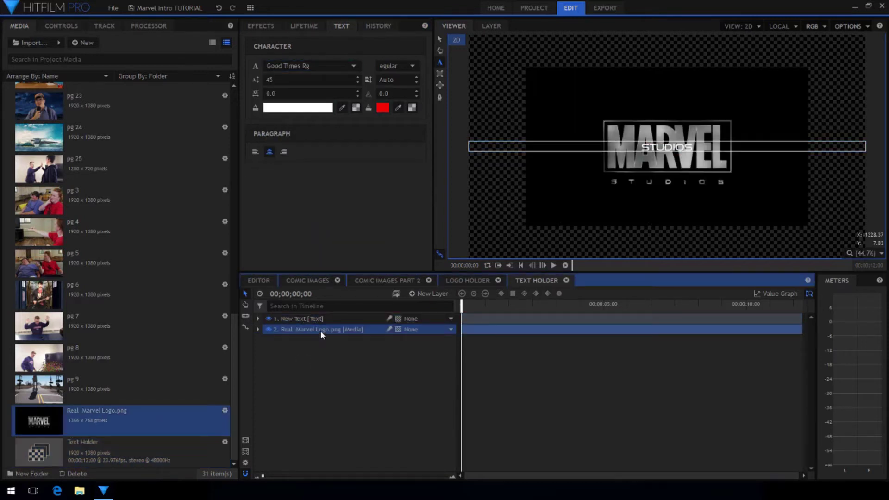
pyautogui.click(62, 27)
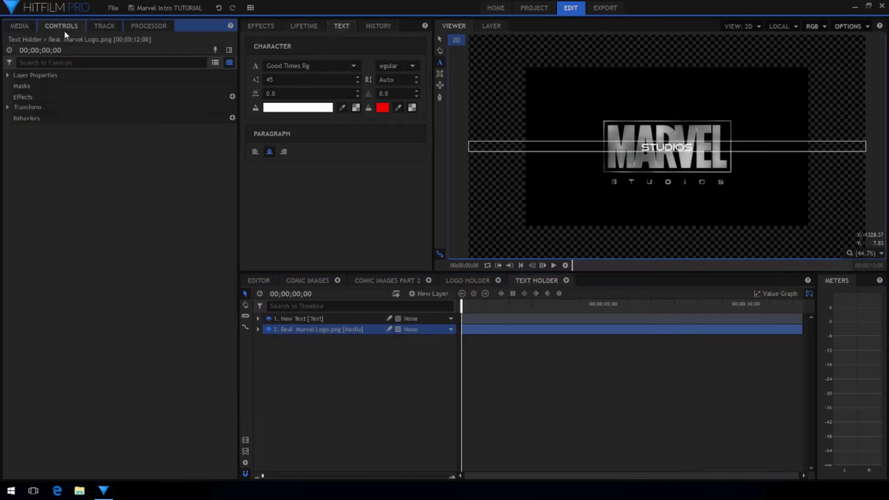
pyautogui.click(8, 107)
pyautogui.moveTo(224, 150); pyautogui.dragTo(243, 151)
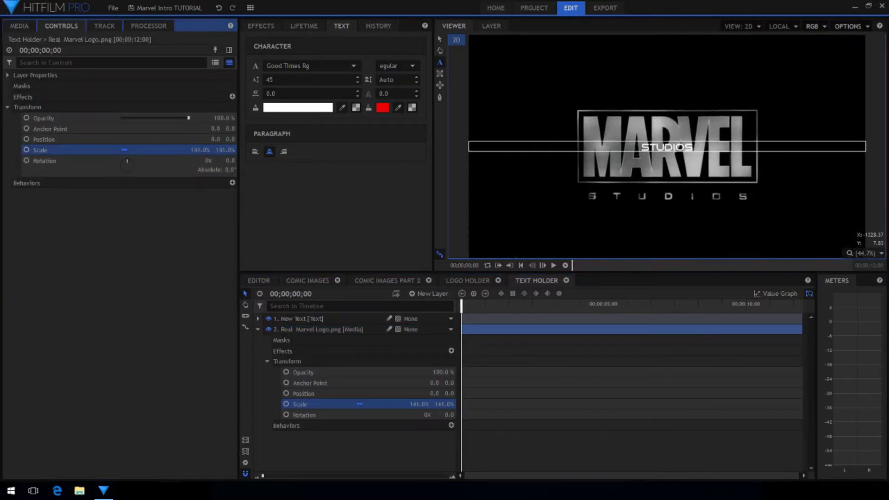
pyautogui.click(258, 330)
# - Move the STUDIOS text down onto the STUDIOS line of the reference Marvel logo
pyautogui.click(298, 319)
pyautogui.click(440, 39)
pyautogui.moveTo(668, 125); pyautogui.dragTo(672, 175)
# - Widen the STUDIOS letter spacing to 87 and shift the text sideways to match the reference lettering
pyautogui.scroll(5, 693, 215)
pyautogui.click(440, 63)
pyautogui.moveTo(273, 94); pyautogui.dragTo(310, 94)
pyautogui.click(440, 39)
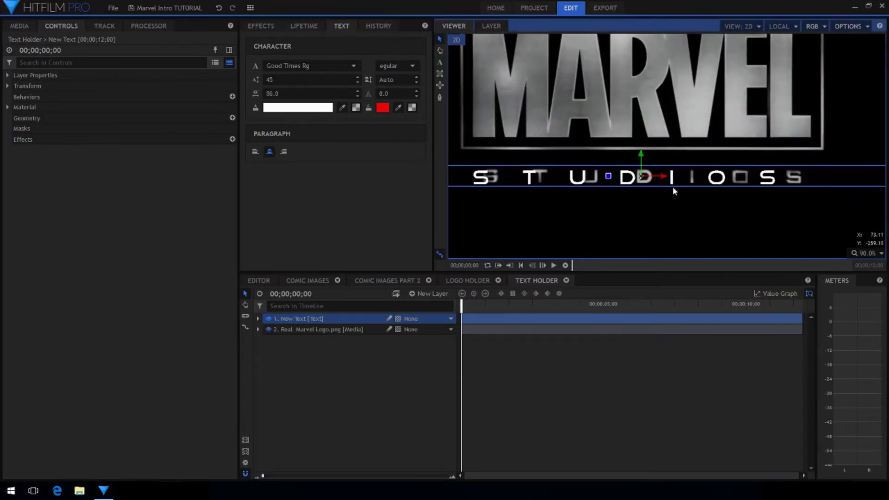
pyautogui.moveTo(664, 177); pyautogui.dragTo(676, 176)
pyautogui.doubleClick(680, 174)
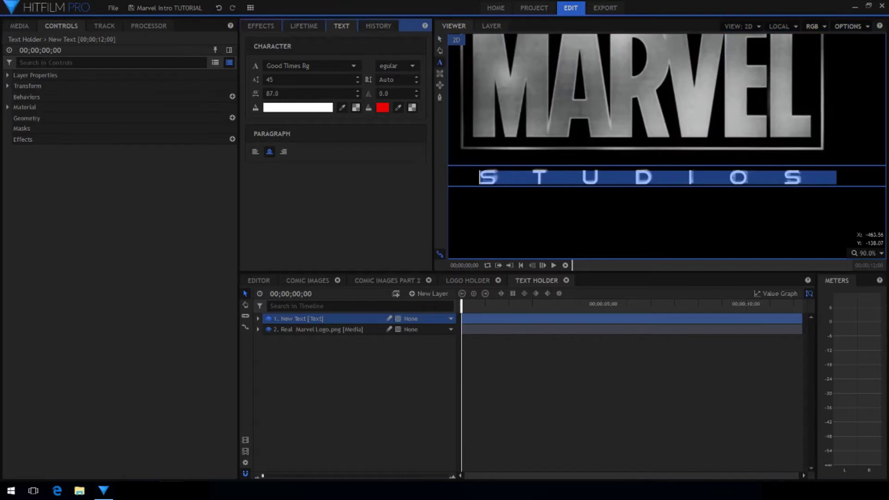
pyautogui.click(867, 253)
pyautogui.click(809, 360)
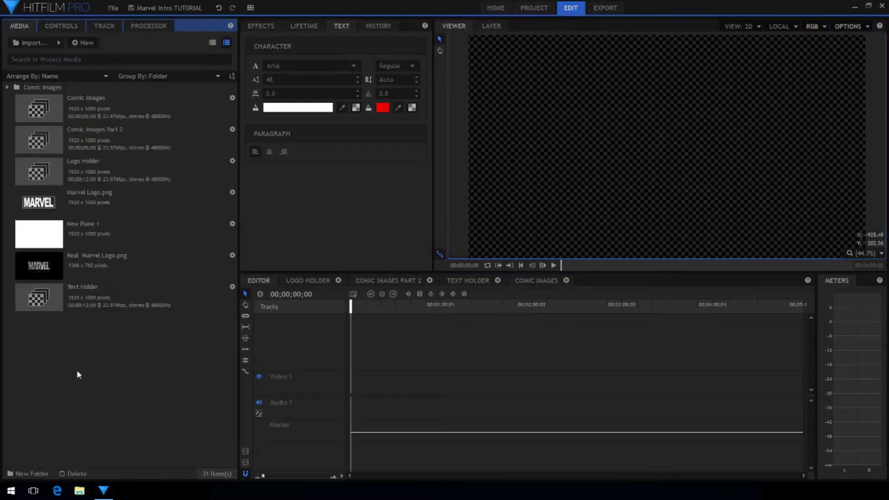
# - Create a composite shot named Main Sequence at 1080p Full HD, 23.976 fps, with a duration of 12 seconds
pyautogui.click(84, 43)
pyautogui.click(88, 56)
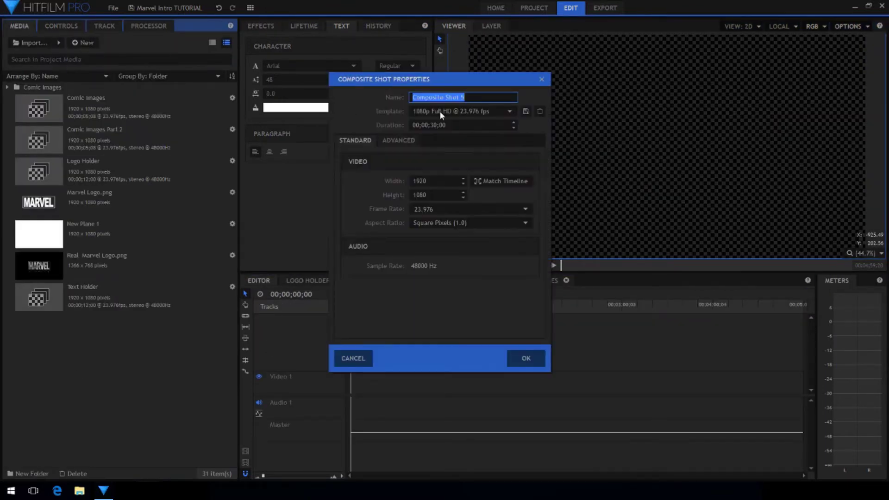
pyautogui.write('Main S')
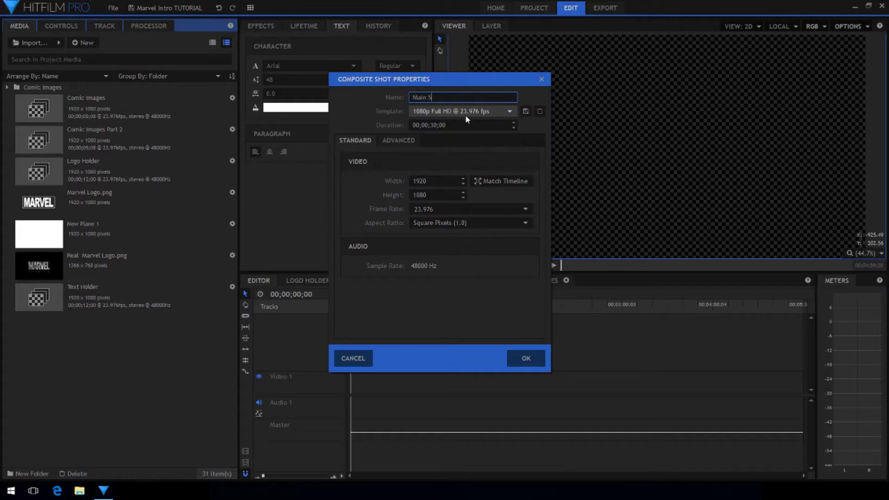
pyautogui.write('equence')
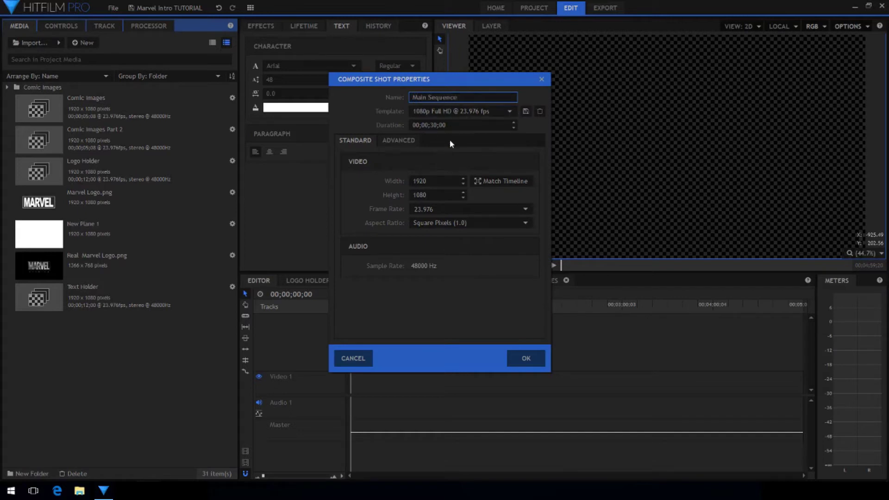
pyautogui.press('Tab')
pyautogui.write('12')
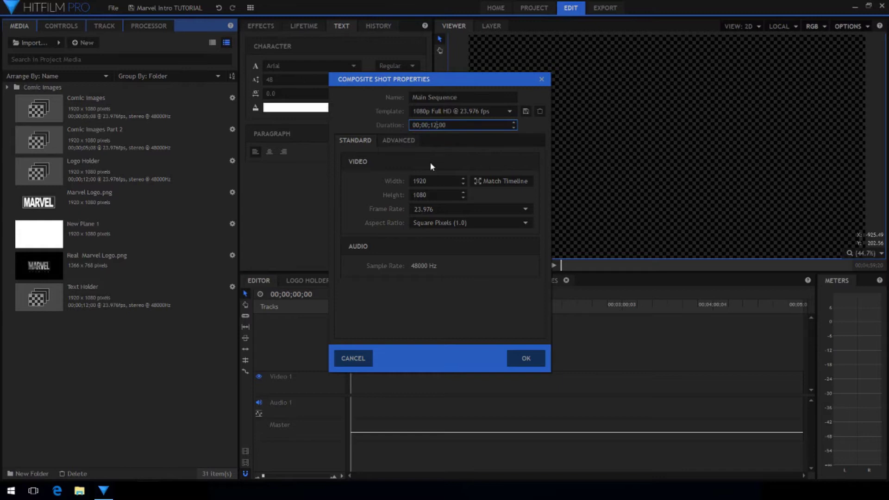
pyautogui.click(525, 355)
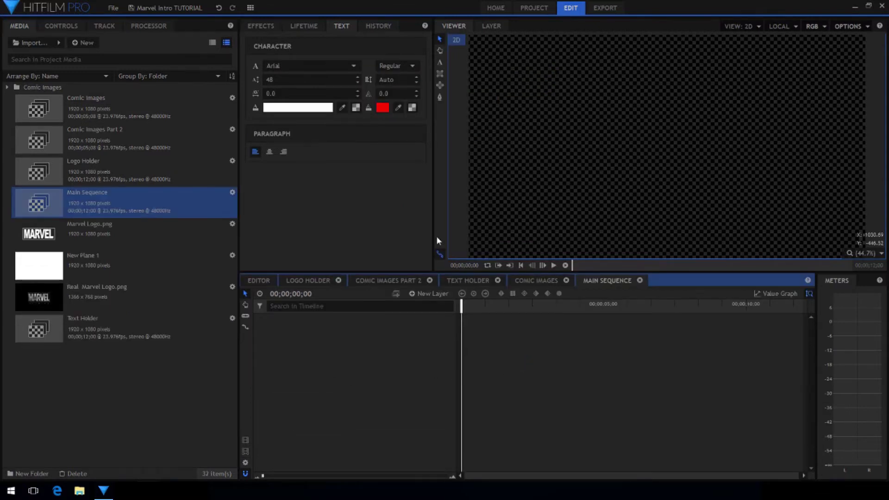
# - Add the Logo Holder and Text Holder shots to Main Sequence, with Logo Holder on top, and hide both layers
pyautogui.moveTo(84, 171); pyautogui.dragTo(309, 340)
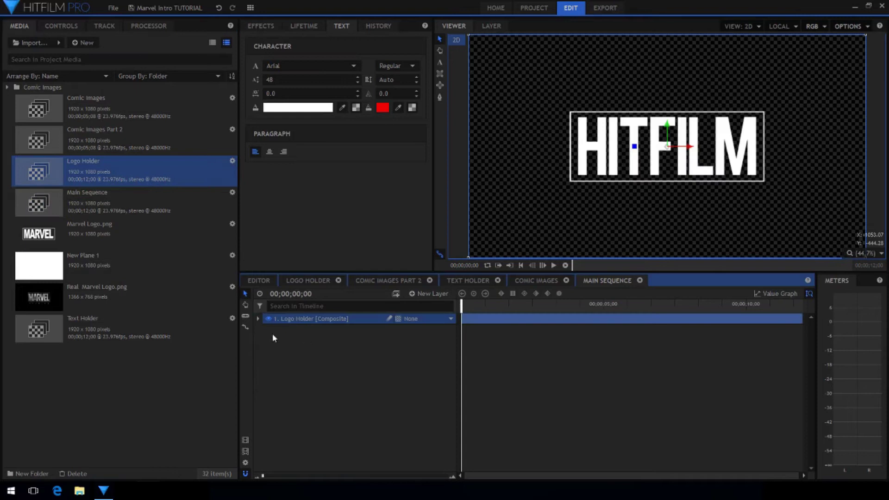
pyautogui.moveTo(83, 329); pyautogui.dragTo(316, 342)
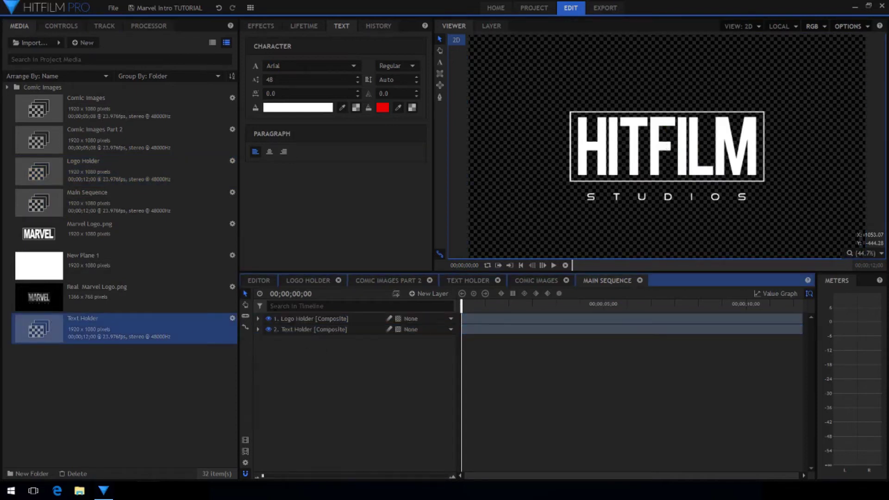
pyautogui.click(268, 318)
pyautogui.click(268, 329)
# - Convert the Logo Holder layer to a 3D Plane and add a camera to the composite shot
pyautogui.click(397, 319)
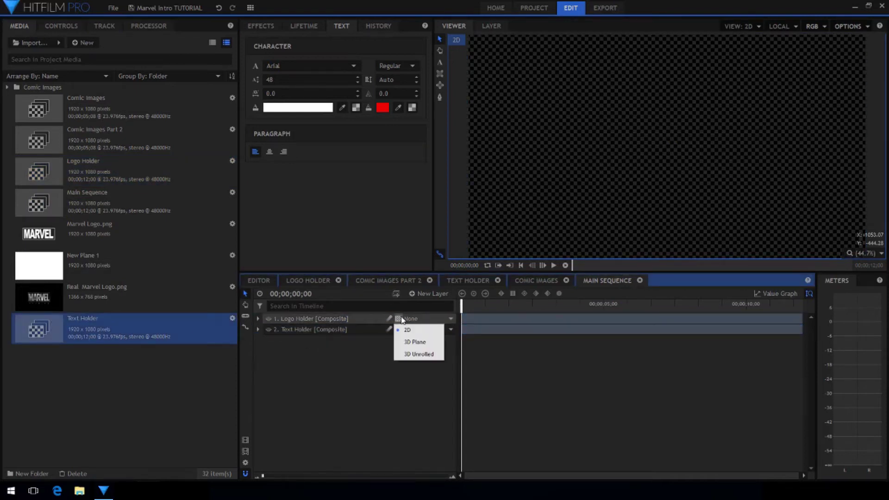
pyautogui.click(414, 341)
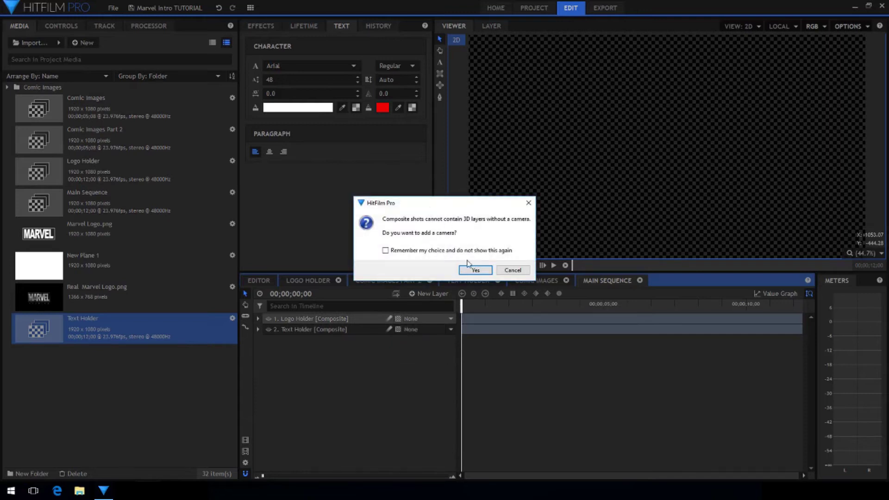
pyautogui.click(475, 270)
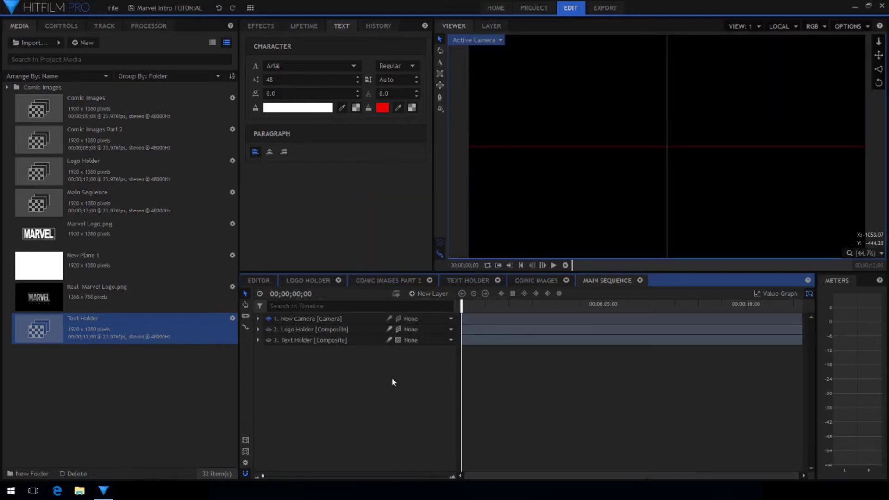
# - Place the Comic Images shot directly beneath the camera layer and convert it to a 3D Plane
pyautogui.click(83, 100)
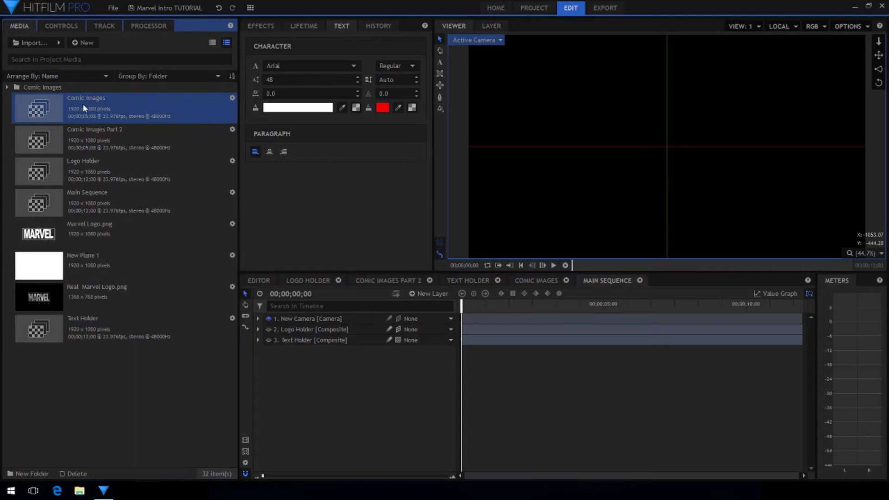
pyautogui.moveTo(84, 104); pyautogui.dragTo(352, 328)
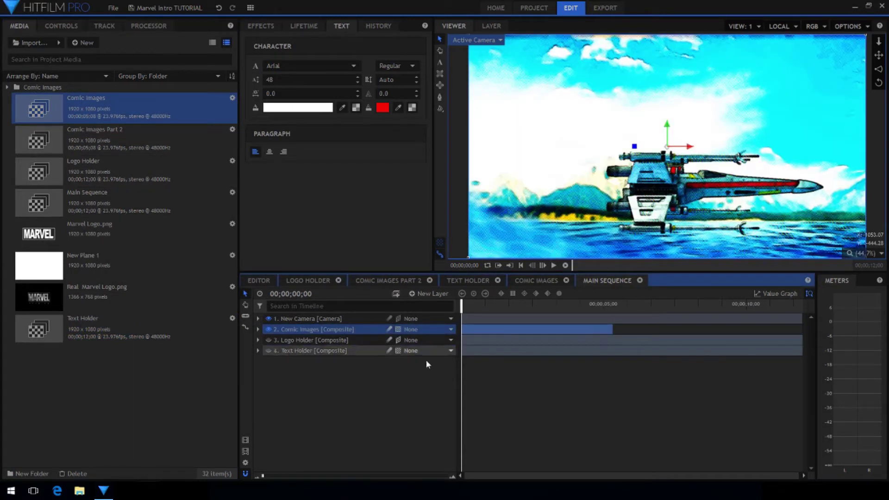
pyautogui.click(400, 331)
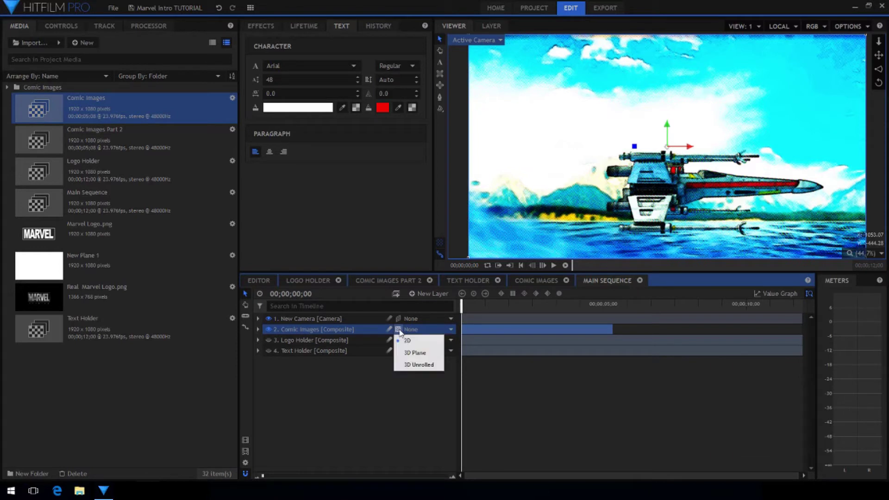
pyautogui.click(406, 352)
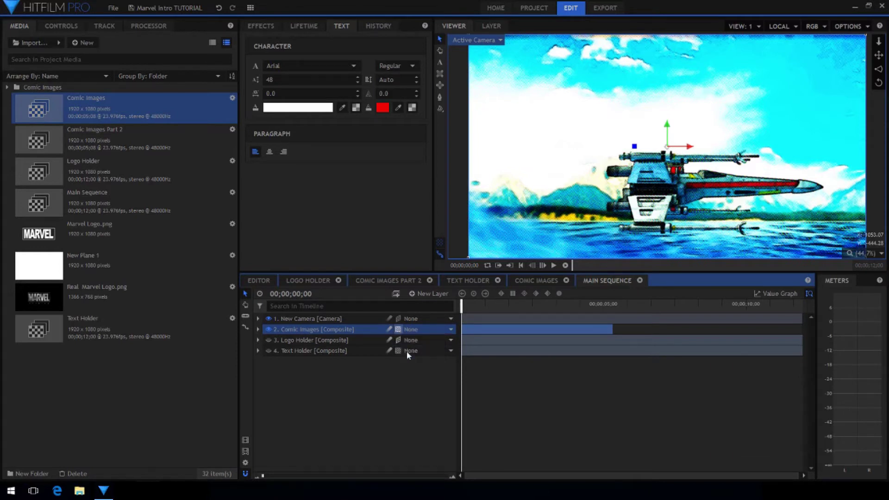
# - Duplicate the Comic Images layer and rename the upper copy Comic Images Logo
pyautogui.rightClick(286, 334)
pyautogui.click(321, 176)
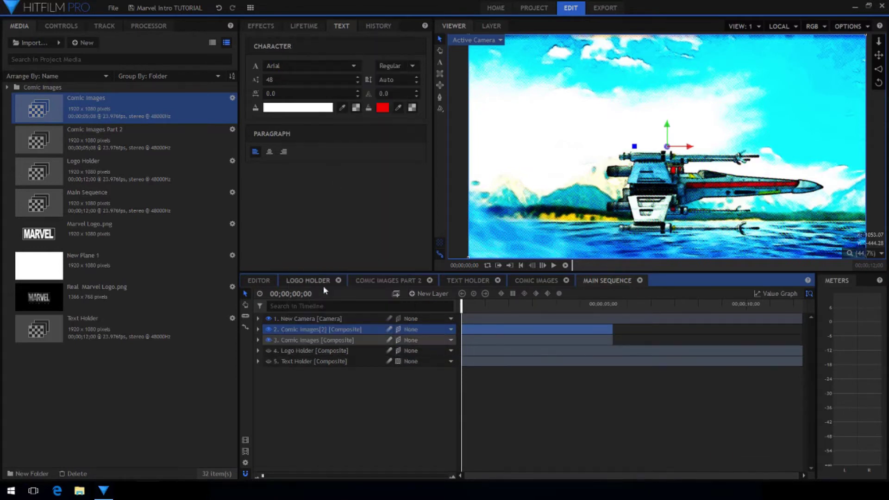
pyautogui.click(322, 330)
pyautogui.rightClick(323, 331)
pyautogui.click(342, 287)
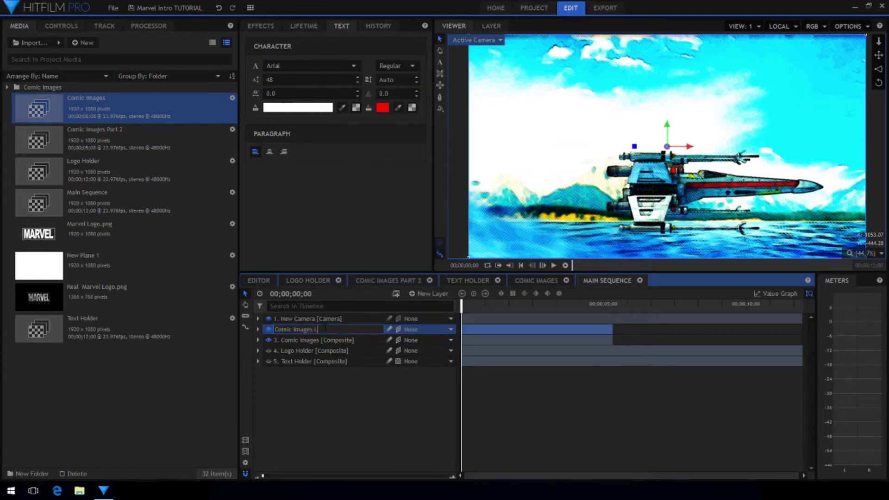
pyautogui.write('Logo')
pyautogui.press('Return')
# - Rename the lower Comic Images layer Comic Images BG
pyautogui.click(323, 339)
pyautogui.rightClick(323, 340)
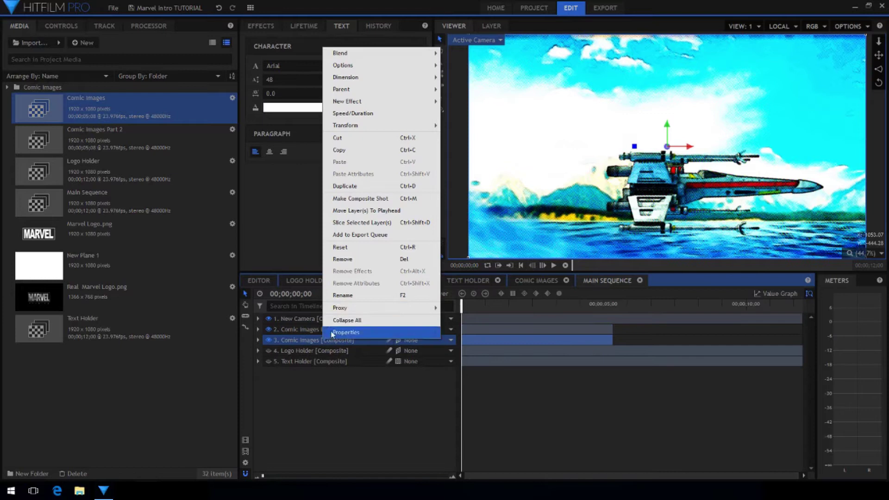
pyautogui.click(342, 297)
pyautogui.click(341, 340)
pyautogui.write('BG')
pyautogui.press('Return')
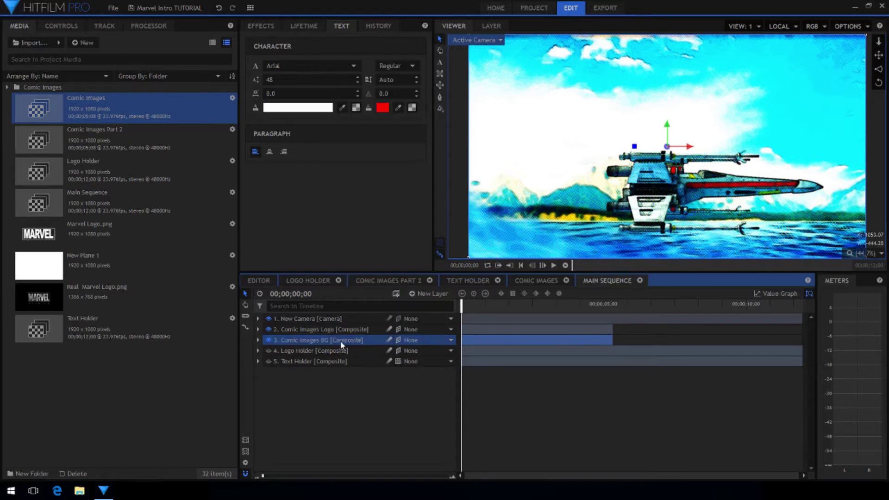
# - Set the Z position of the Comic Images BG layer to -1.0
pyautogui.click(257, 340)
pyautogui.click(267, 372)
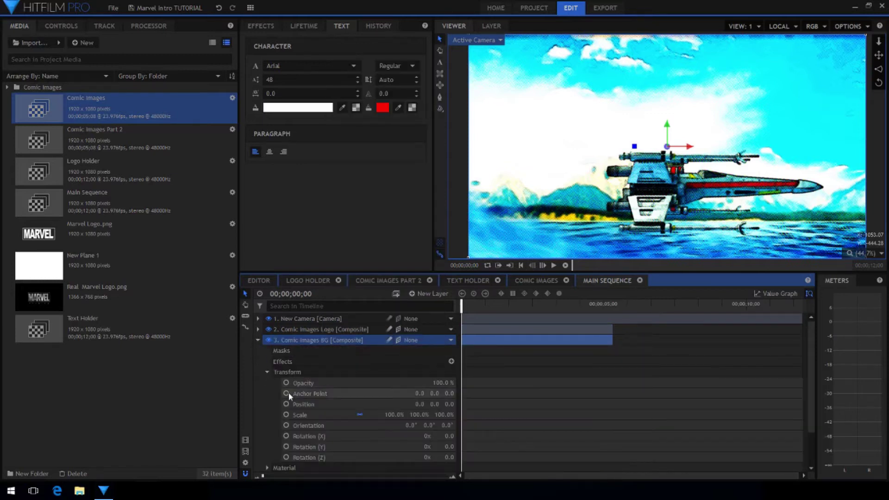
pyautogui.click(449, 403)
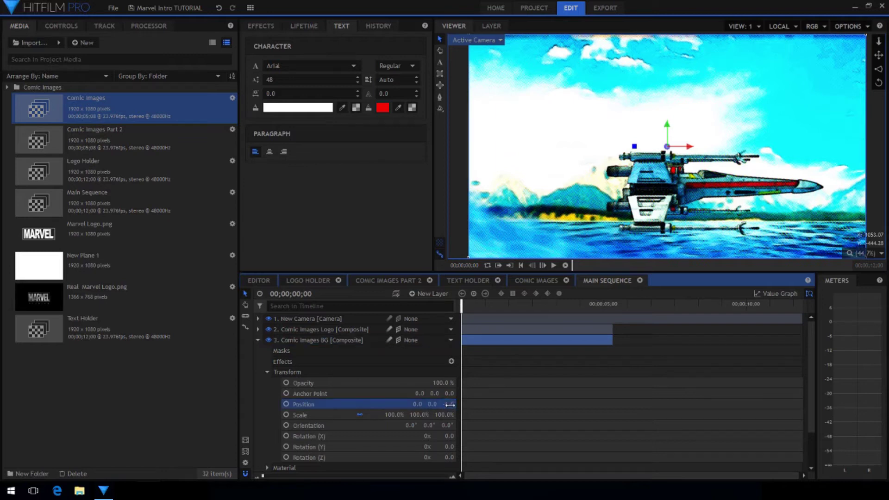
pyautogui.click(258, 340)
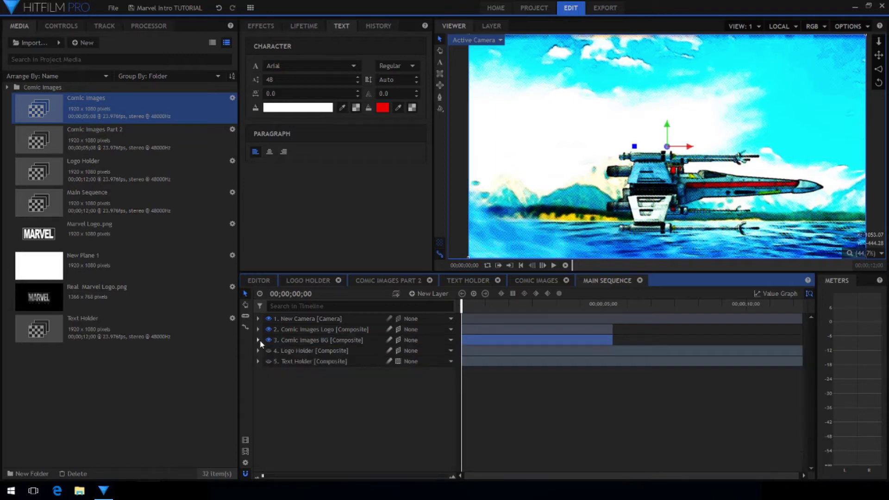
pyautogui.click(337, 414)
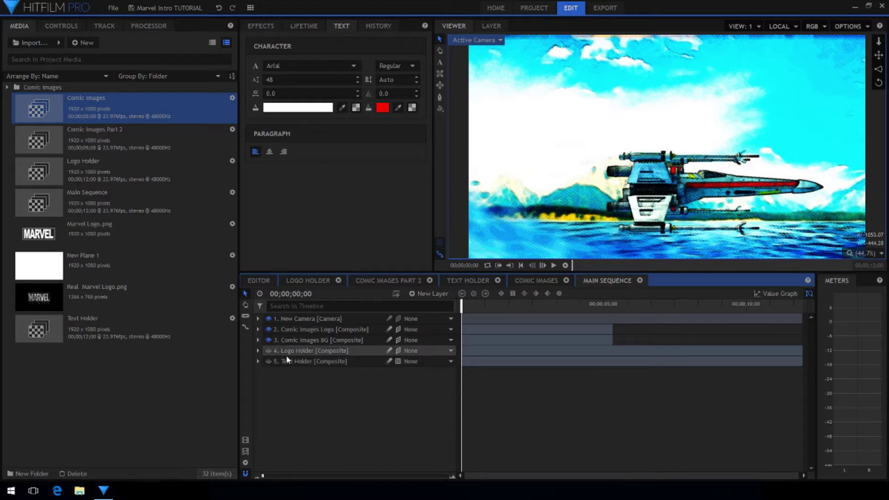
# - Scale Comic Images Logo to 50% around the HITFILM logo, with Logo Holder shown above it and Comic Images BG hidden
pyautogui.moveTo(290, 351); pyautogui.dragTo(302, 327)
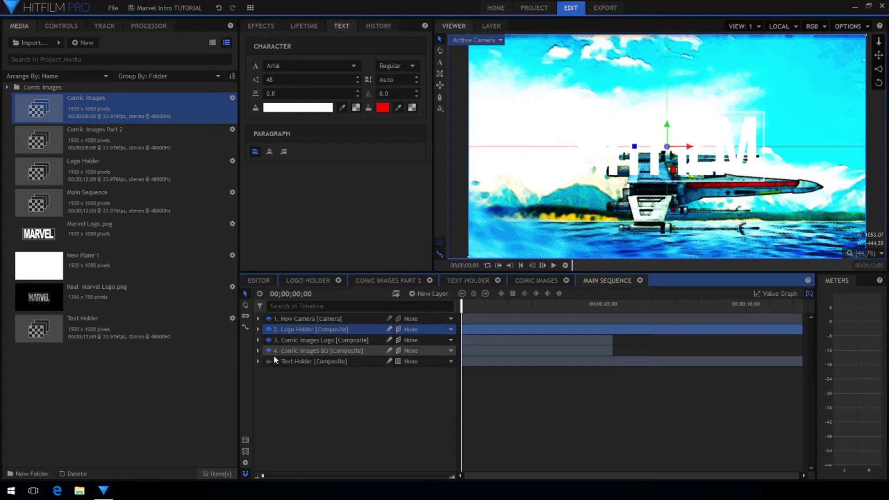
pyautogui.click(268, 350)
pyautogui.click(315, 340)
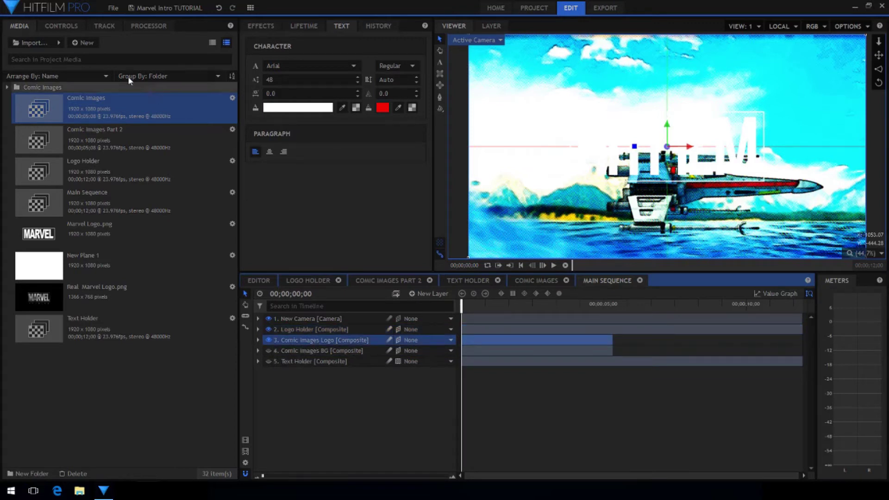
pyautogui.click(61, 26)
pyautogui.click(8, 108)
pyautogui.moveTo(205, 150); pyautogui.dragTo(153, 150)
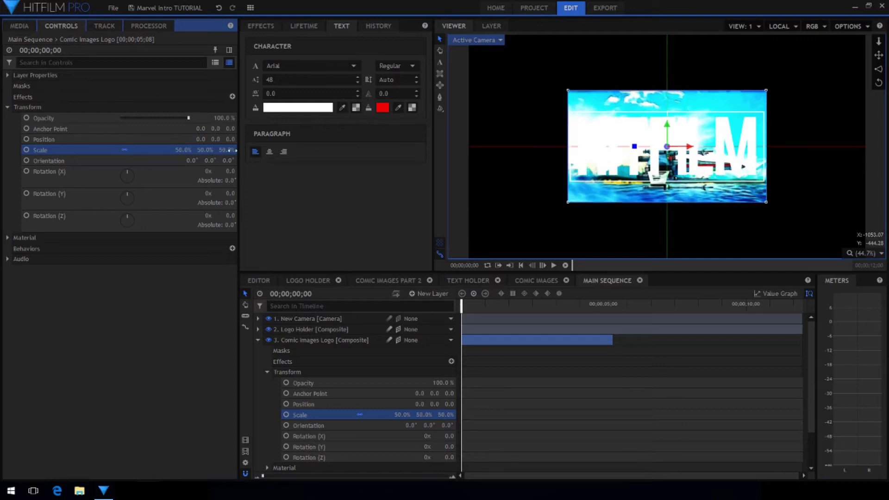
pyautogui.click(258, 342)
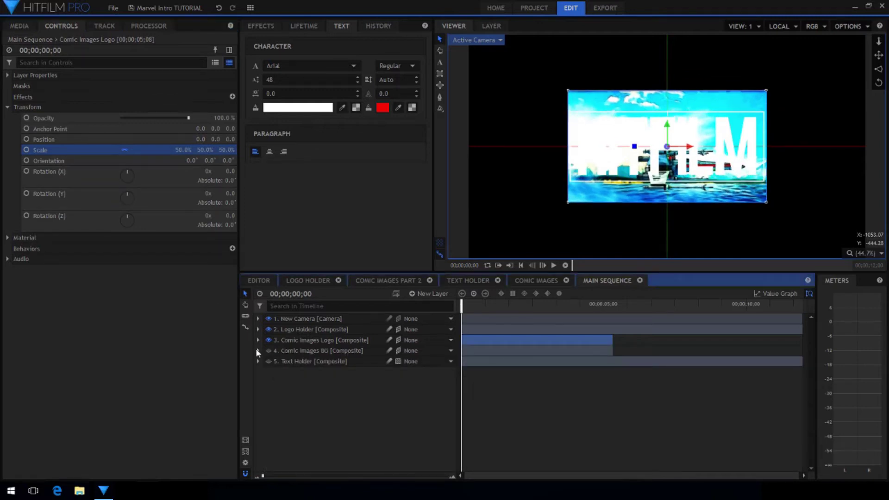
# - Move Logo Holder back beneath Comic Images BG and hide it, and show Comic Images BG again
pyautogui.moveTo(301, 329); pyautogui.dragTo(293, 362)
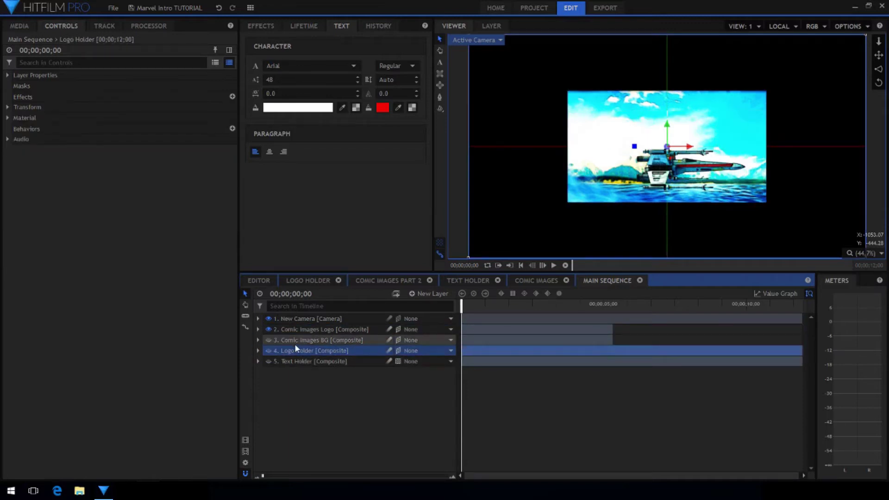
pyautogui.click(298, 341)
pyautogui.click(268, 341)
# - Apply the Set Matte effect to the Comic Images Logo layer with Logo Holder as its source layer
pyautogui.click(271, 27)
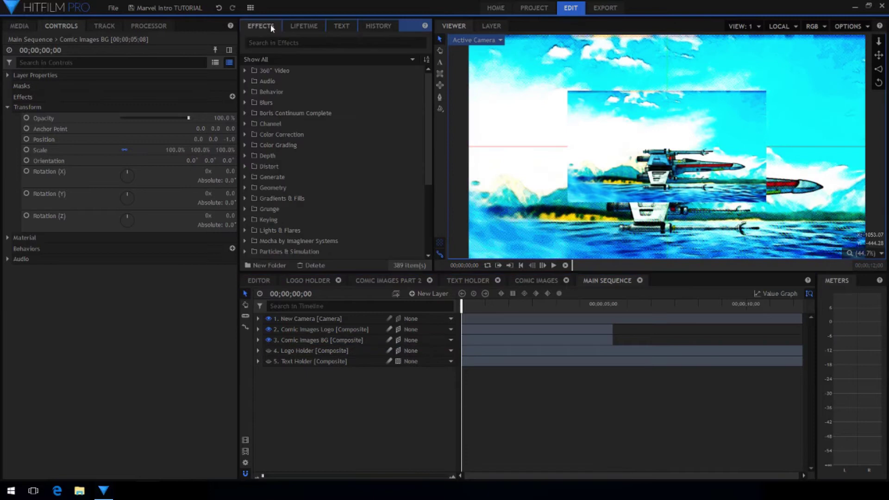
pyautogui.click(270, 42)
pyautogui.write('set ma')
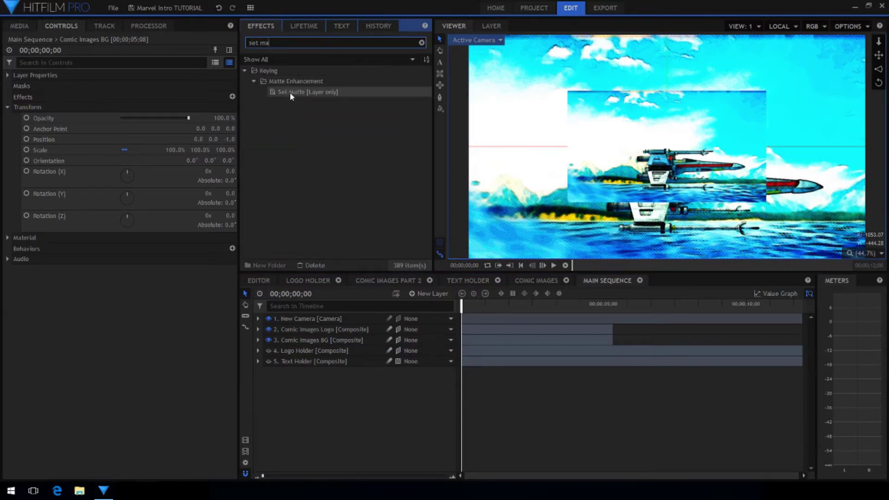
pyautogui.moveTo(290, 94); pyautogui.dragTo(326, 329)
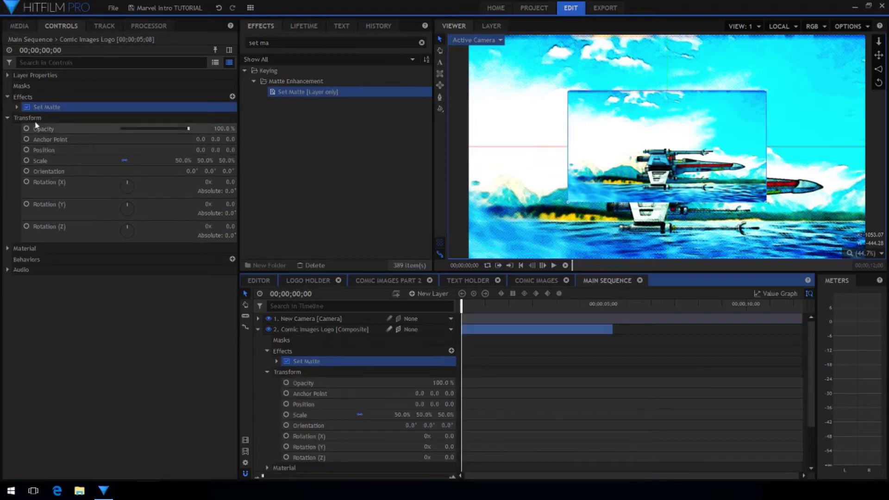
pyautogui.click(18, 107)
pyautogui.click(130, 118)
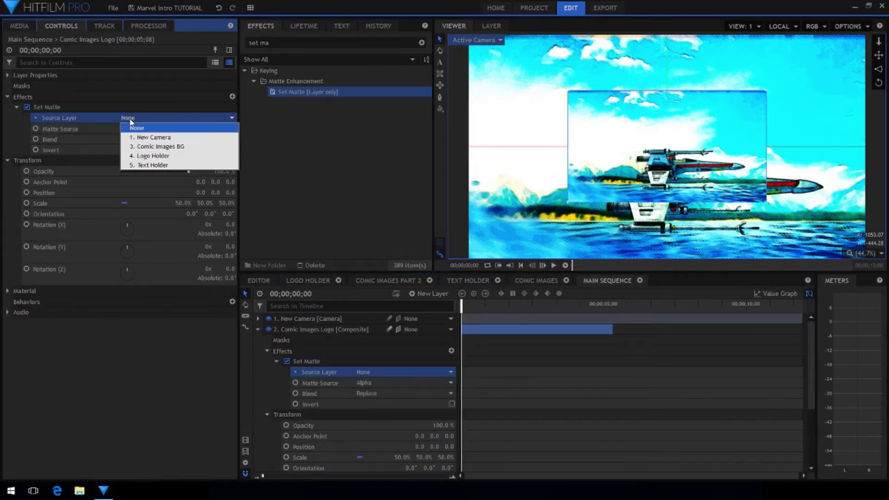
pyautogui.click(160, 156)
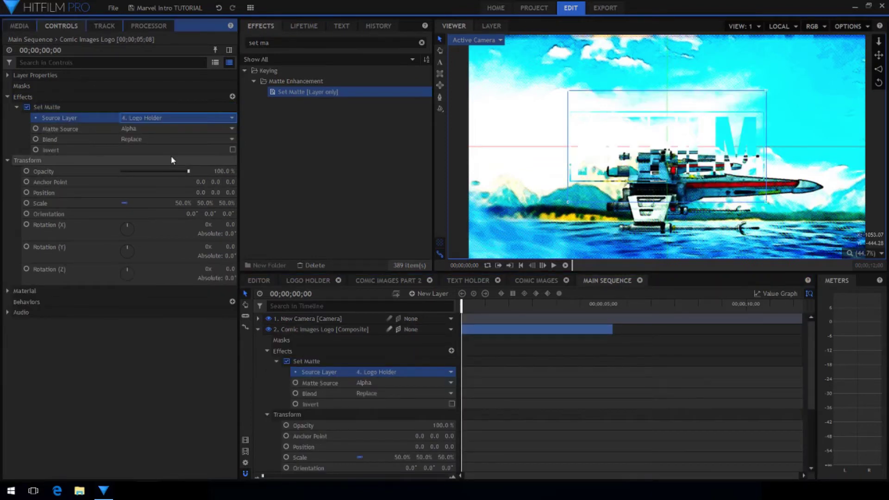
pyautogui.click(258, 329)
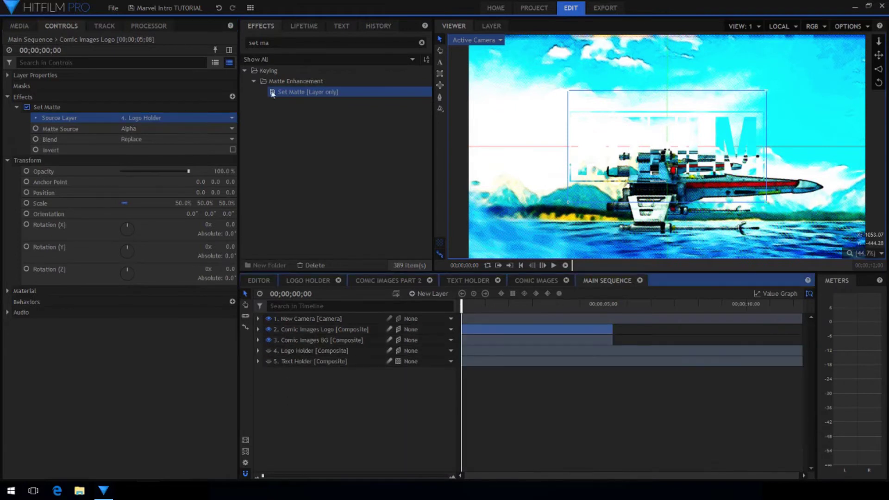
# - Add the 3D Extrusion effect to Comic Images Logo after Set Matte
pyautogui.tripleClick(286, 42)
pyautogui.write('3d')
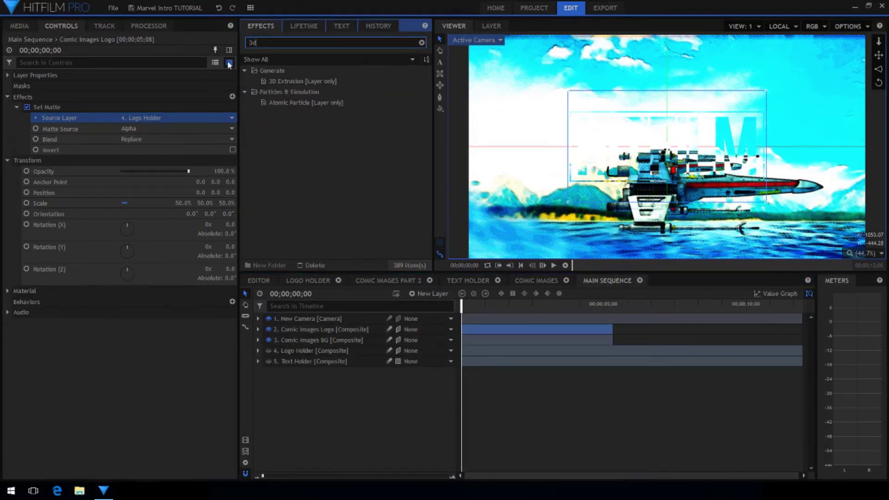
pyautogui.moveTo(299, 84); pyautogui.dragTo(140, 159)
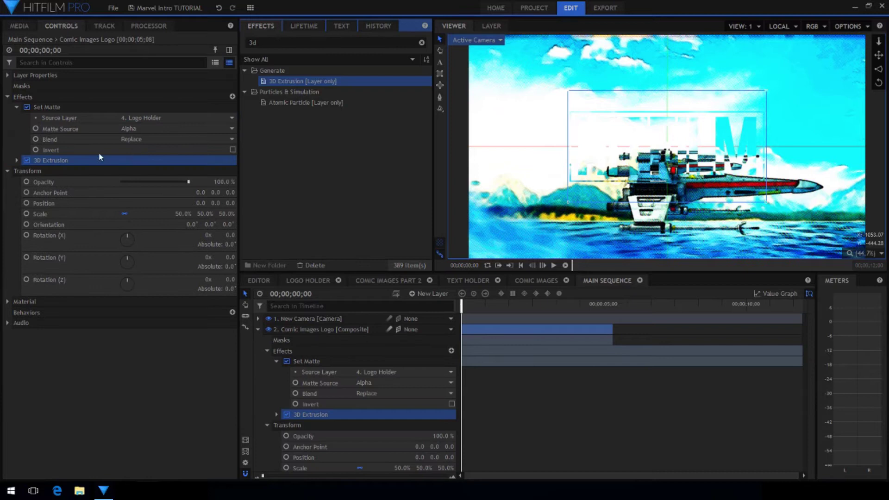
# - Set the 3D Extrusion depth on Comic Images Logo to 80
pyautogui.click(16, 160)
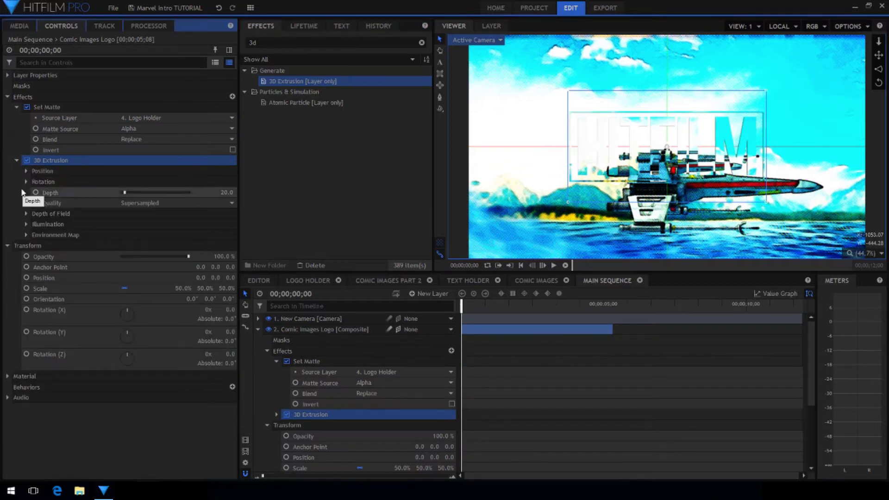
pyautogui.click(225, 191)
pyautogui.write('80')
pyautogui.press('Return')
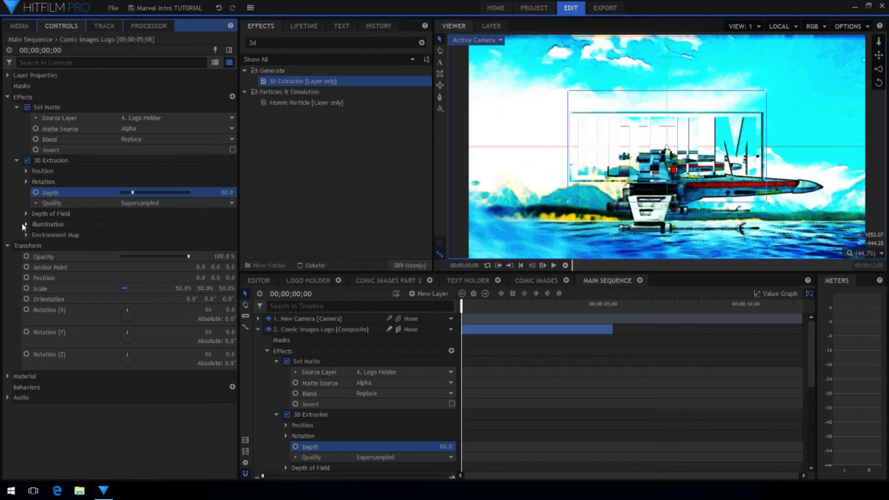
# - Set the 3D Extrusion position Z Shift to 80 and collapse the Comic Images Logo layer
pyautogui.click(26, 171)
pyautogui.click(221, 202)
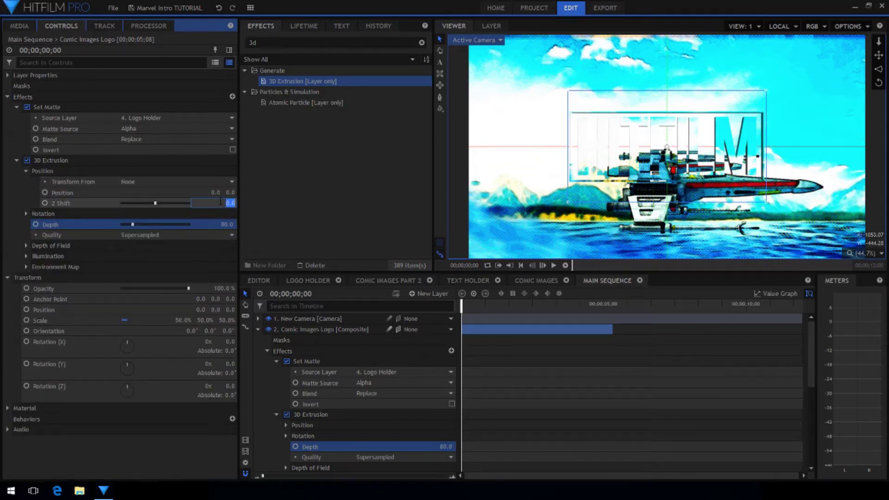
pyautogui.write('80')
pyautogui.press('Return')
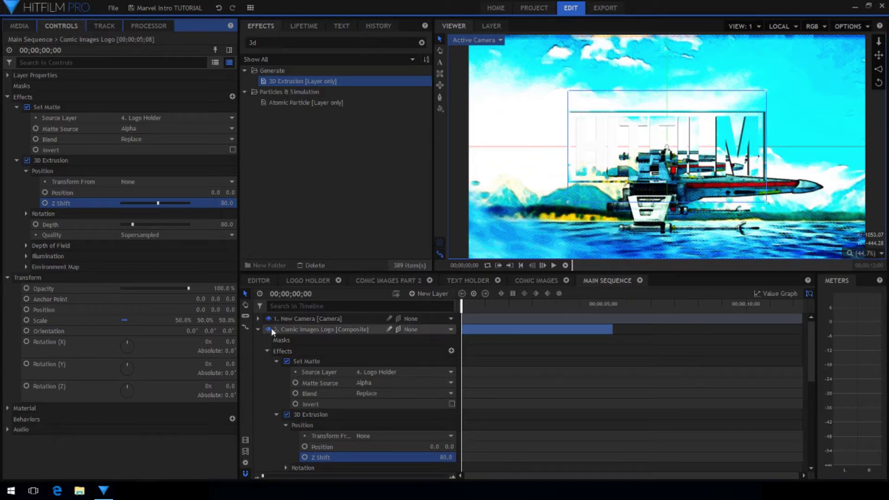
pyautogui.click(258, 329)
pyautogui.click(324, 393)
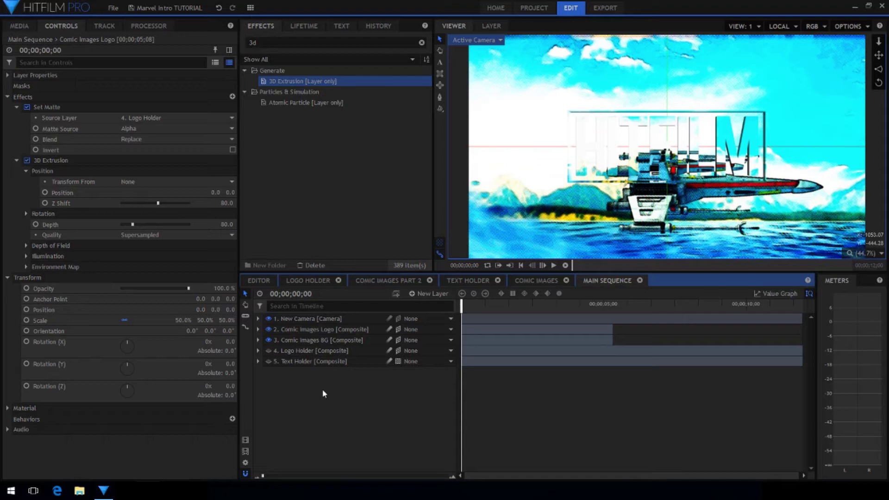
# - Add a new light layer to the Main Sequence and set its intensity to 50
pyautogui.click(431, 293)
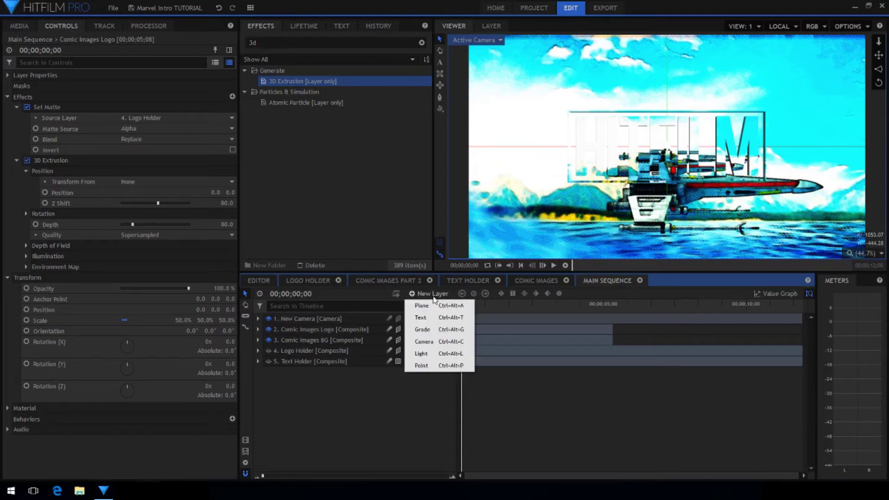
pyautogui.click(440, 354)
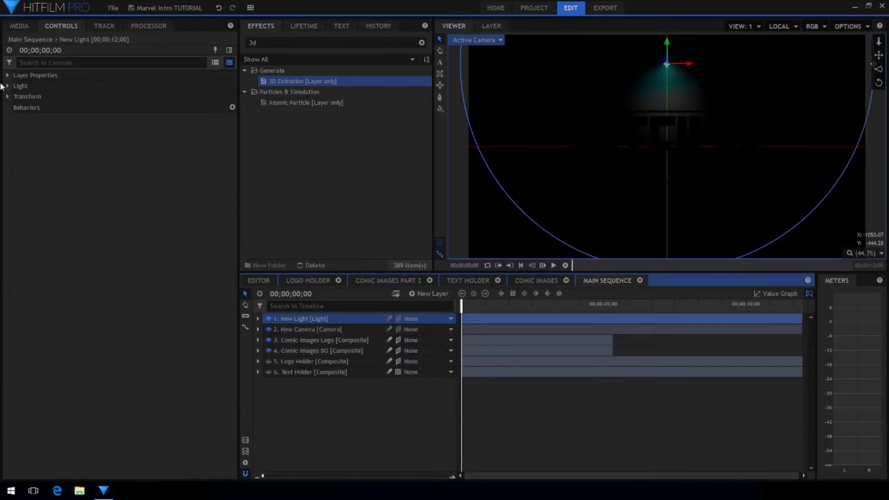
pyautogui.click(8, 86)
pyautogui.click(226, 118)
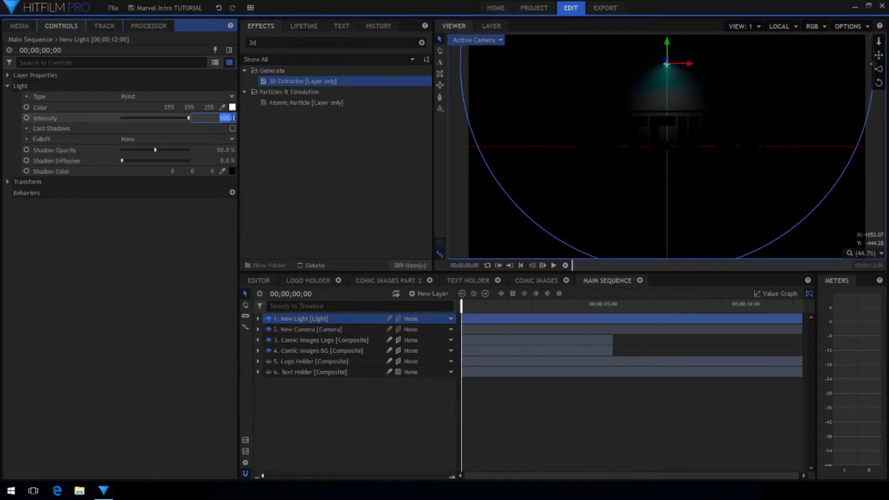
pyautogui.write('50')
pyautogui.press('Return')
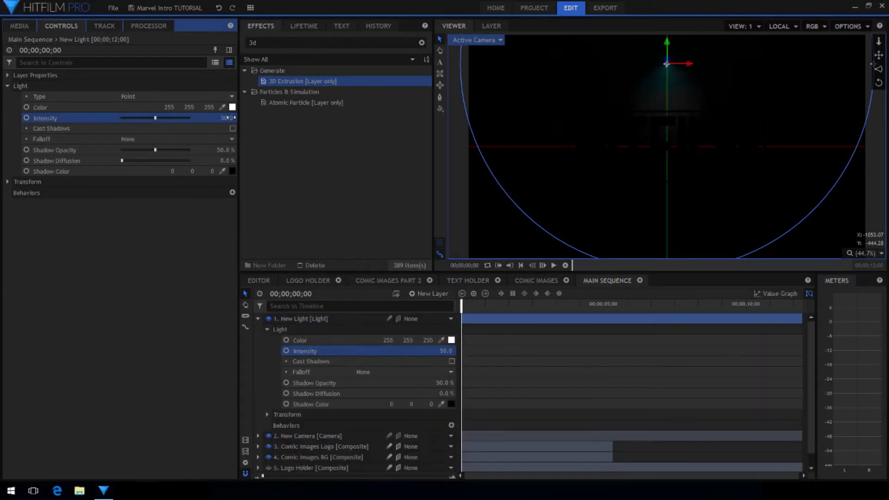
# - Position the new light at 0, 0, 5000 and collapse its layer
pyautogui.click(7, 182)
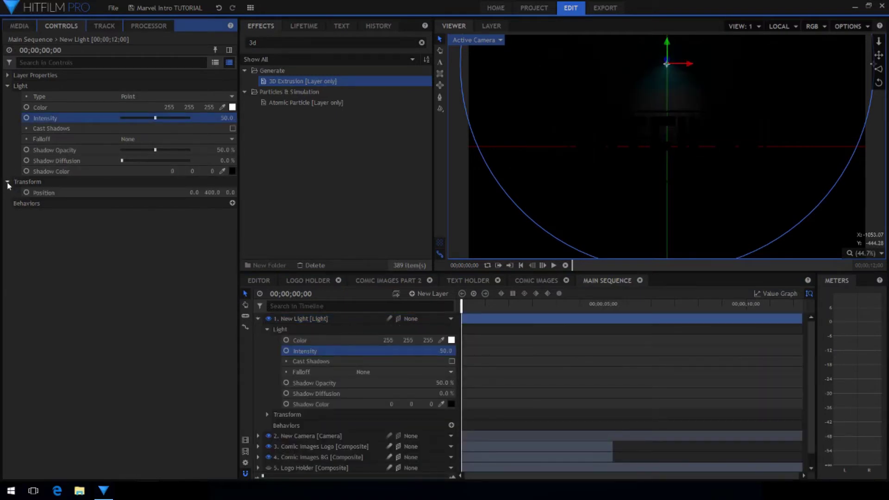
pyautogui.click(213, 193)
pyautogui.write('0')
pyautogui.press('Return')
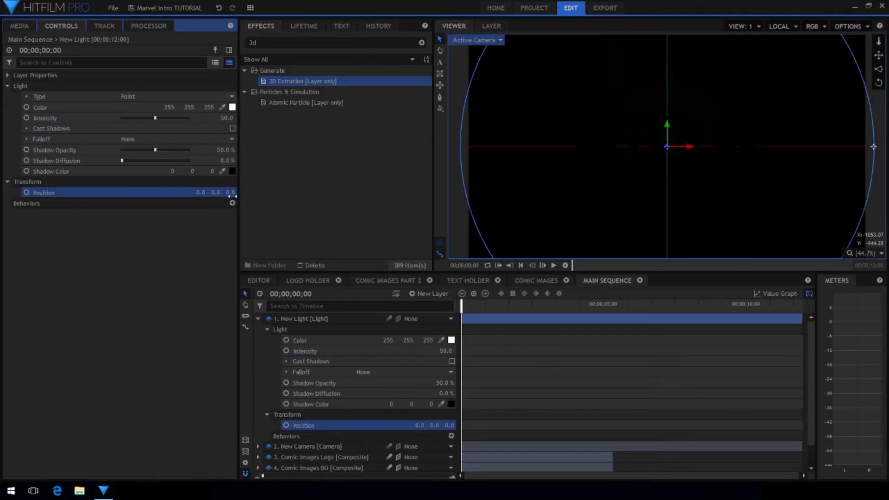
pyautogui.click(230, 193)
pyautogui.write('5')
pyautogui.write('000')
pyautogui.press('Return')
pyautogui.click(258, 318)
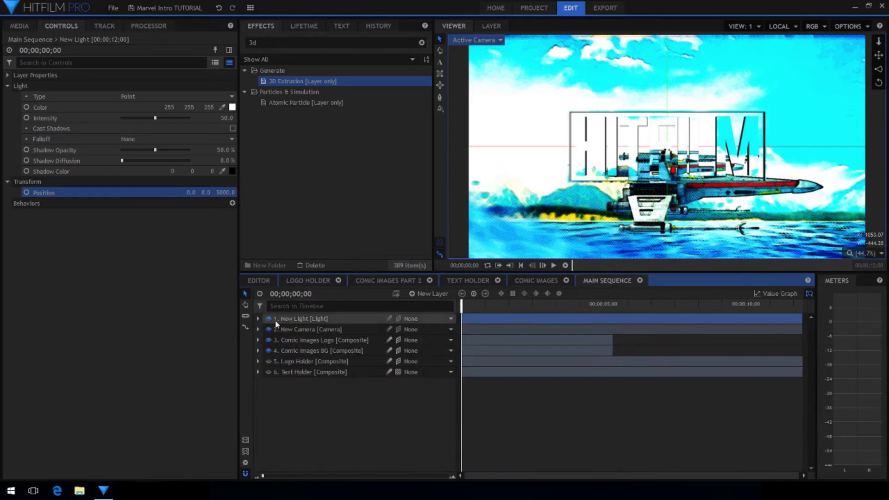
# - Examine the light's placement relative to the camera and layers in Top view, and return to the Active Camera view
pyautogui.click(477, 40)
pyautogui.press('Escape')
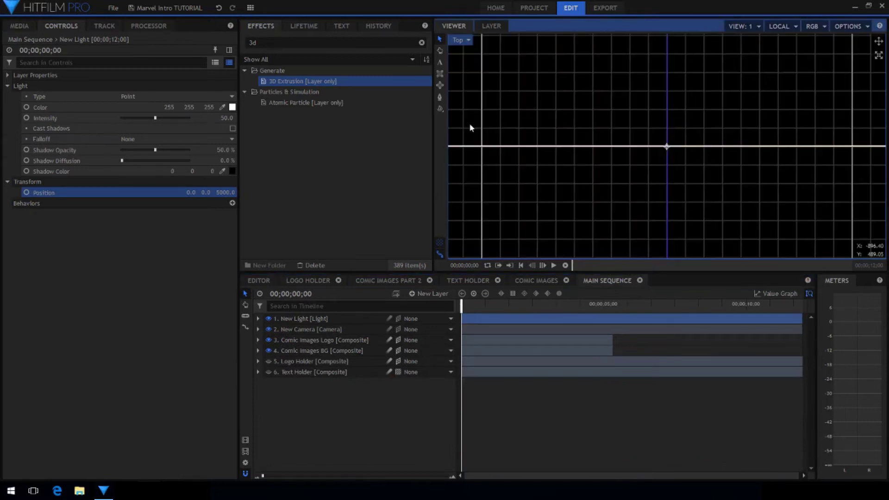
pyautogui.scroll(-10, 506, 174)
pyautogui.scroll(-10, 498, 205)
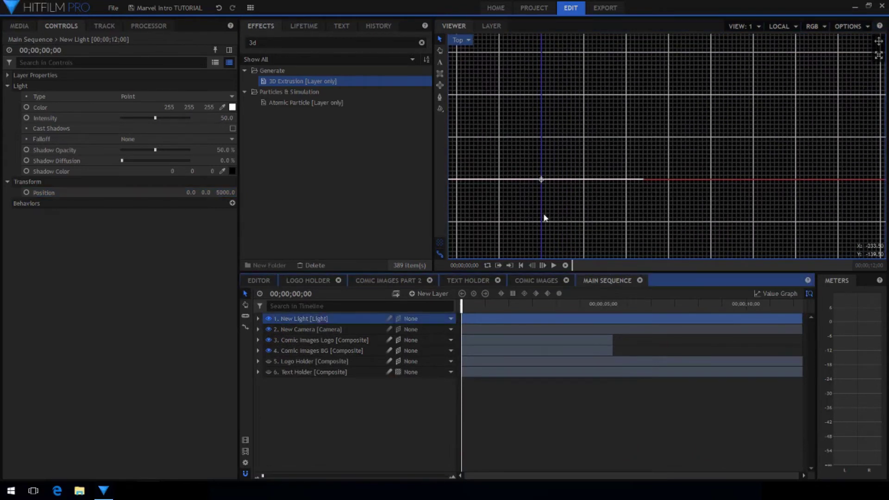
pyautogui.moveTo(502, 226); pyautogui.dragTo(529, 72)
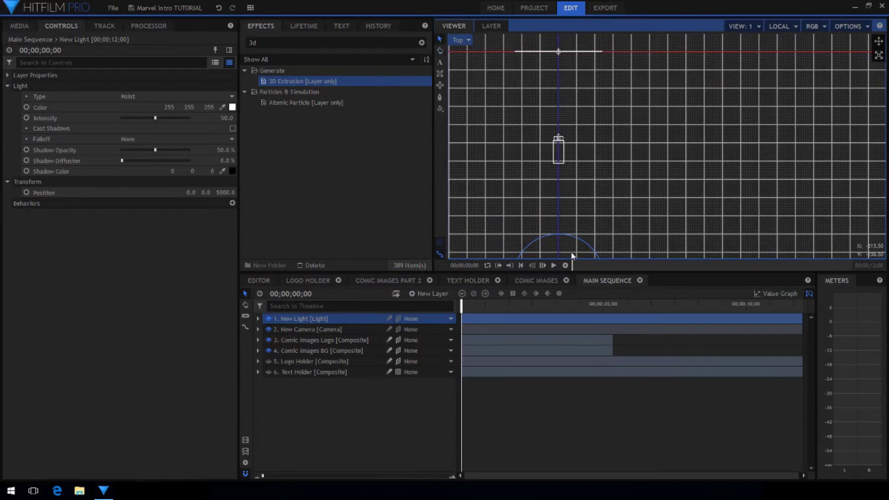
pyautogui.click(460, 39)
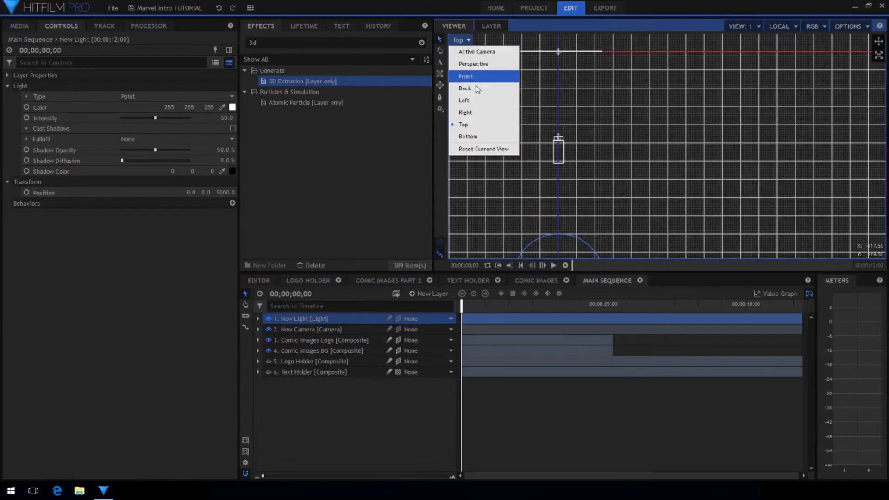
pyautogui.click(476, 51)
# - Find the Fill Color effect, apply it to the Comic Images BG layer and expand its settings
pyautogui.click(323, 351)
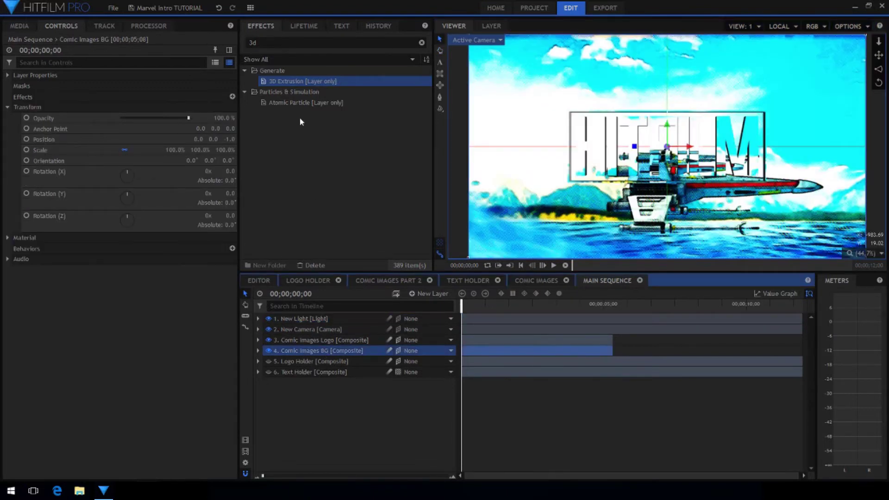
pyautogui.moveTo(274, 43); pyautogui.dragTo(207, 52)
pyautogui.write('fill')
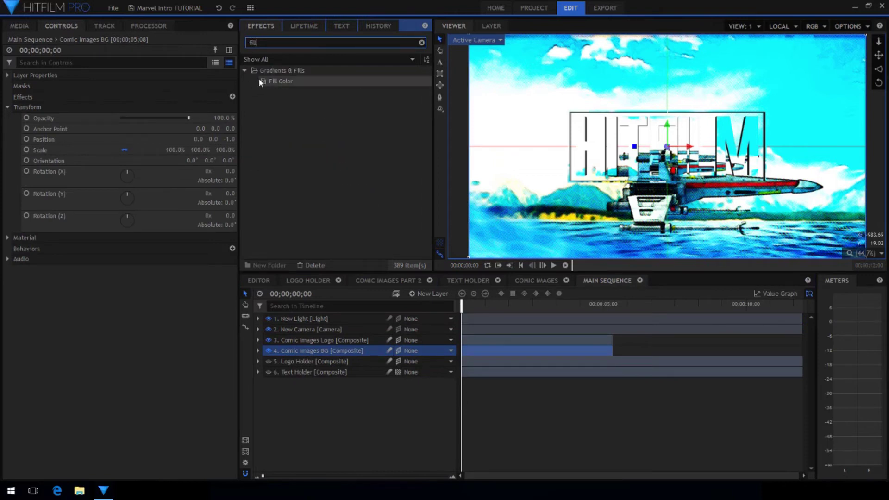
pyautogui.moveTo(266, 81); pyautogui.dragTo(310, 352)
pyautogui.click(16, 107)
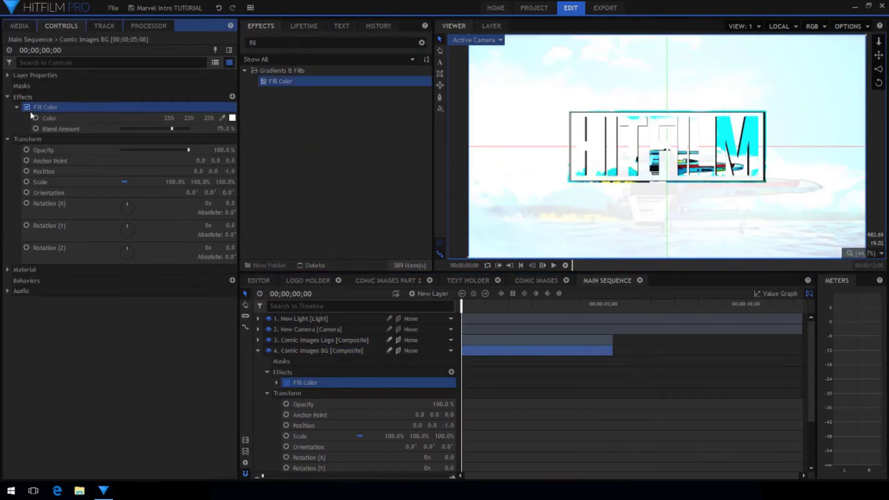
# - Set the Fill Color effect's color to RGB 203, 0, 0
pyautogui.click(167, 117)
pyautogui.write('2')
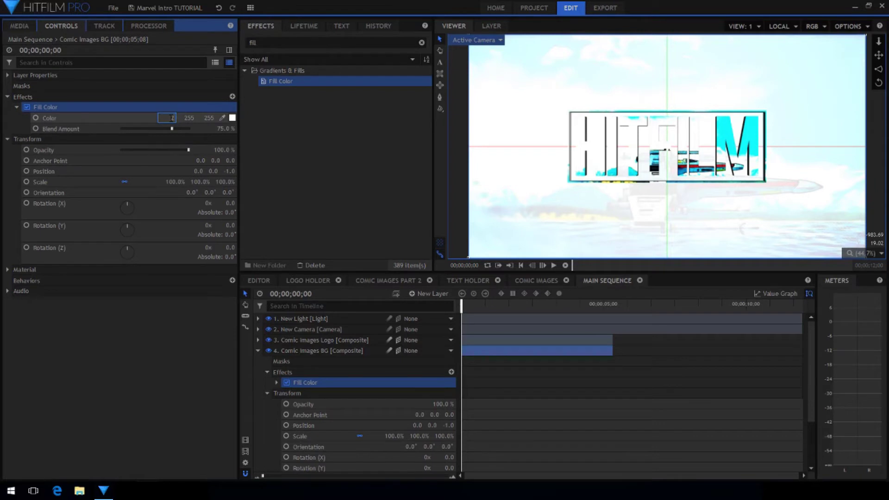
pyautogui.write('03')
pyautogui.press('Return')
pyautogui.click(198, 117)
pyautogui.write('0')
pyautogui.press('Return')
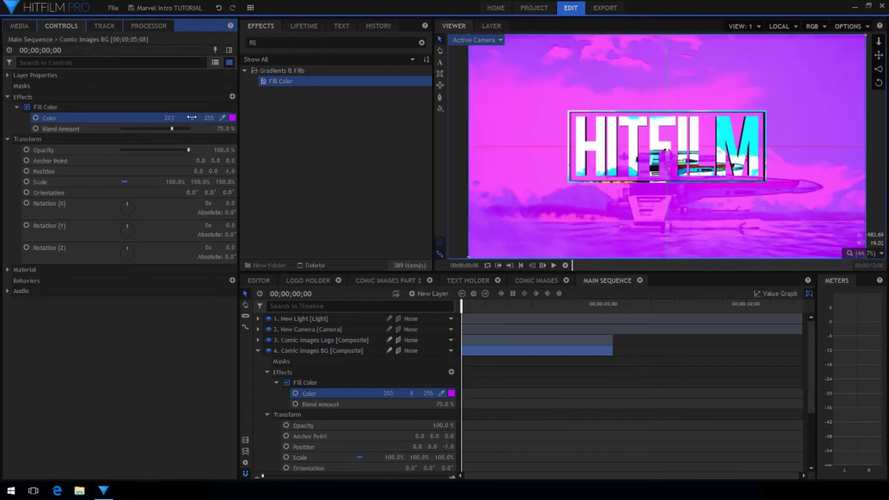
pyautogui.click(208, 117)
pyautogui.write('0')
pyautogui.press('Return')
# - Set the Fill Color Blend Amount to 0% and keyframe it at 00;00;04;08
pyautogui.moveTo(172, 128); pyautogui.dragTo(67, 129)
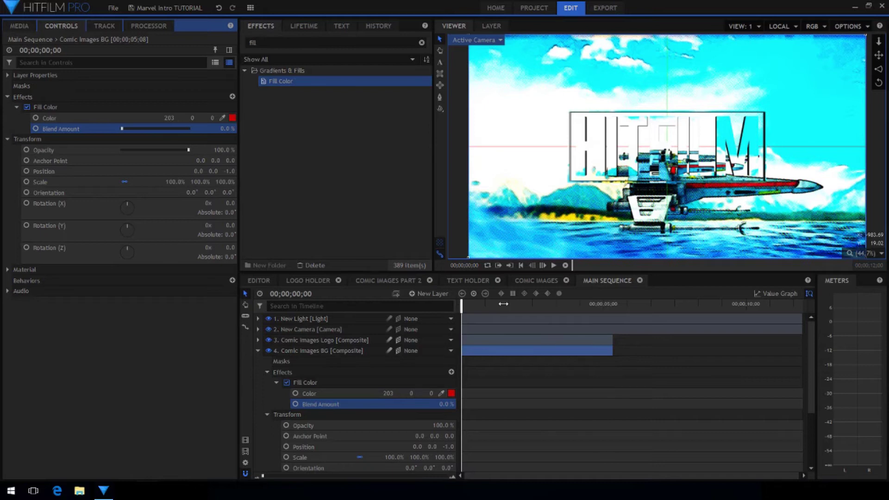
pyautogui.moveTo(546, 304); pyautogui.dragTo(585, 308)
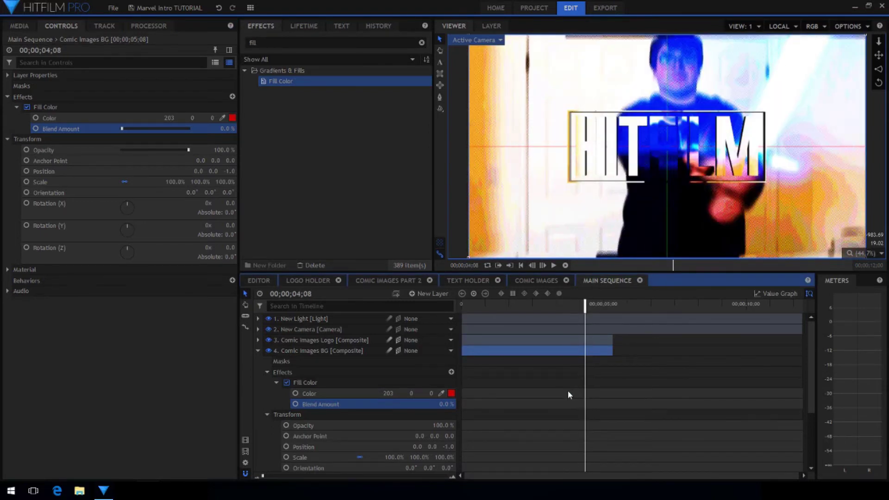
pyautogui.click(295, 405)
# - Keyframe the Fill Color Blend Amount at 100% at 00;00;05;08
pyautogui.click(299, 293)
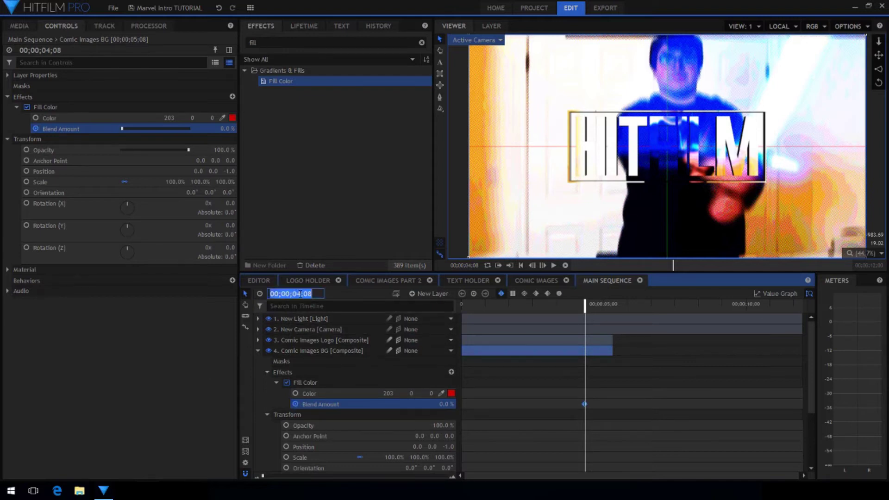
pyautogui.press('Right')
pyautogui.write('5')
pyautogui.press('Return')
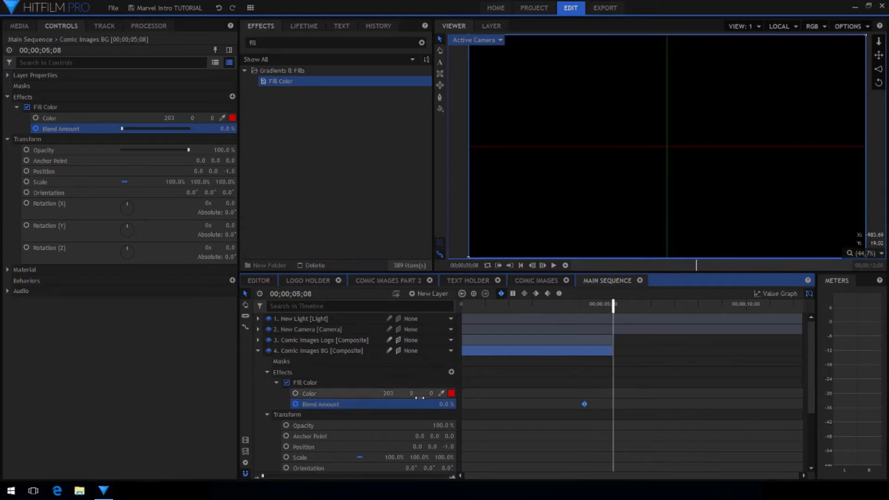
pyautogui.click(447, 404)
pyautogui.write('10')
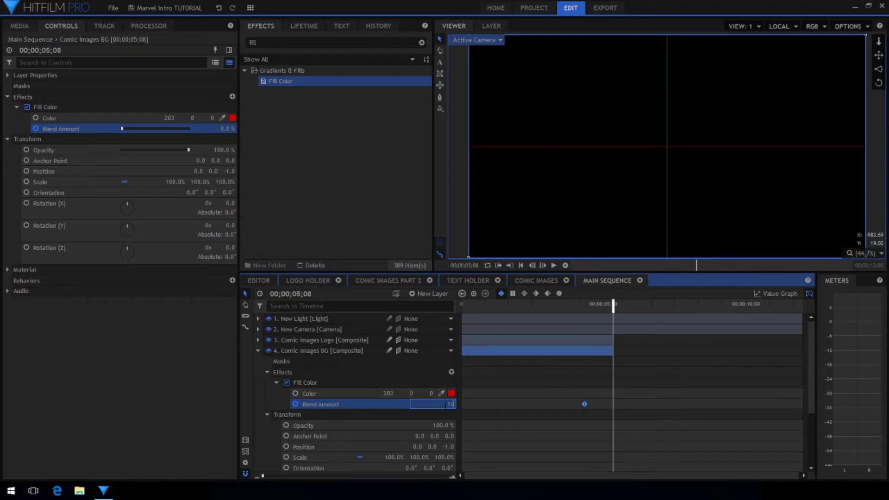
pyautogui.write('0')
pyautogui.press('Return')
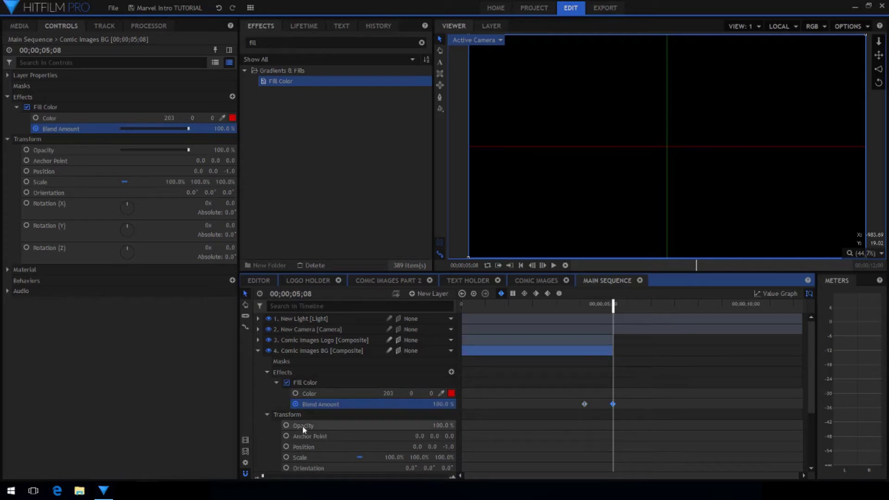
# - Change both Blend Amount keyframes to smooth interpolation and check the frame at 00;00;03;19
pyautogui.click(316, 394)
pyautogui.click(318, 404)
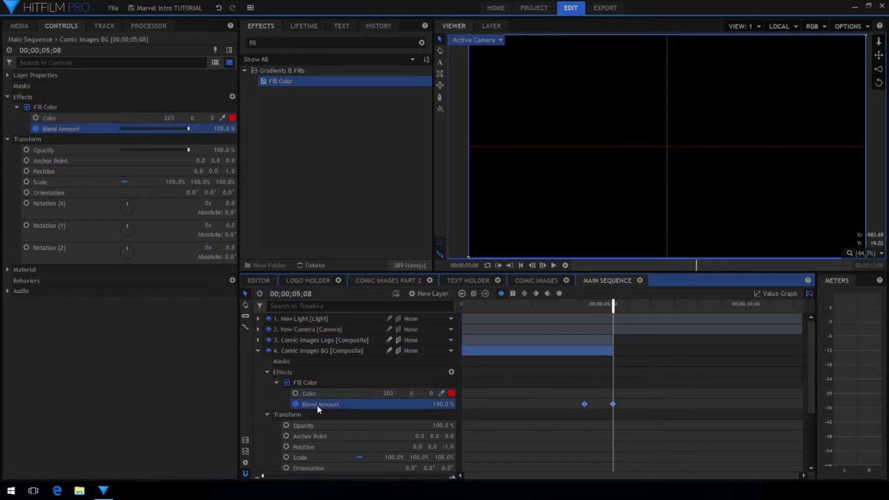
pyautogui.click(522, 294)
pyautogui.click(569, 304)
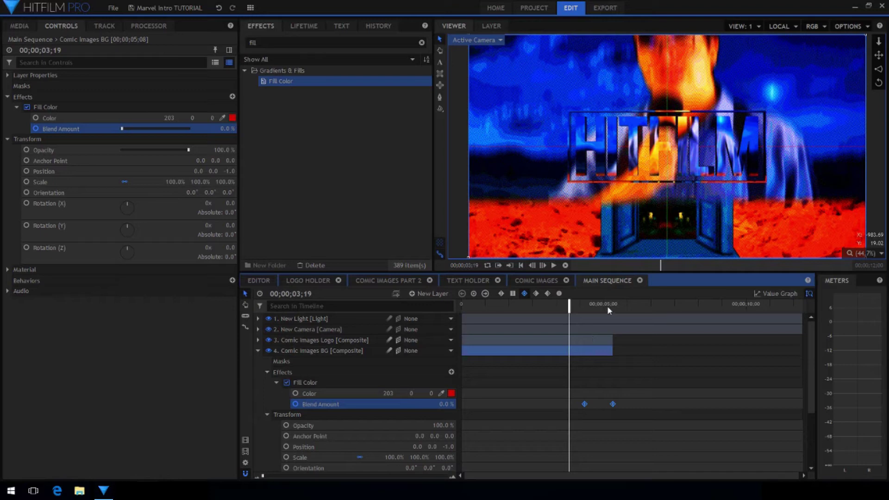
# - Place New Plane 1 beneath Comic Images BG in the timeline, starting where the comic image layers end
pyautogui.click(611, 304)
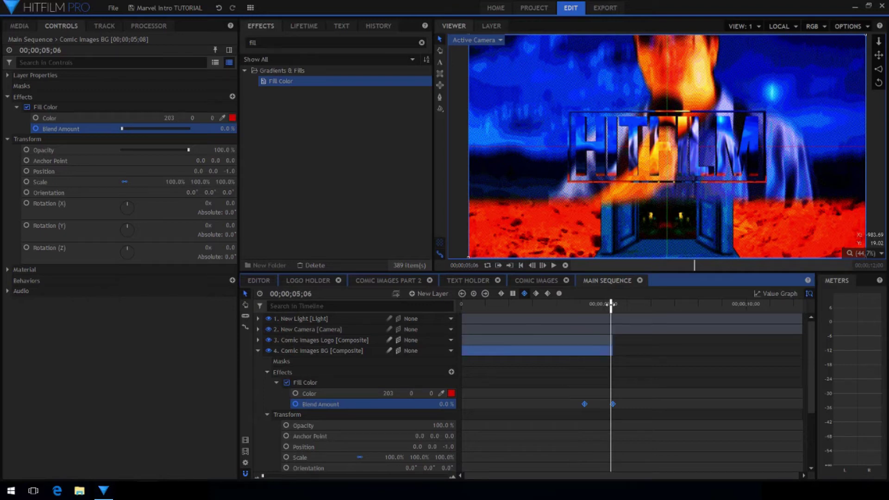
pyautogui.click(258, 350)
pyautogui.click(21, 27)
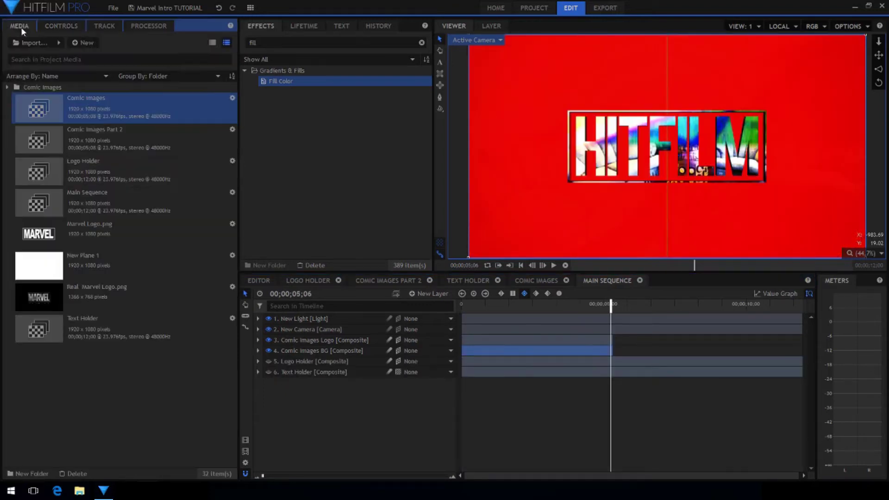
pyautogui.moveTo(86, 278); pyautogui.dragTo(612, 363)
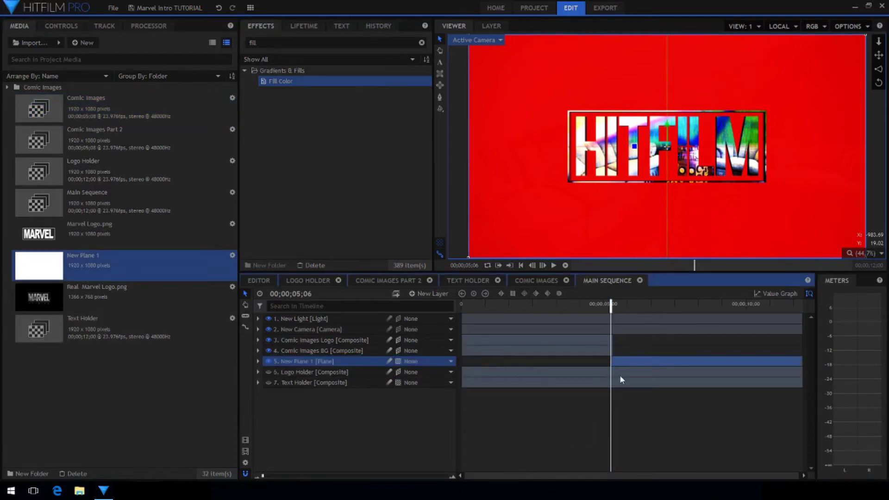
pyautogui.moveTo(621, 359); pyautogui.dragTo(624, 360)
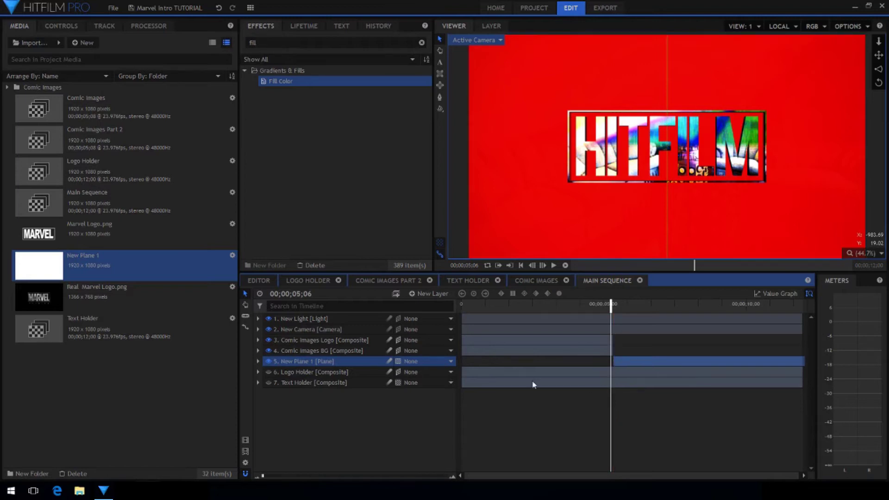
# - Rename the New Plane 1 layer to Red BG and select the Comic Images BG layer
pyautogui.rightClick(300, 363)
pyautogui.click(319, 342)
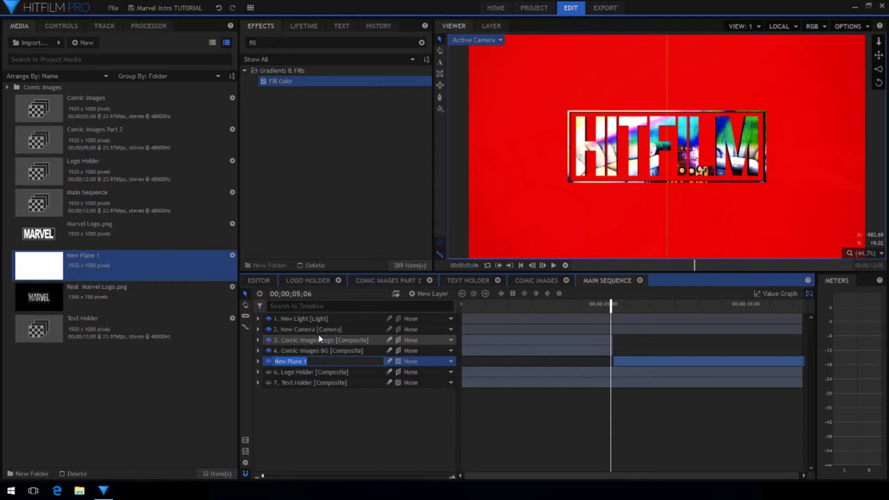
pyautogui.write('Red BG')
pyautogui.press('Return')
pyautogui.click(311, 352)
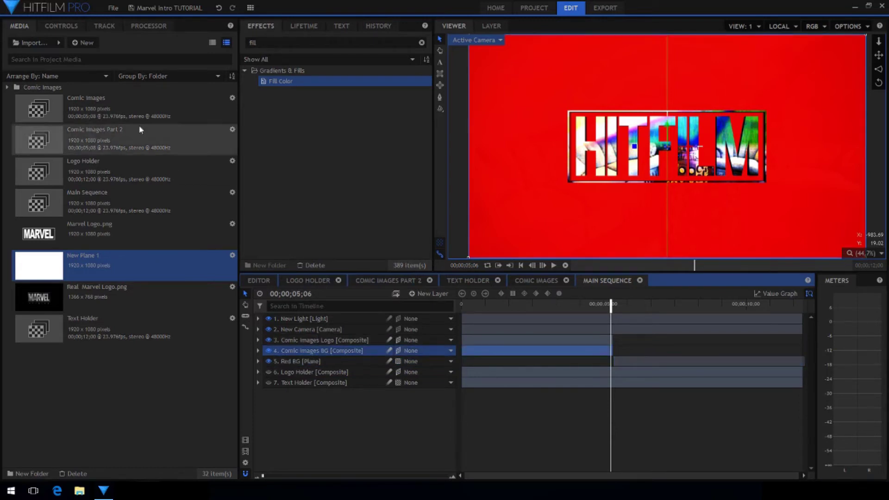
# - Copy the Fill Color effect from the Comic Images BG layer and paste it onto the Red BG layer
pyautogui.click(61, 26)
pyautogui.click(46, 106)
pyautogui.rightClick(46, 107)
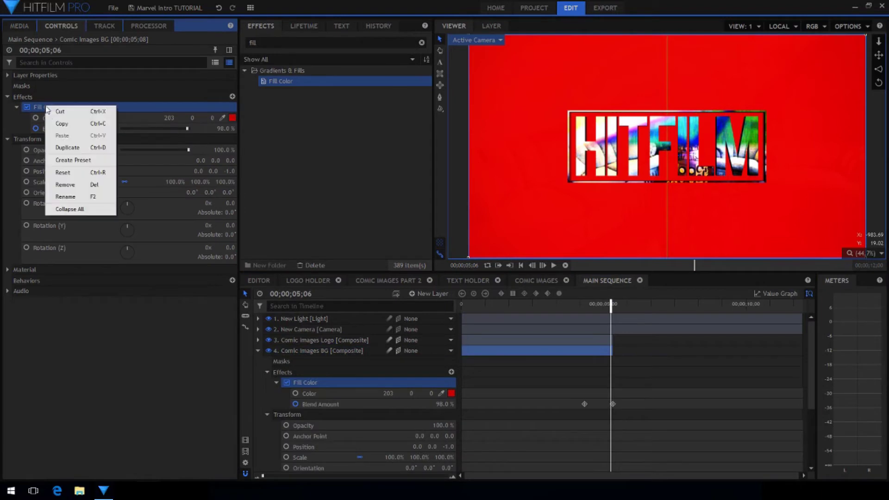
pyautogui.click(62, 123)
pyautogui.click(257, 351)
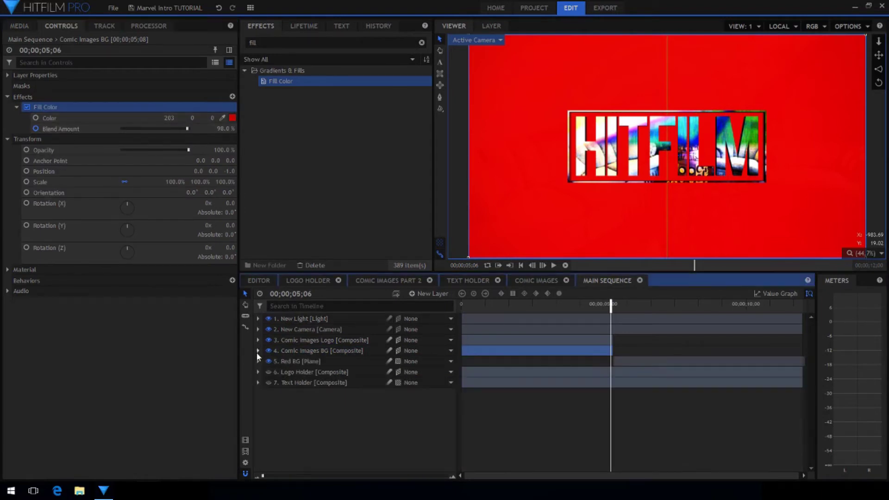
pyautogui.click(306, 362)
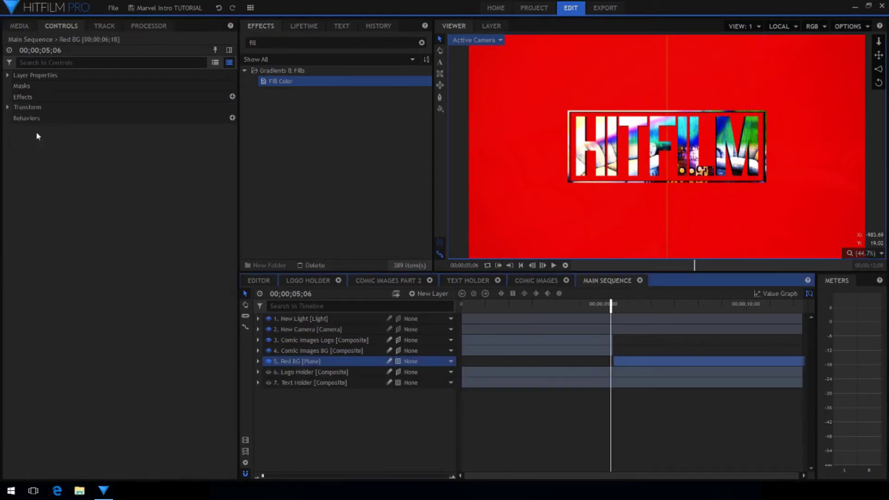
pyautogui.click(23, 97)
pyautogui.rightClick(24, 98)
pyautogui.click(46, 119)
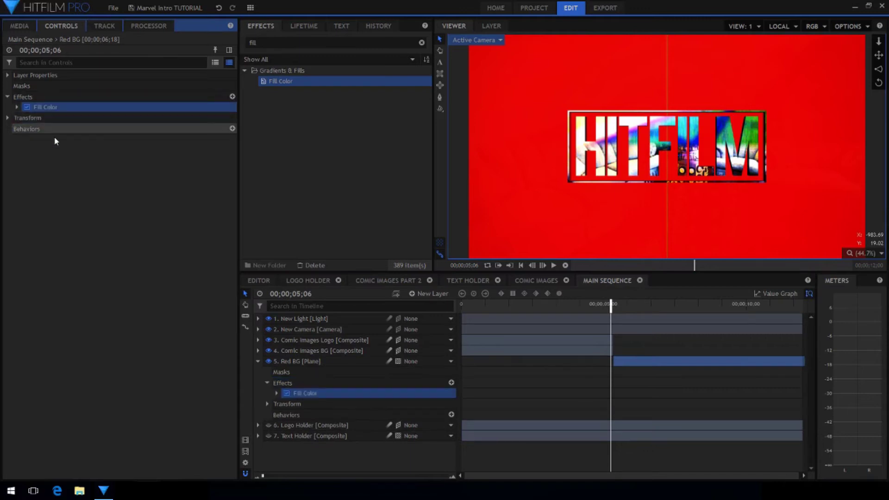
# - Set the Fill Color Blend Amount on Red BG to 100% and check the frame at 00;00;05;17
pyautogui.click(16, 107)
pyautogui.click(38, 129)
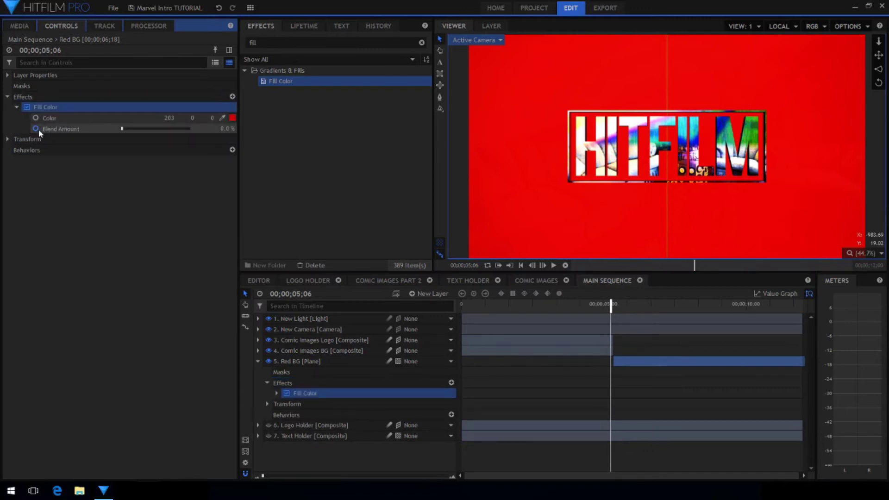
pyautogui.click(198, 131)
pyautogui.click(611, 309)
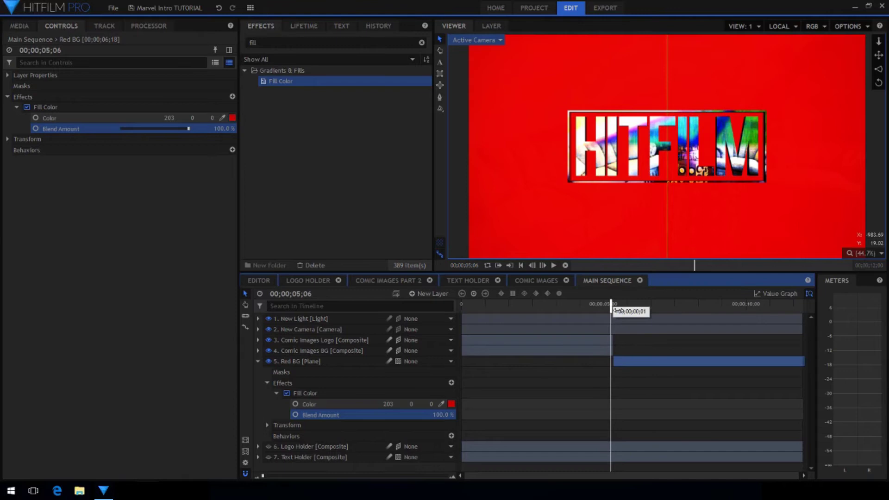
pyautogui.moveTo(612, 308); pyautogui.dragTo(626, 309)
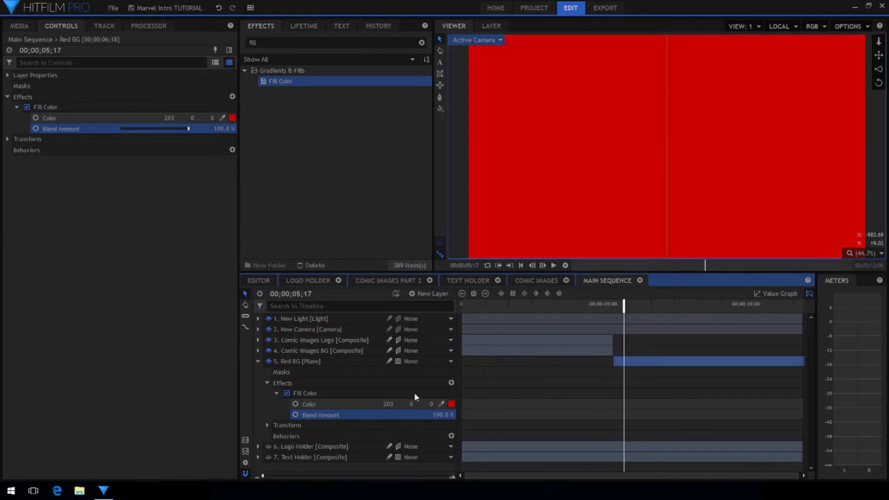
pyautogui.click(258, 361)
# - Convert the Red BG layer to a 3D plane and parent it to Comic Images BG
pyautogui.click(399, 363)
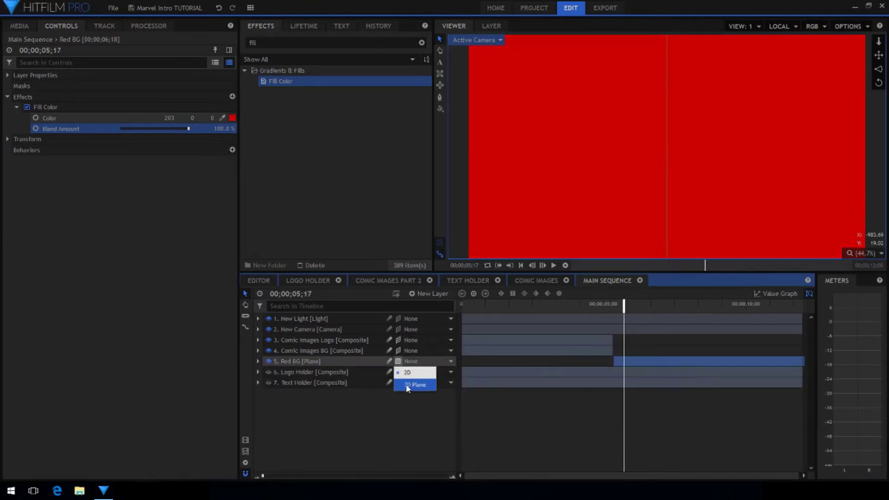
pyautogui.click(407, 384)
pyautogui.click(417, 364)
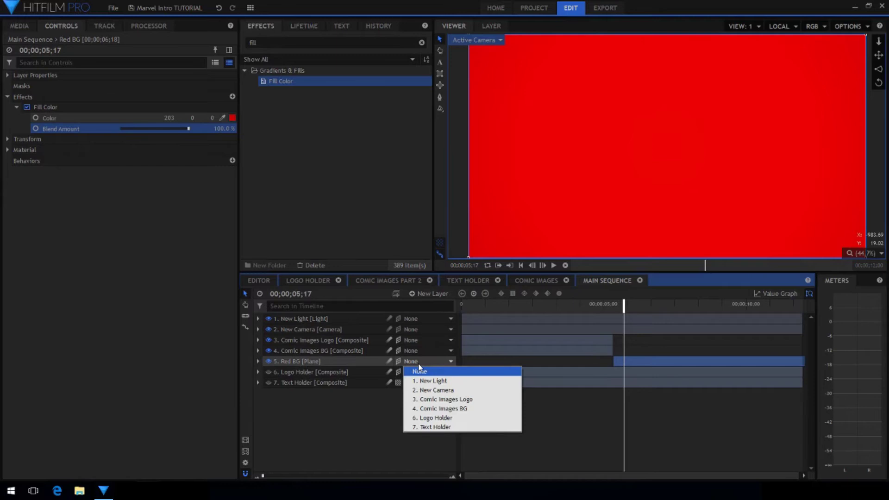
pyautogui.click(439, 409)
# - Reset the Transform properties of the Red BG layer and collapse it in the timeline
pyautogui.click(37, 138)
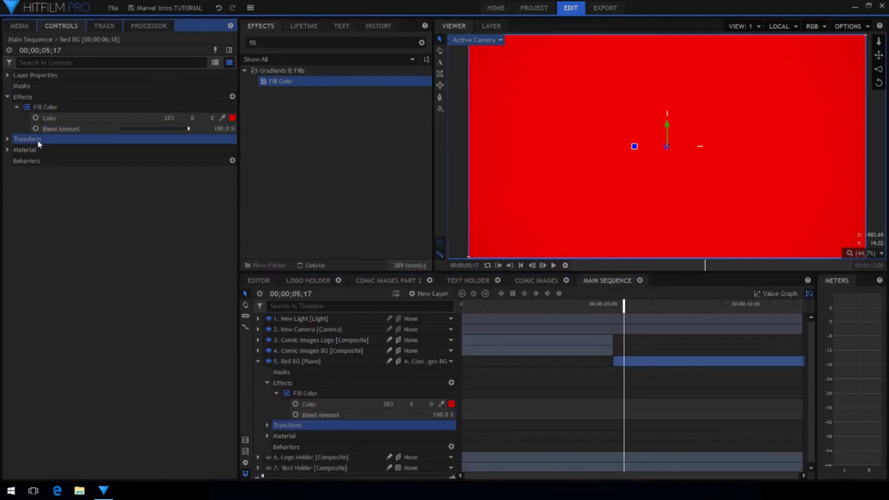
pyautogui.rightClick(37, 141)
pyautogui.click(46, 146)
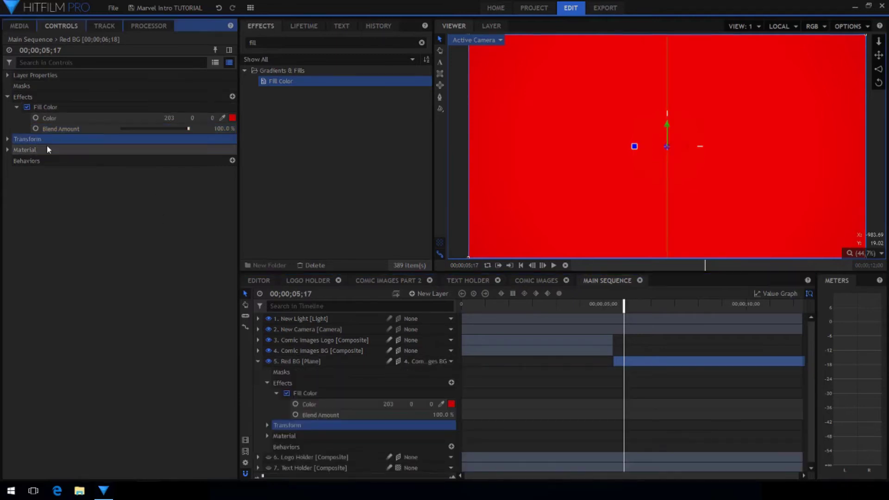
pyautogui.click(258, 361)
# - Check the transition from the comic images to Red BG up to 00;00;05;17 and return the playhead to 00;00;04;09
pyautogui.click(601, 307)
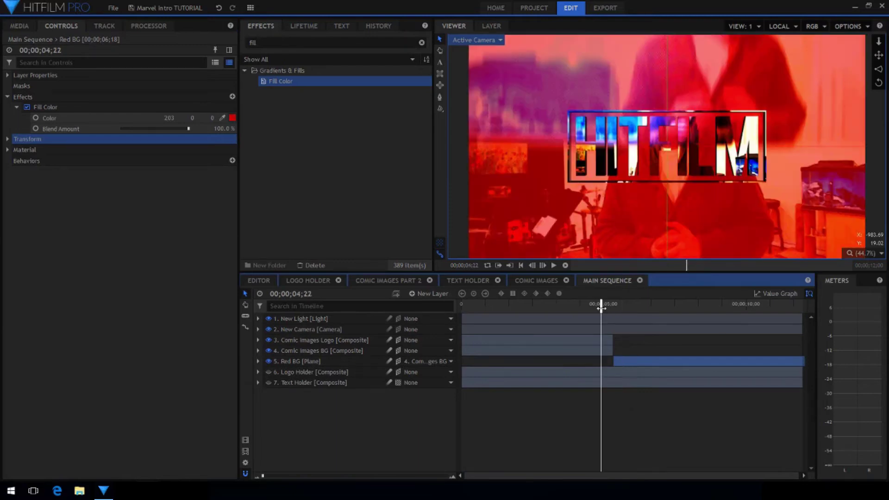
pyautogui.click(611, 307)
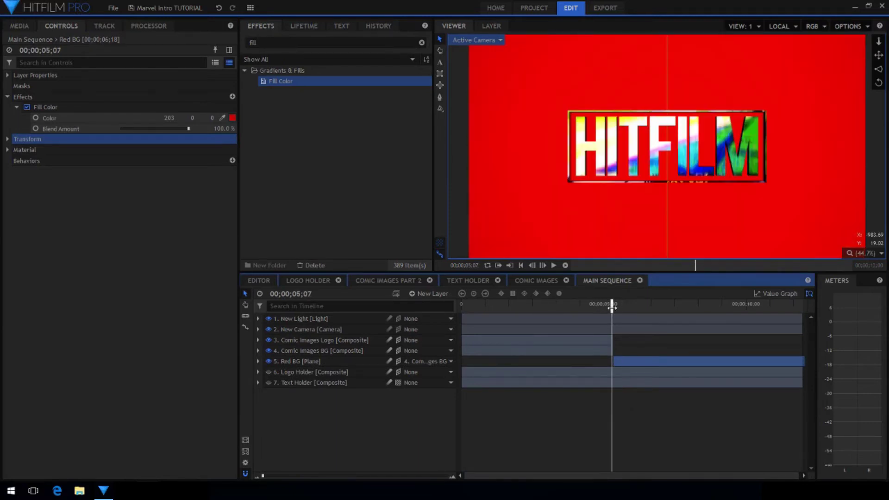
pyautogui.moveTo(611, 306); pyautogui.dragTo(624, 306)
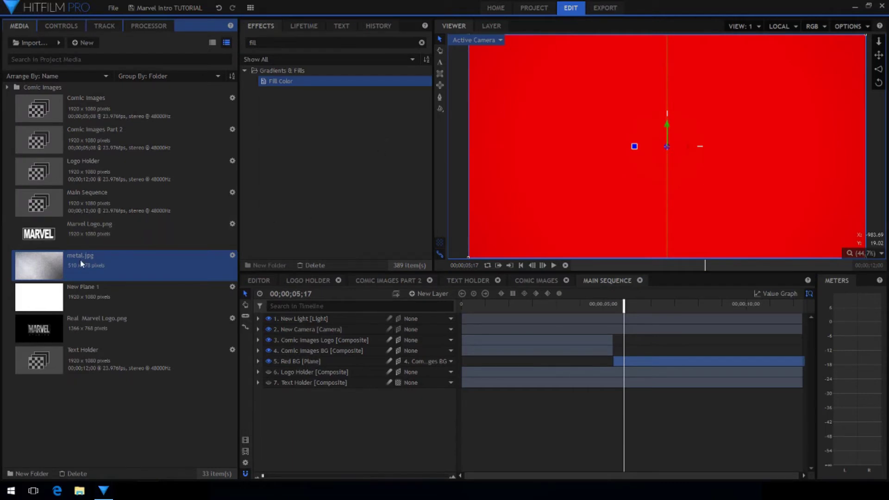
pyautogui.click(585, 306)
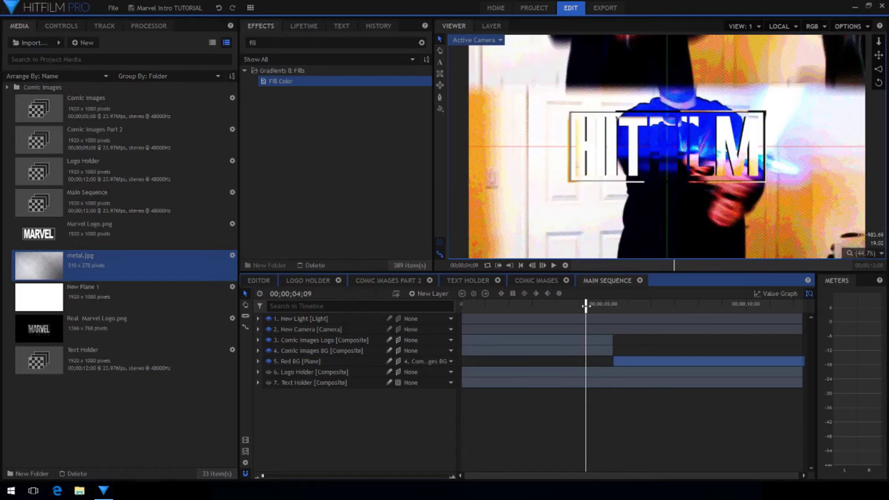
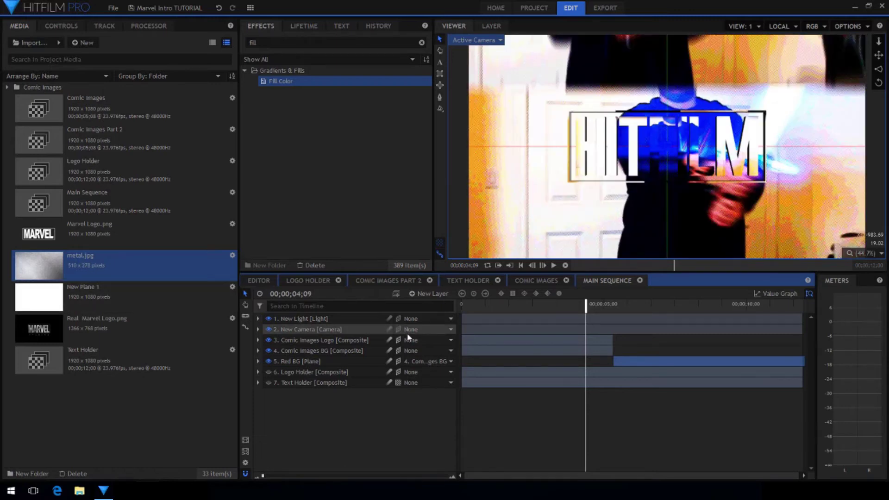
# - Add metal.jpg to the Main Sequence above Comic Images Logo, starting at 00;00;04;08, and convert it to a 3D plane
pyautogui.click(586, 309)
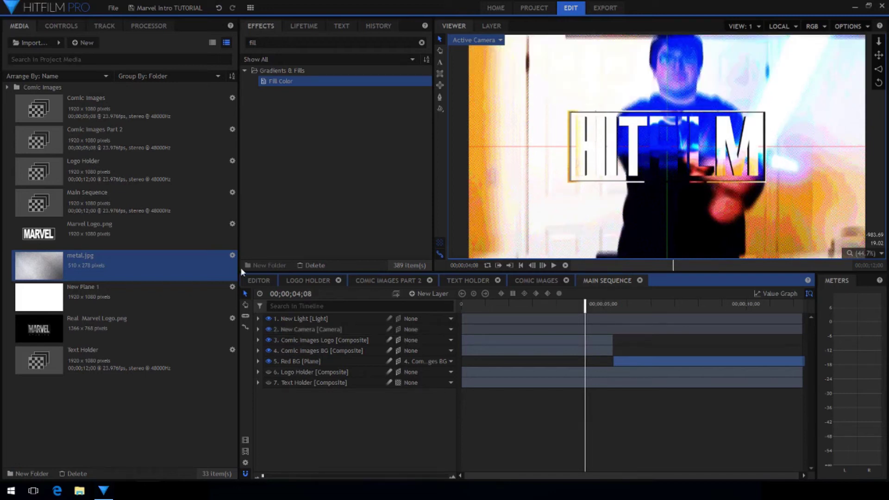
pyautogui.moveTo(79, 263); pyautogui.dragTo(584, 342)
pyautogui.click(398, 340)
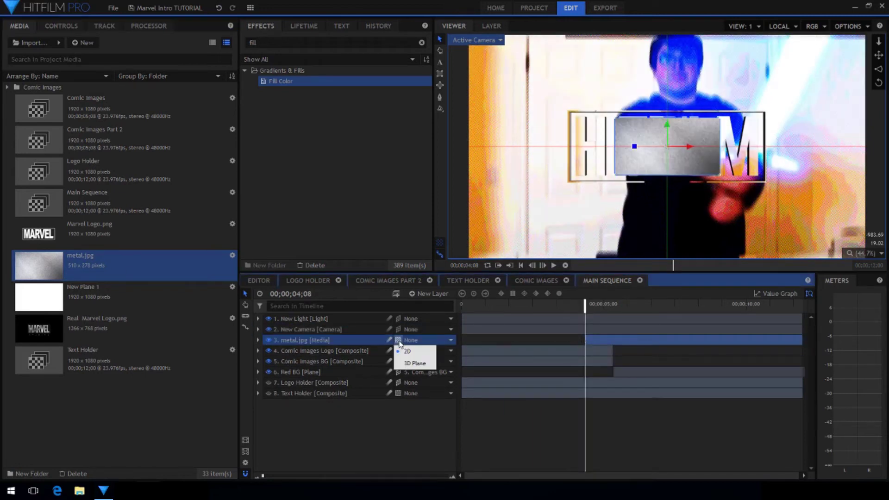
pyautogui.click(410, 364)
# - Scale the metal.jpg layer up to 191% so it covers the HITFILM logo
pyautogui.click(60, 27)
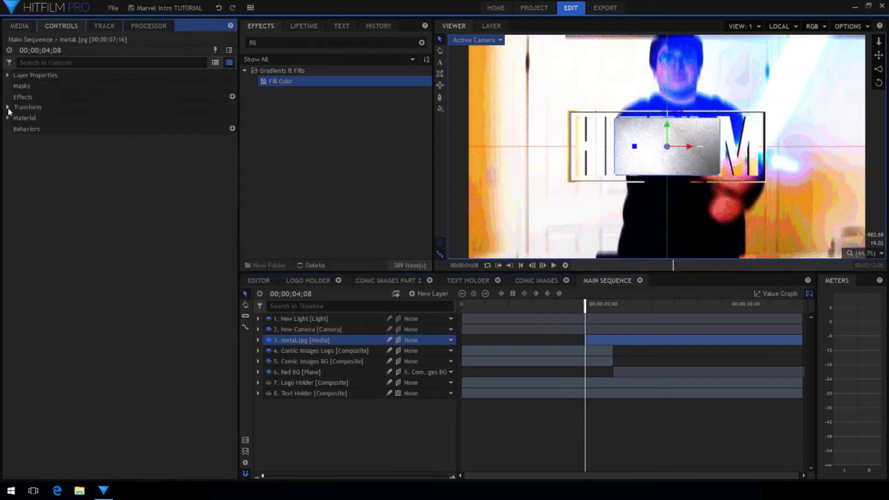
pyautogui.click(7, 107)
pyautogui.moveTo(175, 150); pyautogui.dragTo(217, 150)
# - Apply the Blur effect to the metal.jpg layer with a radius of 10 px
pyautogui.moveTo(274, 43); pyautogui.dragTo(191, 51)
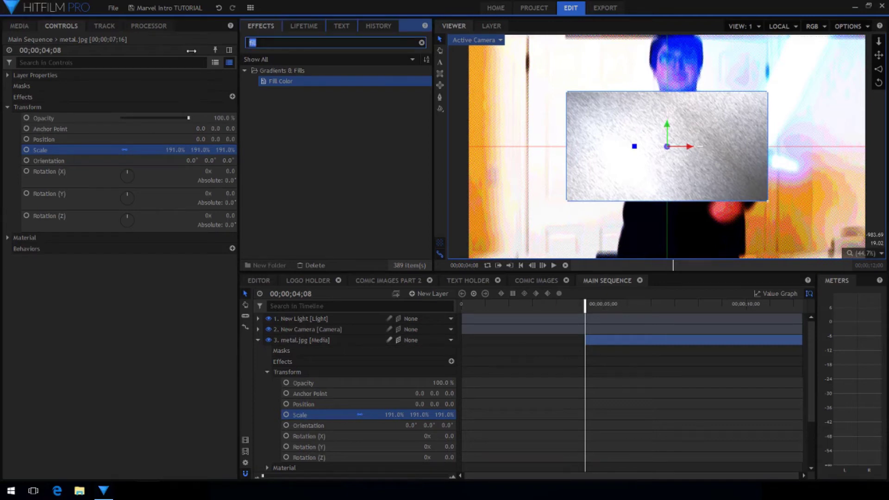
pyautogui.write('blur')
pyautogui.click(274, 134)
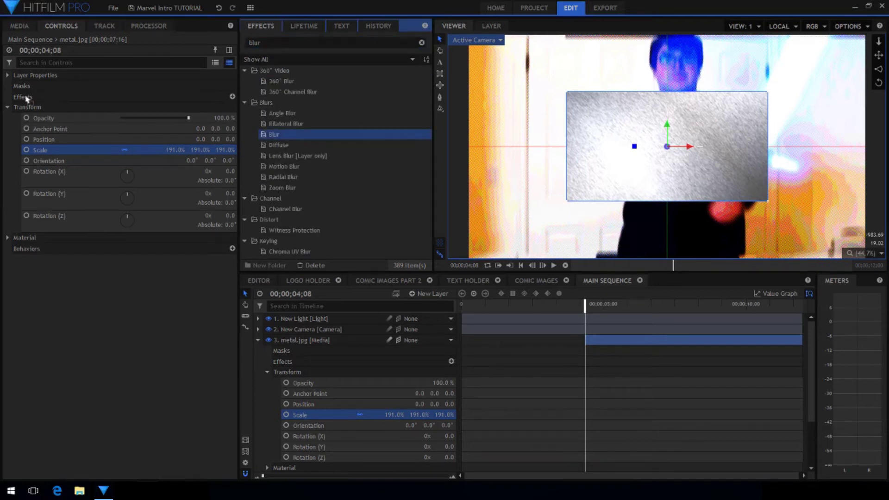
pyautogui.moveTo(26, 98); pyautogui.dragTo(23, 101)
pyautogui.click(228, 128)
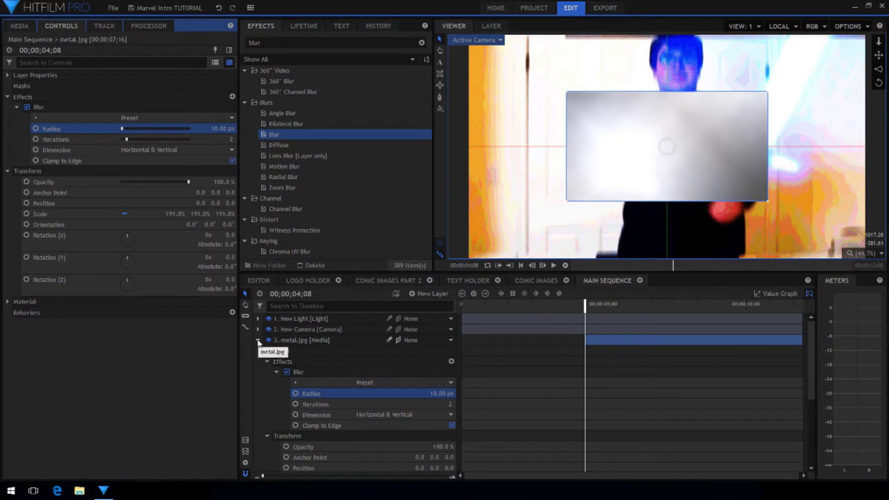
# - Add a Fill Color effect to the metal.jpg layer and disable it
pyautogui.moveTo(276, 43); pyautogui.dragTo(216, 48)
pyautogui.write('fill')
pyautogui.moveTo(295, 82); pyautogui.dragTo(26, 98)
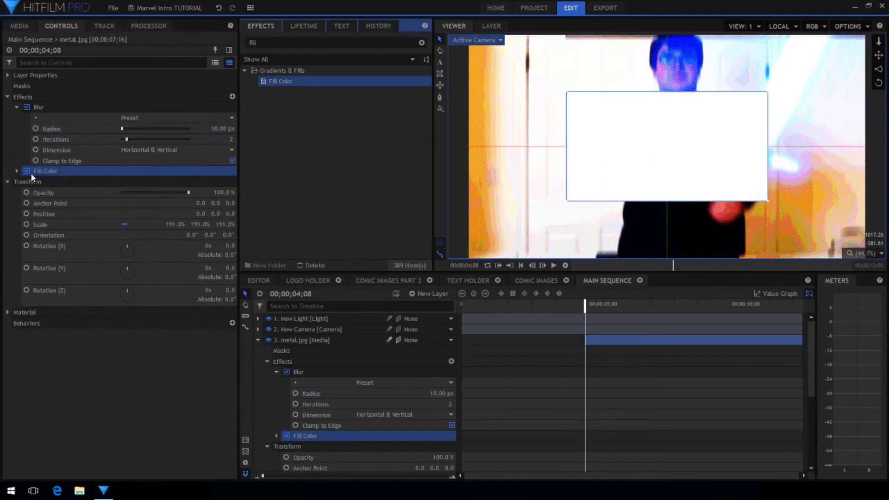
pyautogui.click(27, 171)
# - Copy the Set Matte and 3D Extrusion effects from the Comic Images Logo layer onto metal.jpg
pyautogui.scroll(-3, 306, 378)
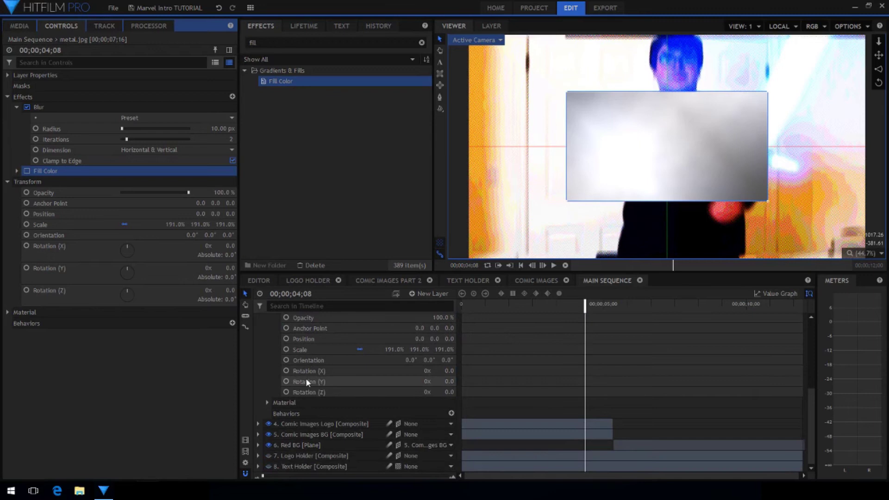
pyautogui.click(323, 424)
pyautogui.click(66, 160)
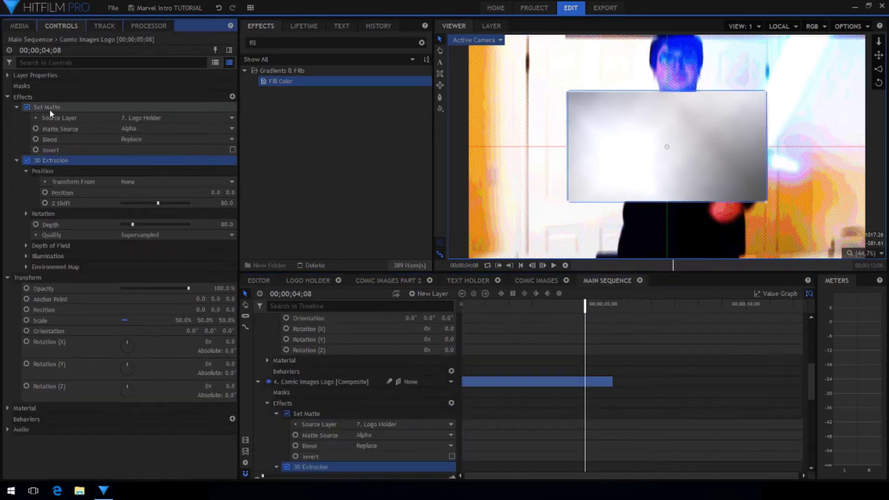
pyautogui.keyDown('shift'); pyautogui.click(50, 108); pyautogui.keyUp('shift')
pyautogui.rightClick(50, 108)
pyautogui.click(61, 125)
pyautogui.scroll(3, 306, 341)
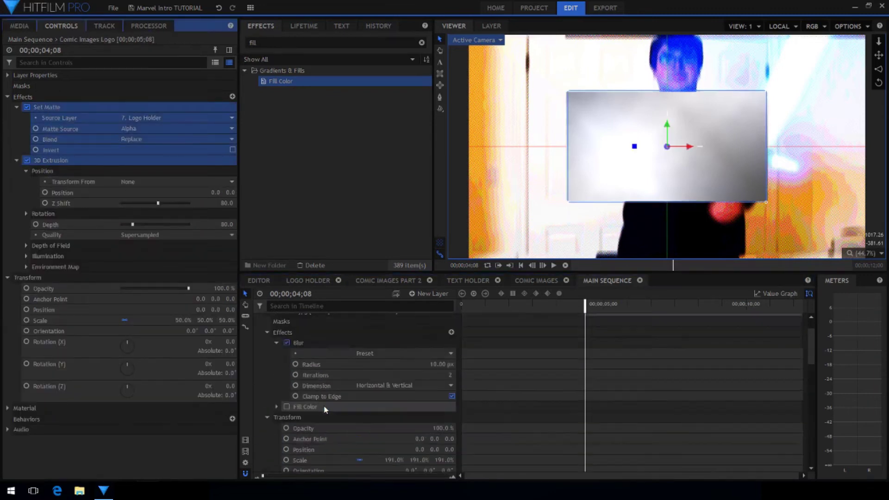
pyautogui.click(306, 341)
pyautogui.rightClick(43, 99)
pyautogui.click(58, 115)
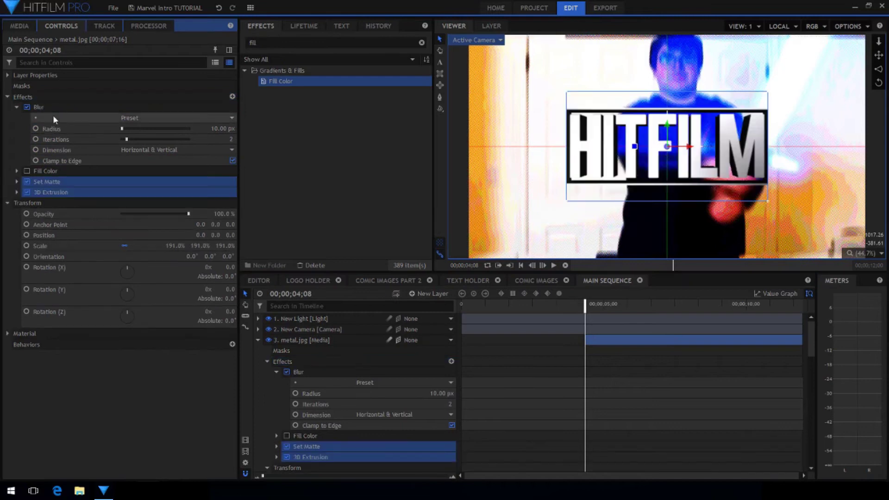
# - Keyframe the Opacity of the metal.jpg layer at 0% at 00;00;04;08
pyautogui.scroll(-3, 302, 361)
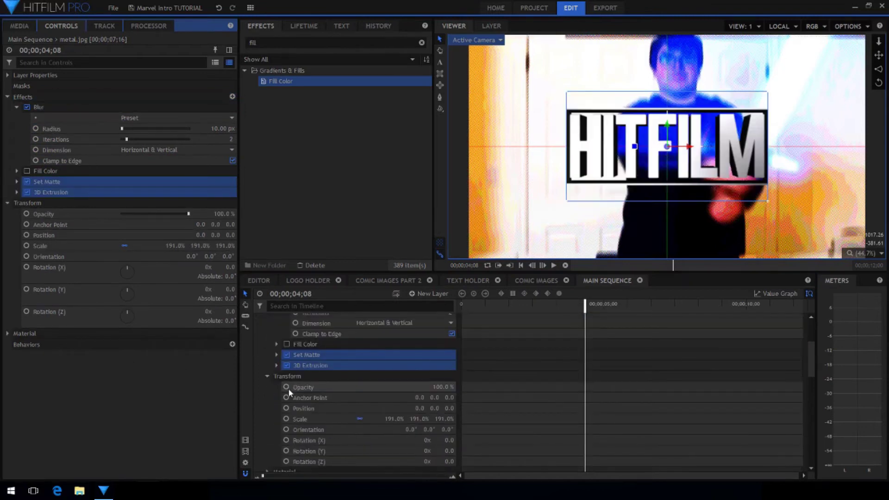
pyautogui.click(286, 388)
pyautogui.click(429, 387)
pyautogui.write('0')
pyautogui.press('Return')
# - Add a 100% Opacity keyframe to the metal.jpg layer at 00;00;05;08
pyautogui.click(299, 294)
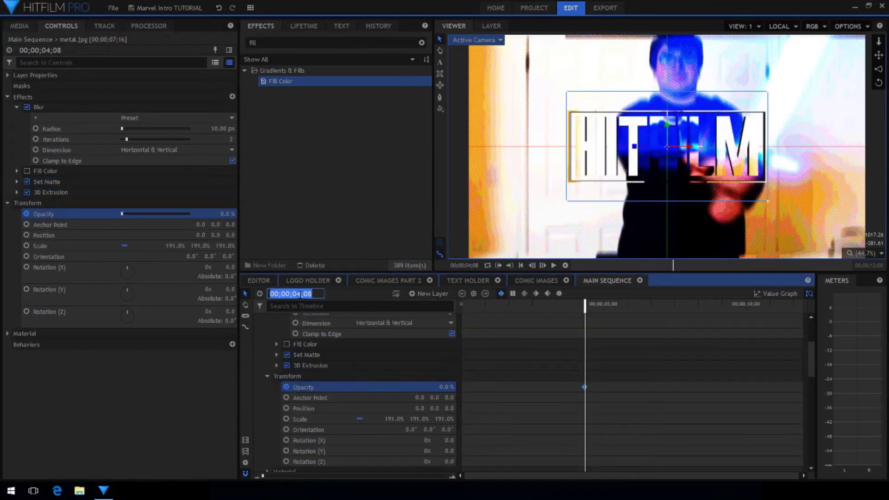
pyautogui.click(300, 294)
pyautogui.press('BackSpace')
pyautogui.write('5')
pyautogui.press('Return')
pyautogui.click(447, 387)
pyautogui.write('100')
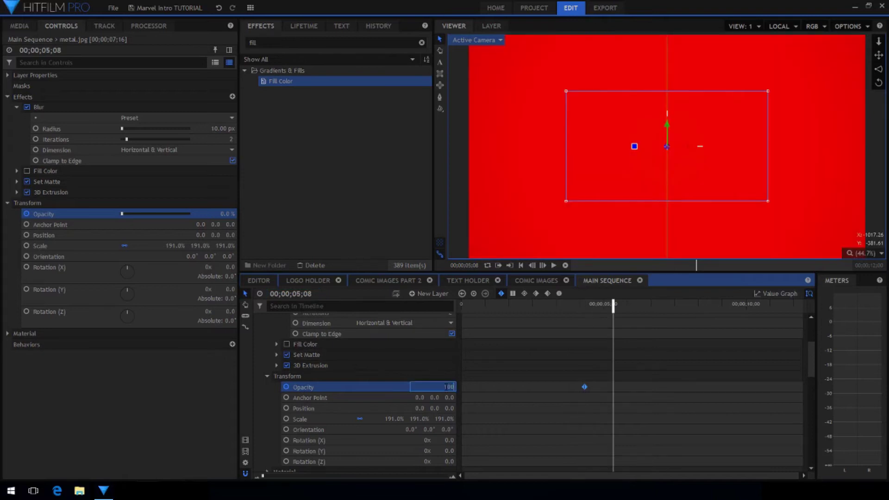
pyautogui.press('Return')
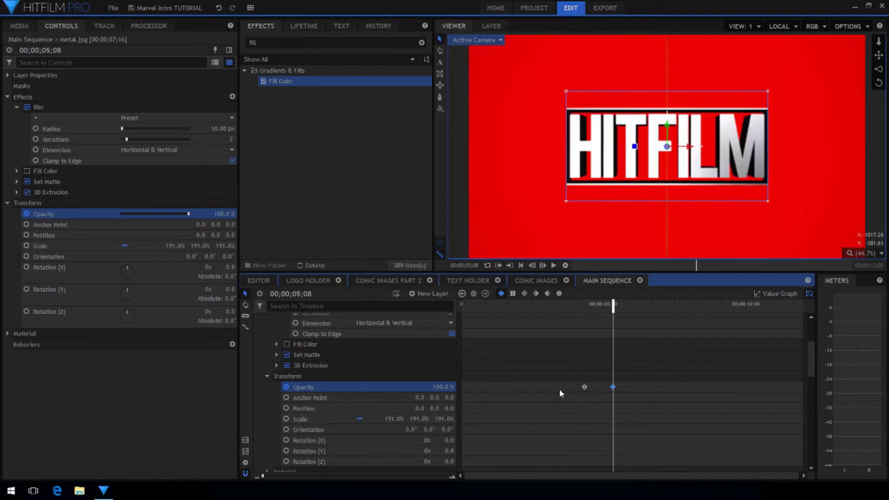
# - Make both Opacity keyframes of metal.jpg smooth and return the playhead to 00;00;04;08
pyautogui.moveTo(560, 392); pyautogui.dragTo(603, 385)
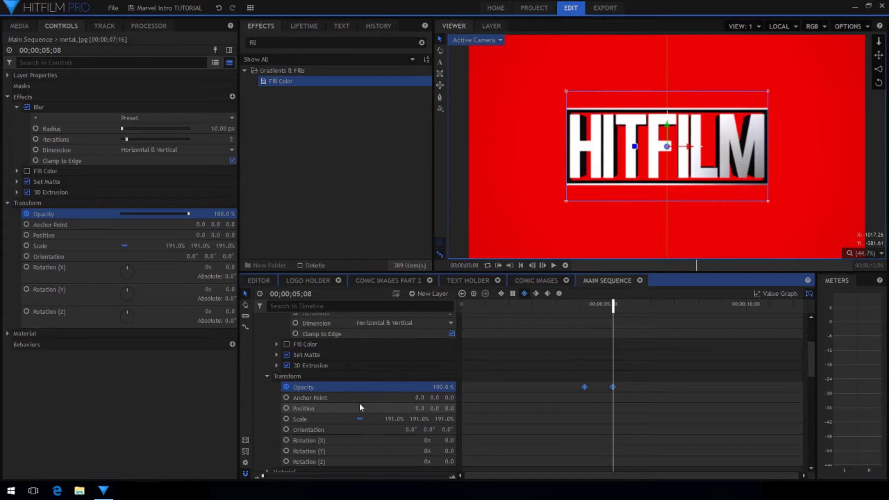
pyautogui.scroll(2, 357, 401)
pyautogui.click(584, 418)
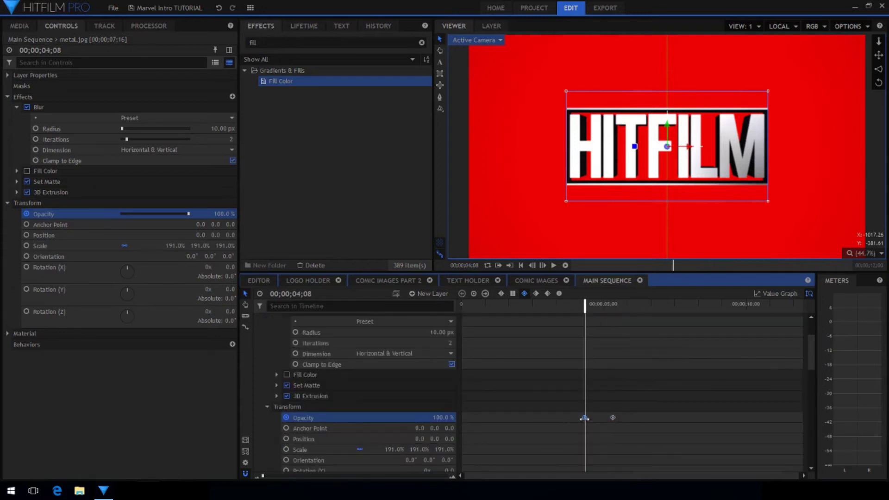
# - Collapse the metal.jpg and Comic Images Logo layers and check the fade to the metal logo up to 00;00;05;11
pyautogui.scroll(3, 359, 415)
pyautogui.click(257, 340)
pyautogui.click(257, 351)
pyautogui.click(294, 352)
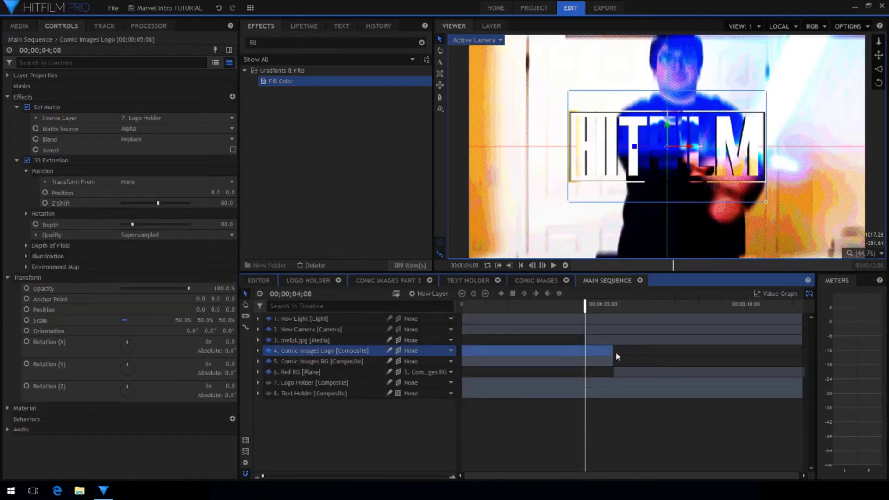
pyautogui.moveTo(585, 306); pyautogui.dragTo(617, 307)
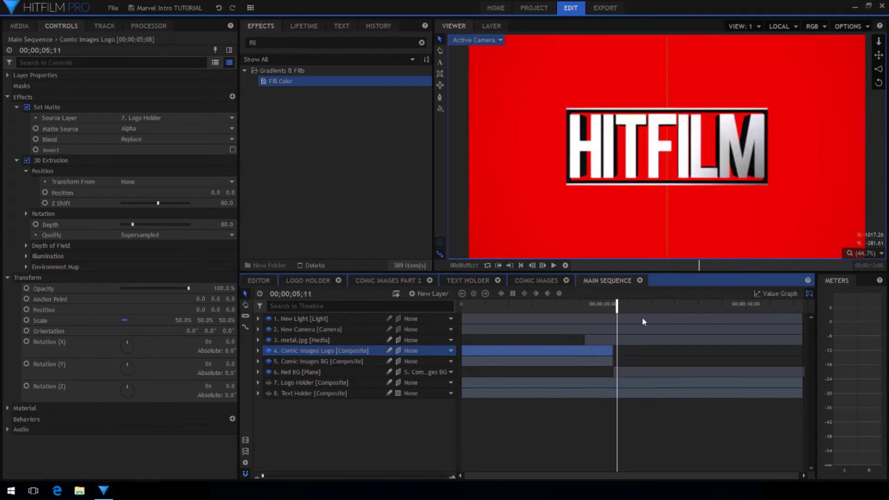
# - Enable Fill Color on metal.jpg and keyframe its Blend Amount at 100% at 00;00;10;00
pyautogui.click(746, 306)
pyautogui.click(258, 340)
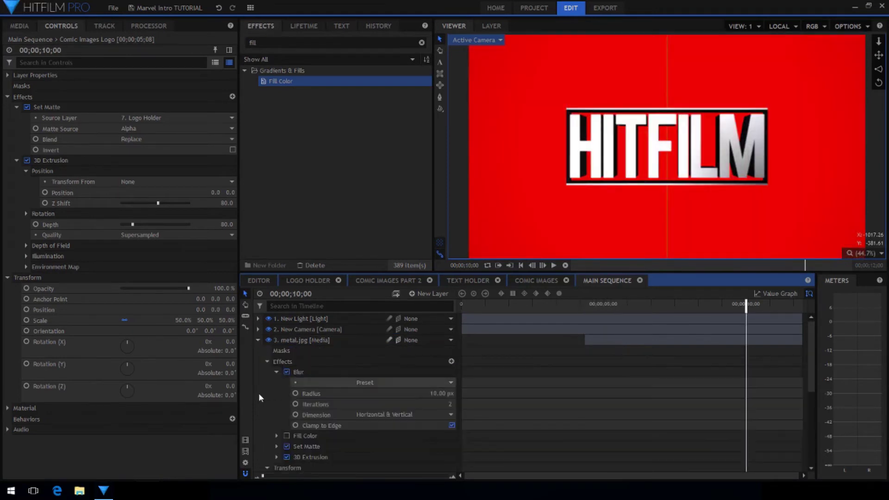
pyautogui.click(286, 436)
pyautogui.click(277, 436)
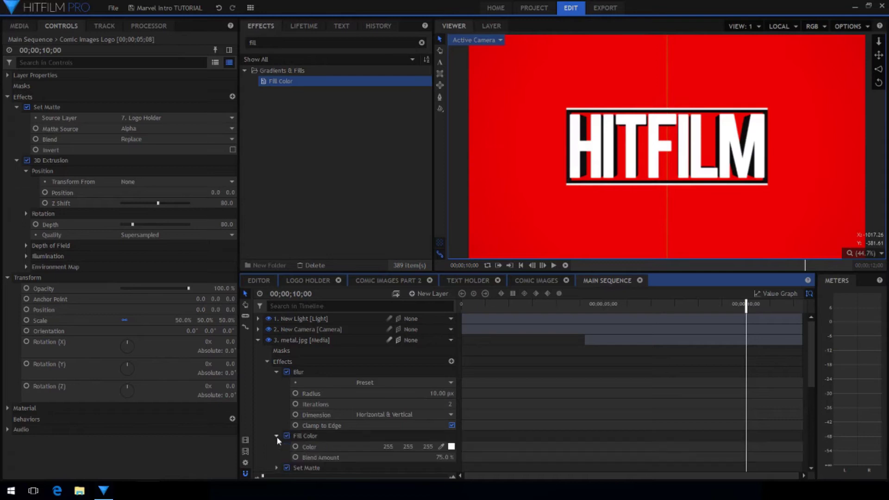
pyautogui.moveTo(443, 457); pyautogui.dragTo(453, 458)
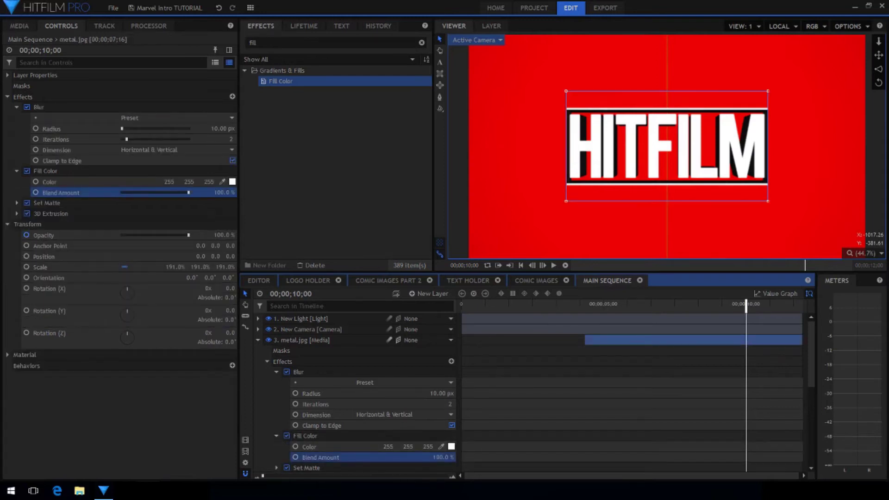
pyautogui.click(295, 457)
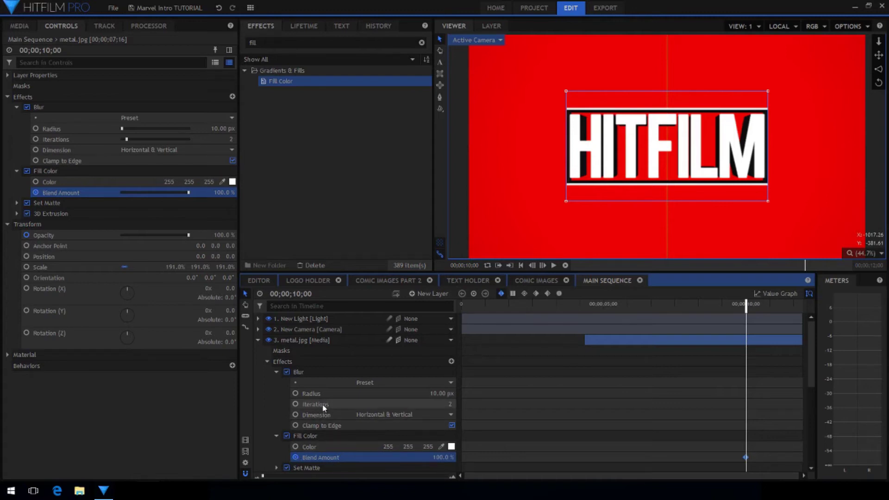
# - Keyframe the 3D Extrusion Depth of metal.jpg at 00;00;10;00 and move the playhead to 00;00;08;00
pyautogui.scroll(-3, 324, 407)
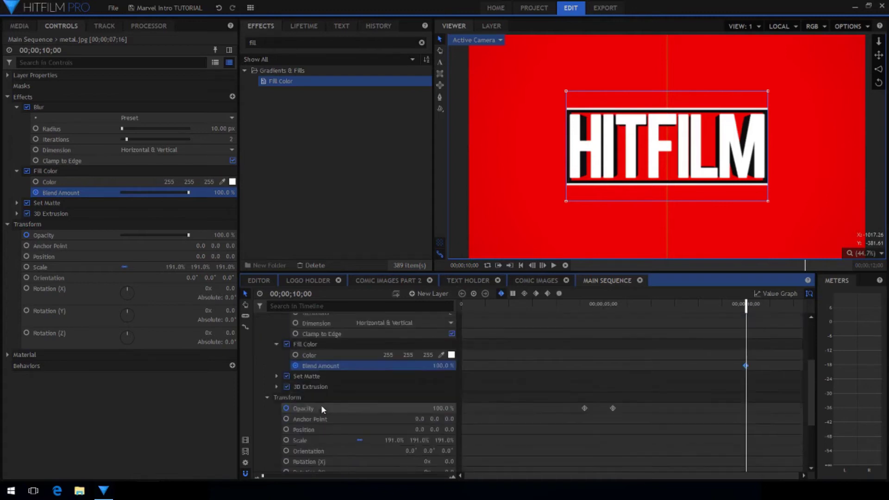
pyautogui.click(276, 387)
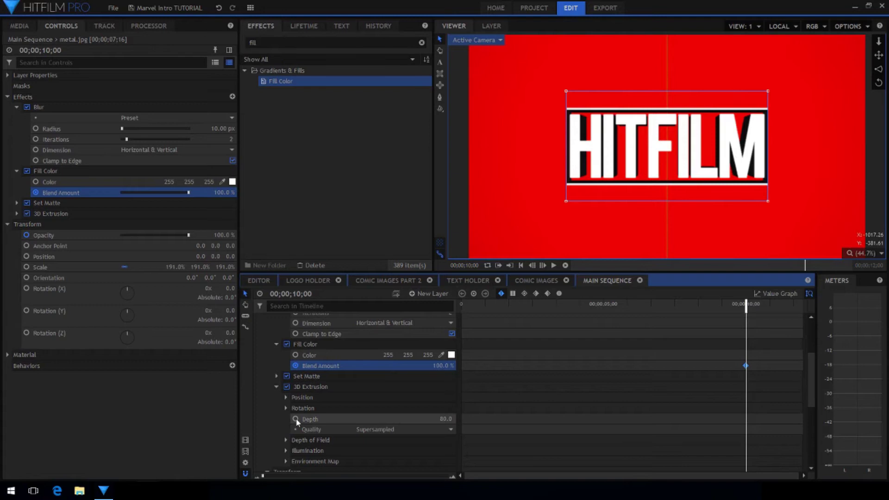
pyautogui.click(296, 418)
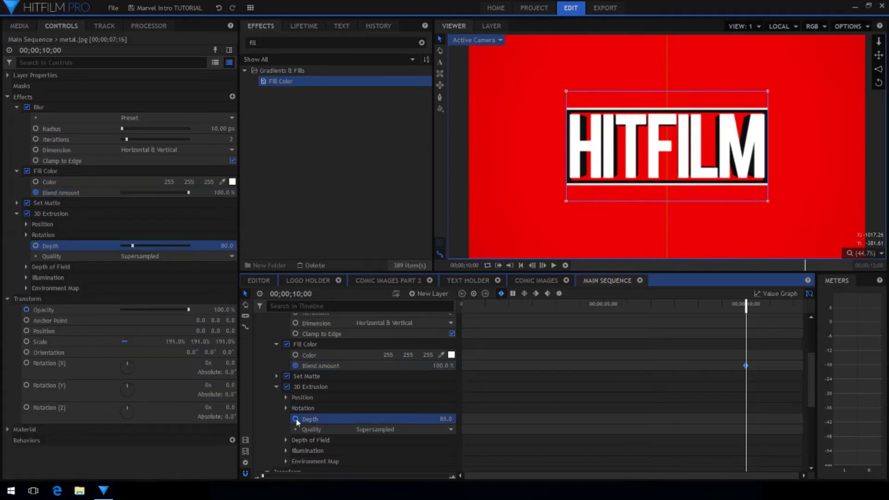
pyautogui.click(701, 306)
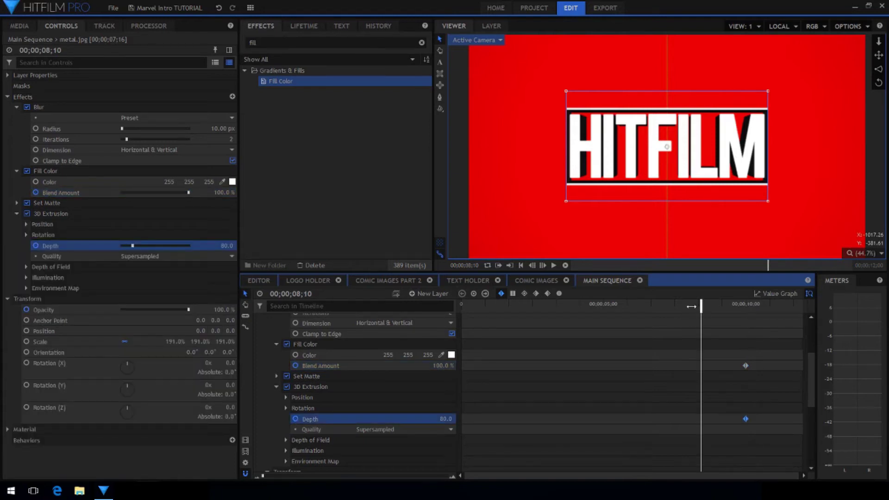
pyautogui.click(689, 305)
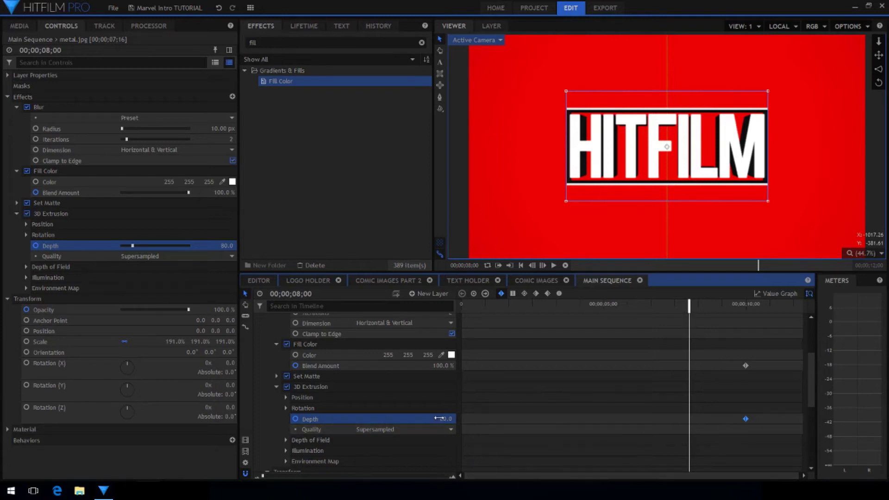
# - Try keyframing the Depth at 0 and the Blend Amount at 0% at 00;00;08;00, and undo both changes
pyautogui.moveTo(438, 418); pyautogui.dragTo(409, 418)
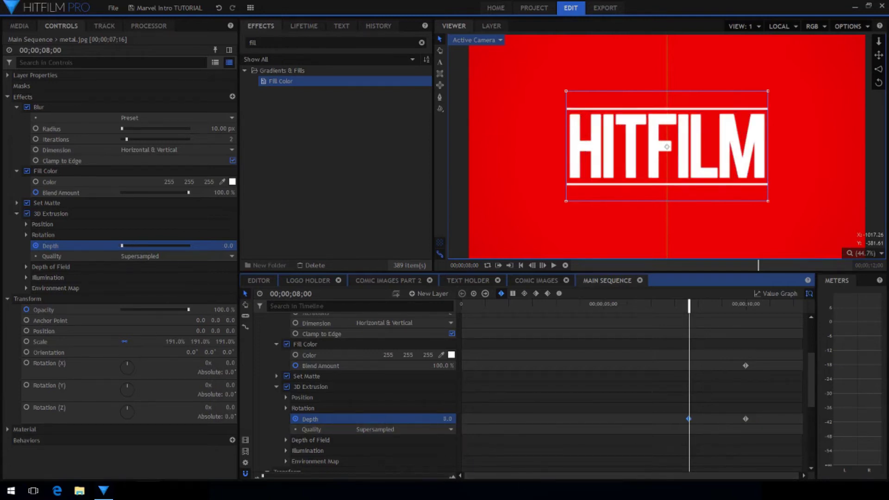
pyautogui.moveTo(452, 366); pyautogui.dragTo(407, 366)
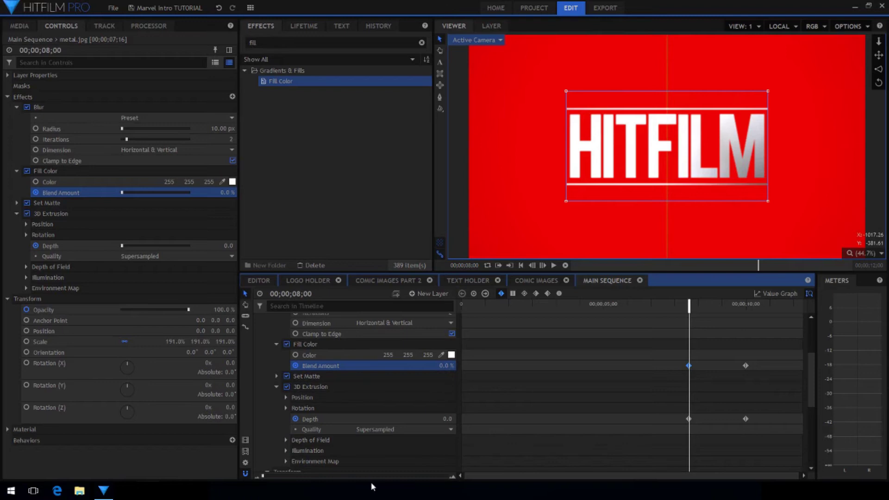
pyautogui.click(222, 13)
pyautogui.click(222, 13)
# - Add keyframes on metal.jpg at 00;00;08;00 with Fill Color Blend Amount at 0% and 3D Extrusion Depth at 80
pyautogui.click(370, 419)
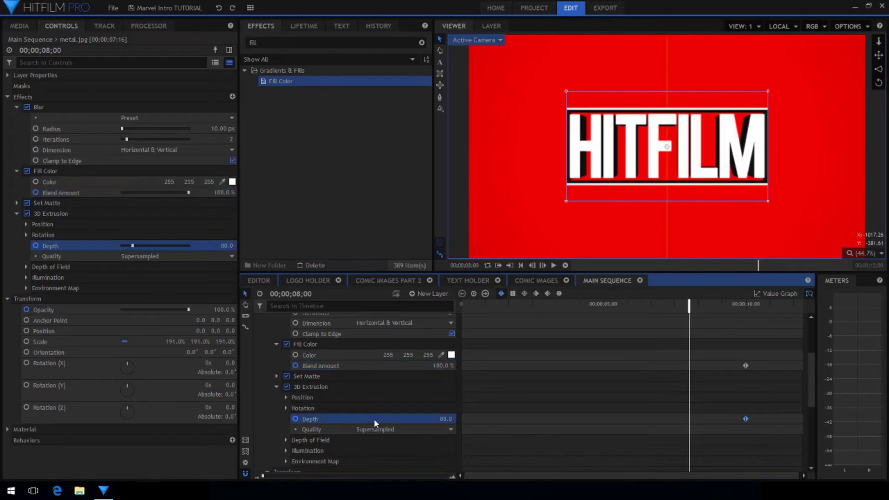
pyautogui.moveTo(442, 366); pyautogui.dragTo(393, 366)
pyautogui.click(446, 419)
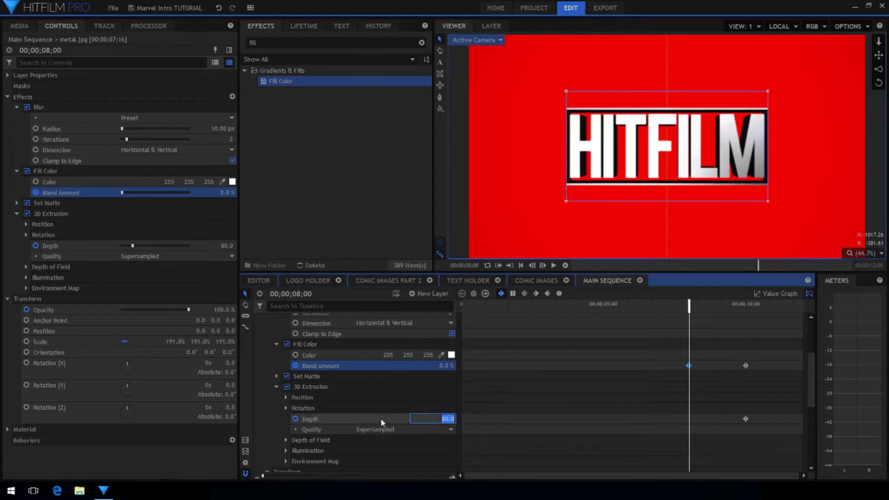
pyautogui.click(381, 420)
pyautogui.click(474, 296)
# - Set the Depth keyframe at 00;00;10;00 to 0 and make all Blend Amount and Depth keyframes smooth
pyautogui.click(487, 296)
pyautogui.moveTo(447, 419); pyautogui.dragTo(417, 418)
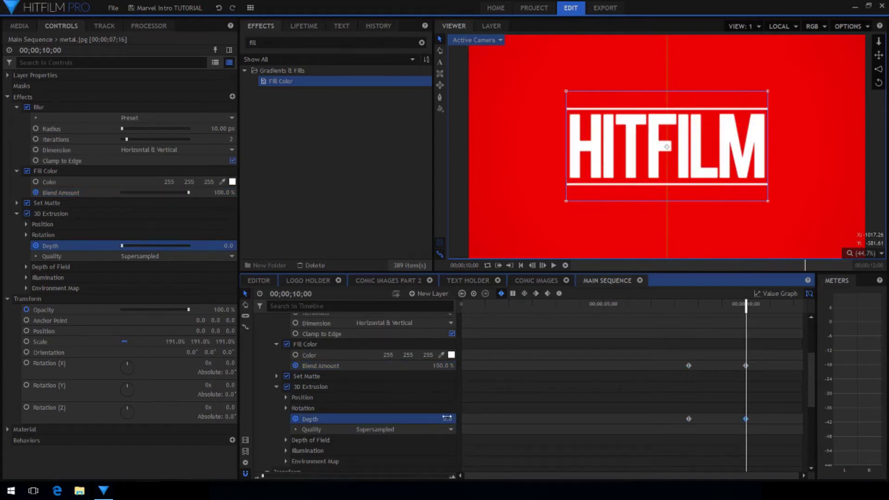
pyautogui.moveTo(647, 360); pyautogui.dragTo(760, 435)
# - Check the extruded metal logo at 00;00;05;21 and collapse the metal.jpg layer in the timeline
pyautogui.moveTo(608, 307); pyautogui.dragTo(628, 308)
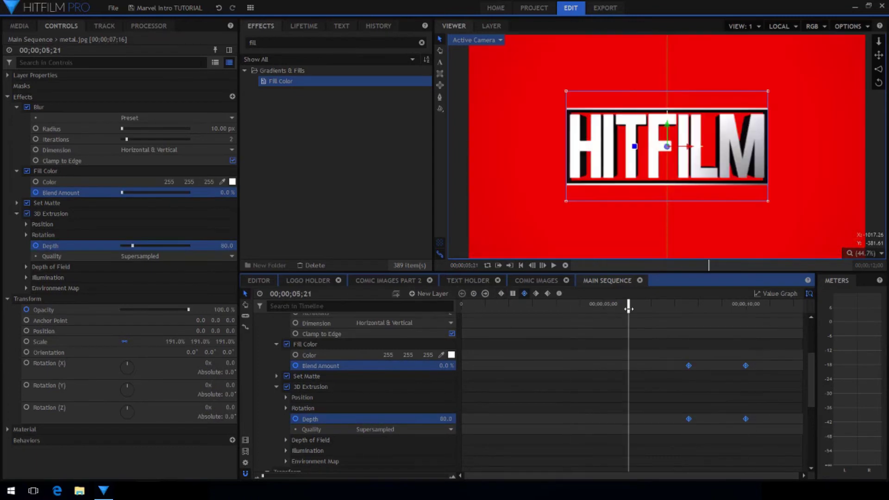
pyautogui.scroll(4, 527, 328)
pyautogui.click(259, 340)
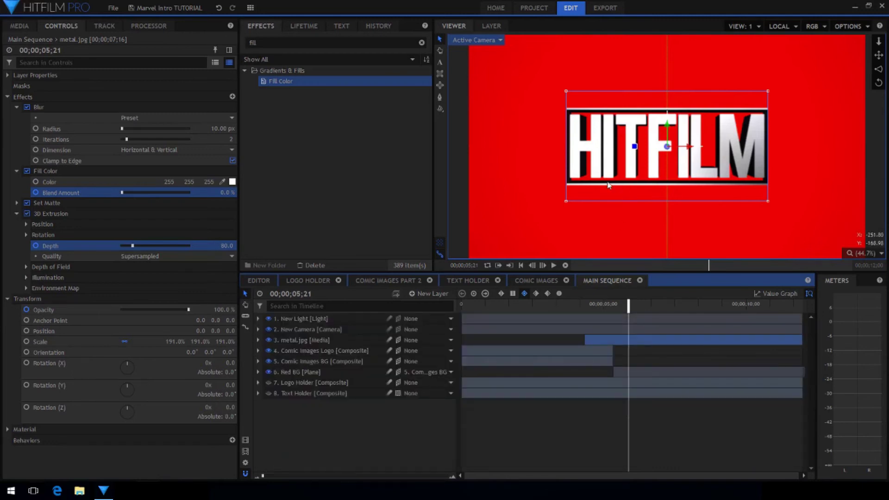
# - Add a new light to the Main Sequence, set its type to Ambient and its intensity to 7.0
pyautogui.click(427, 294)
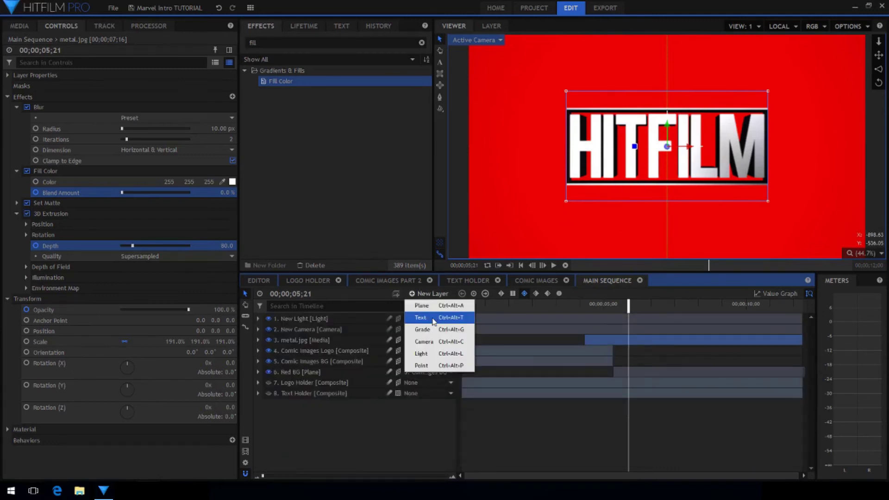
pyautogui.click(430, 354)
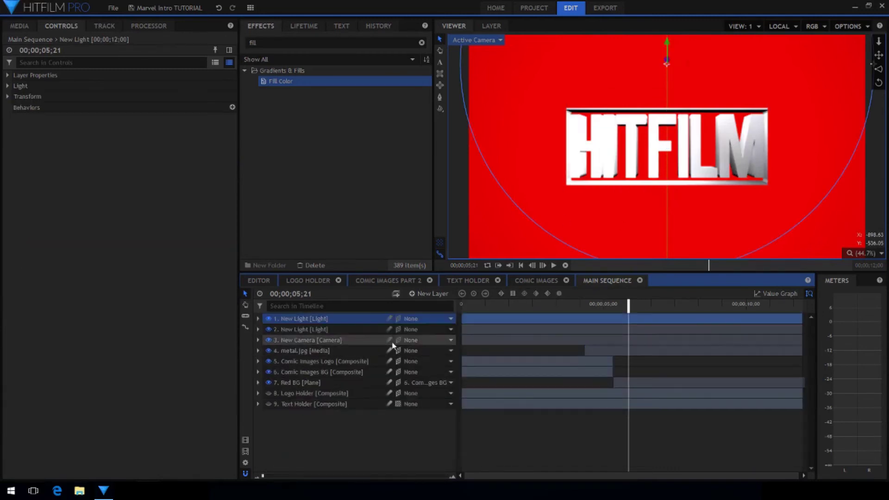
pyautogui.click(7, 86)
pyautogui.click(129, 118)
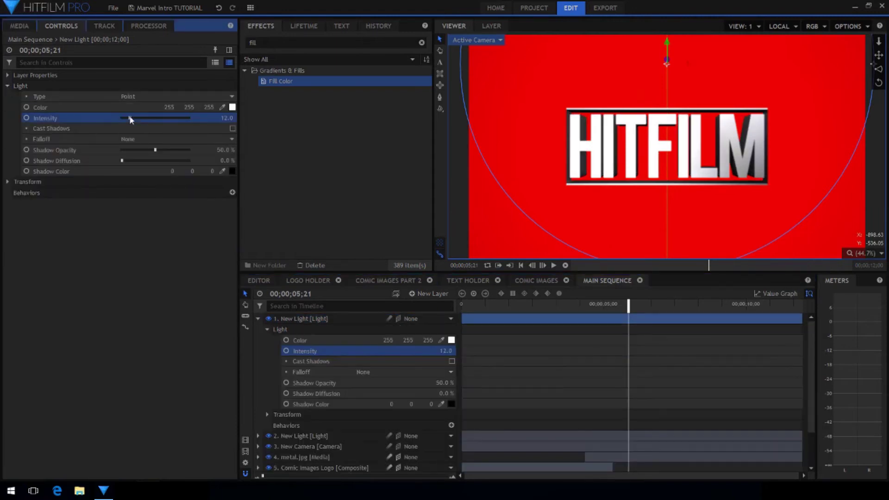
pyautogui.moveTo(133, 119); pyautogui.dragTo(130, 121)
pyautogui.click(134, 96)
pyautogui.click(135, 104)
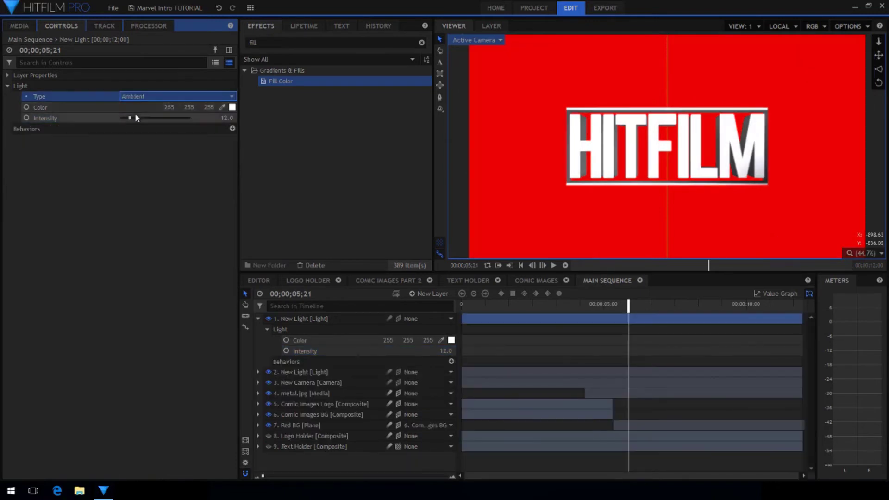
pyautogui.moveTo(135, 117); pyautogui.dragTo(125, 120)
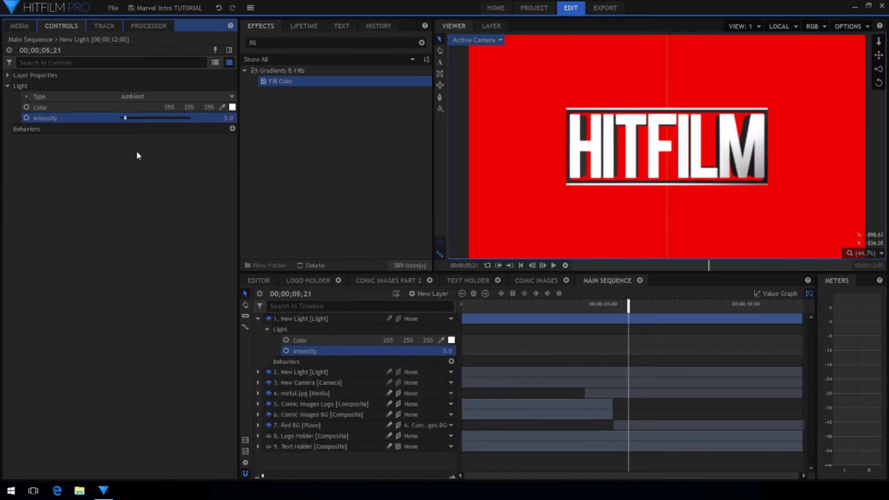
pyautogui.moveTo(125, 118); pyautogui.dragTo(126, 120)
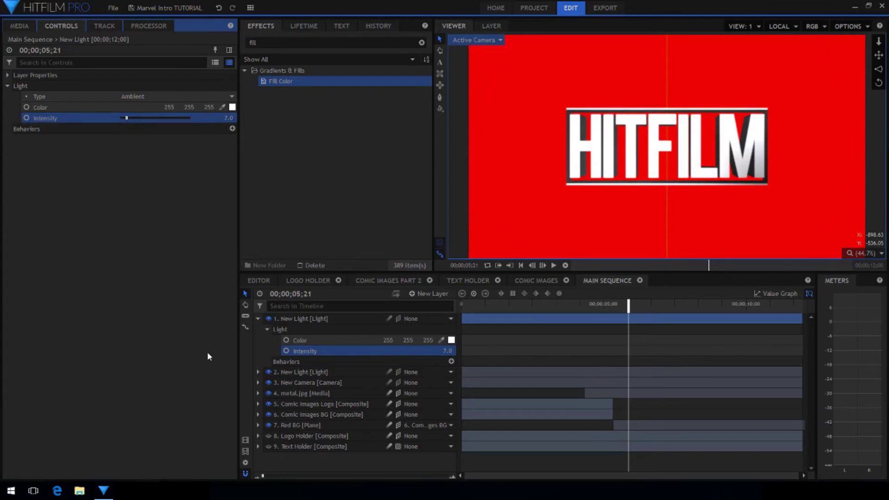
pyautogui.click(258, 319)
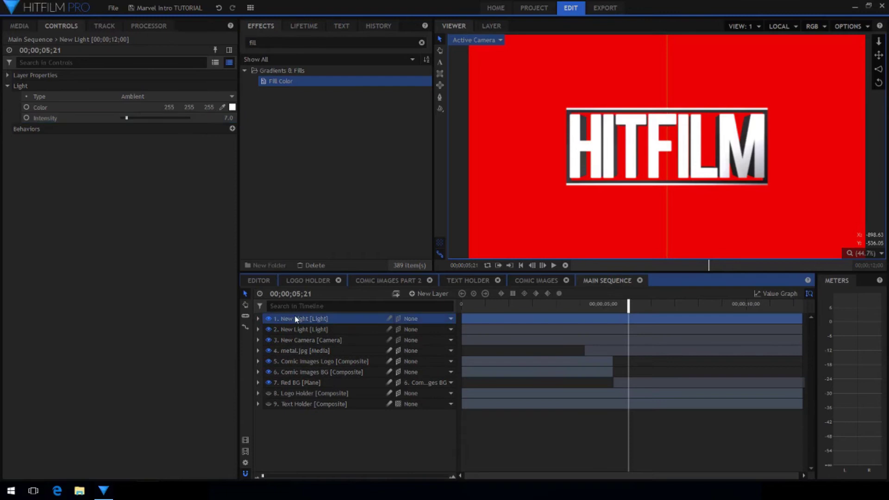
# - Rename the new ambient light as Fill and the original point light as Key
pyautogui.doubleClick(296, 319)
pyautogui.write('Fill')
pyautogui.press('Return')
pyautogui.click(295, 330)
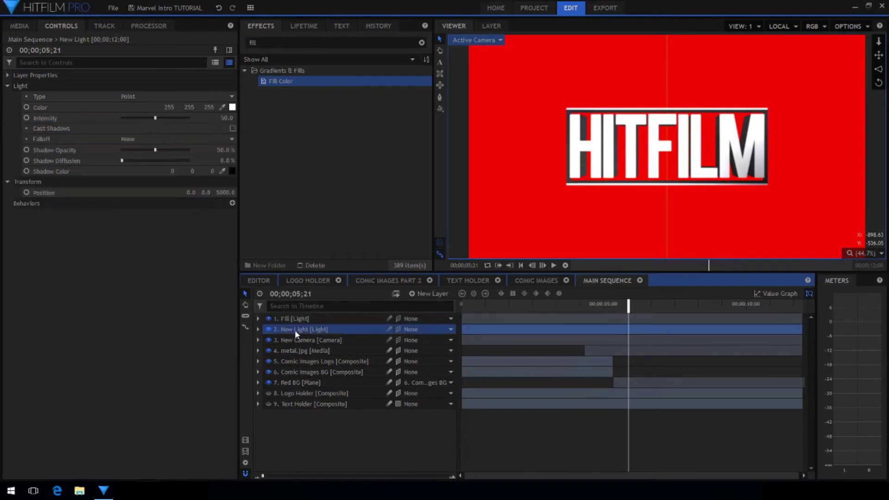
pyautogui.doubleClick(294, 330)
pyautogui.write('Key')
pyautogui.press('Return')
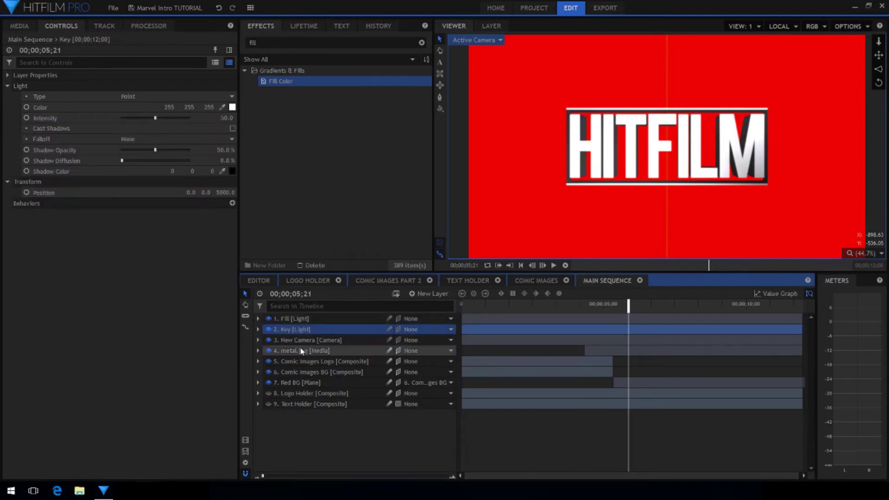
# - Set the metal.jpg layer's material to 30% Diffuse and 39% Specular, and collapse the layer in the timeline
pyautogui.click(293, 352)
pyautogui.click(7, 430)
pyautogui.scroll(-5, 70, 370)
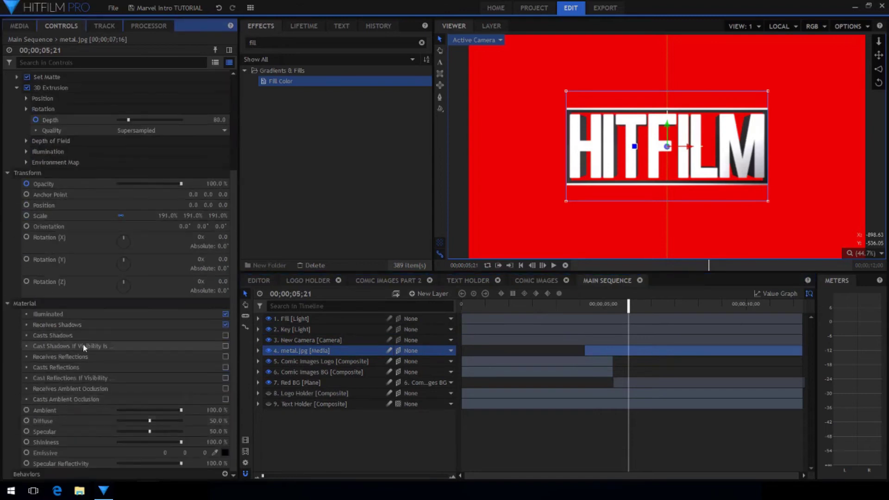
pyautogui.moveTo(140, 421); pyautogui.dragTo(138, 421)
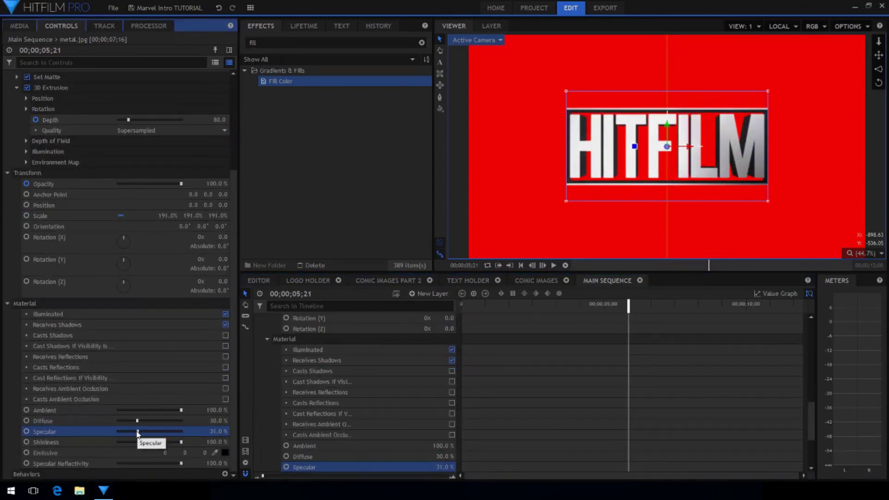
pyautogui.moveTo(149, 432)
pyautogui.mouseDown()
pyautogui.moveTo(130, 433)
pyautogui.moveTo(144, 432)
pyautogui.moveTo(137, 422)
pyautogui.mouseUp()
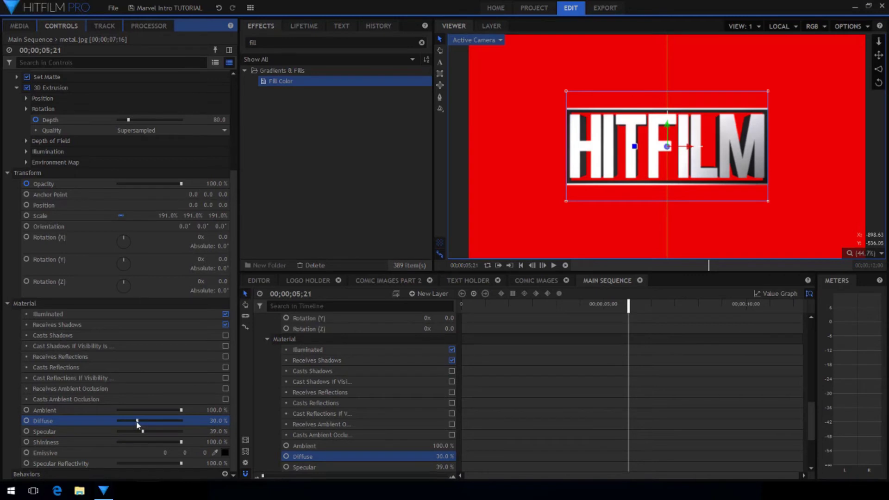
pyautogui.click(7, 303)
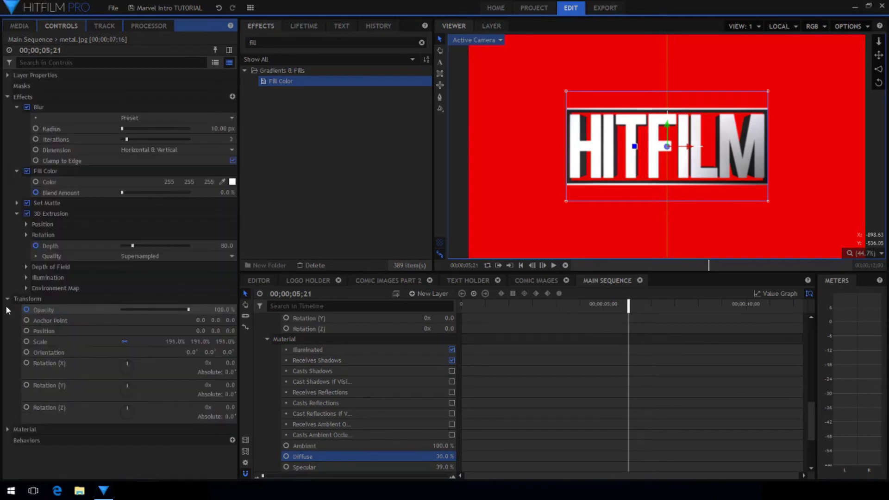
pyautogui.click(6, 309)
pyautogui.scroll(10, 282, 370)
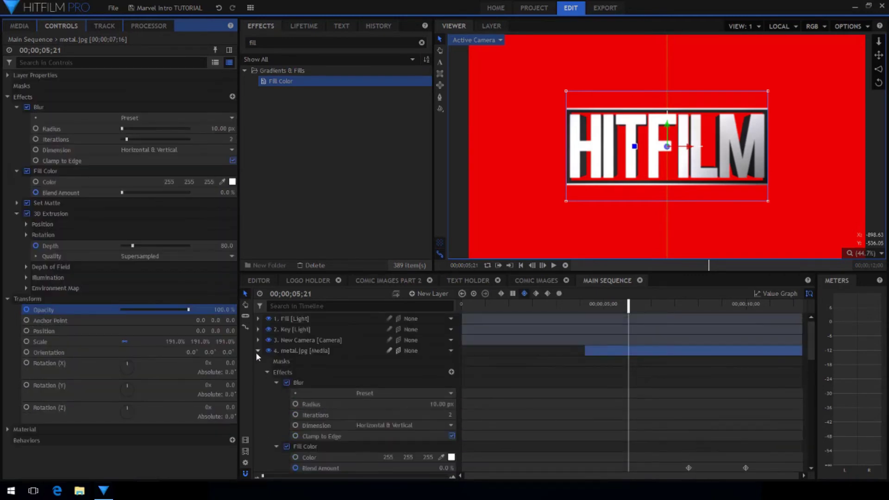
pyautogui.click(258, 351)
# - Duplicate the metal.jpg layer and set the copy's Set Matte source layer to Text Holder
pyautogui.click(302, 352)
pyautogui.rightClick(301, 351)
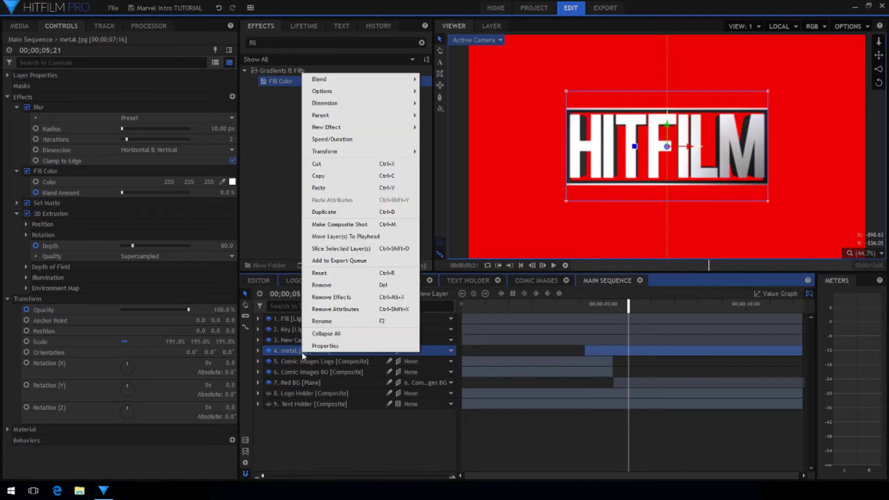
pyautogui.click(324, 212)
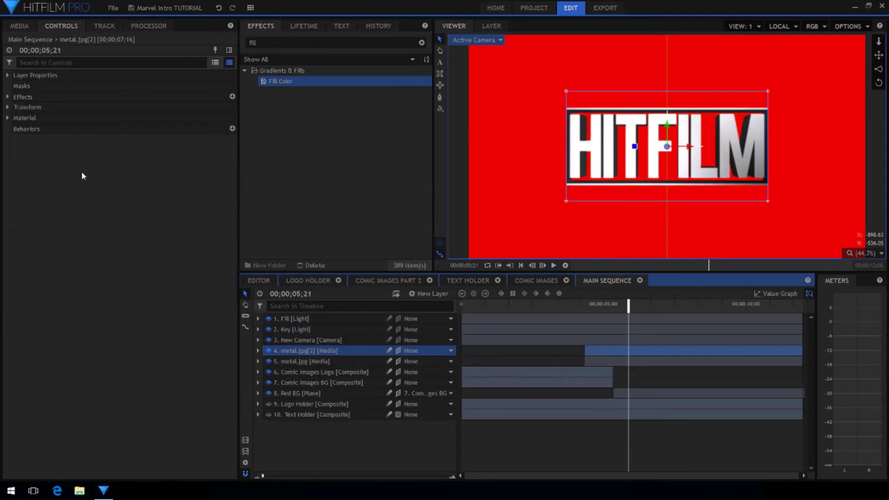
pyautogui.click(6, 98)
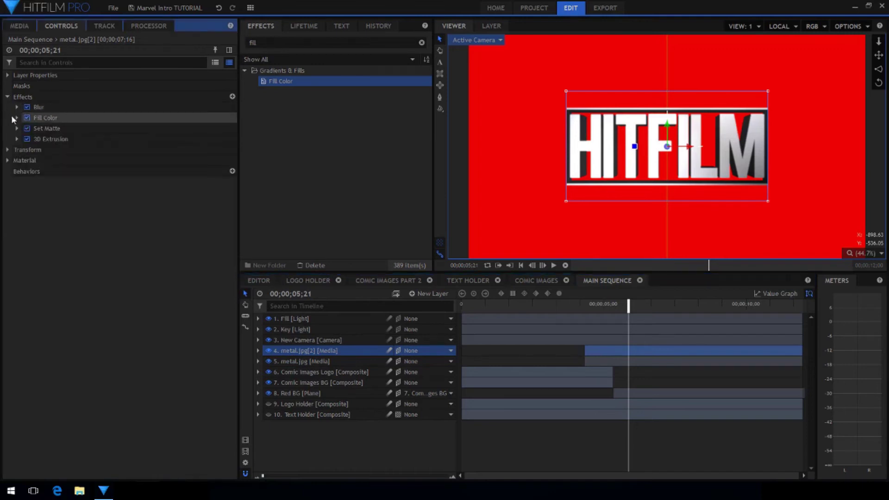
pyautogui.click(16, 128)
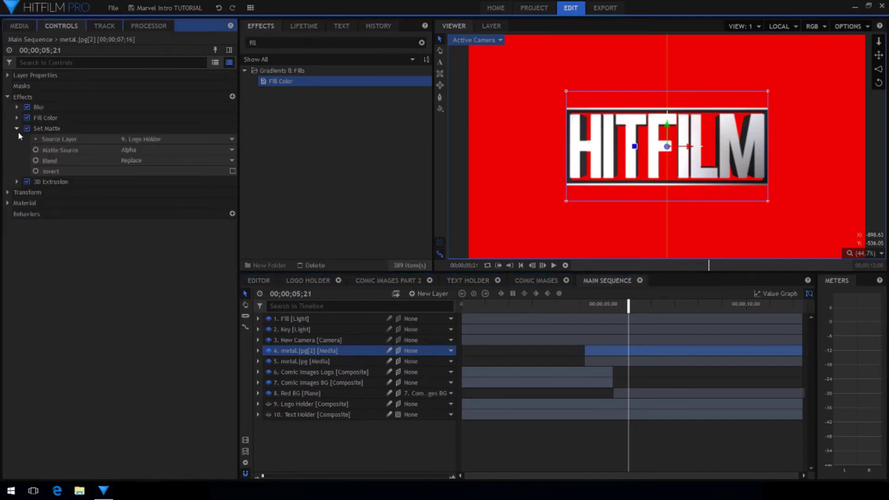
pyautogui.click(147, 145)
pyautogui.click(150, 233)
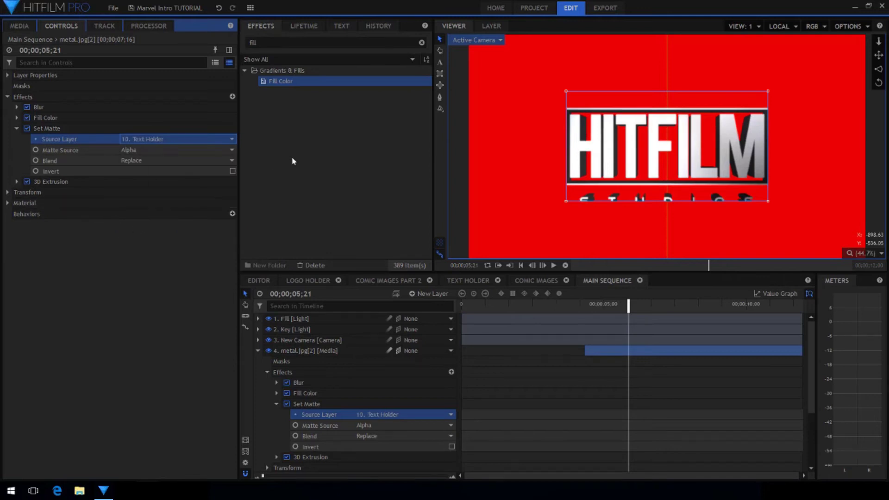
# - Move the duplicated metal.jpg layer down until the whole STUDIOS text shows beneath the HITFILM logo
pyautogui.click(51, 184)
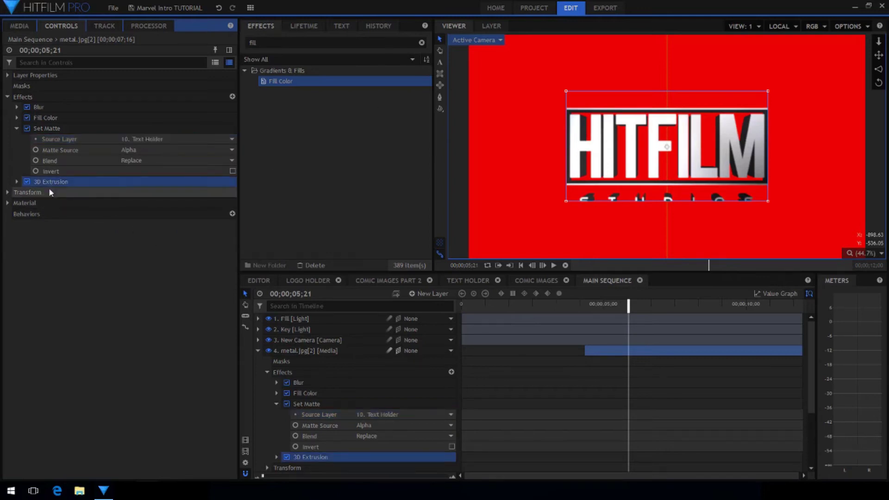
pyautogui.click(49, 191)
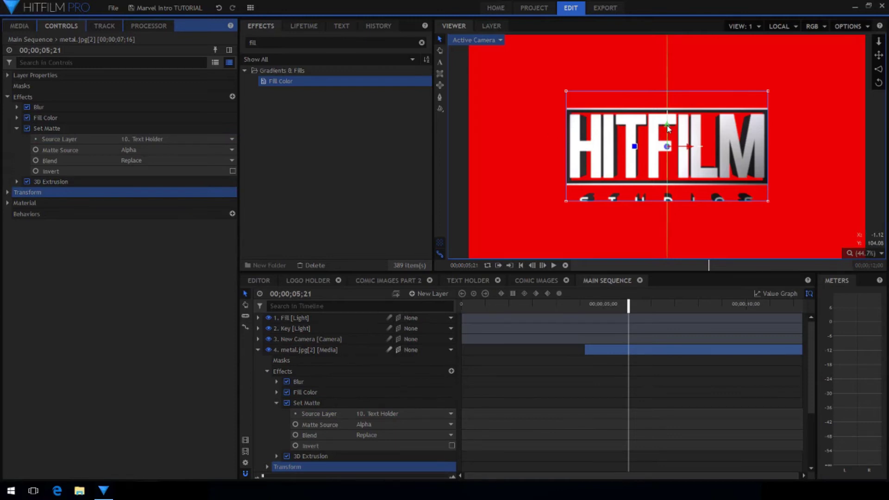
pyautogui.moveTo(668, 129); pyautogui.dragTo(668, 140)
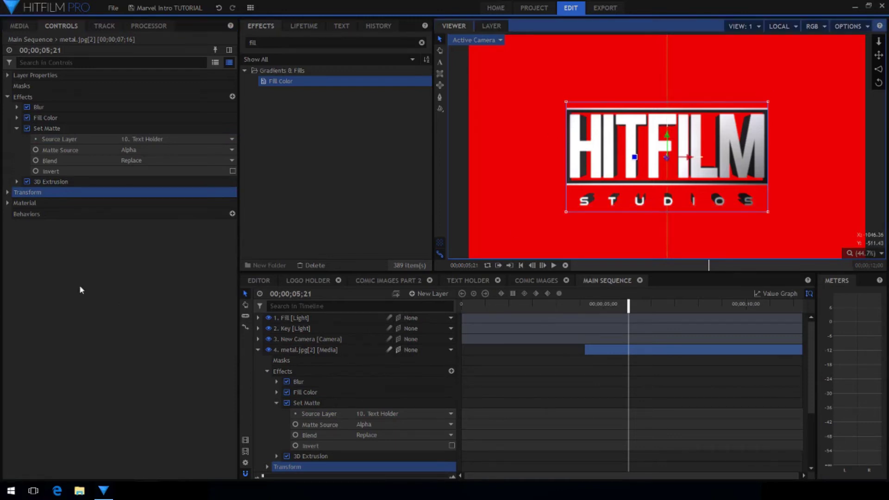
# - Set the 3D Extrusion Depth keyframe at 00;00;08;00 on the duplicated metal.jpg layer to 38
pyautogui.click(18, 181)
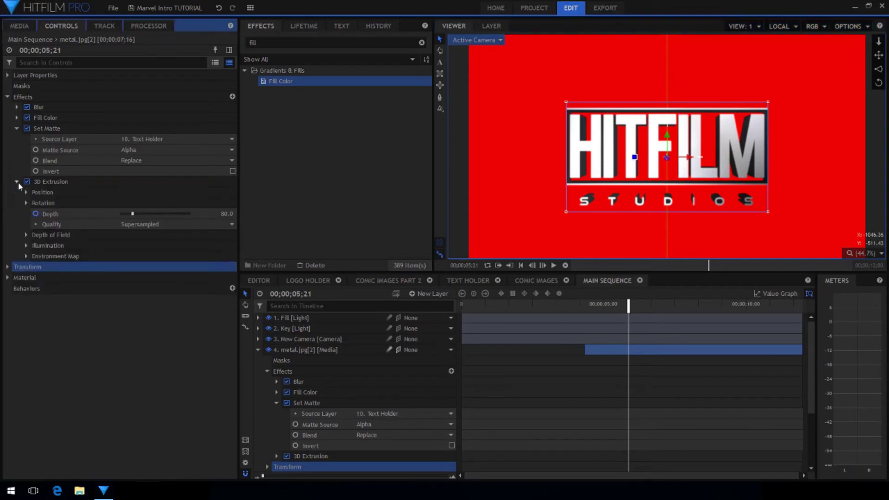
pyautogui.click(96, 217)
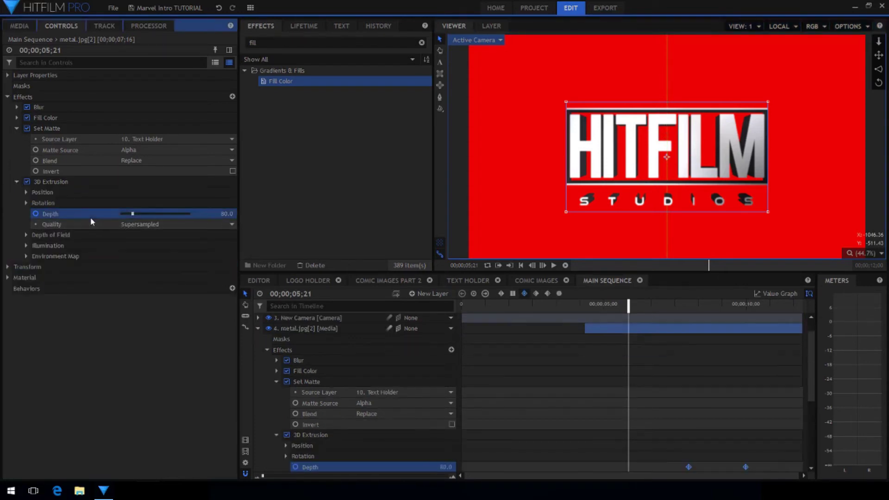
pyautogui.click(485, 294)
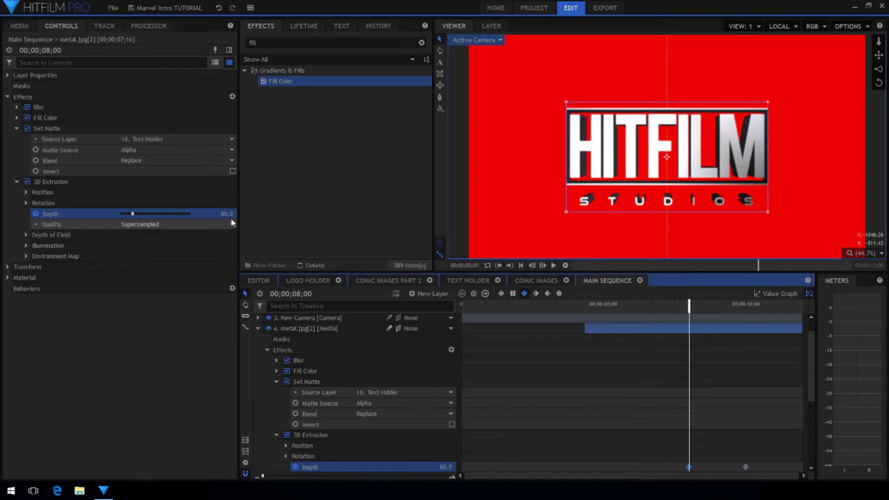
pyautogui.moveTo(227, 214); pyautogui.dragTo(224, 214)
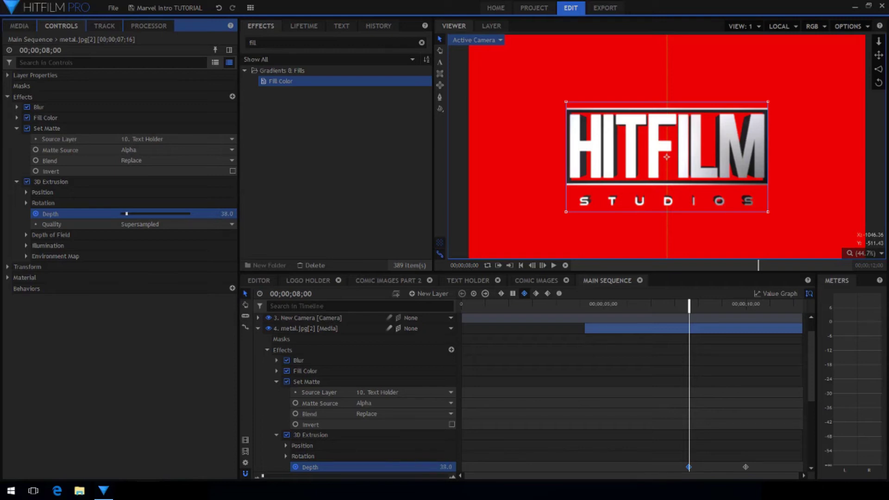
# - Trim the start of the duplicated metal.jpg layer to 00;00;06;12 and collapse the layer
pyautogui.click(644, 306)
pyautogui.press('.')
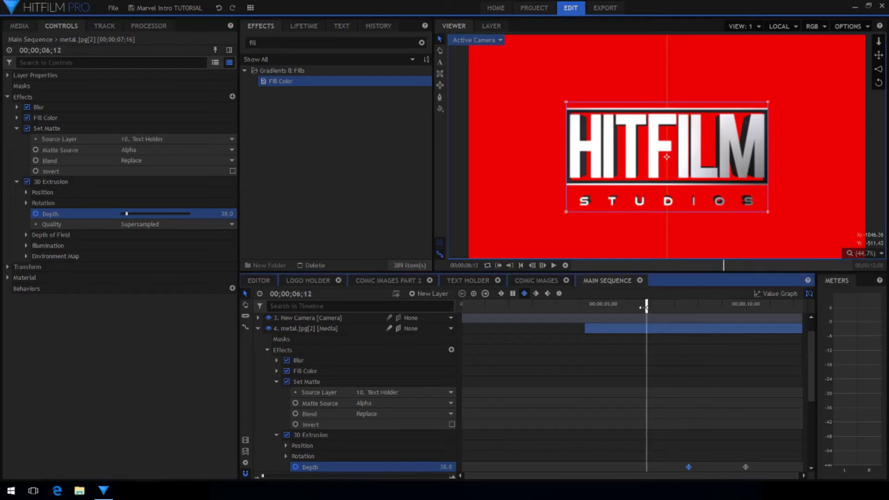
pyautogui.moveTo(583, 328); pyautogui.dragTo(643, 333)
pyautogui.click(258, 329)
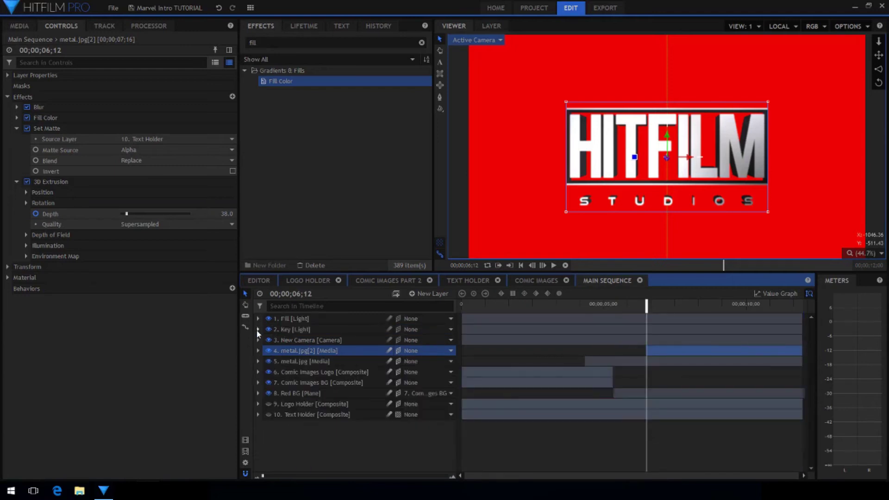
# - Add a black 1920 by 1080 plane to the Main Sequence
pyautogui.click(423, 294)
pyautogui.click(421, 305)
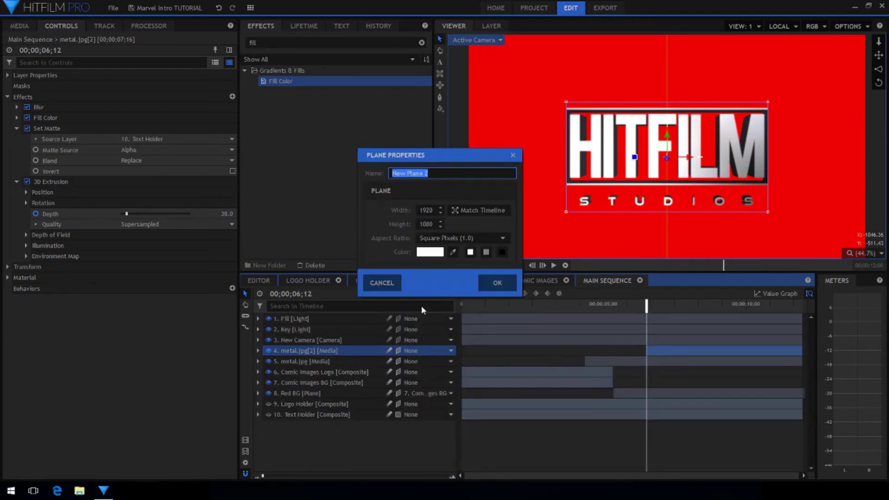
pyautogui.click(506, 280)
# - Apply the Light Flares effect to the new black plane and set its flare type to Digital Stripe
pyautogui.moveTo(274, 42); pyautogui.dragTo(204, 43)
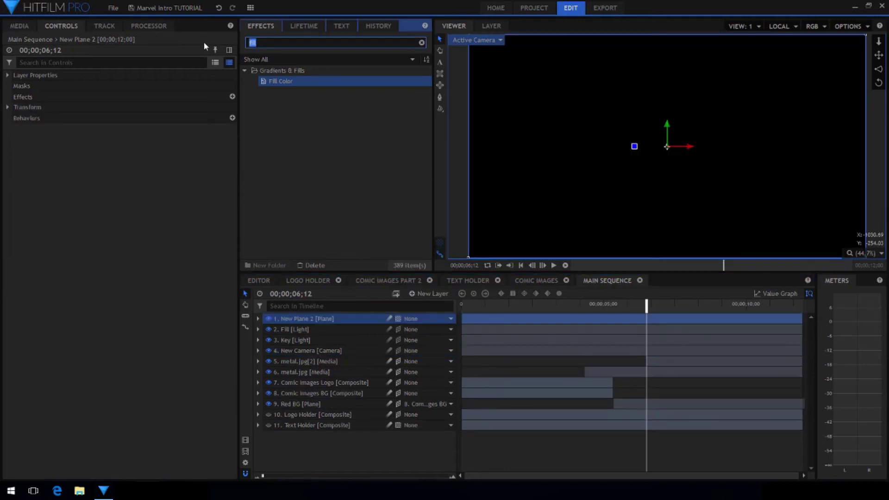
pyautogui.write('flare')
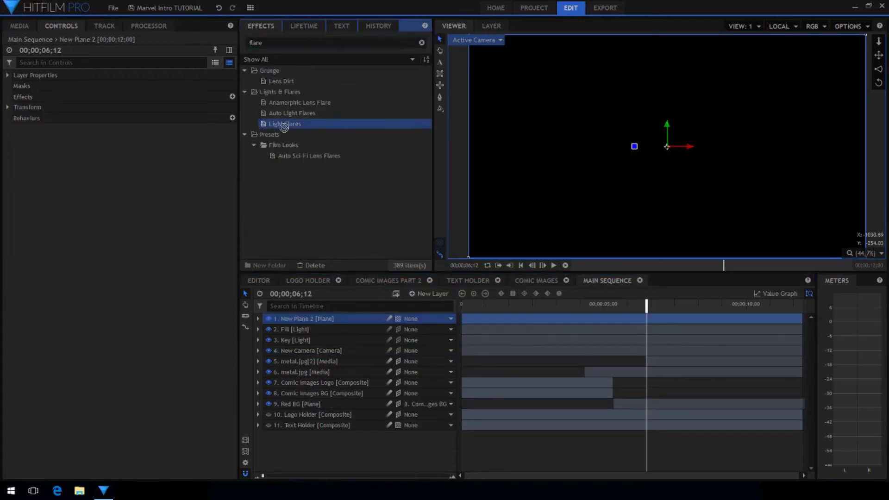
pyautogui.moveTo(284, 127); pyautogui.dragTo(312, 318)
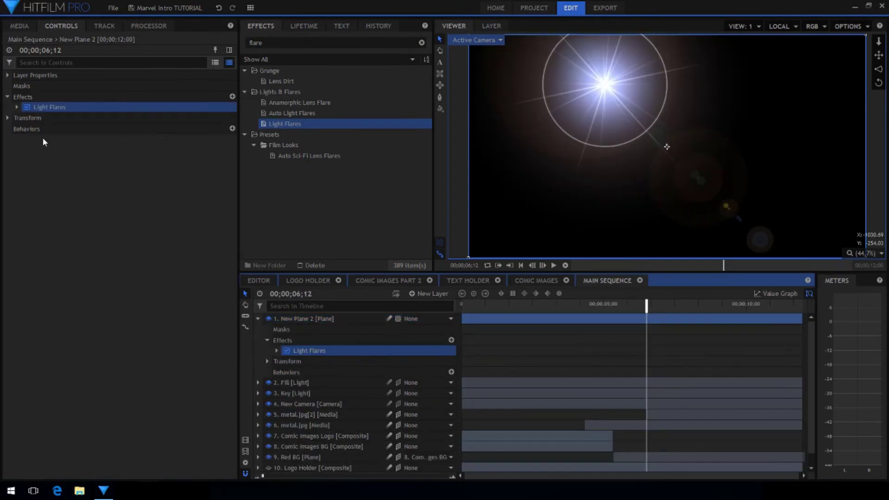
pyautogui.click(16, 108)
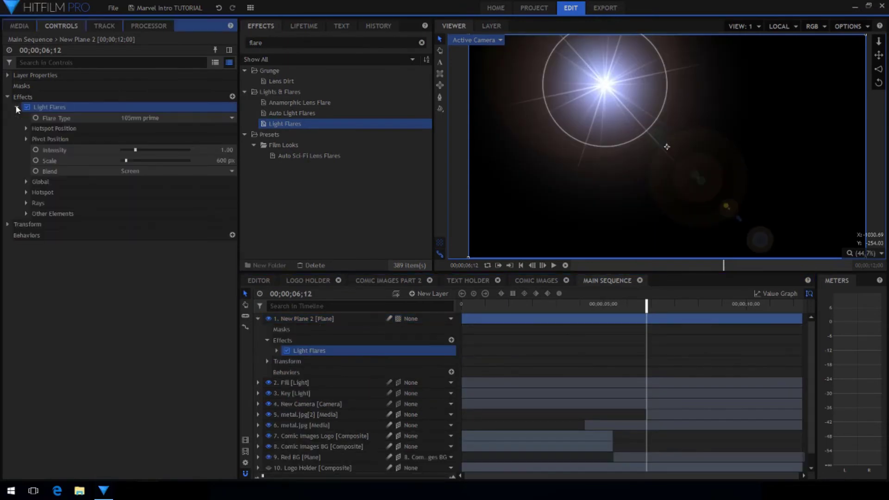
pyautogui.click(176, 118)
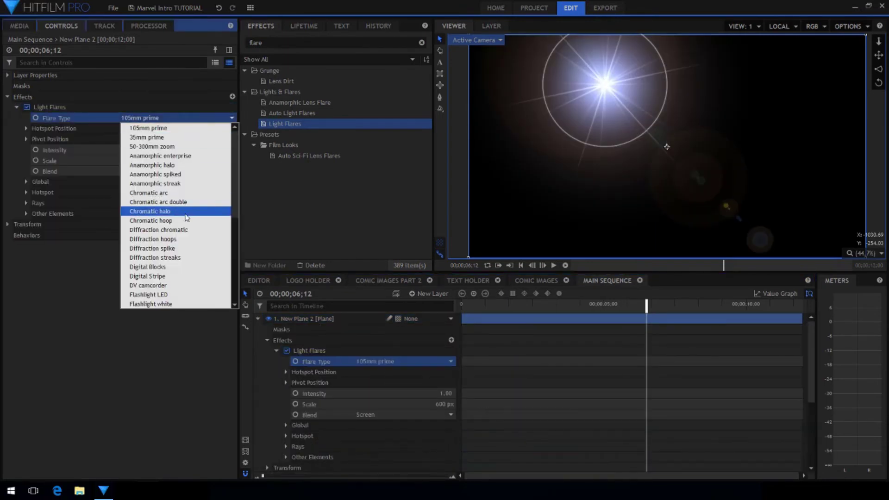
pyautogui.click(182, 276)
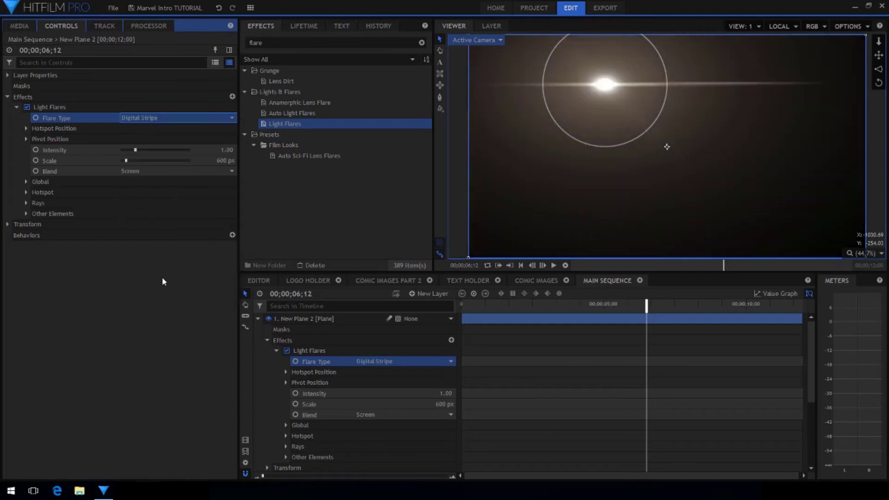
# - Set the Light Flares Global color to RGB 155, 220, 255 and its Hue Shift to 8.0
pyautogui.click(24, 180)
pyautogui.click(166, 192)
pyautogui.write('1')
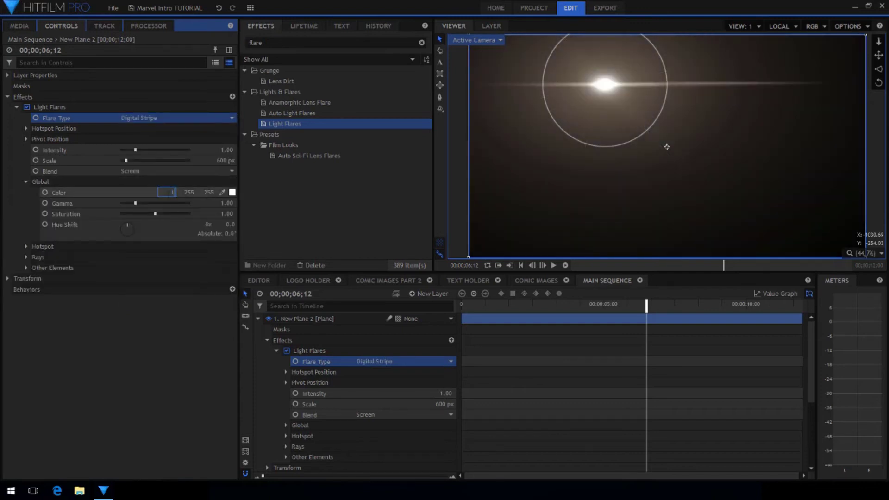
pyautogui.write('55')
pyautogui.press('Return')
pyautogui.click(189, 192)
pyautogui.write('220')
pyautogui.press('Return')
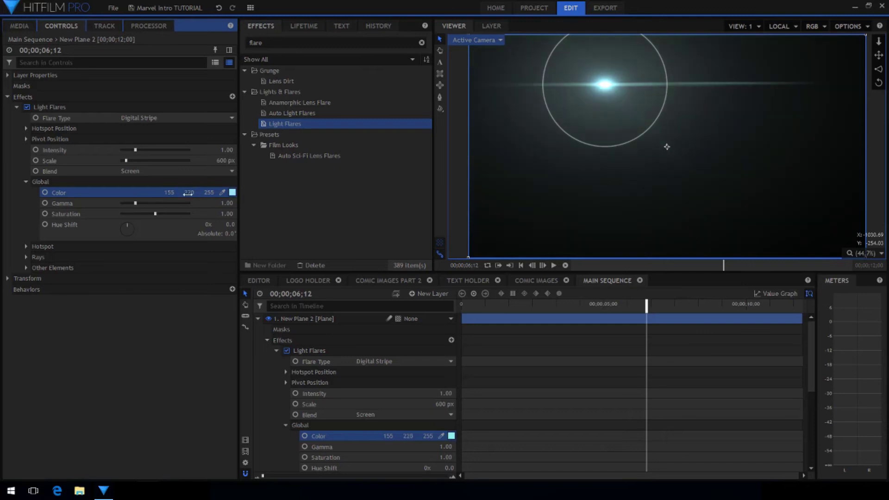
pyautogui.moveTo(226, 224); pyautogui.dragTo(228, 224)
# - Set the flare's Other Elements Brightness to 2.14 and their color to RGB 76, 194, 255
pyautogui.click(27, 267)
pyautogui.moveTo(135, 279); pyautogui.dragTo(154, 278)
pyautogui.moveTo(240, 278); pyautogui.dragTo(230, 279)
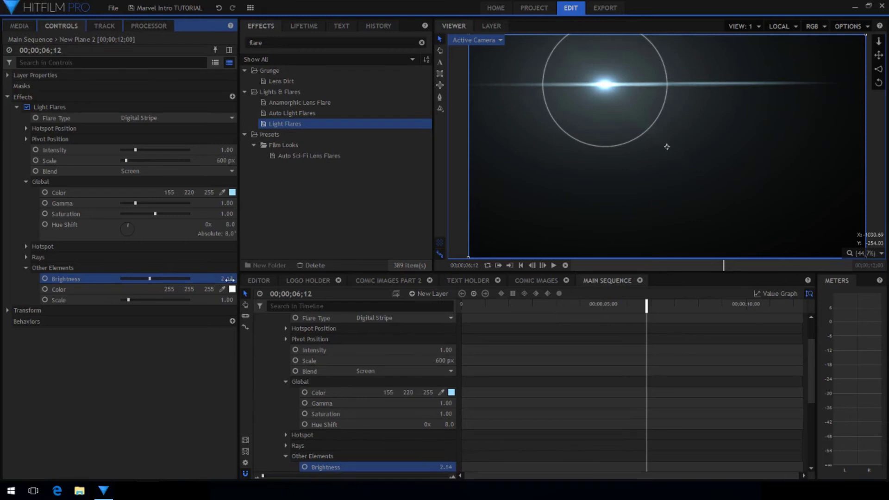
pyautogui.click(172, 290)
pyautogui.write('76')
pyautogui.press('Return')
pyautogui.click(186, 291)
pyautogui.write('194')
pyautogui.press('Return')
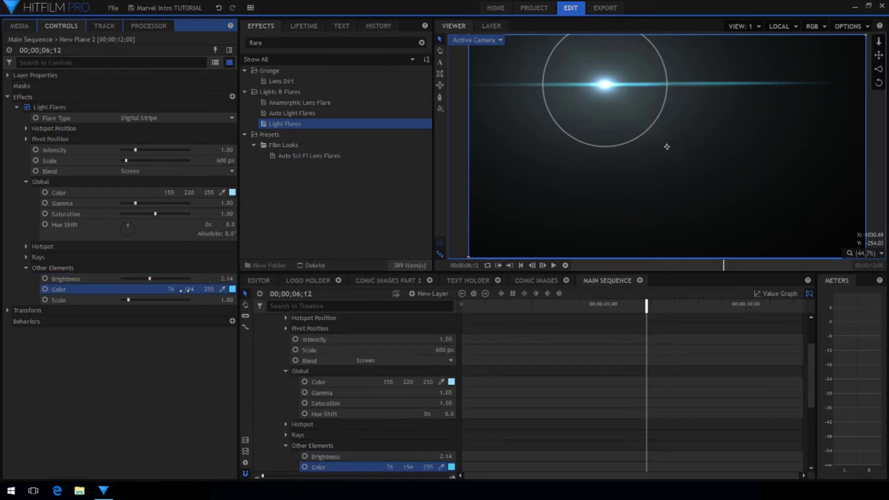
# - Stretch the flare plane horizontally by setting its X scale to 215%
pyautogui.click(7, 311)
pyautogui.click(124, 353)
pyautogui.click(193, 354)
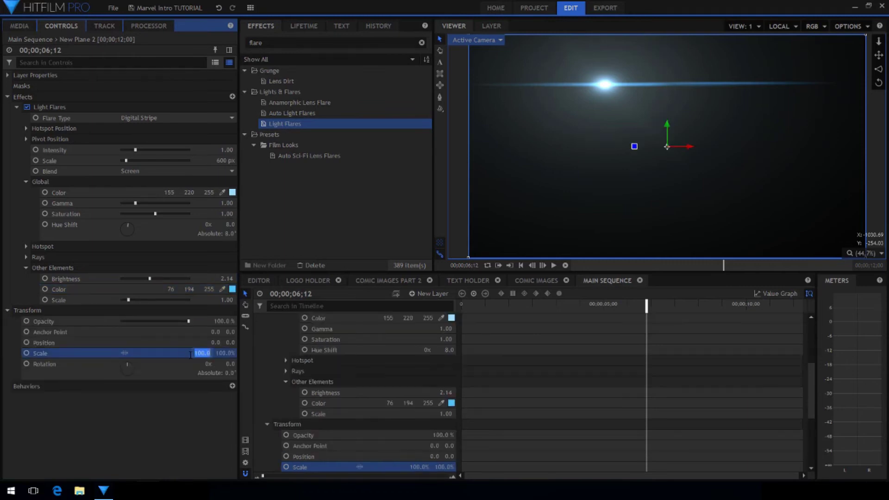
pyautogui.write('200')
pyautogui.press('Return')
pyautogui.click(191, 354)
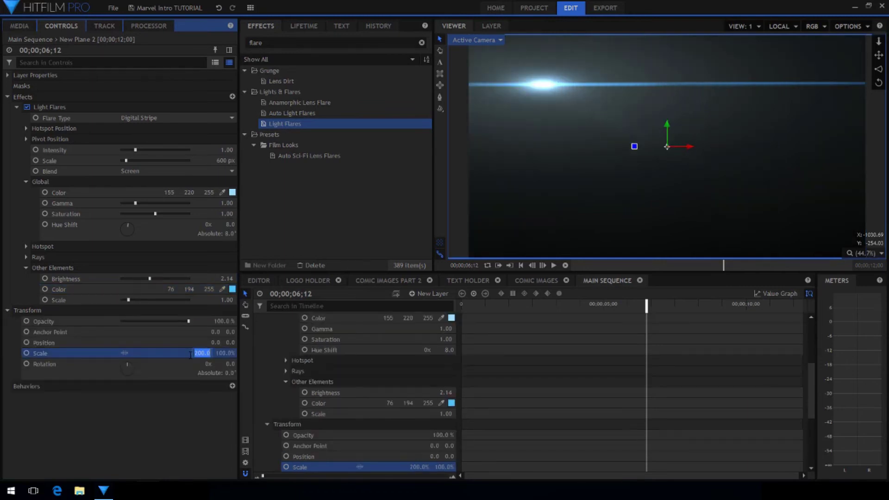
pyautogui.write('215')
pyautogui.press('Return')
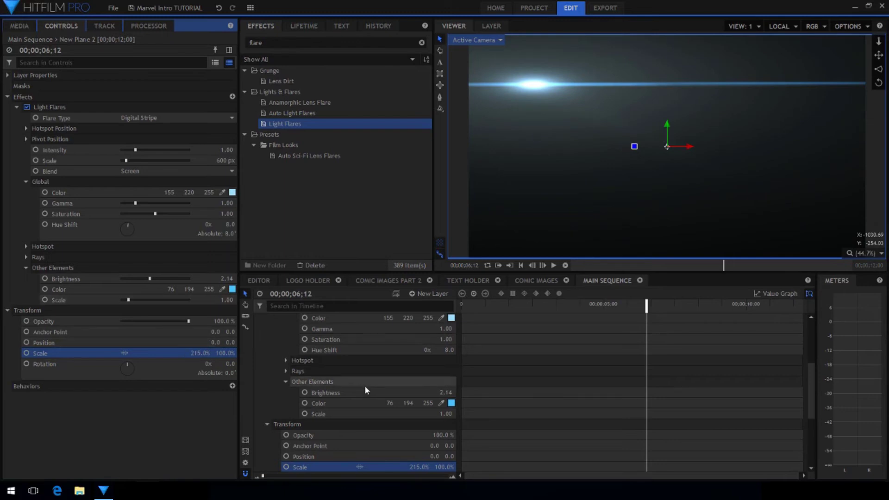
# - Set the blend mode of the New Plane 2 layer to Add
pyautogui.scroll(5, 365, 385)
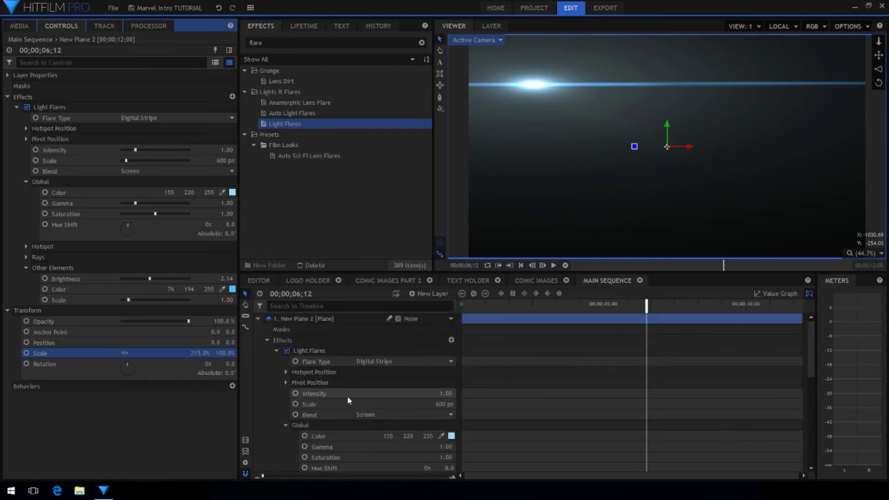
pyautogui.click(332, 373)
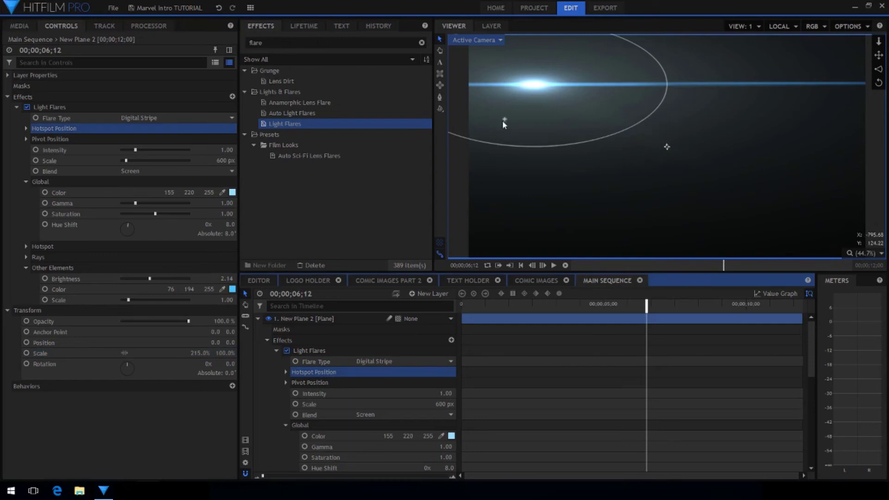
pyautogui.click(318, 321)
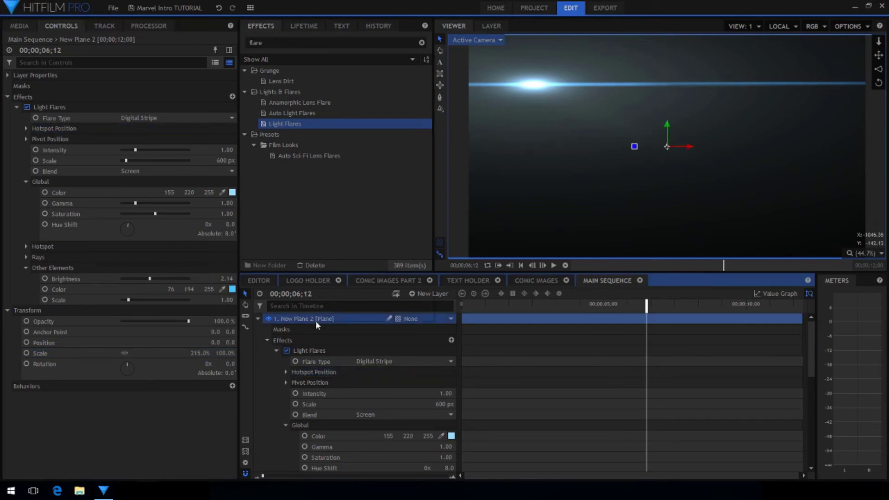
pyautogui.rightClick(315, 321)
pyautogui.moveTo(380, 52)
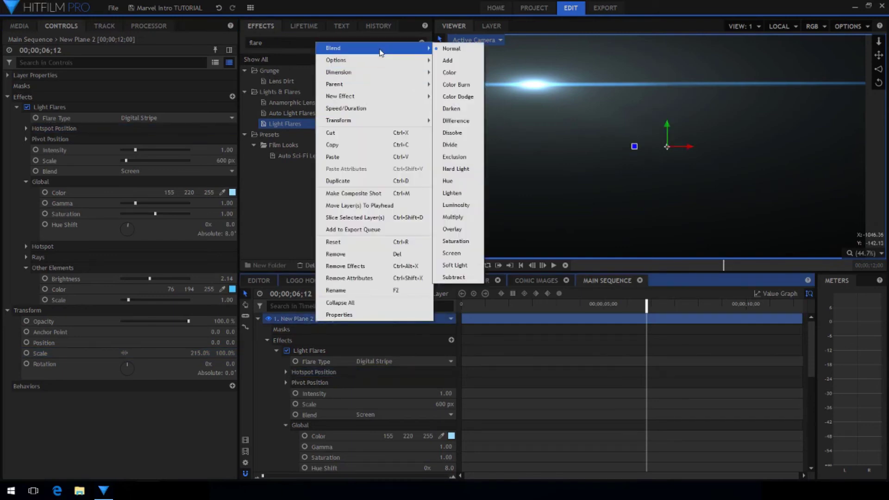
pyautogui.click(446, 60)
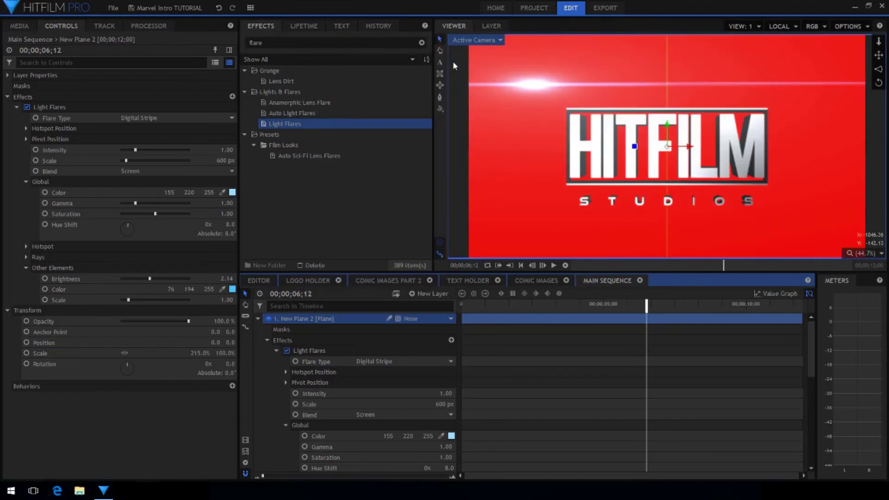
# - Move the flare hotspot to about -634, -271 and enable keyframing for its Center and Intensity at 00;00;06;12
pyautogui.click(306, 351)
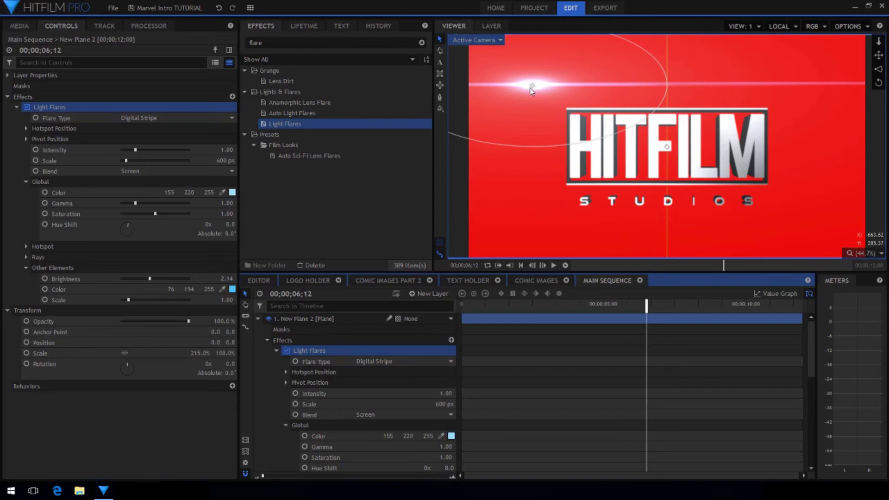
pyautogui.moveTo(534, 89); pyautogui.dragTo(370, 201)
pyautogui.click(285, 372)
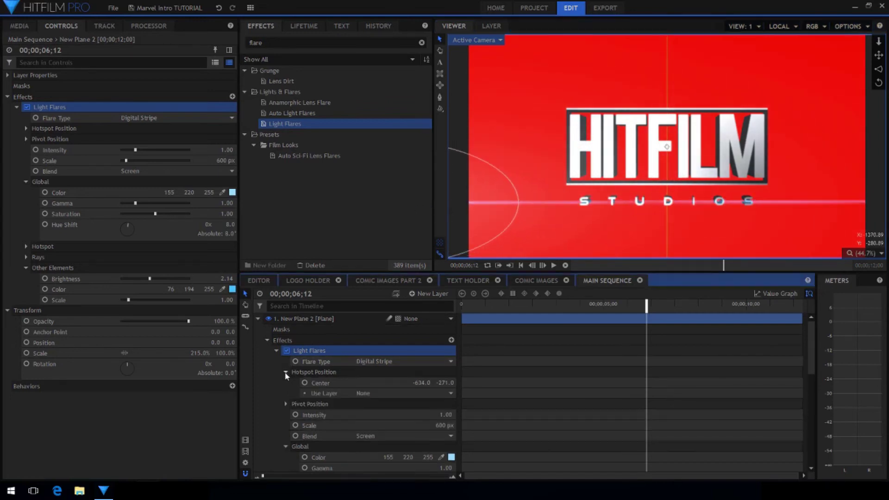
pyautogui.click(304, 382)
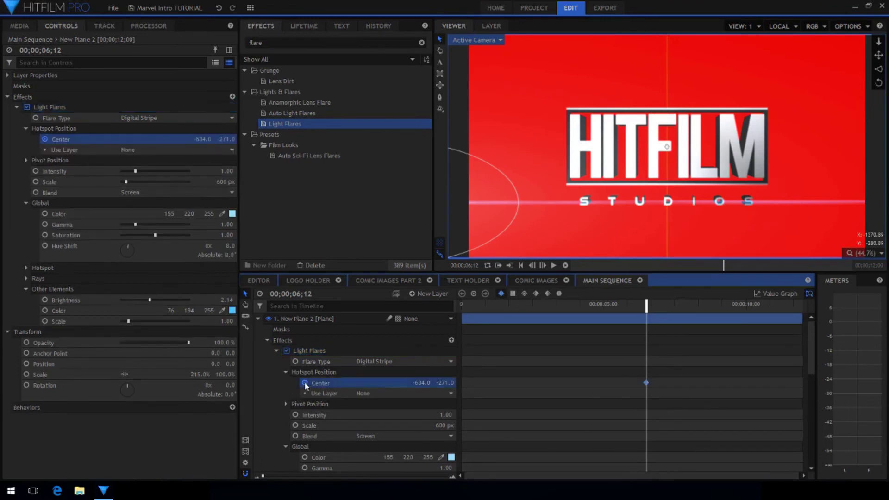
pyautogui.click(296, 416)
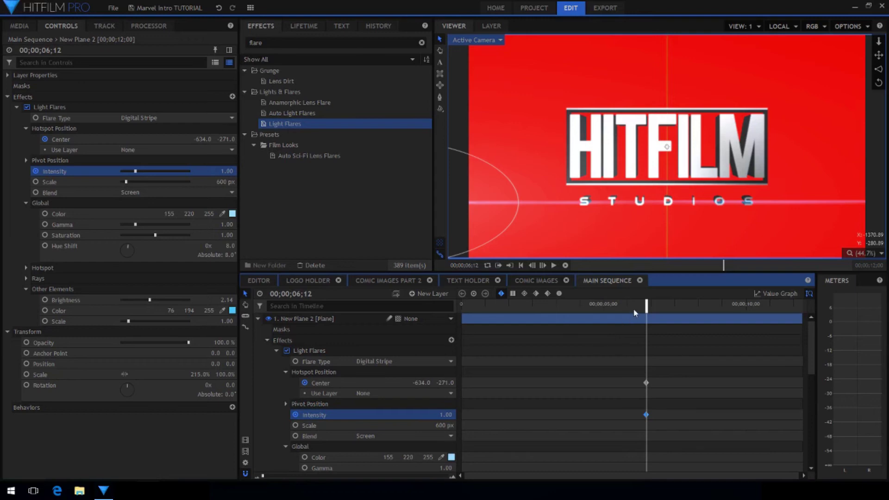
# - Add an Intensity keyframe at 00;00;07;12 and keyframe the hotspot Center at 675, -271 at 00;00;08;12
pyautogui.moveTo(665, 309); pyautogui.dragTo(674, 305)
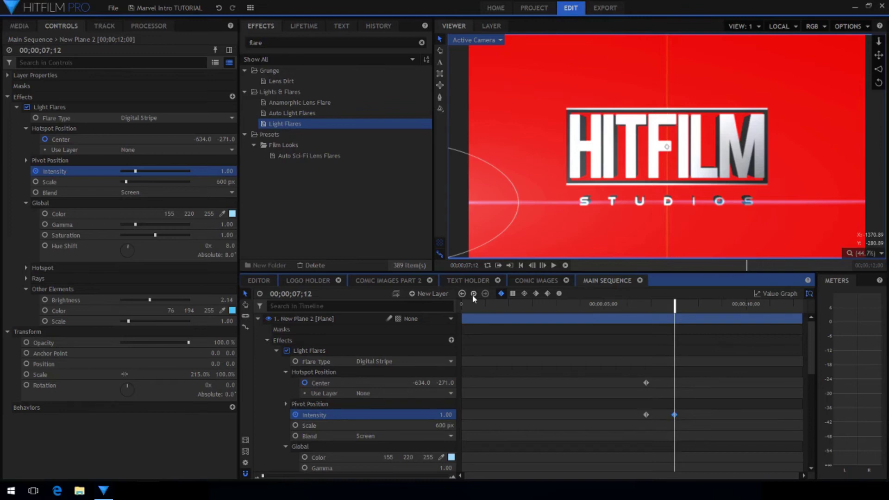
pyautogui.click(701, 305)
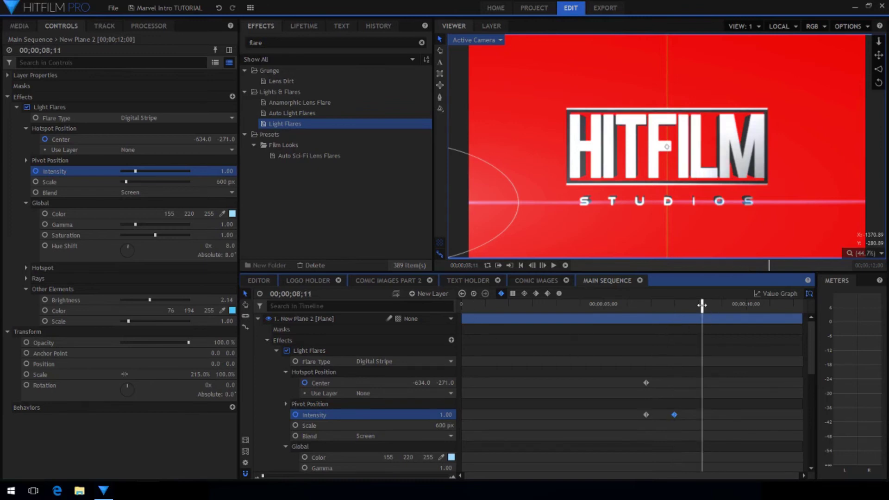
pyautogui.moveTo(701, 304); pyautogui.dragTo(703, 305)
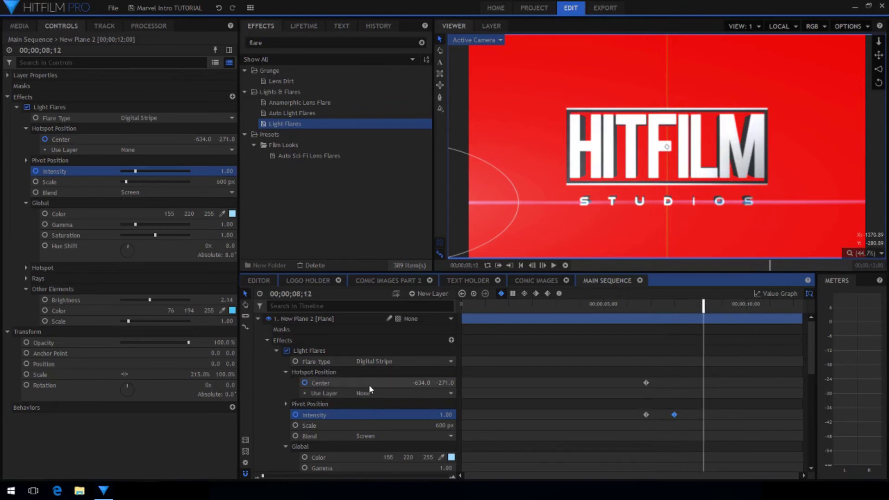
pyautogui.moveTo(418, 383); pyautogui.dragTo(561, 383)
pyautogui.moveTo(491, 383); pyautogui.dragTo(698, 383)
# - Set the flare's Intensity keyframes to 0 at 00;00;06;12 and 00;00;08;12, and to 1.7 at 00;00;07;12
pyautogui.click(448, 414)
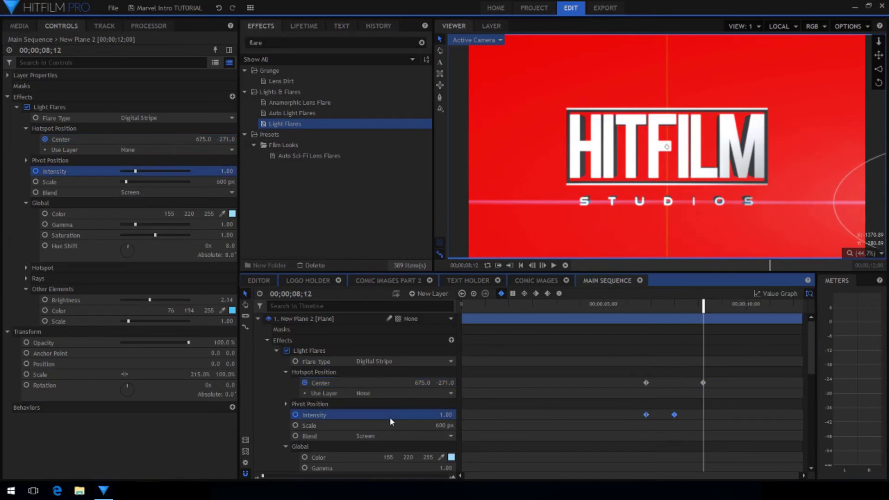
pyautogui.moveTo(443, 414); pyautogui.dragTo(398, 414)
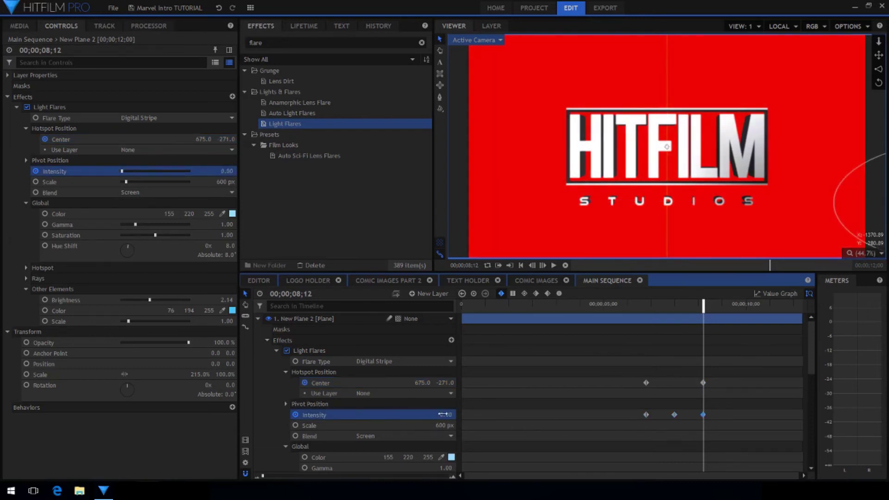
pyautogui.click(646, 414)
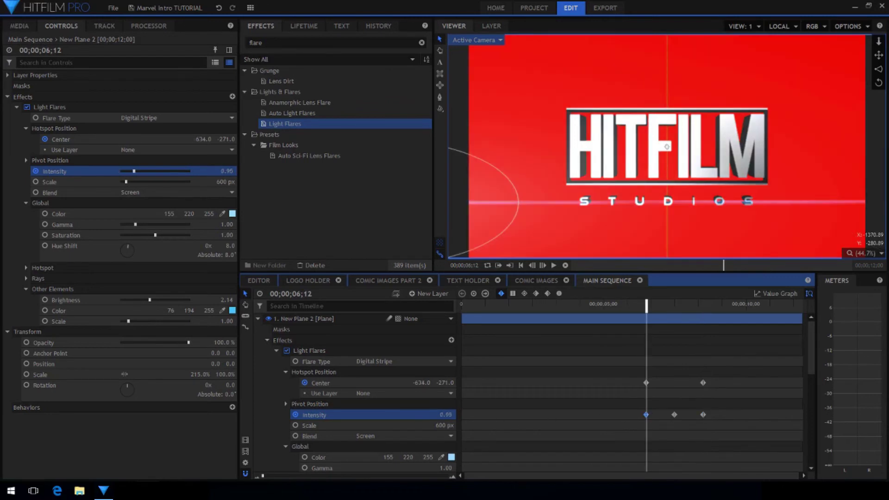
pyautogui.moveTo(444, 414); pyautogui.dragTo(399, 415)
pyautogui.moveTo(647, 306); pyautogui.dragTo(670, 306)
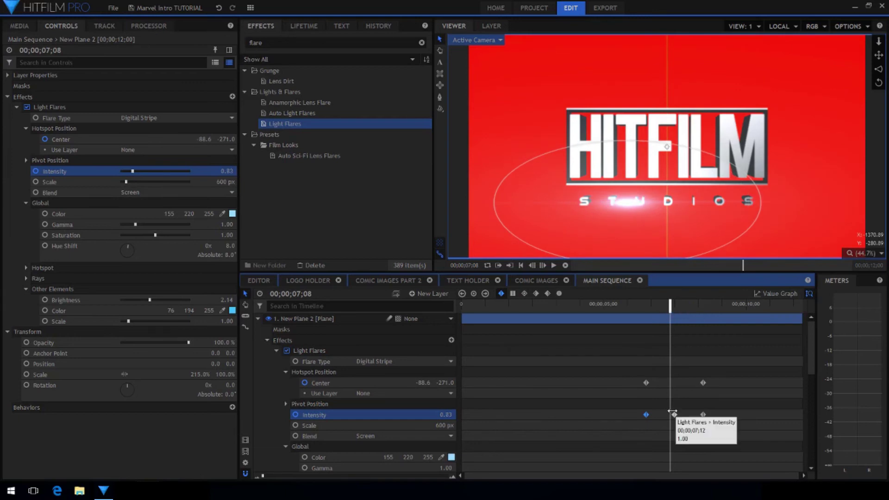
pyautogui.click(675, 414)
pyautogui.click(451, 416)
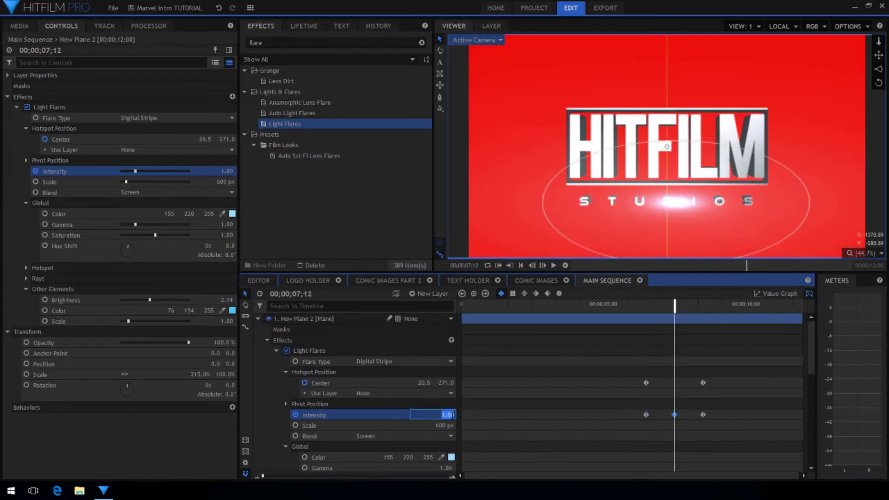
pyautogui.write('1.7')
pyautogui.press('Return')
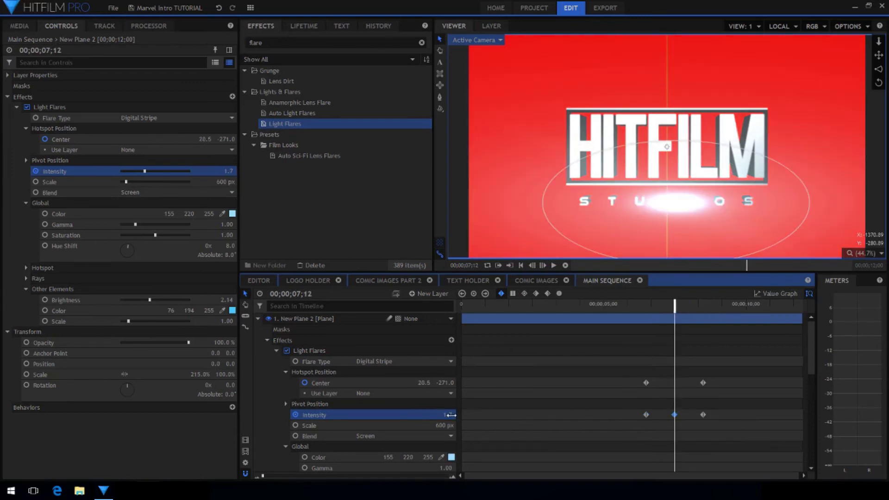
# - Move the flare's Pivot Position center to about -542.9, -277.0, outside the frame, and scale the viewer to fit
pyautogui.click(646, 382)
pyautogui.click(350, 406)
pyautogui.scroll(-4, 555, 199)
pyautogui.scroll(1, 555, 199)
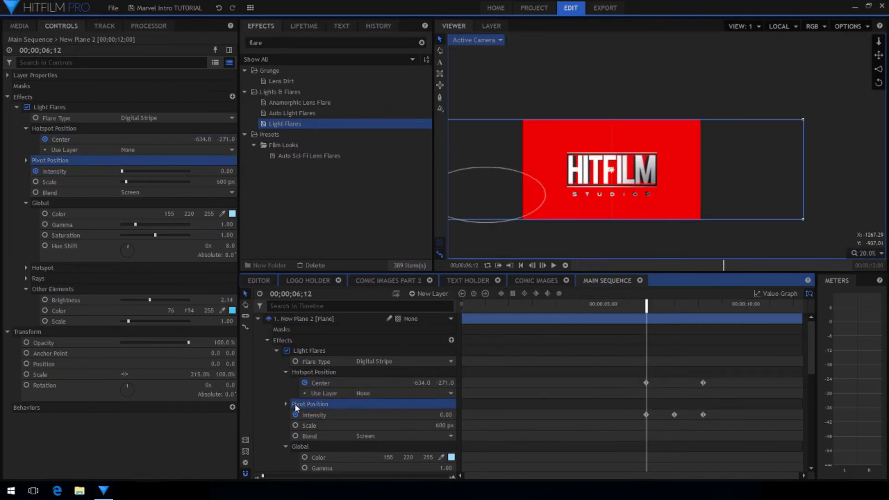
pyautogui.click(286, 404)
pyautogui.click(322, 415)
pyautogui.moveTo(584, 214); pyautogui.dragTo(632, 215)
pyautogui.moveTo(658, 171); pyautogui.dragTo(530, 203)
pyautogui.moveTo(647, 306); pyautogui.dragTo(689, 318)
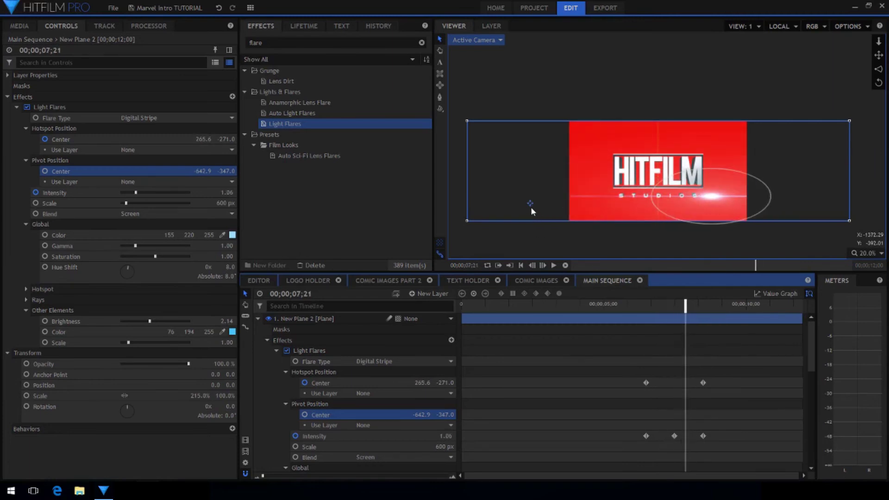
pyautogui.moveTo(531, 204); pyautogui.dragTo(541, 205)
pyautogui.click(844, 252)
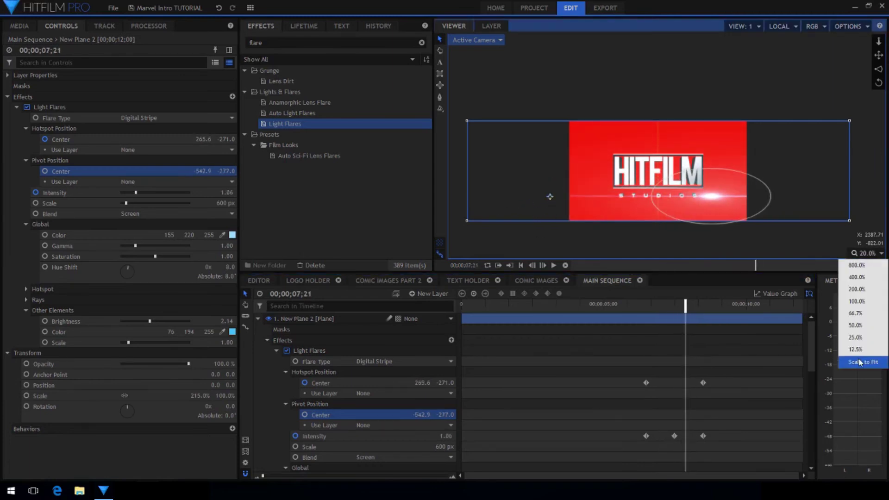
pyautogui.click(861, 363)
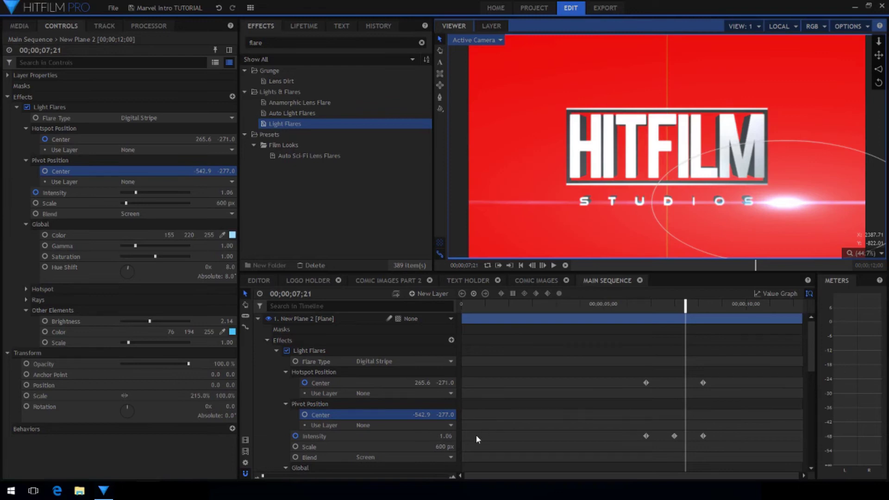
# - Set the flare's Intensity keyframes to smooth interpolation and collapse the New Plane 2 layer
pyautogui.click(372, 435)
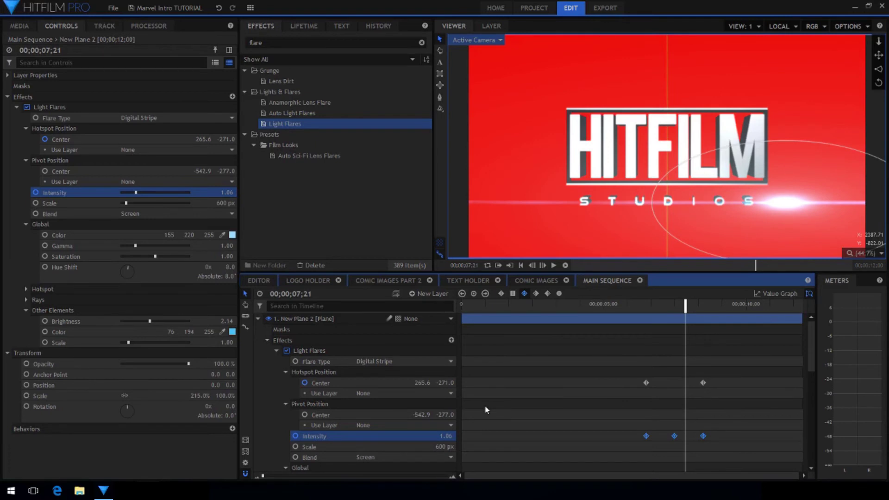
pyautogui.click(383, 383)
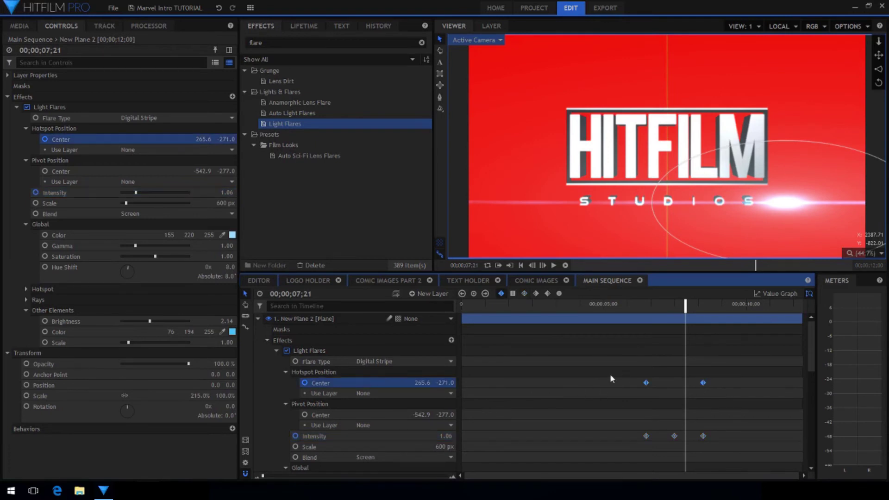
pyautogui.click(258, 319)
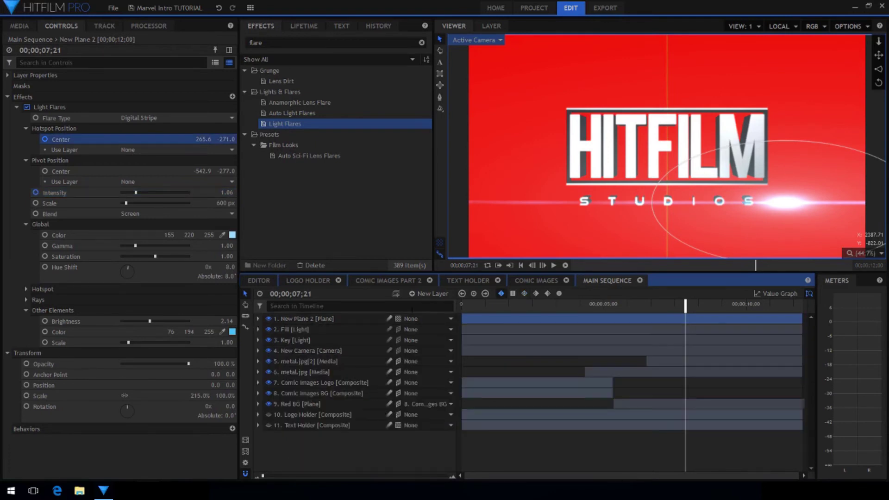
# - Add a new point layer to the Main Sequence and name it Flare Control
pyautogui.click(424, 293)
pyautogui.click(418, 367)
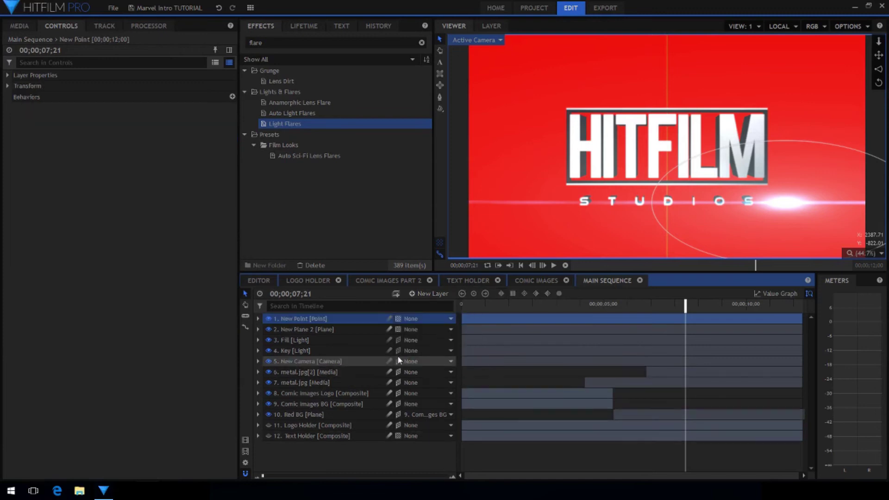
pyautogui.doubleClick(314, 319)
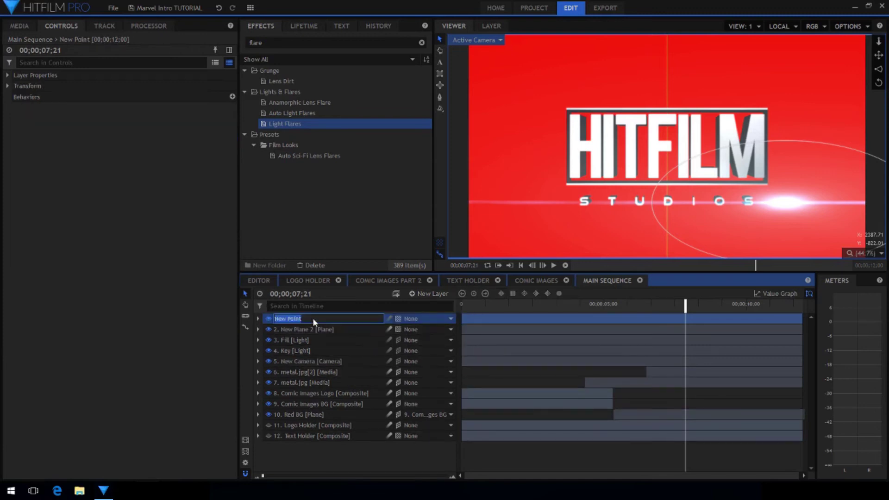
pyautogui.write('Flare Control')
pyautogui.press('Return')
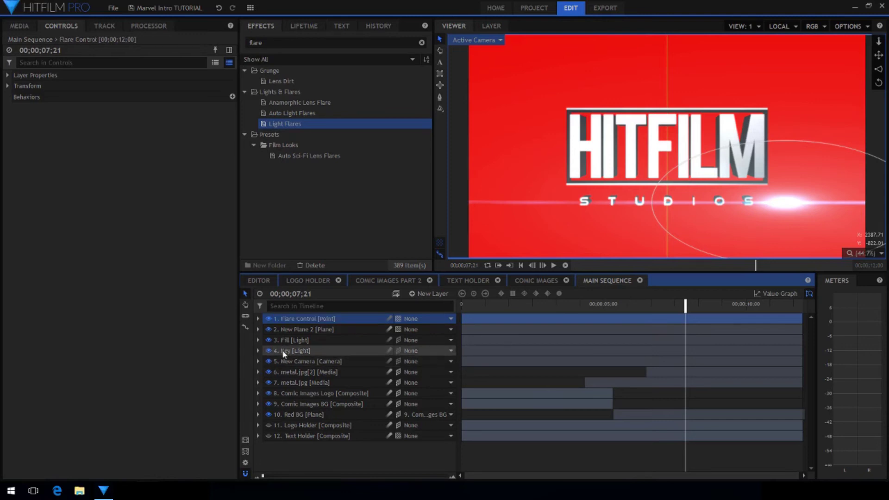
# - Trim the starts of the Flare Control and New Plane 2 layers to the first Hotspot Position keyframe at 00;00;06;12
pyautogui.click(258, 330)
pyautogui.click(358, 393)
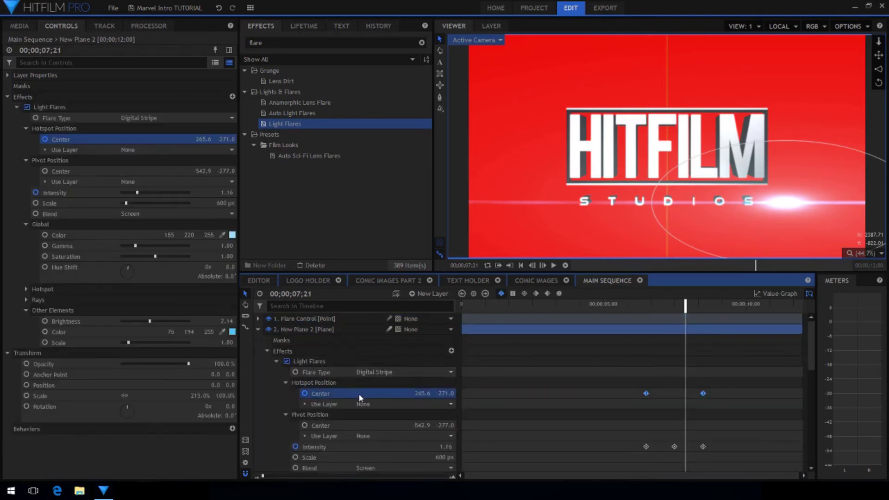
pyautogui.click(462, 294)
pyautogui.click(304, 330)
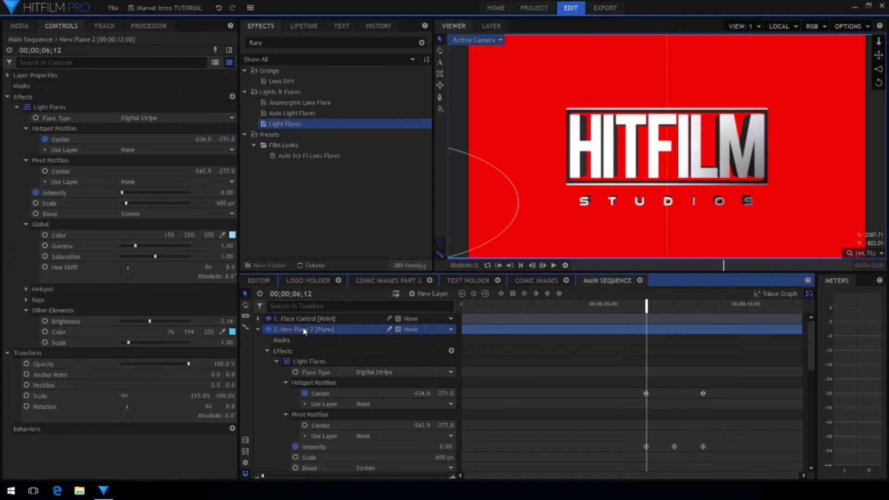
pyautogui.keyDown('shift'); pyautogui.click(310, 321); pyautogui.keyUp('shift')
pyautogui.moveTo(463, 323); pyautogui.dragTo(647, 323)
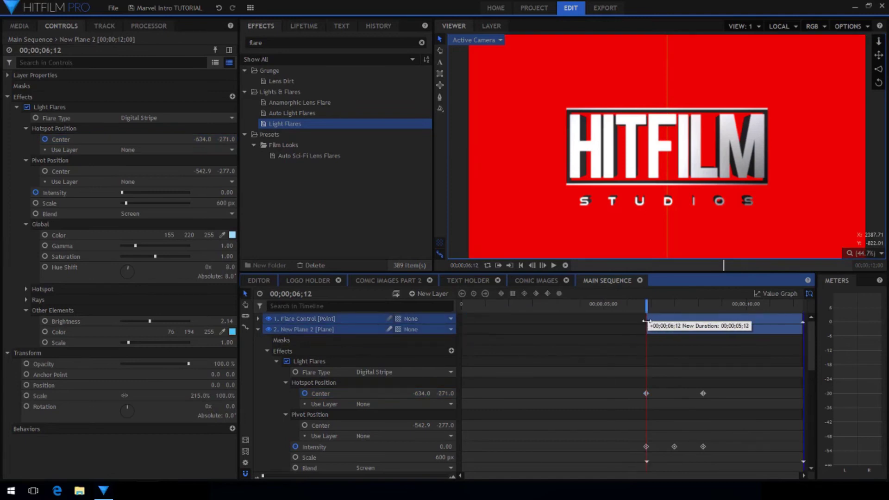
# - Copy the flare's Hotspot Position center keyframes and paste them onto the Flare Control layer's Position
pyautogui.click(352, 394)
pyautogui.rightClick(353, 398)
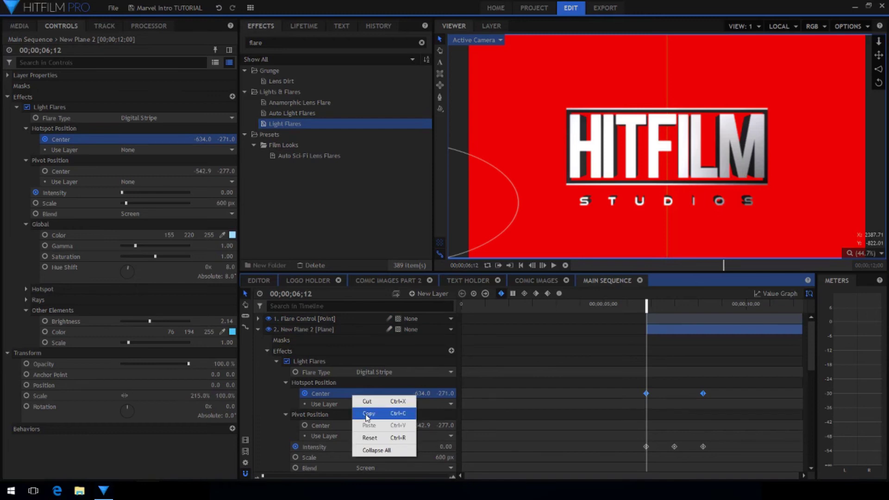
pyautogui.click(368, 414)
pyautogui.click(320, 318)
pyautogui.click(7, 86)
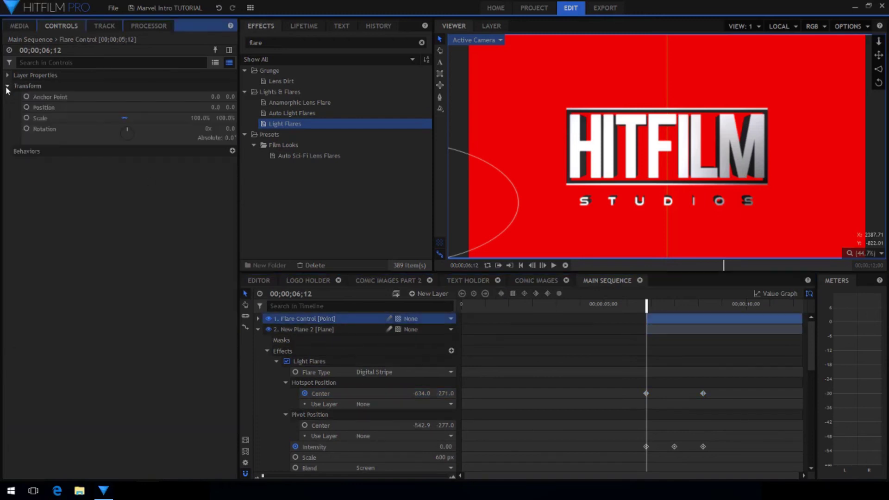
pyautogui.click(44, 108)
pyautogui.rightClick(52, 108)
pyautogui.click(70, 135)
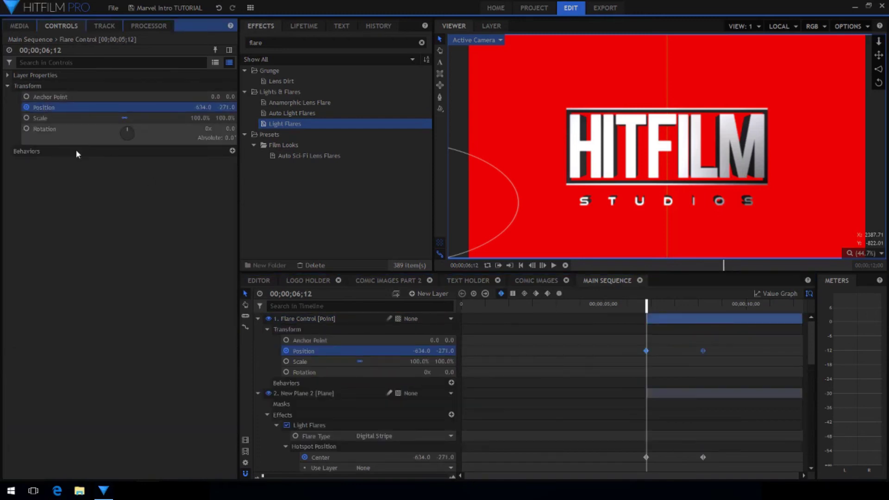
# - Remove the keyframes from the flare's Hotspot Position center and set it to 0, 0
pyautogui.scroll(-1, 341, 411)
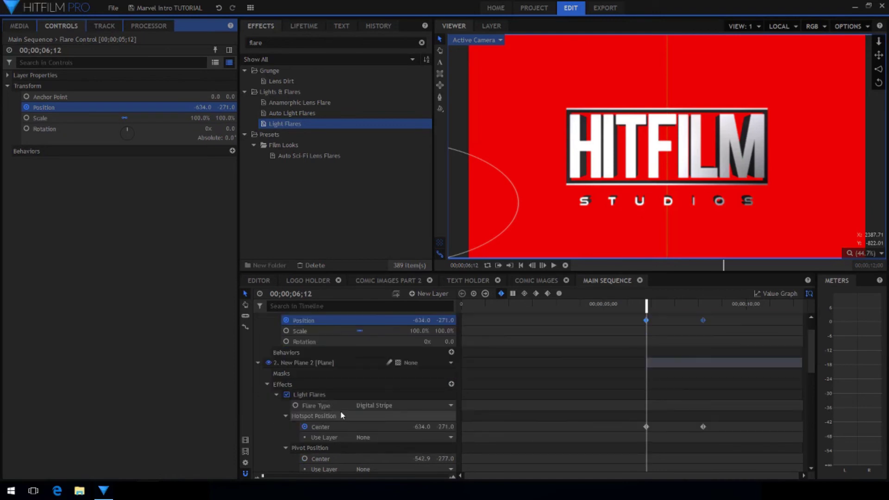
pyautogui.click(324, 426)
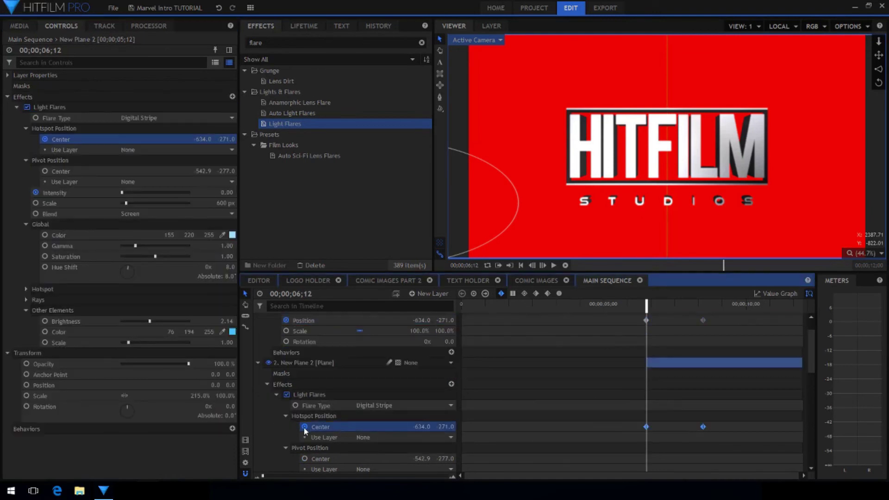
pyautogui.click(305, 427)
pyautogui.click(422, 427)
pyautogui.write('0')
pyautogui.press('Return')
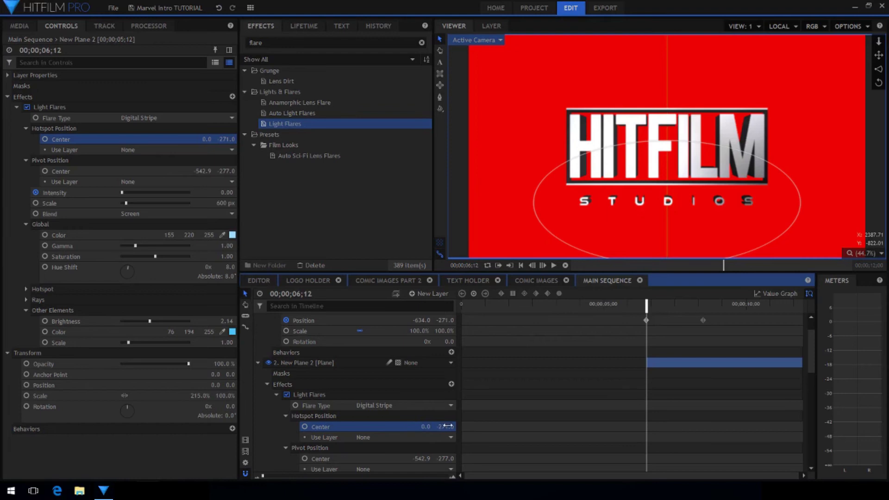
pyautogui.click(448, 426)
pyautogui.write('0')
pyautogui.press('Return')
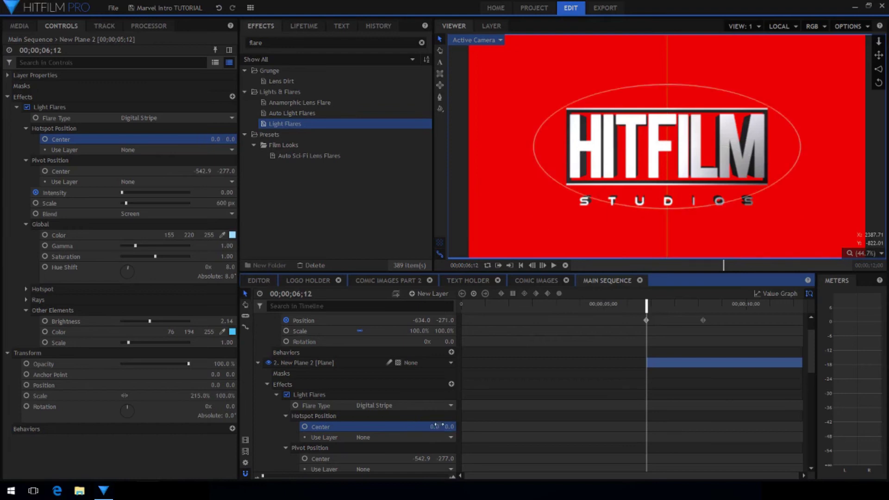
# - Make the flare's Hotspot Position use the Flare Control layer and scrub through the start of the motion
pyautogui.click(373, 437)
pyautogui.click(393, 337)
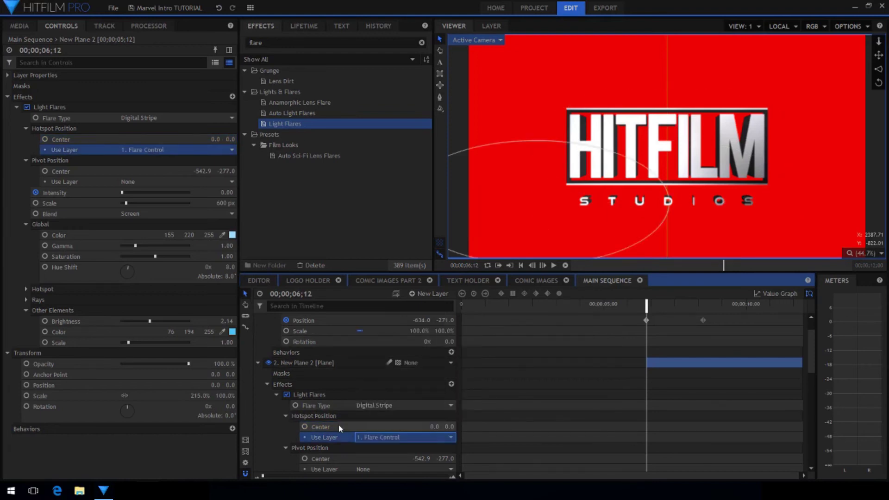
pyautogui.moveTo(652, 306)
pyautogui.mouseDown()
pyautogui.moveTo(716, 309)
pyautogui.moveTo(643, 304)
pyautogui.mouseUp()
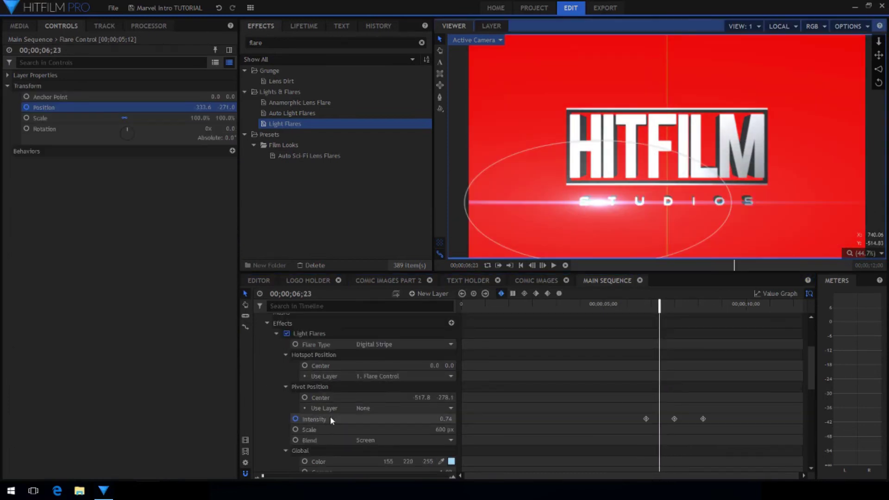
# - Spread the flare's peak Intensity over two middle keyframes so it holds longer, and preview the flare's sweep
pyautogui.click(331, 420)
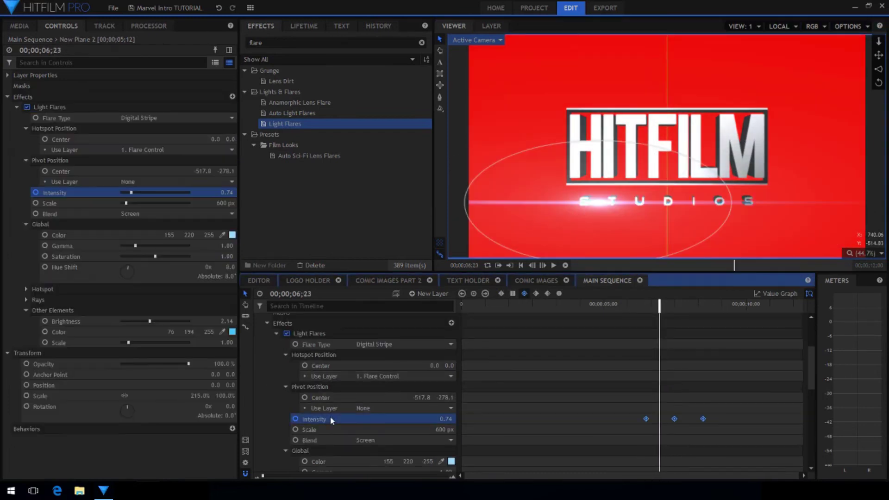
pyautogui.click(675, 419)
pyautogui.moveTo(674, 419)
pyautogui.mouseDown()
pyautogui.moveTo(664, 419)
pyautogui.moveTo(679, 419)
pyautogui.mouseUp()
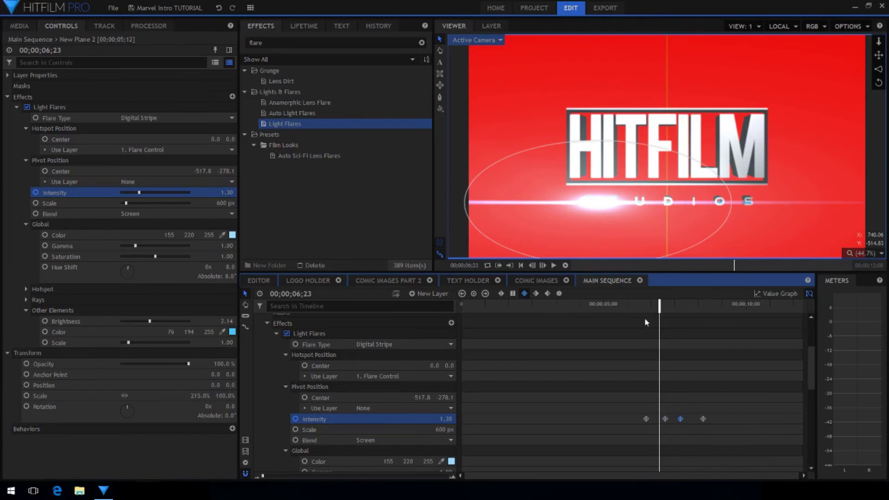
pyautogui.moveTo(640, 307); pyautogui.dragTo(697, 311)
# - Collapse the Flare Control and New Plane 2 layers and rename New Plane 2 as Flare
pyautogui.scroll(3, 295, 391)
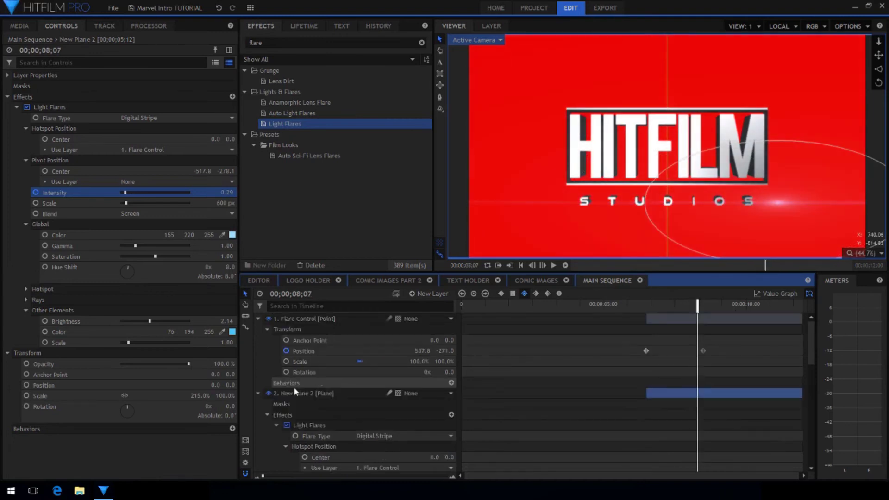
pyautogui.click(257, 393)
pyautogui.click(258, 319)
pyautogui.click(300, 330)
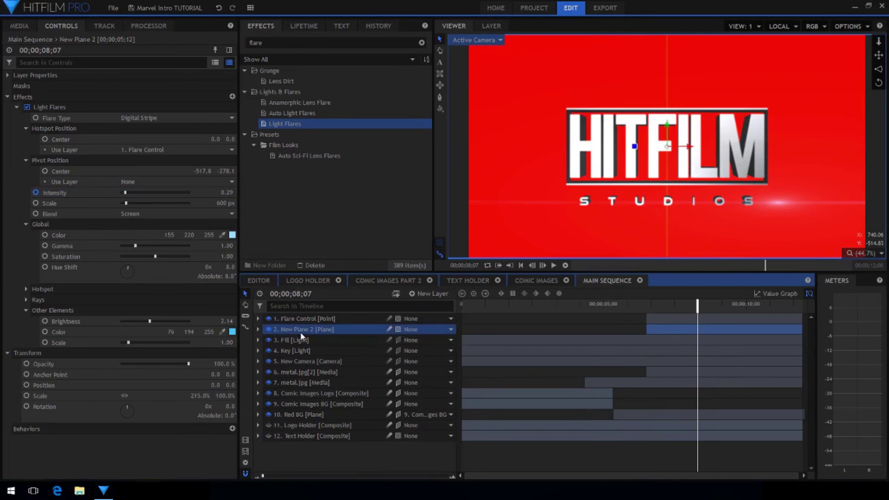
pyautogui.doubleClick(300, 331)
pyautogui.write('Flare')
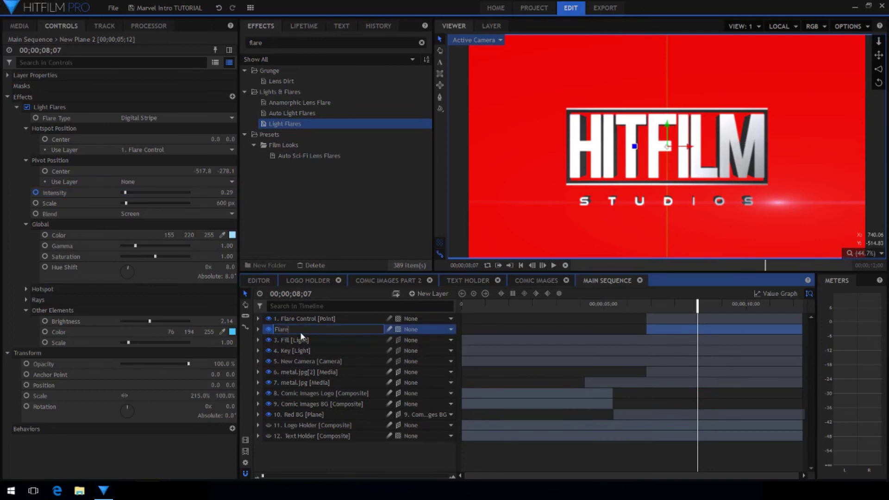
pyautogui.press('Return')
# - Add the white New Plane 1 above all layers, starting at the flare layers' start, and name it Text Matte
pyautogui.click(19, 26)
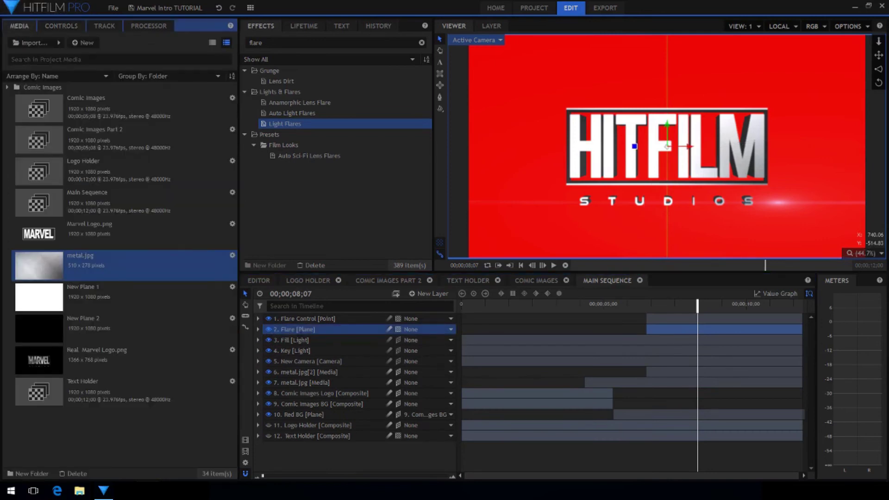
pyautogui.click(89, 303)
pyautogui.moveTo(65, 295); pyautogui.dragTo(648, 318)
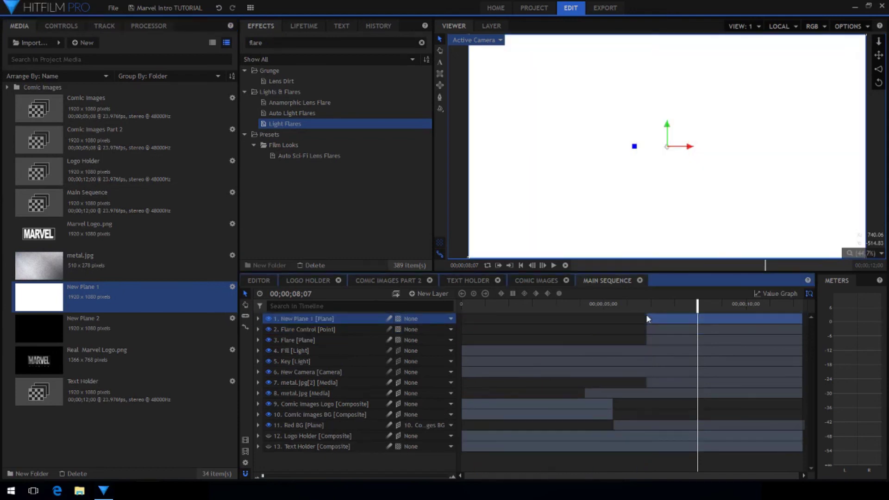
pyautogui.doubleClick(296, 318)
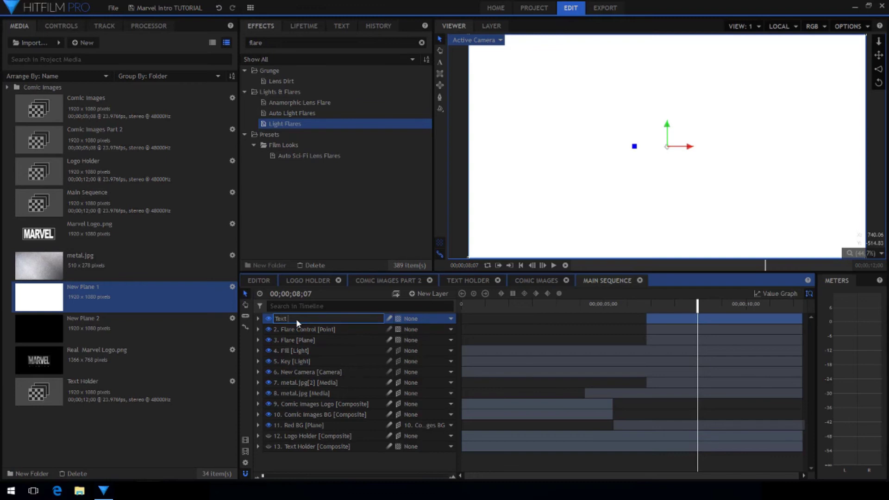
pyautogui.write('Text Matte')
pyautogui.press('Return')
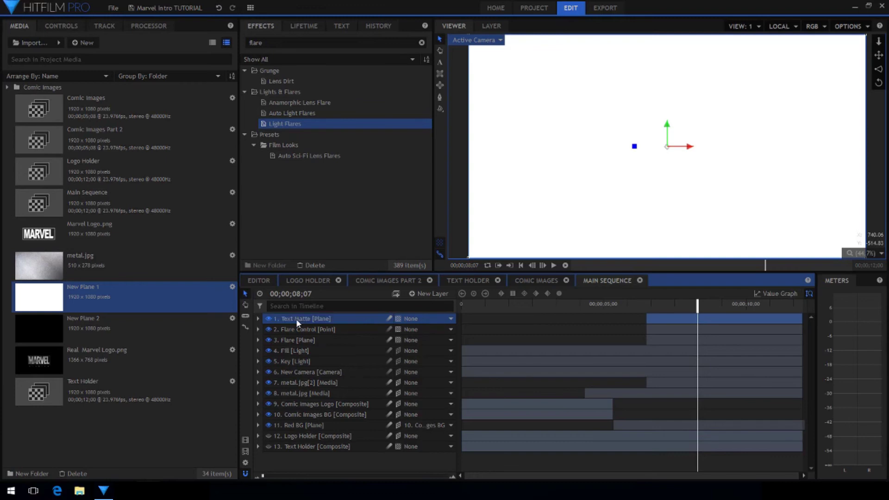
# - Hide the Text Matte layer and draw a rectangular mask from the logo's right edge to the frame's lower-left corner
pyautogui.click(269, 319)
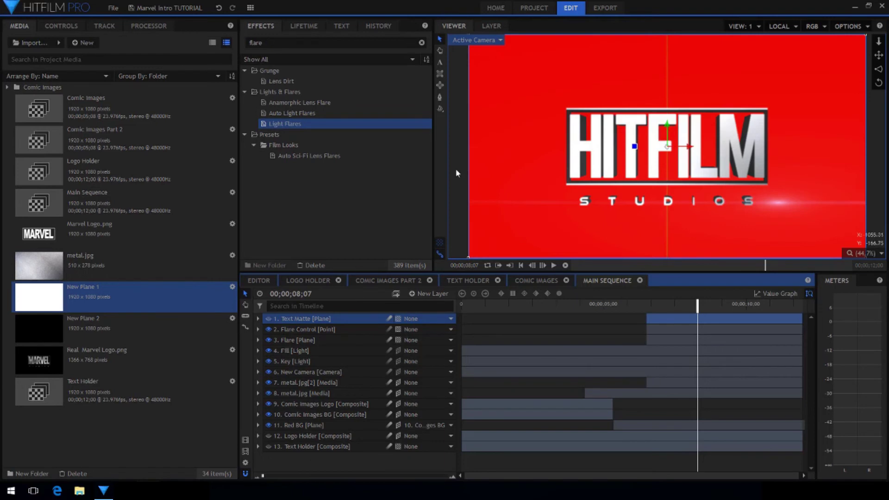
pyautogui.click(442, 72)
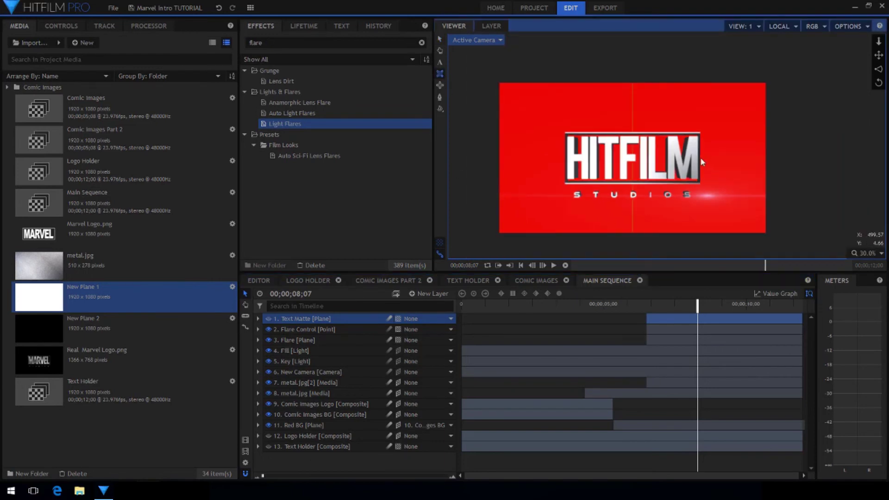
pyautogui.moveTo(699, 149); pyautogui.dragTo(498, 232)
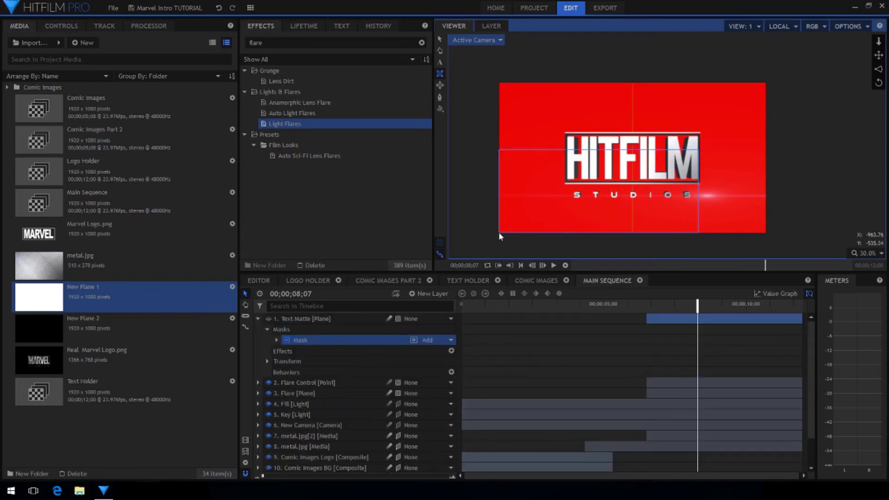
# - Show the Text Matte layer and set its mask's Feather Strength to 46 px
pyautogui.click(269, 319)
pyautogui.click(276, 340)
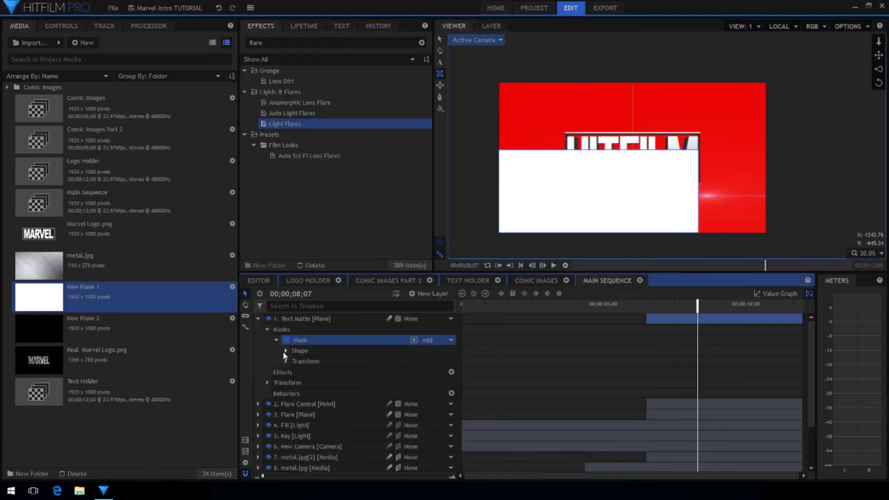
pyautogui.click(285, 350)
pyautogui.click(451, 384)
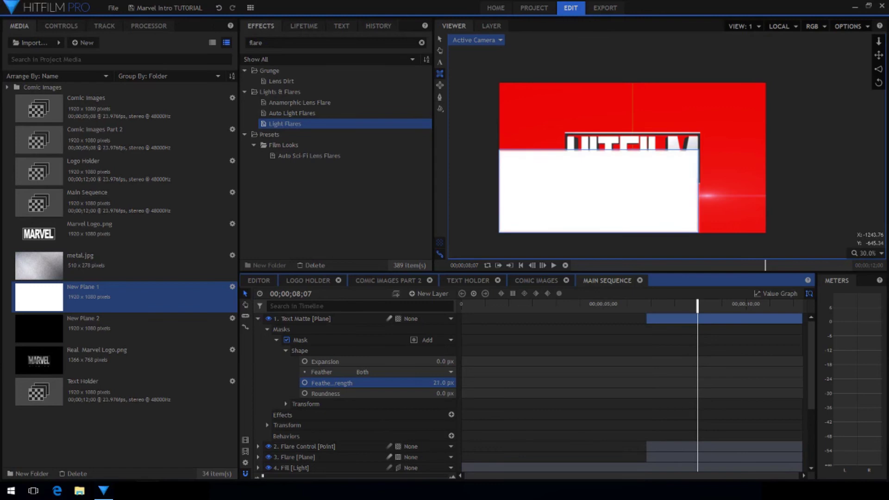
pyautogui.moveTo(443, 383); pyautogui.dragTo(464, 383)
pyautogui.scroll(4, 693, 207)
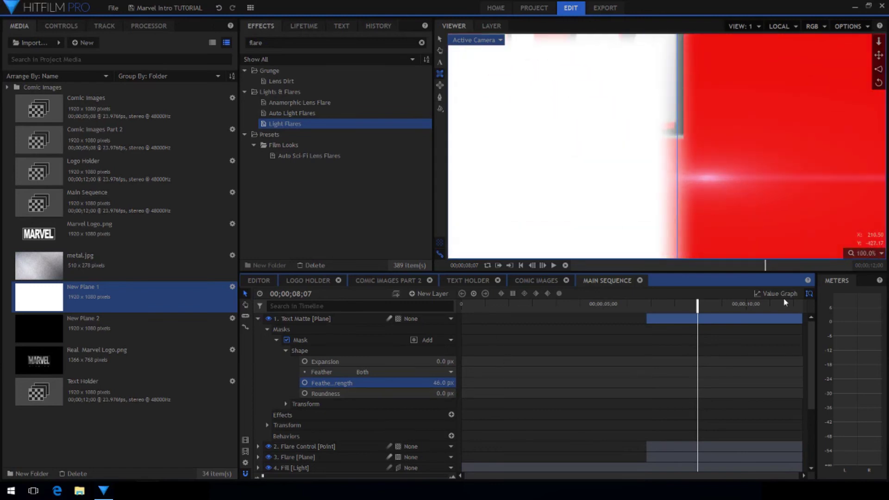
# - Scale the viewer to fit and place the playhead at Flare Control's last Position keyframe, 00;00;08;12
pyautogui.click(866, 254)
pyautogui.click(861, 363)
pyautogui.click(258, 318)
pyautogui.click(257, 329)
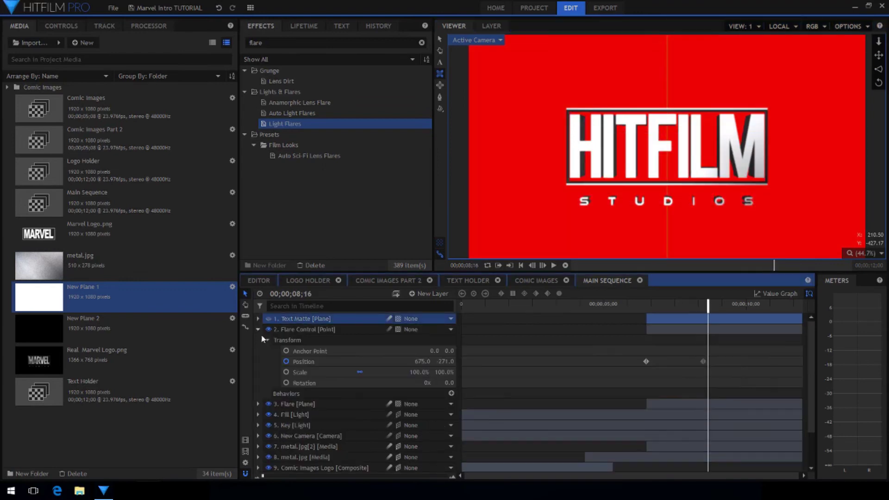
pyautogui.click(703, 362)
pyautogui.click(258, 329)
# - Reposition the Text Matte mask so it is centred horizontally over the STUDIOS text, checking with the layer hidden
pyautogui.click(305, 318)
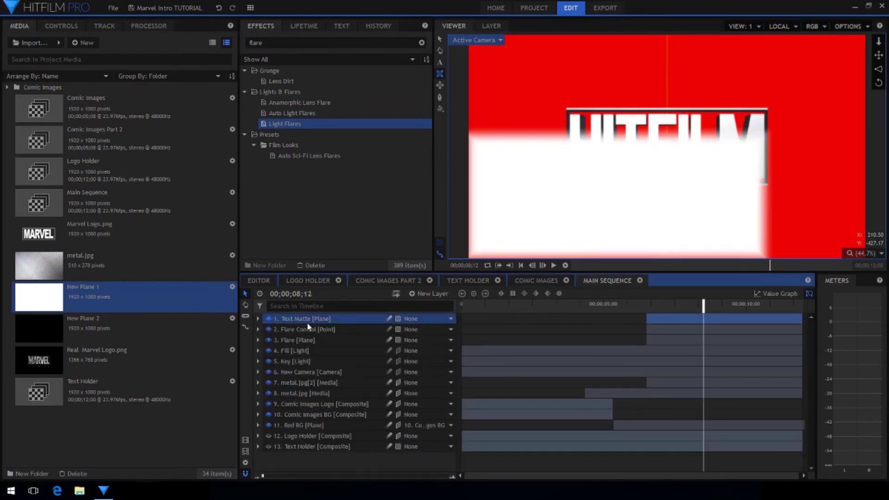
pyautogui.click(62, 25)
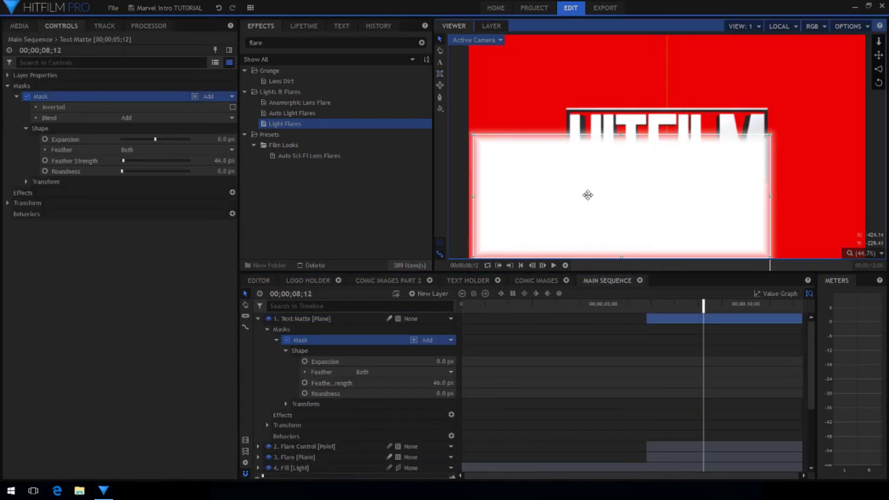
pyautogui.moveTo(588, 195); pyautogui.dragTo(625, 203)
pyautogui.click(268, 319)
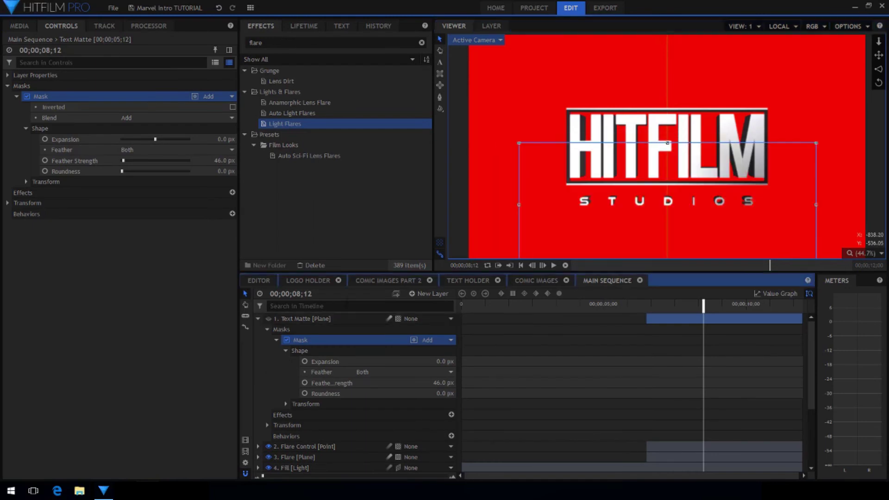
pyautogui.moveTo(698, 219)
pyautogui.mouseDown()
pyautogui.moveTo(697, 196)
pyautogui.moveTo(699, 212)
pyautogui.mouseUp()
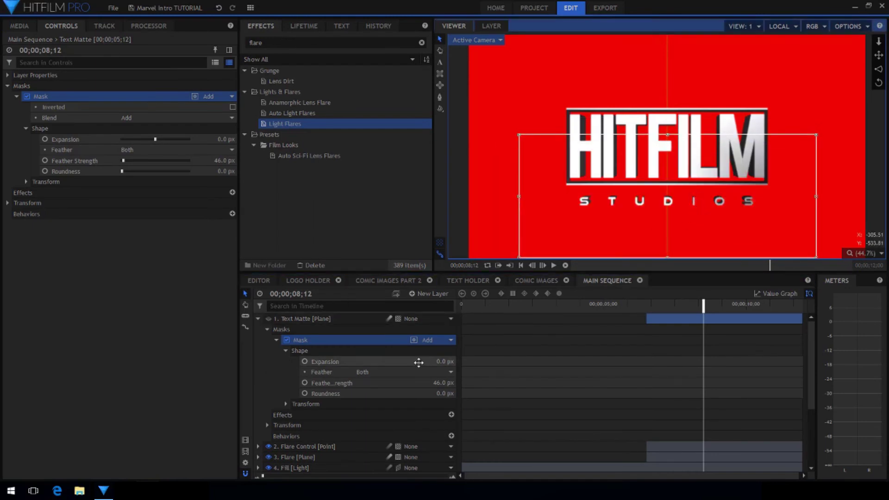
pyautogui.click(268, 319)
pyautogui.click(258, 319)
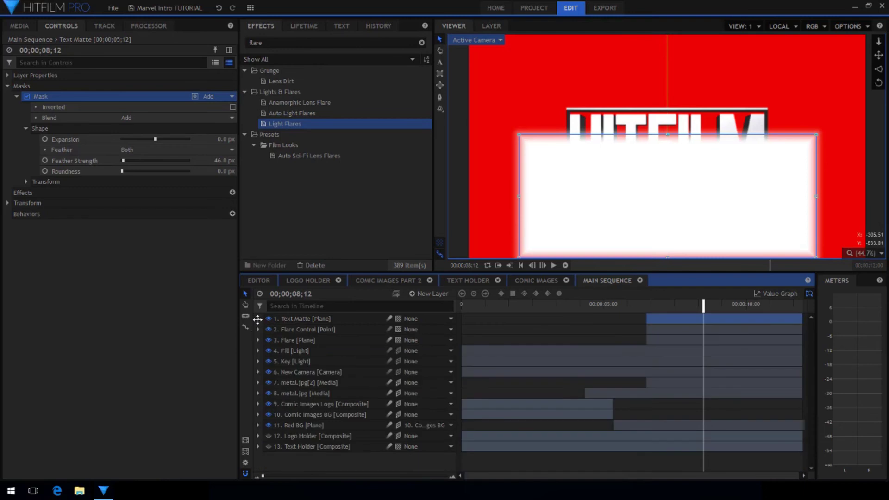
# - Duplicate the Flare Control point layer
pyautogui.click(287, 330)
pyautogui.rightClick(315, 330)
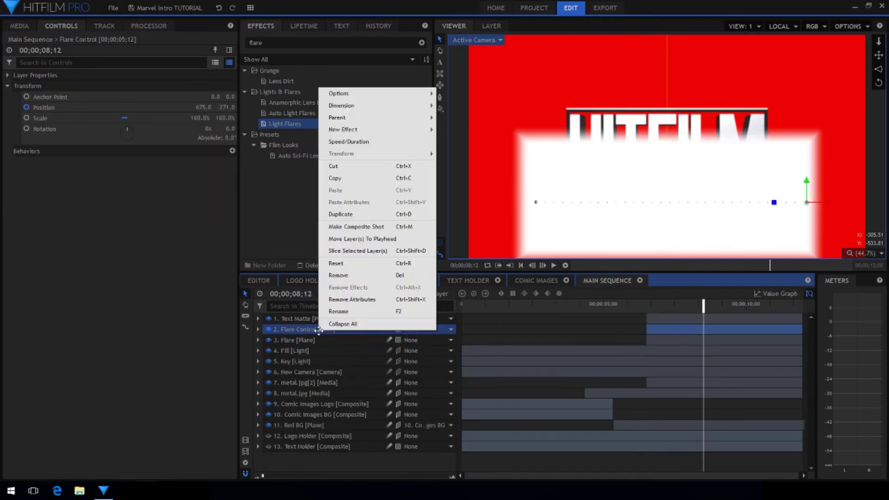
pyautogui.click(352, 213)
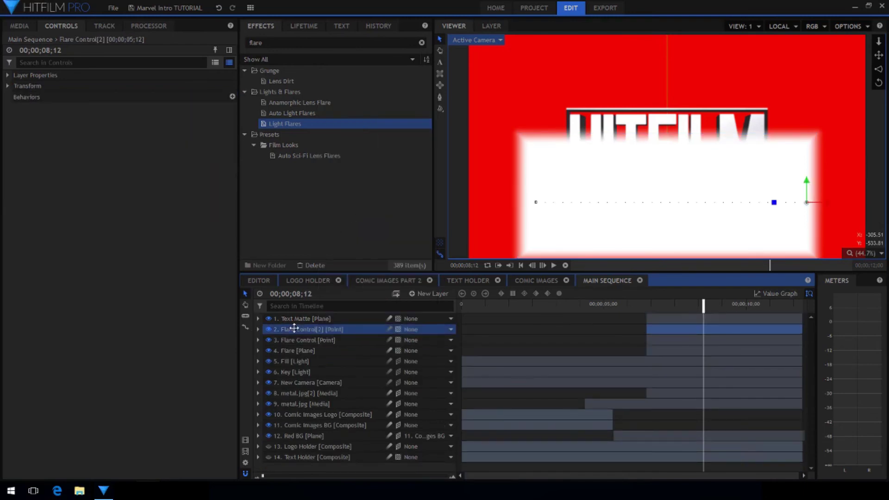
# - Rename the duplicated Flare Control[2] point layer as Matte Control
pyautogui.doubleClick(341, 330)
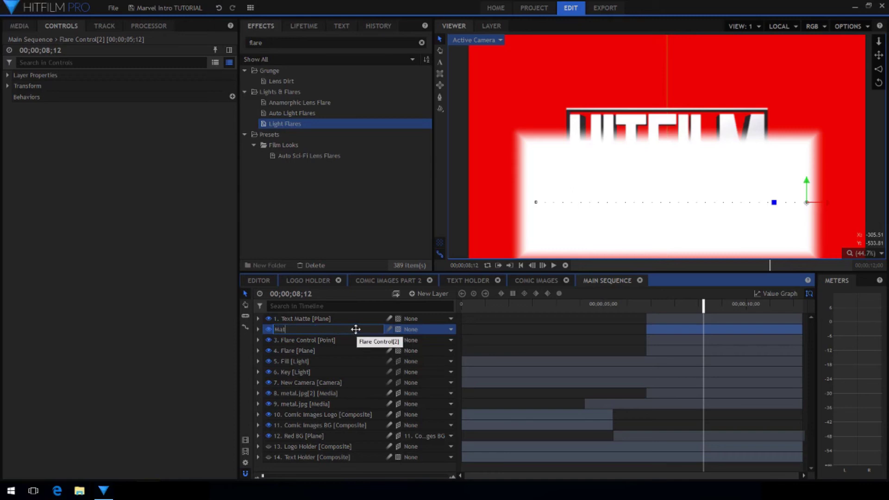
pyautogui.write('Matte Control')
pyautogui.press('Return')
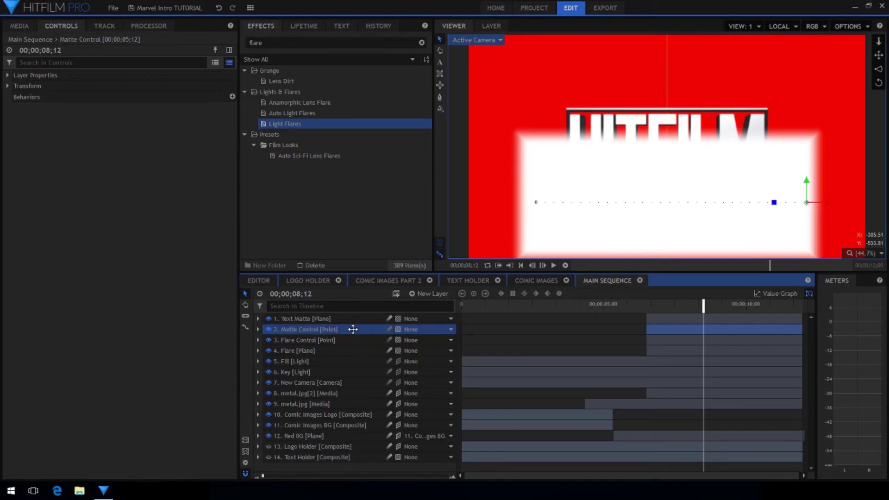
# - Replace Matte Control's last Position keyframe with one at 00;00;08;05, with Text Matte hidden, and trim the layer to end there
pyautogui.click(258, 330)
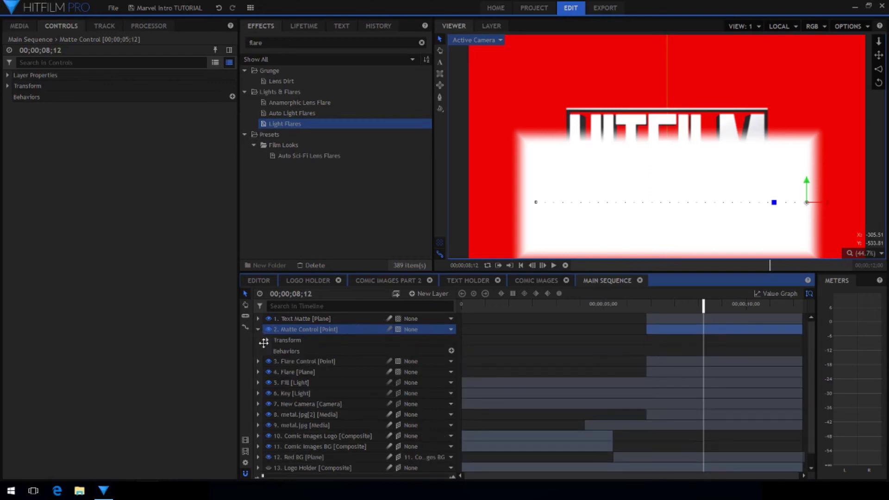
pyautogui.click(268, 342)
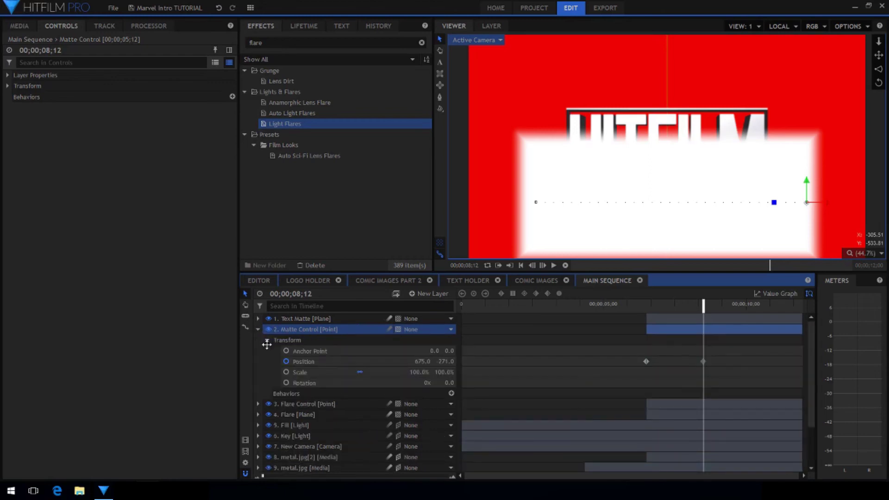
pyautogui.click(269, 318)
pyautogui.moveTo(698, 307); pyautogui.dragTo(694, 309)
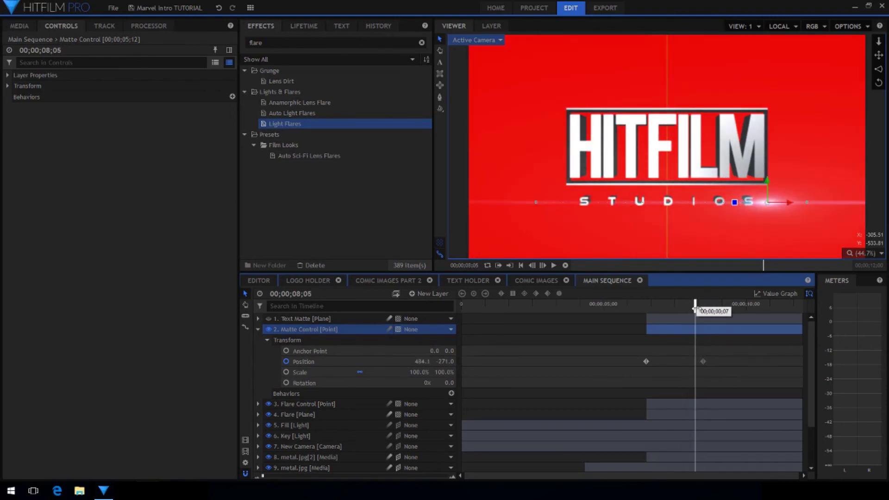
pyautogui.click(385, 363)
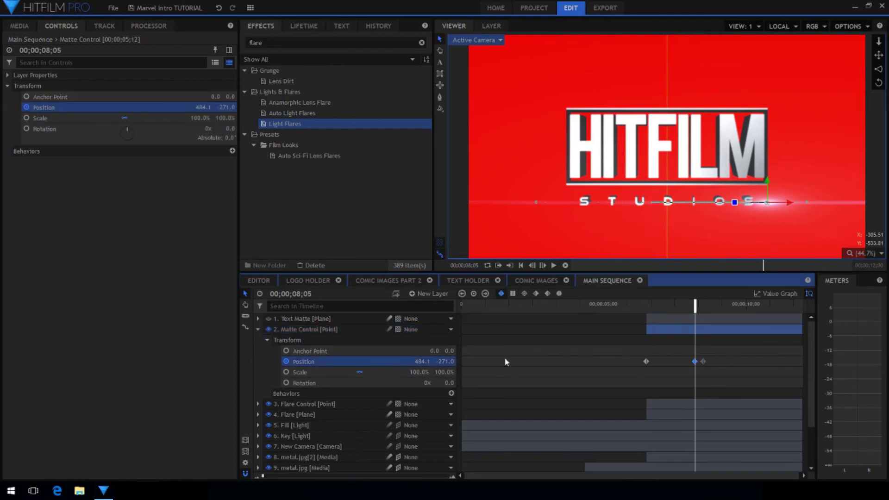
pyautogui.rightClick(704, 363)
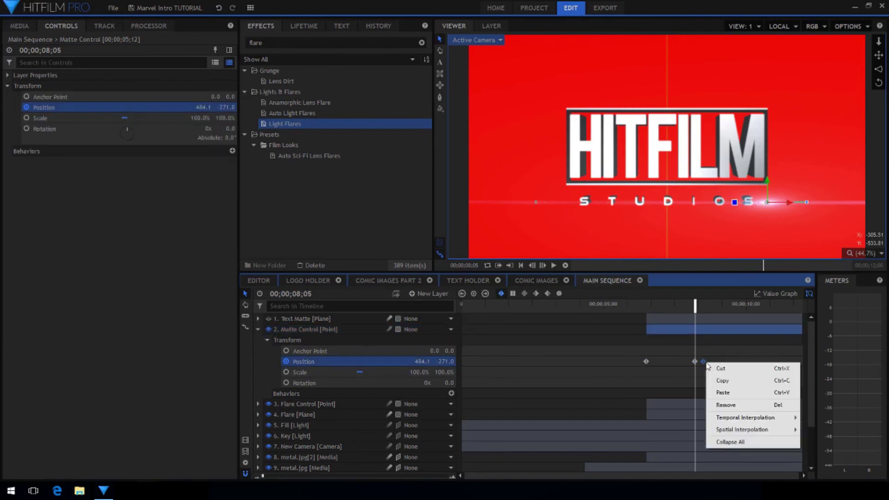
pyautogui.click(725, 404)
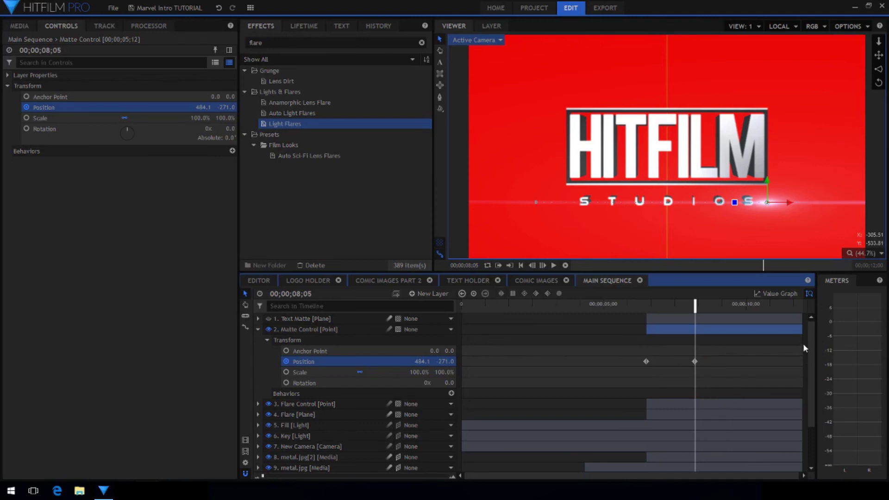
pyautogui.moveTo(801, 329); pyautogui.dragTo(707, 332)
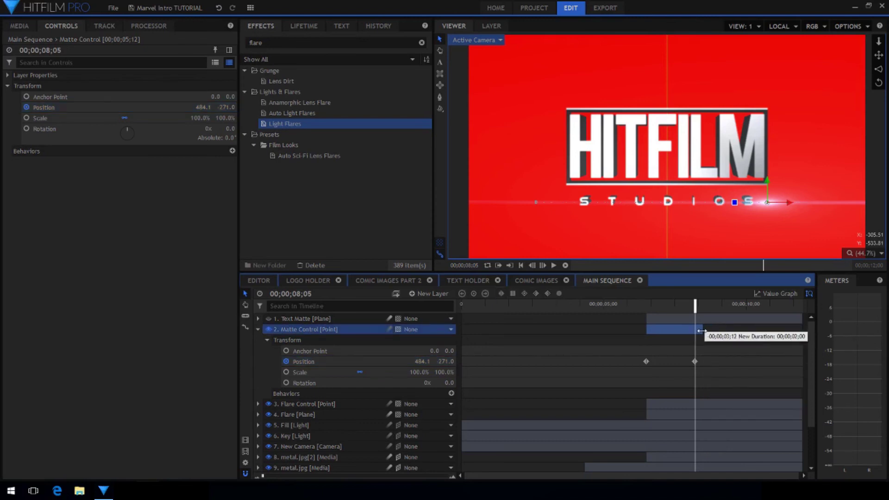
pyautogui.moveTo(695, 329); pyautogui.dragTo(695, 331)
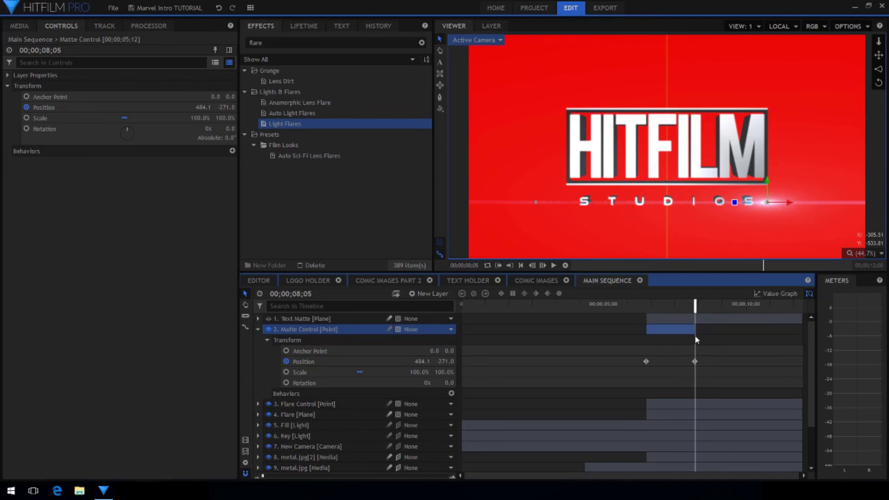
# - Show the Text Matte layer and parent it to Matte Control
pyautogui.click(339, 319)
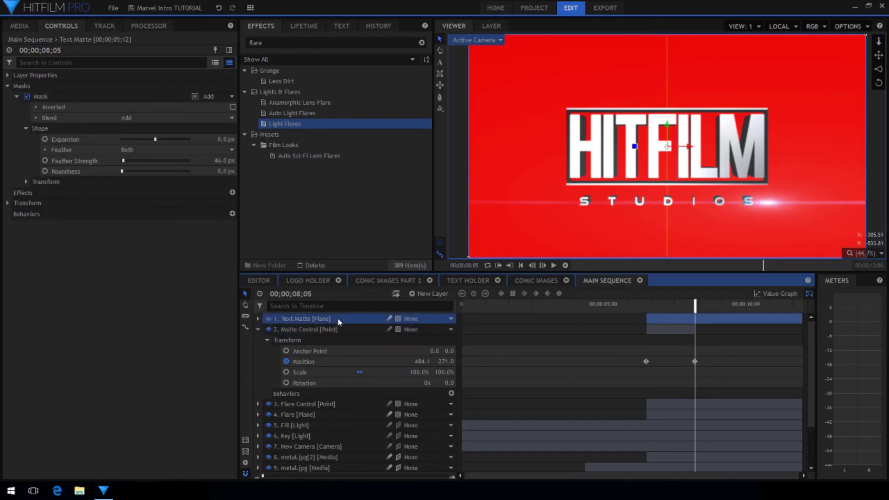
pyautogui.click(268, 319)
pyautogui.click(445, 318)
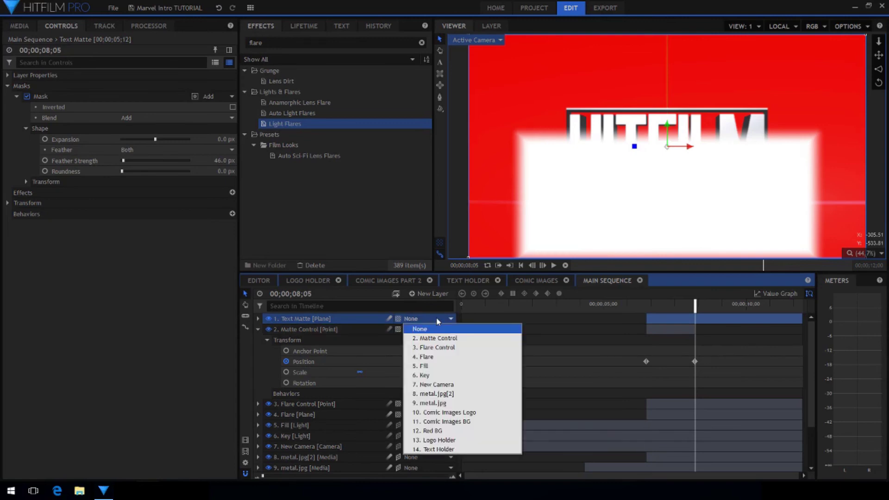
pyautogui.click(440, 338)
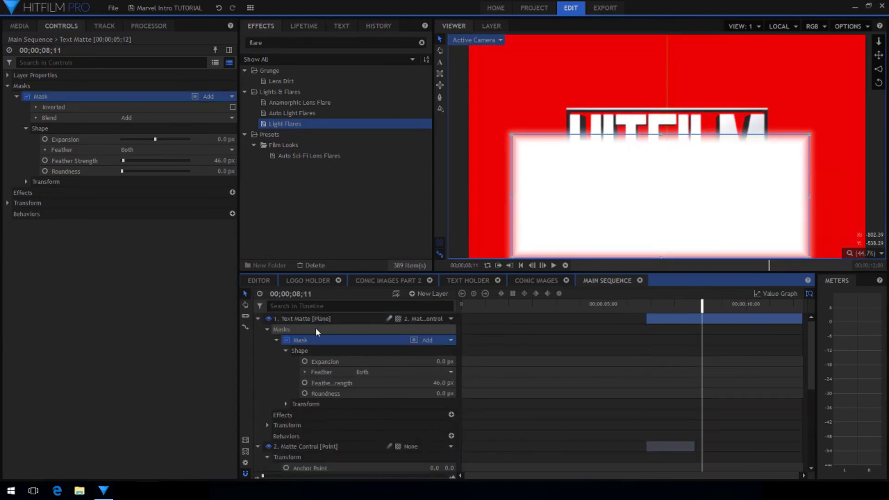
# - Compare the Text Matte edge with the flare's position at 00;00;07;01 by toggling the layer's visibility
pyautogui.click(268, 319)
pyautogui.click(663, 304)
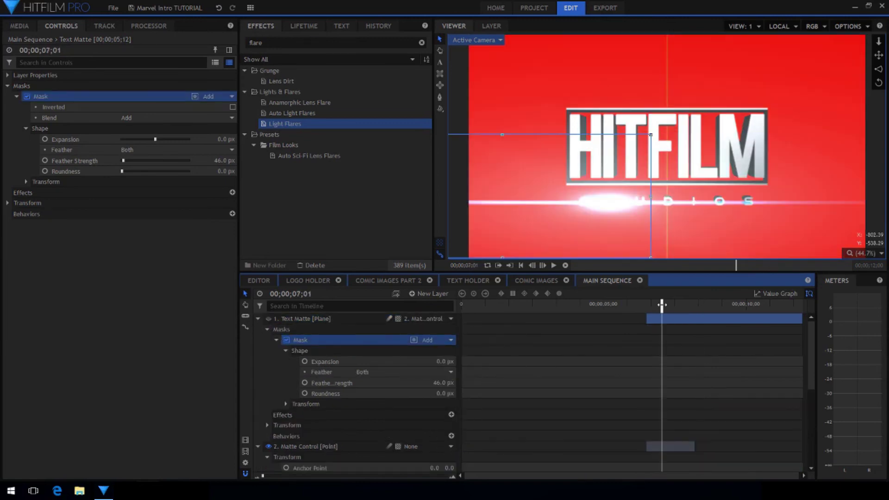
pyautogui.click(268, 319)
pyautogui.click(267, 319)
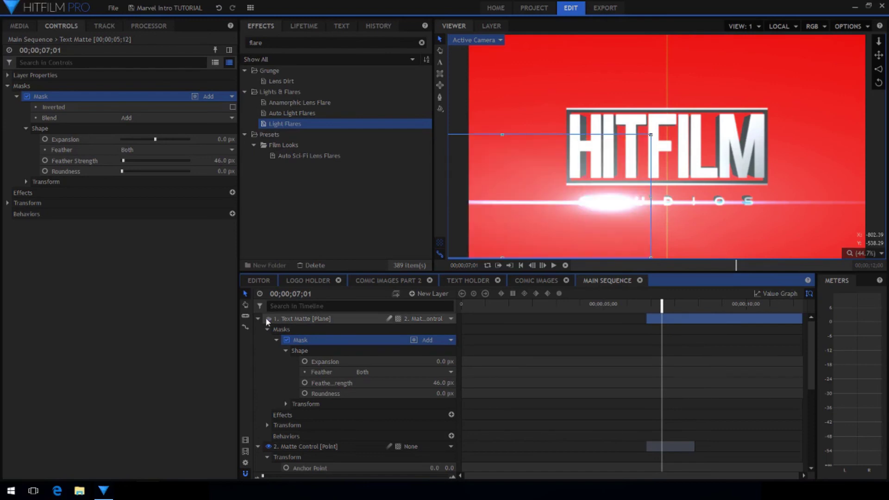
pyautogui.click(268, 318)
# - Shift the Text Matte plane horizontally until its leading feathered edge lines up with the flare, and scrub the timeline to check it
pyautogui.scroll(-4, 575, 225)
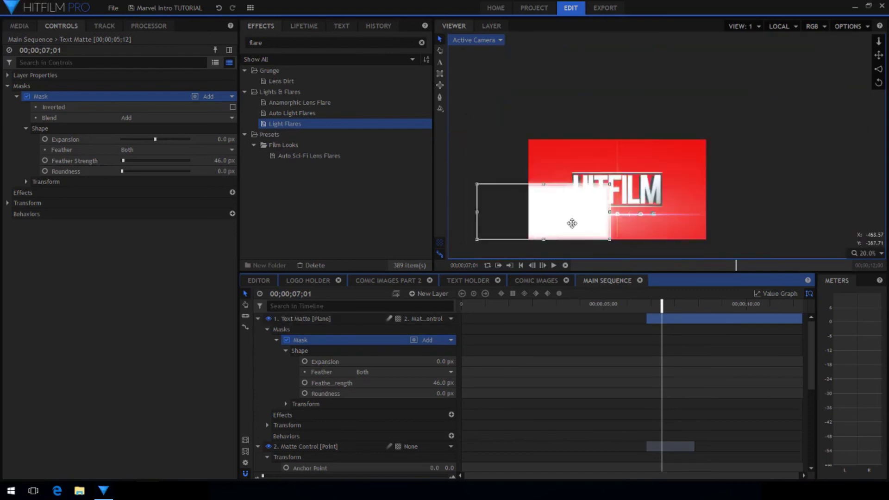
pyautogui.click(352, 319)
pyautogui.scroll(3, 740, 220)
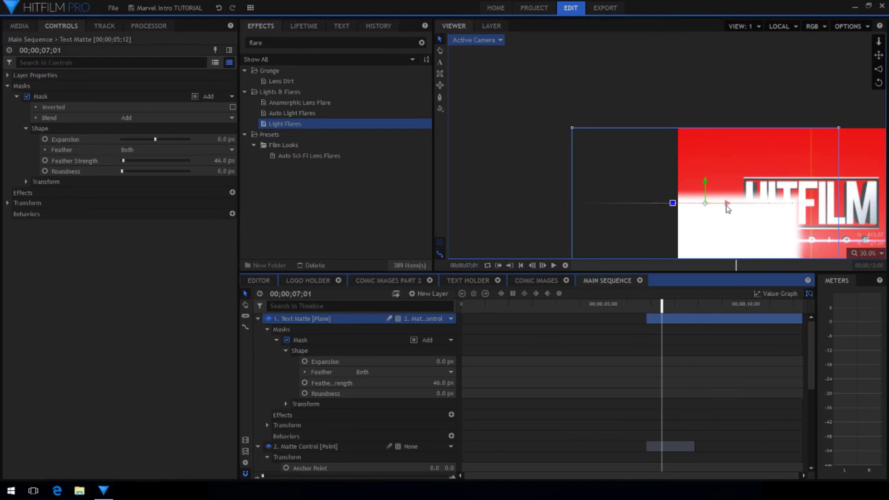
pyautogui.moveTo(728, 209)
pyautogui.mouseDown()
pyautogui.moveTo(696, 208)
pyautogui.moveTo(712, 208)
pyautogui.mouseUp()
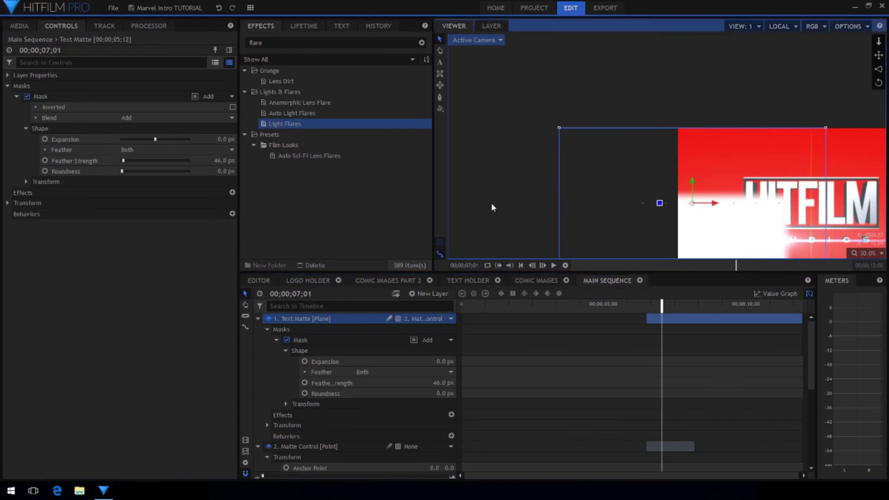
pyautogui.scroll(4, 492, 207)
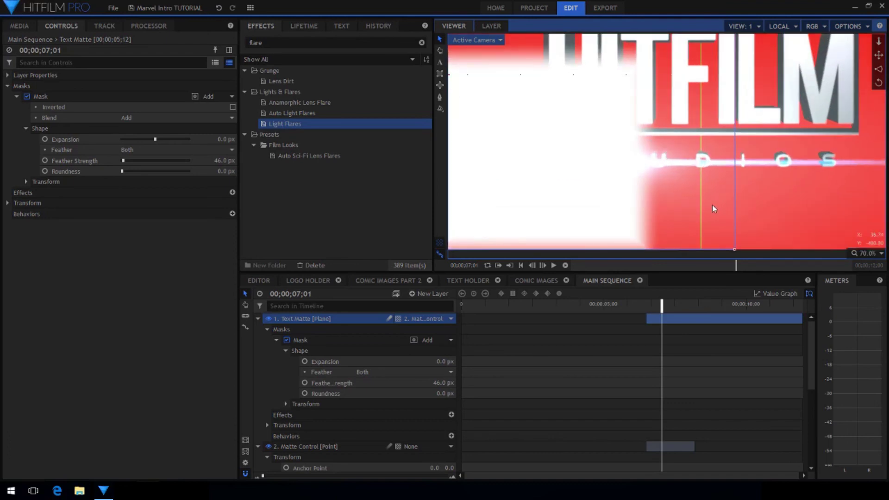
pyautogui.scroll(-3, 713, 208)
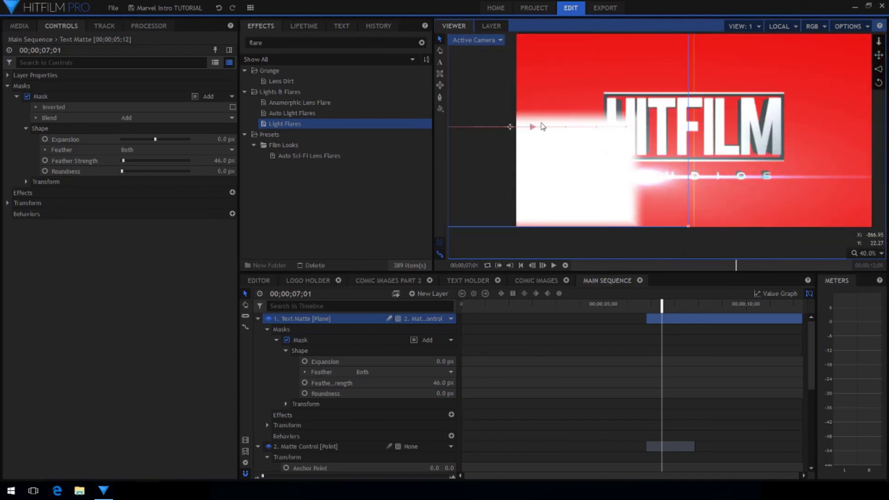
pyautogui.moveTo(661, 306); pyautogui.dragTo(716, 316)
pyautogui.moveTo(653, 306); pyautogui.dragTo(673, 307)
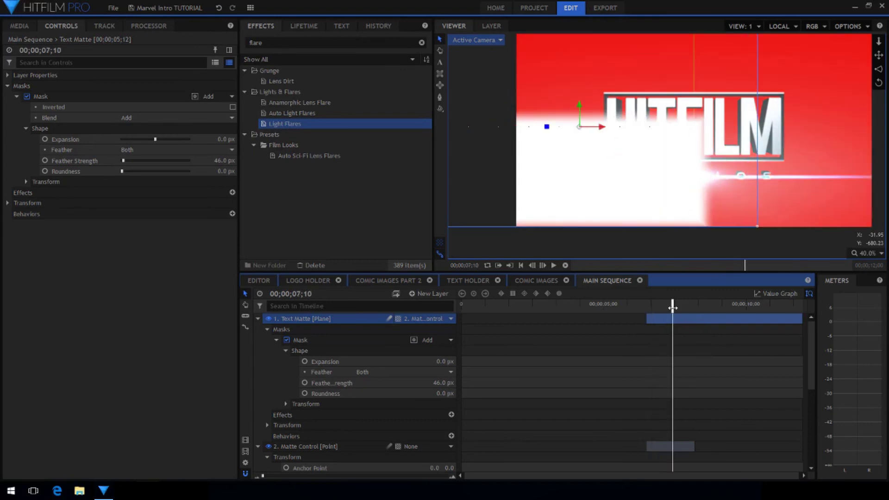
# - Move the Text Matte and Matte Control layers together into a new composite shot named Text Matte
pyautogui.click(256, 319)
pyautogui.click(257, 329)
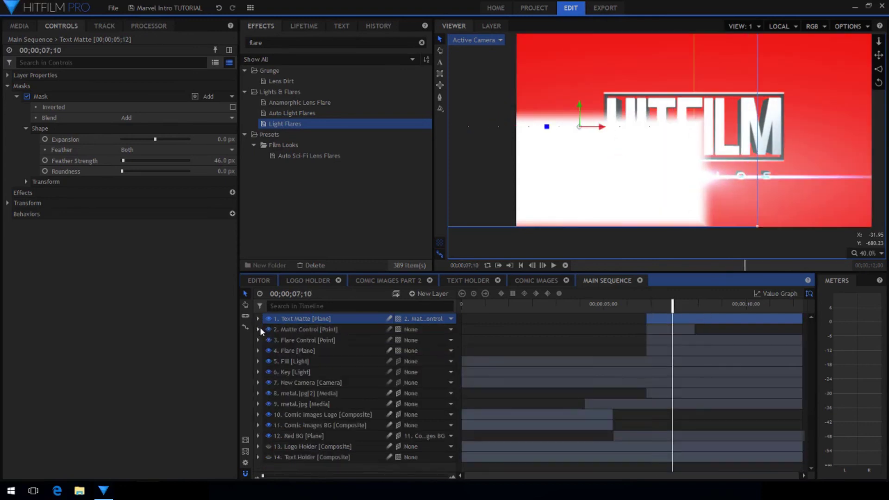
pyautogui.keyDown('ctrl'); pyautogui.click(305, 329); pyautogui.keyUp('ctrl')
pyautogui.rightClick(312, 320)
pyautogui.click(355, 213)
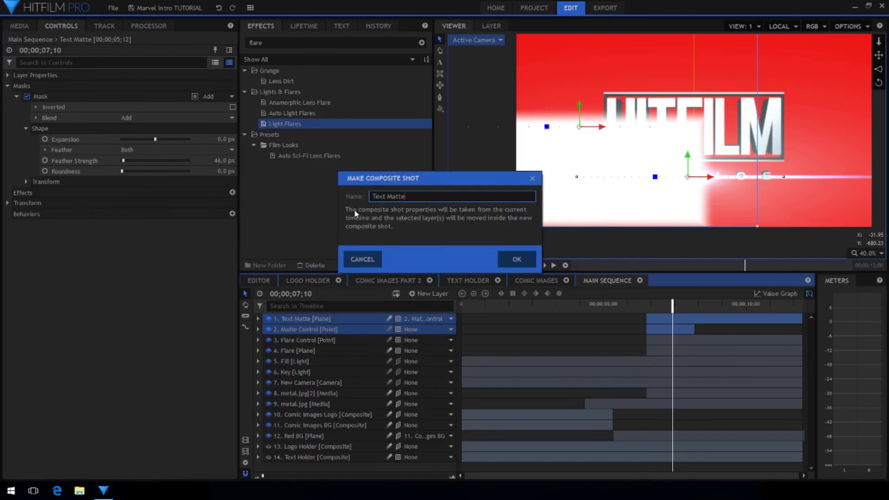
pyautogui.click(518, 260)
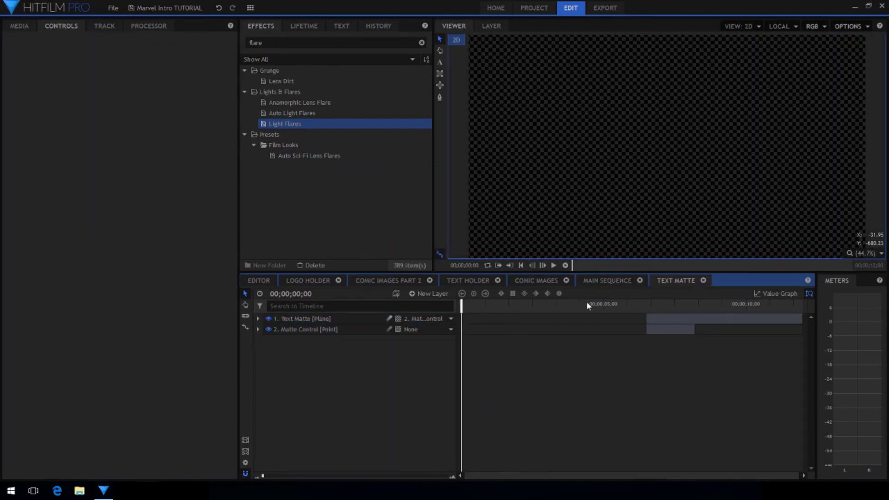
# - Return to the Main Sequence timeline and hide the Text Matte composite layer
pyautogui.click(606, 280)
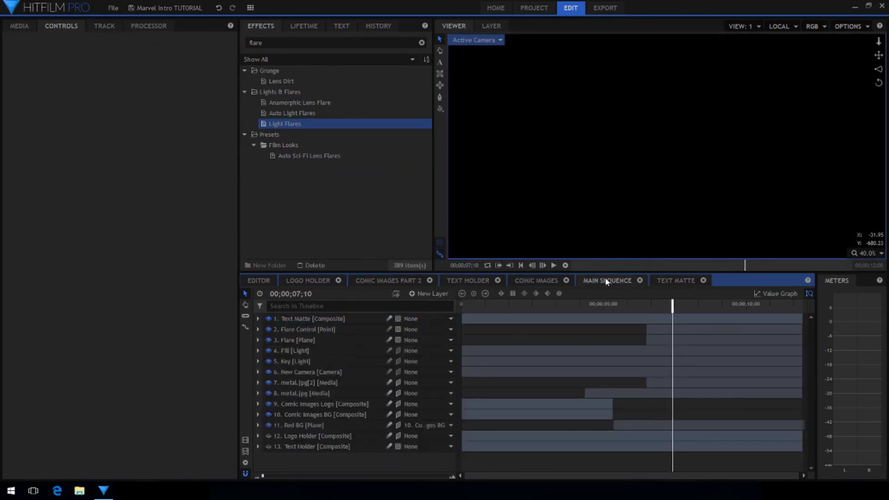
pyautogui.click(274, 319)
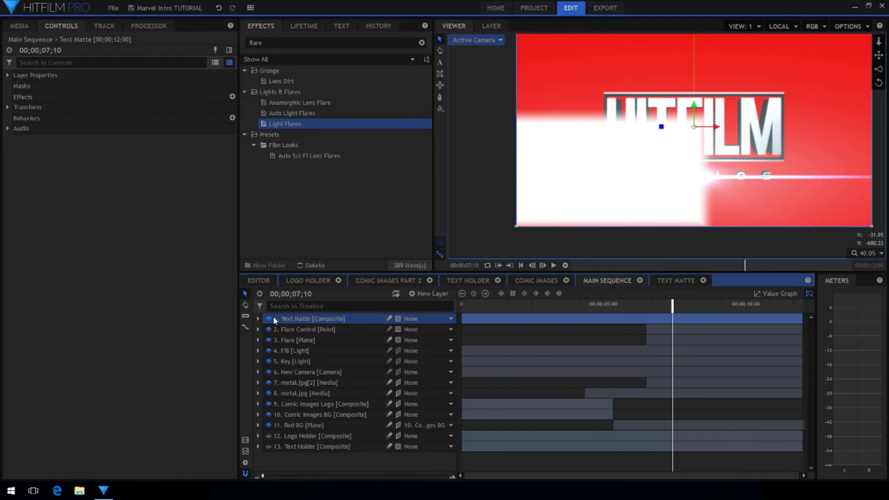
pyautogui.click(265, 318)
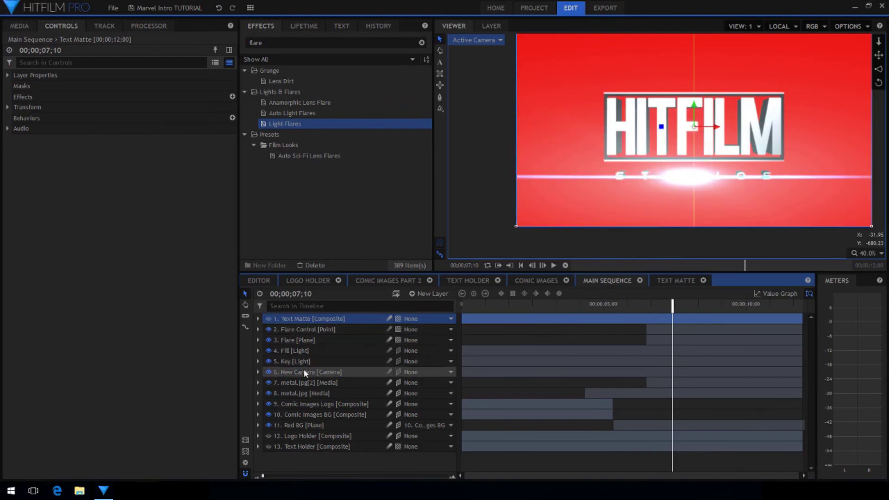
# - Add a second Set Matte effect to metal.jpg[2] after the 3D Extrusion, with Text Matte as its Source Layer
pyautogui.click(309, 384)
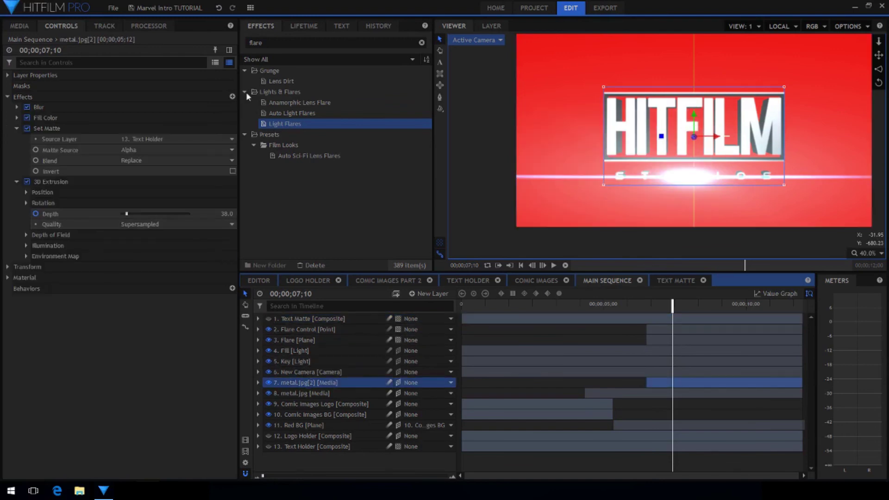
pyautogui.click(253, 42)
pyautogui.write('set')
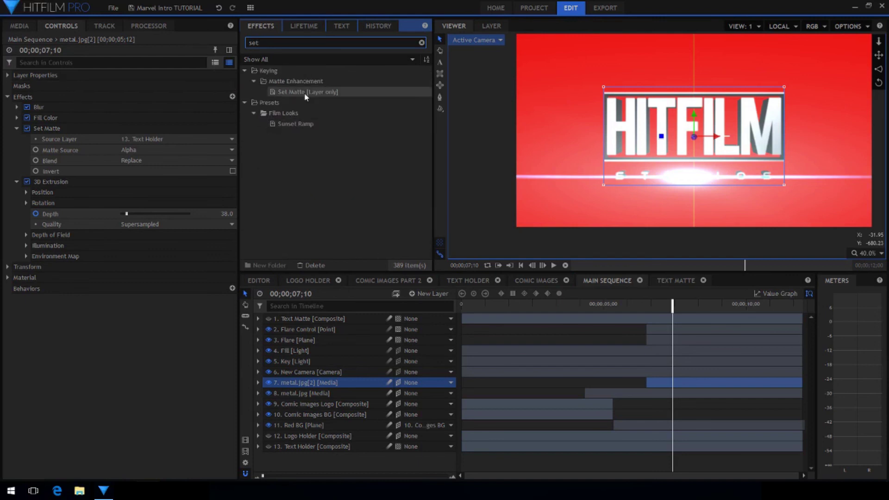
pyautogui.moveTo(124, 234); pyautogui.dragTo(102, 259)
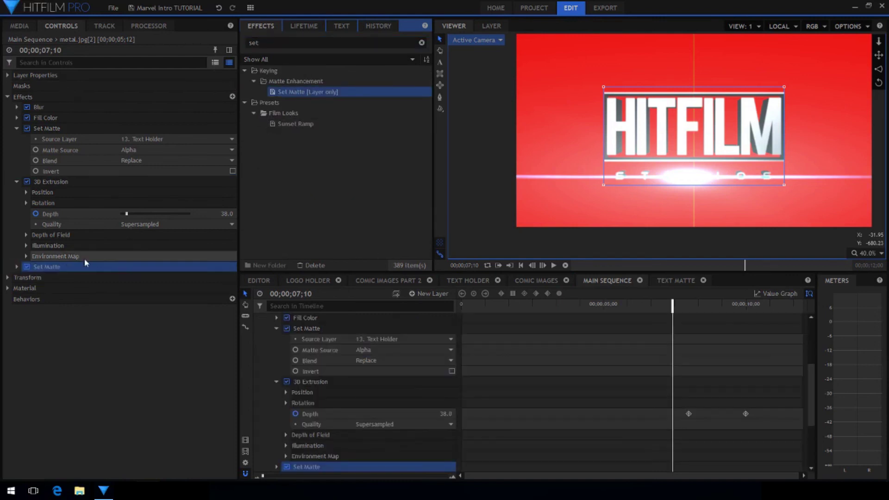
pyautogui.click(16, 267)
pyautogui.click(131, 278)
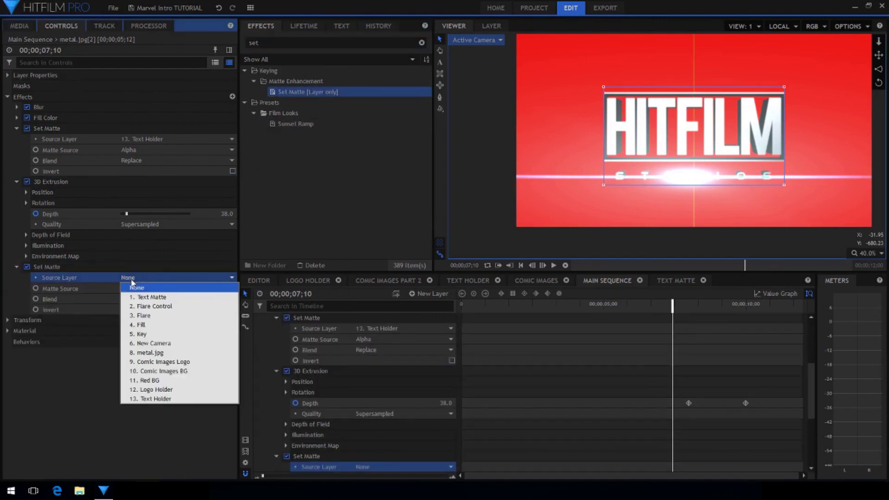
pyautogui.click(145, 297)
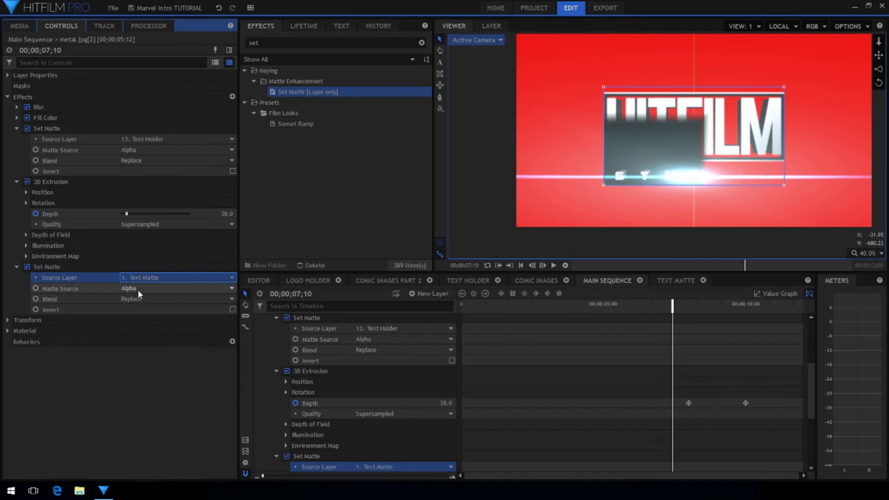
# - Set the new Set Matte effect's Blend to Subtract and enable Invert
pyautogui.click(137, 299)
pyautogui.click(140, 318)
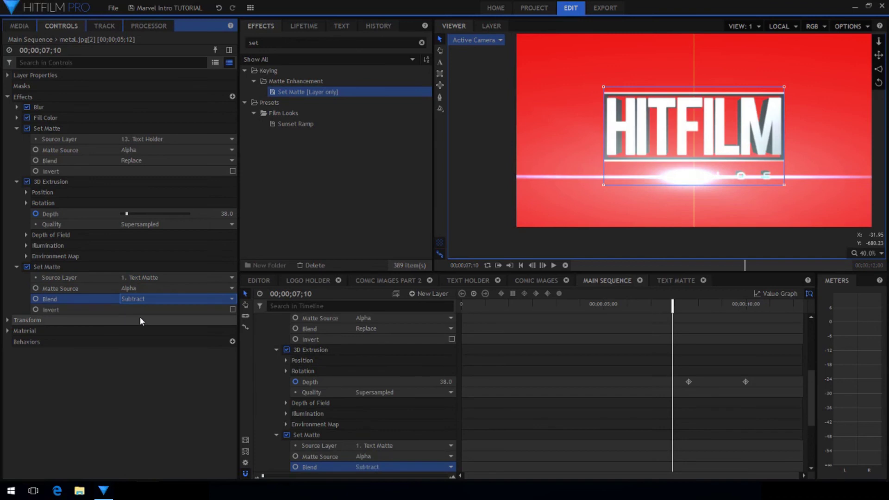
pyautogui.click(232, 310)
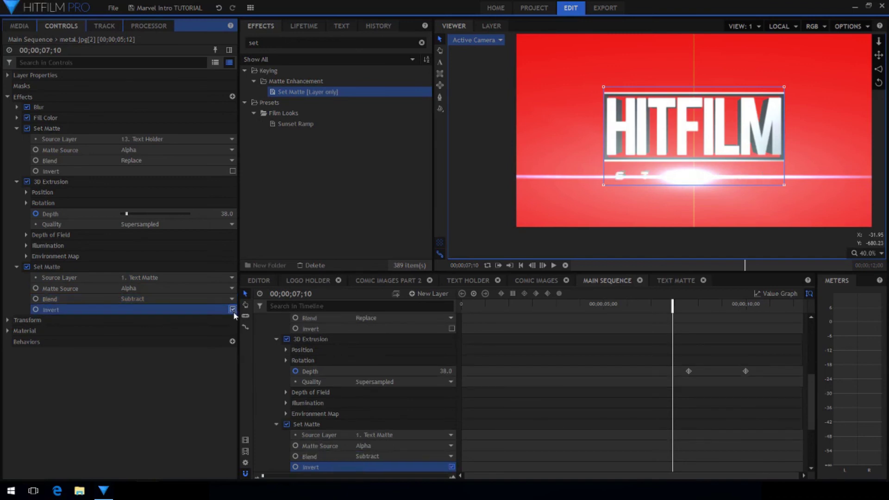
pyautogui.scroll(5, 369, 409)
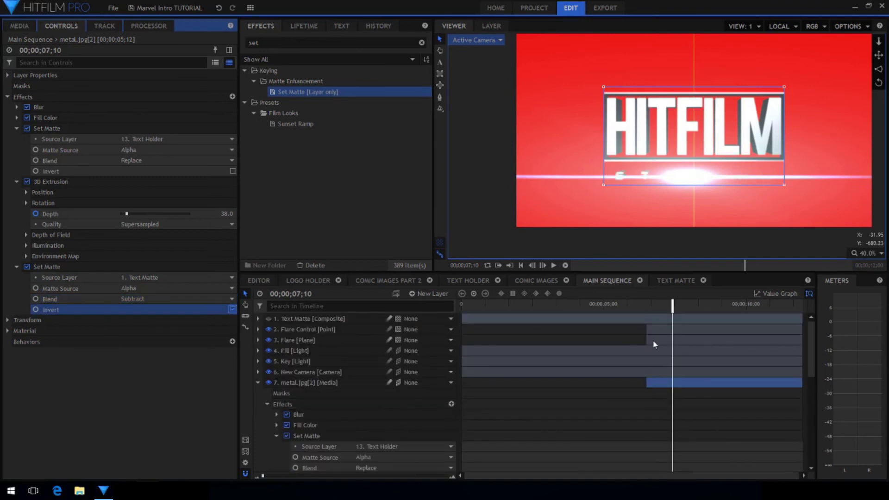
# - Move the playhead to metal.jpg's first Opacity keyframe at 00;00;04;08 and collapse the expanded metal layers
pyautogui.moveTo(652, 310); pyautogui.dragTo(703, 306)
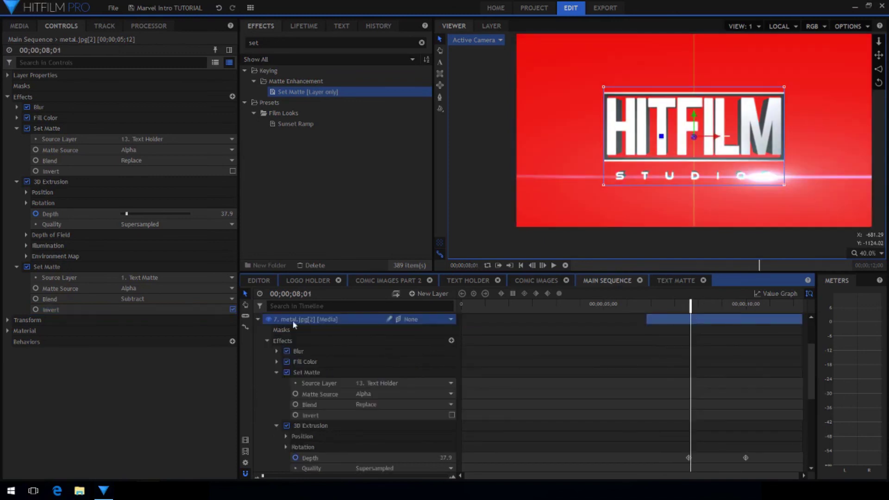
pyautogui.click(258, 320)
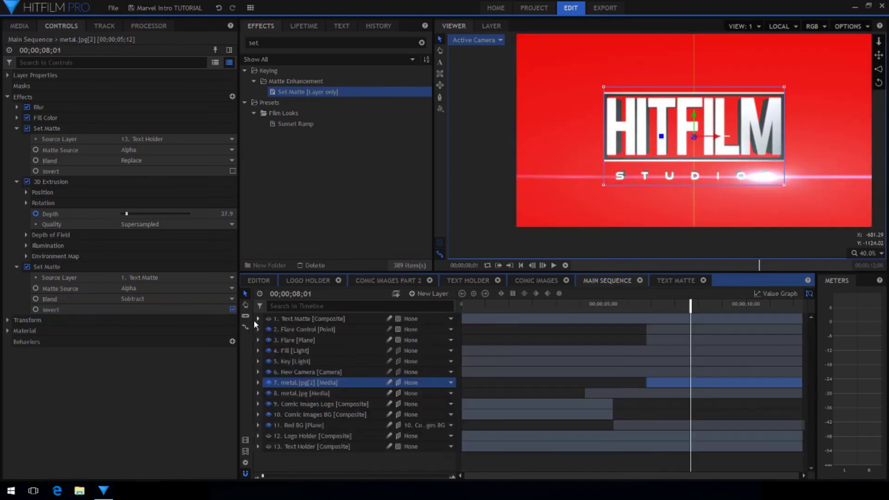
pyautogui.click(300, 394)
pyautogui.click(258, 393)
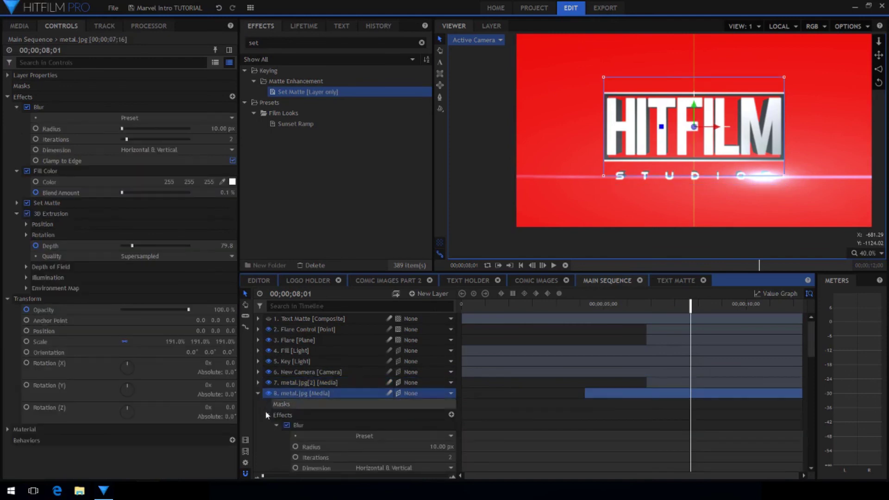
pyautogui.click(268, 415)
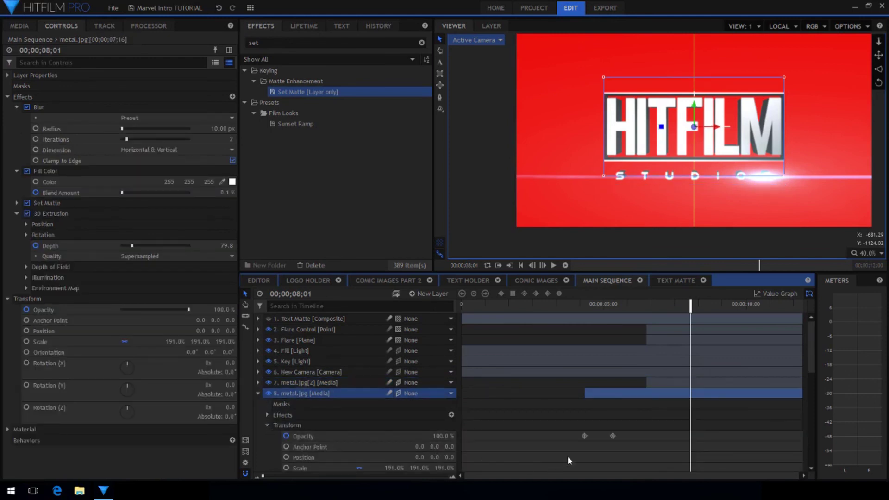
pyautogui.click(585, 436)
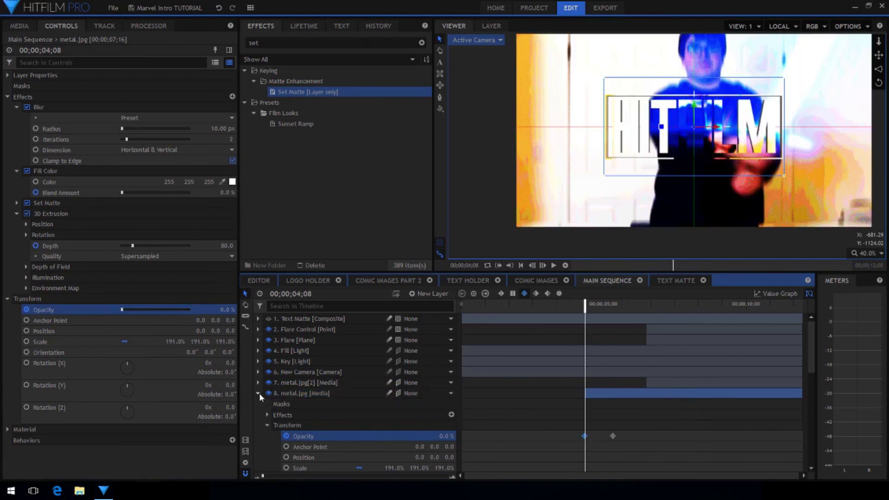
pyautogui.click(258, 393)
# - Enable keyframing for New Camera's Position and Rotation X, Y and Z at 00;00;04;08
pyautogui.click(305, 371)
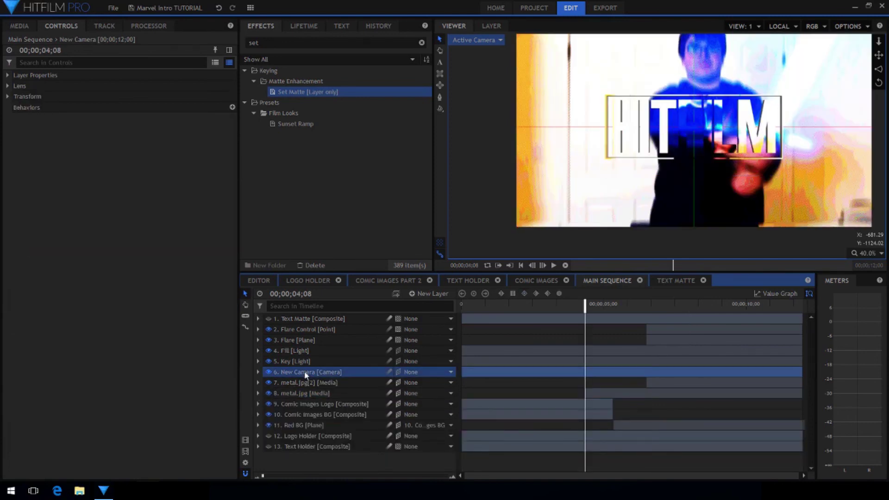
pyautogui.click(257, 372)
pyautogui.click(266, 393)
pyautogui.click(286, 403)
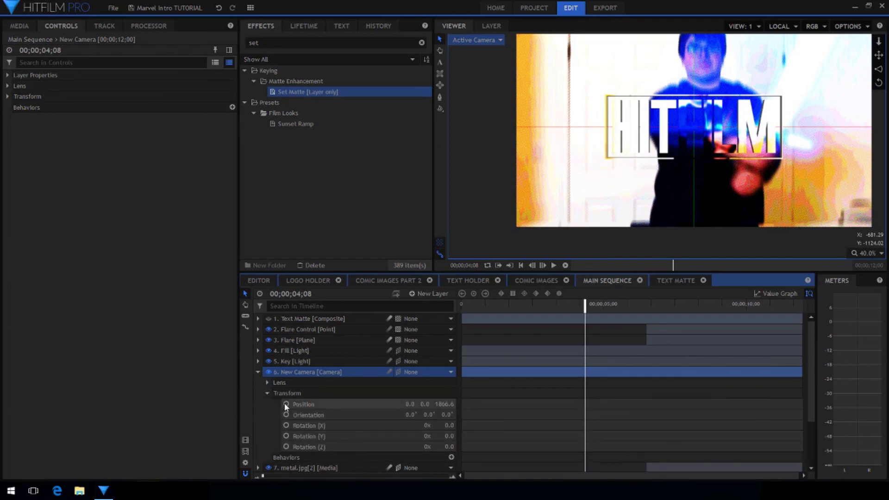
pyautogui.click(286, 425)
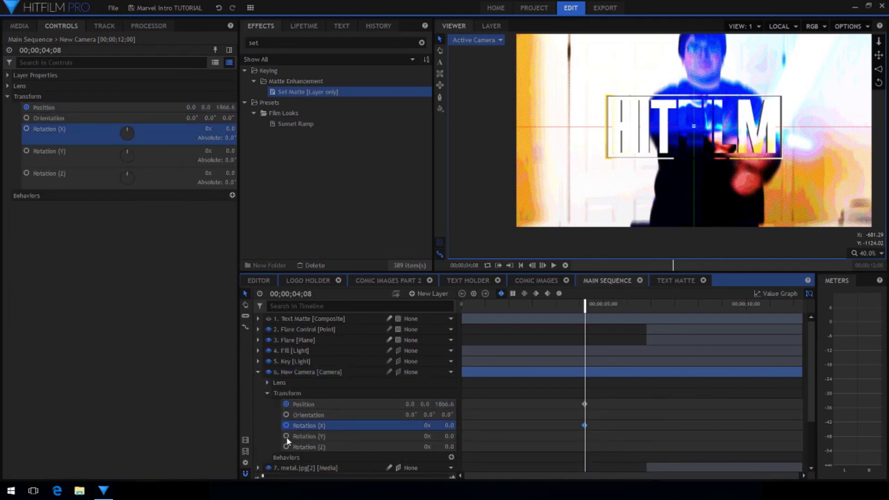
pyautogui.click(286, 436)
pyautogui.click(287, 447)
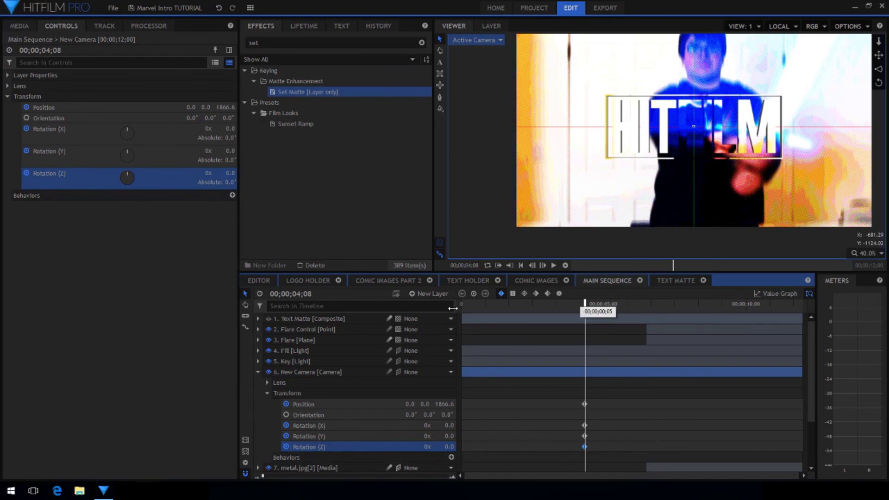
# - At the first frame, set the camera's Z position to 1512.3 and Rotation (X) to -20°, with the viewer scaled to fit
pyautogui.moveTo(585, 304); pyautogui.dragTo(579, 304)
pyautogui.press('Left')
pyautogui.press('Home')
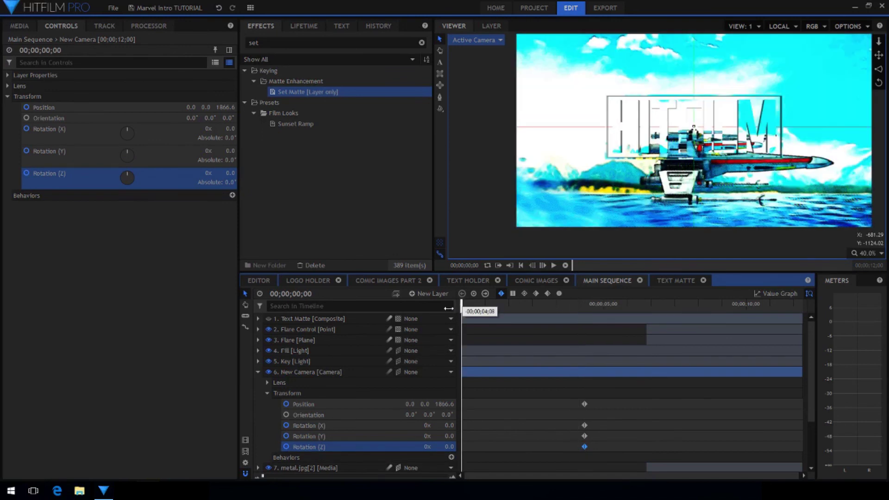
pyautogui.click(861, 253)
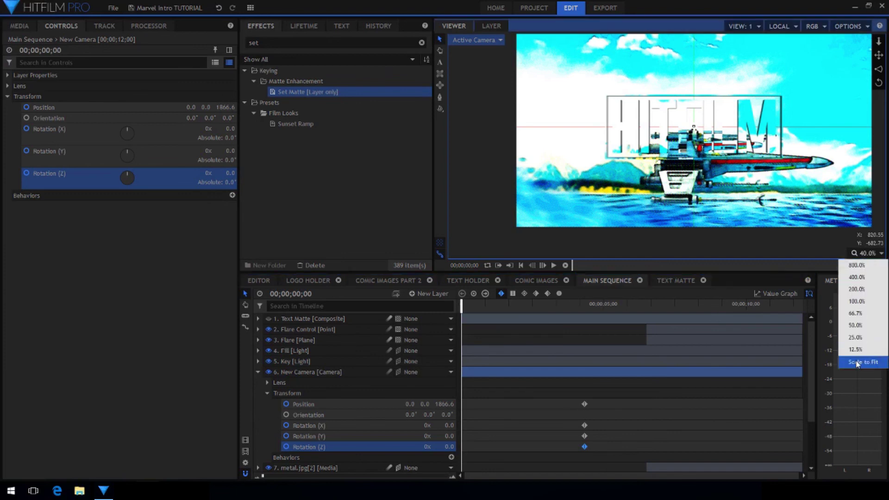
pyautogui.click(858, 364)
pyautogui.moveTo(445, 404); pyautogui.dragTo(439, 425)
# - Lower the viewer's Paused Resolution to Quarter
pyautogui.click(850, 27)
pyautogui.moveTo(788, 77)
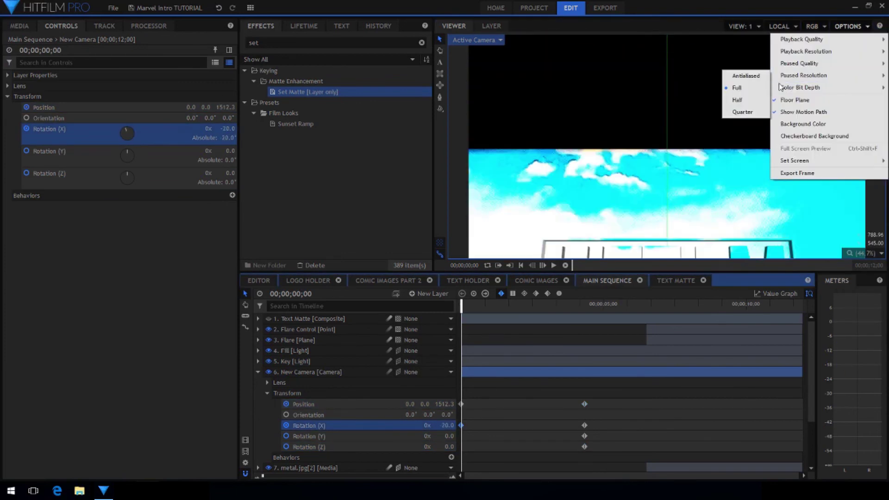
pyautogui.click(745, 112)
# - Place the camera at about 354.9, -138.3, 172.3 on the first frame, rotated -39° in X, -51° in Y and -35° in Z
pyautogui.moveTo(879, 55); pyautogui.dragTo(435, 499)
pyautogui.moveTo(449, 436); pyautogui.dragTo(426, 436)
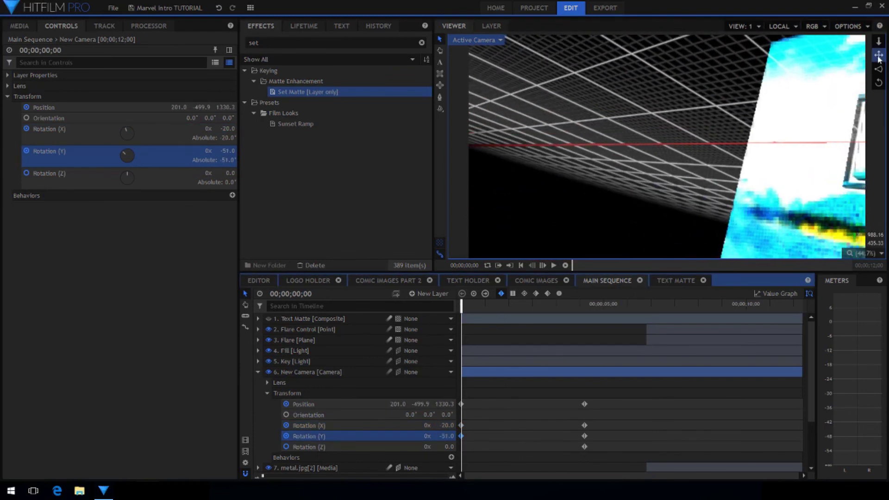
pyautogui.moveTo(879, 55)
pyautogui.mouseDown()
pyautogui.moveTo(662, 74)
pyautogui.moveTo(878, 46)
pyautogui.moveTo(863, 64)
pyautogui.moveTo(879, 53)
pyautogui.mouseUp()
pyautogui.moveTo(448, 425); pyautogui.dragTo(439, 425)
pyautogui.moveTo(449, 448); pyautogui.dragTo(432, 449)
pyautogui.moveTo(879, 55); pyautogui.dragTo(882, 46)
# - Move the camera's ending Rotation (X) keyframe earlier to about 3 seconds and the ending Rotation (Y) keyframe to about 3.7 seconds
pyautogui.moveTo(462, 306); pyautogui.dragTo(485, 308)
pyautogui.click(442, 252)
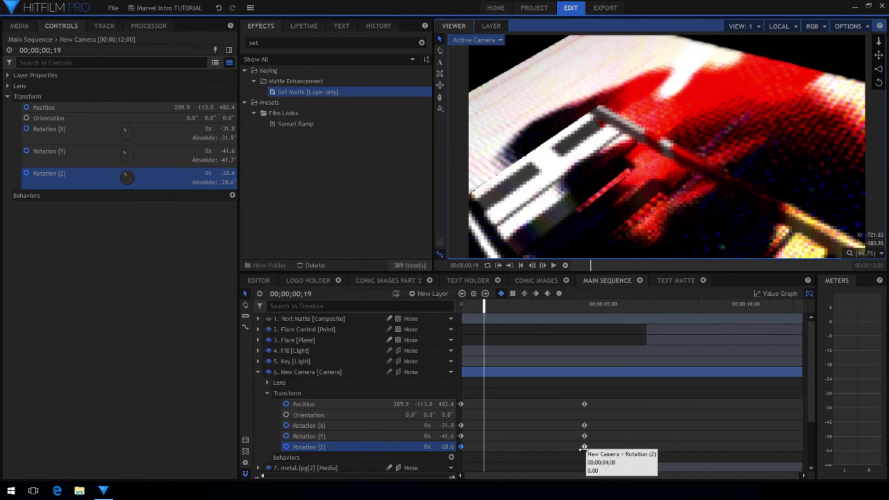
pyautogui.moveTo(584, 446); pyautogui.dragTo(542, 448)
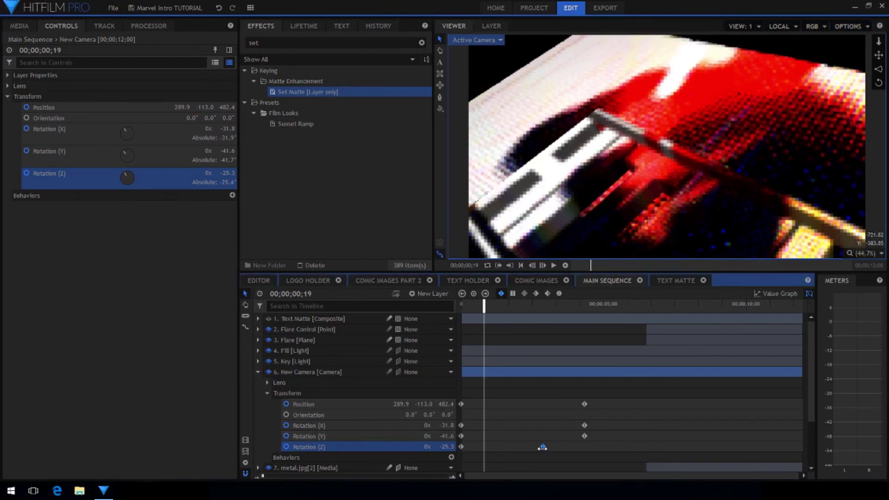
pyautogui.click(219, 8)
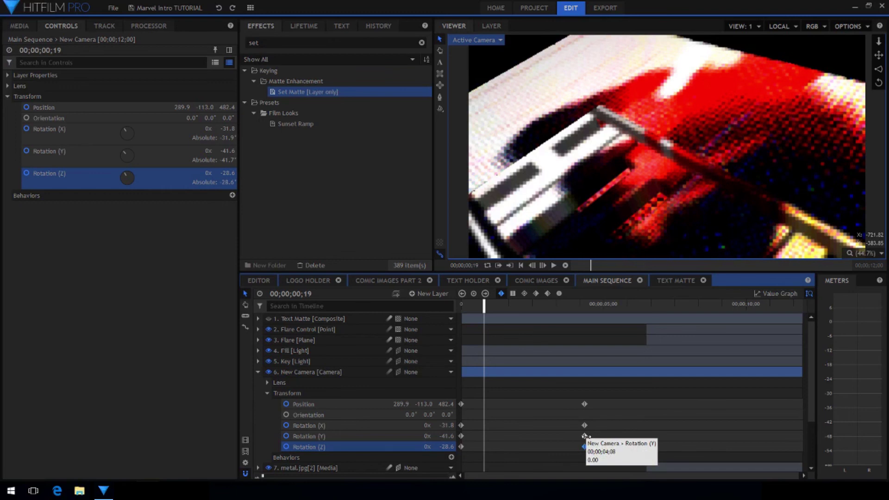
pyautogui.moveTo(584, 435); pyautogui.dragTo(545, 425)
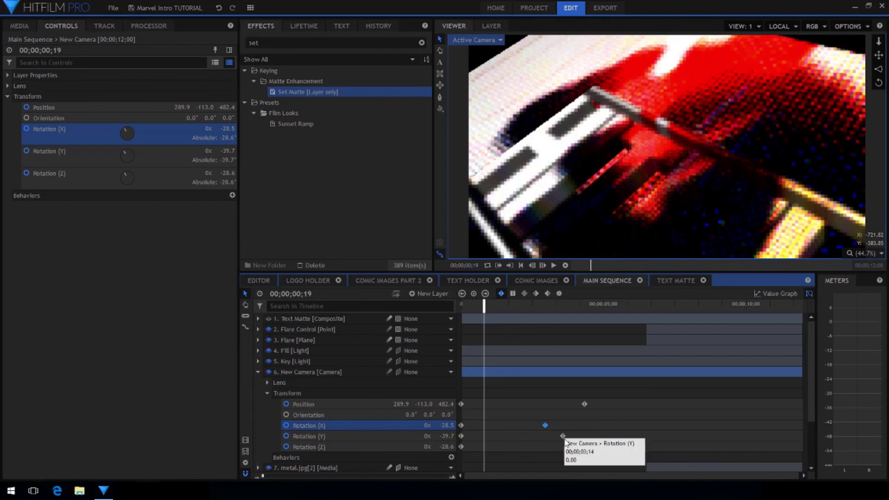
pyautogui.moveTo(563, 436); pyautogui.dragTo(566, 435)
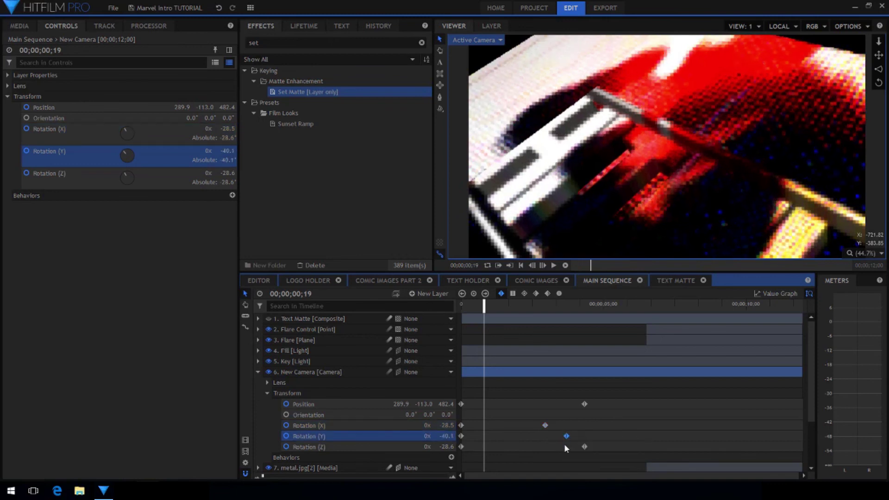
# - Set the camera's first-frame Rotation (X) to -29° and Rotation (Y) to -43°, and scrub through the move
pyautogui.click(461, 404)
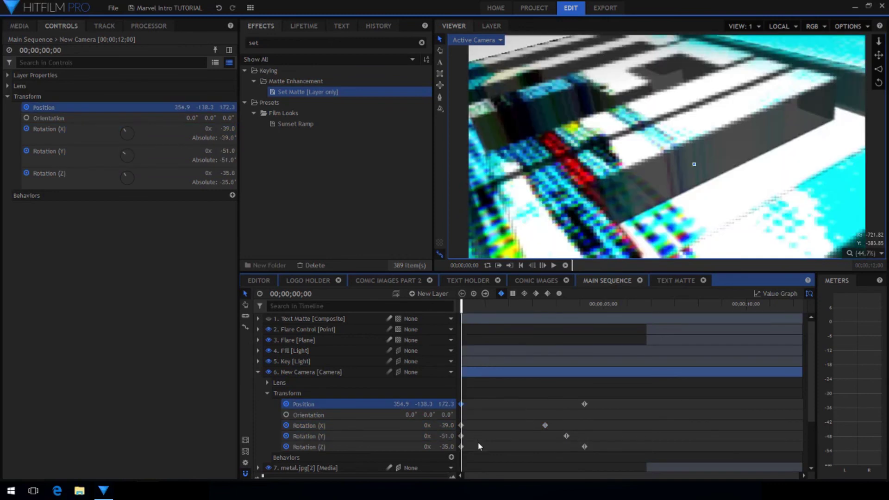
pyautogui.moveTo(450, 427); pyautogui.dragTo(447, 436)
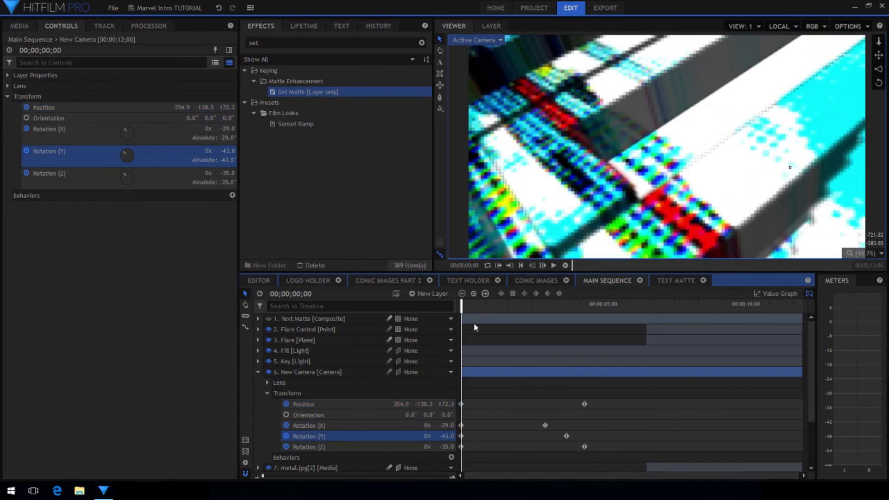
pyautogui.moveTo(473, 305); pyautogui.dragTo(557, 311)
# - Stagger the camera's ending rotation keyframes at about 3.0 seconds for X, 3.3 for Y and 3.9 for Z
pyautogui.moveTo(586, 446); pyautogui.dragTo(547, 425)
pyautogui.click(573, 446)
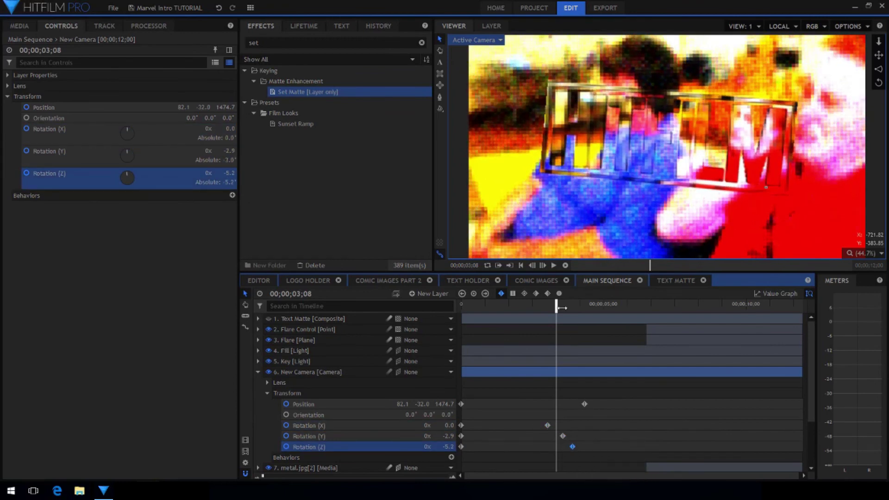
pyautogui.moveTo(557, 306); pyautogui.dragTo(489, 306)
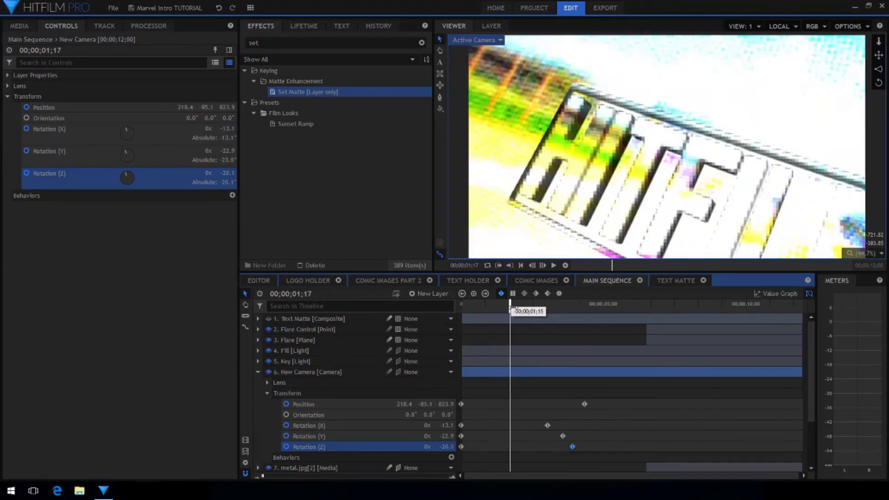
pyautogui.moveTo(563, 436)
pyautogui.mouseDown()
pyautogui.moveTo(536, 436)
pyautogui.moveTo(555, 435)
pyautogui.mouseUp()
# - Change all of the camera's Position and Rotation keyframes to Smooth interpolation
pyautogui.moveTo(524, 306); pyautogui.dragTo(586, 312)
pyautogui.hotkey('ctrl', 'a')
pyautogui.click(526, 294)
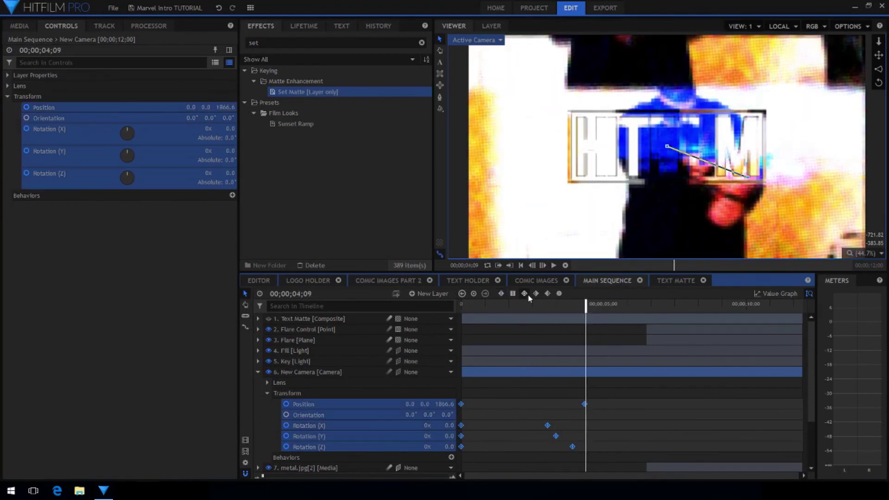
# - Set the viewer's Paused Resolution back to Full
pyautogui.click(854, 26)
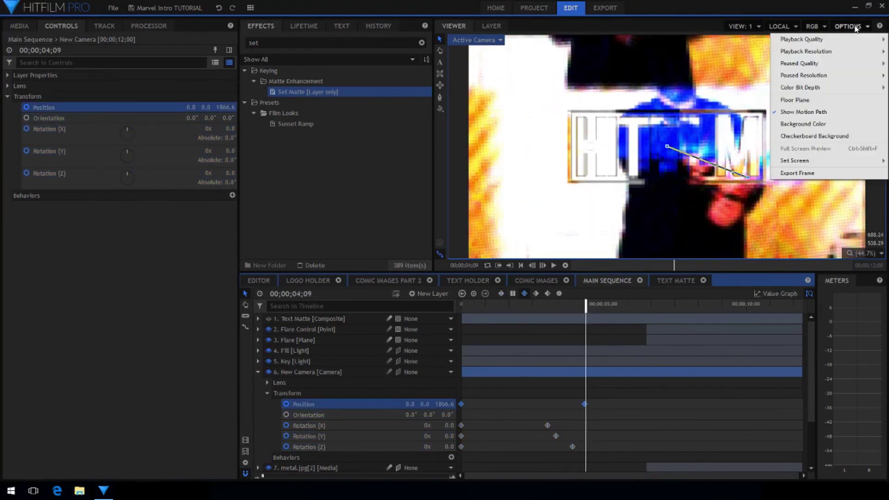
pyautogui.moveTo(825, 76)
pyautogui.click(759, 88)
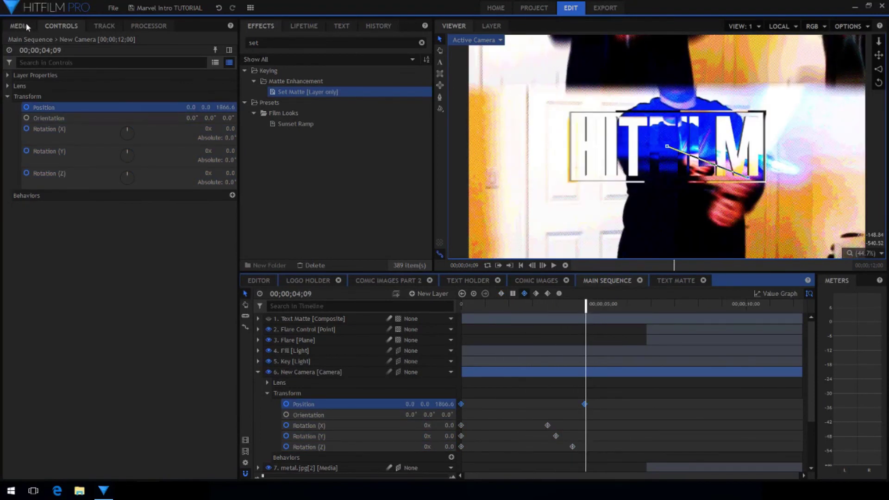
# - Create a 1080p Full HD, 12-second composite shot at 23.976 fps named Final
pyautogui.click(19, 26)
pyautogui.click(83, 42)
pyautogui.click(95, 54)
pyautogui.write('Final')
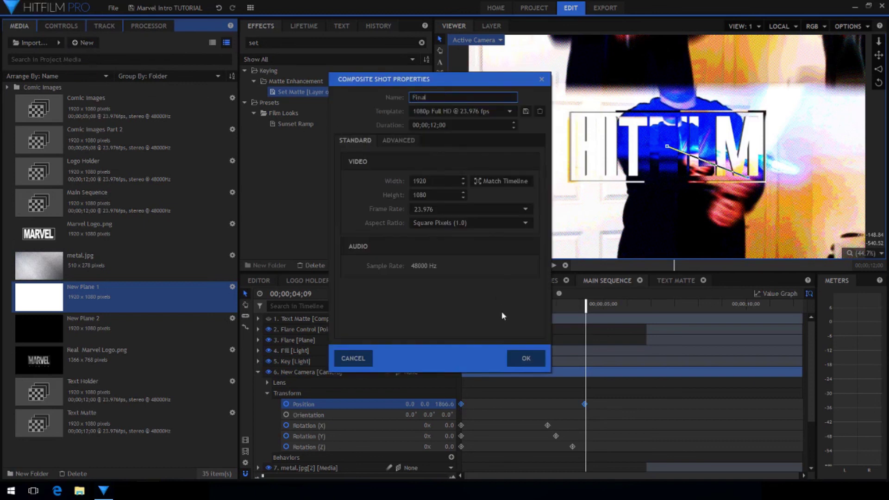
pyautogui.click(520, 364)
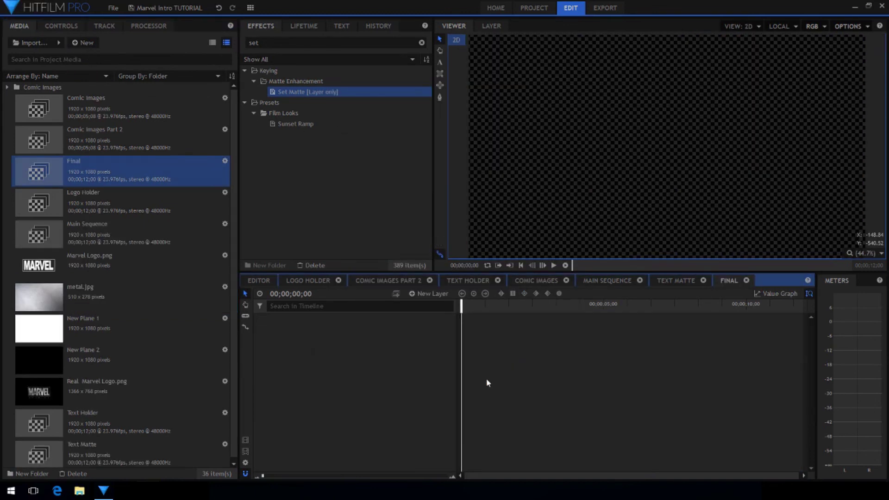
# - Place Main Sequence in the Final composite beneath a new grade layer and apply Cine Style to the grade
pyautogui.moveTo(115, 238); pyautogui.dragTo(343, 323)
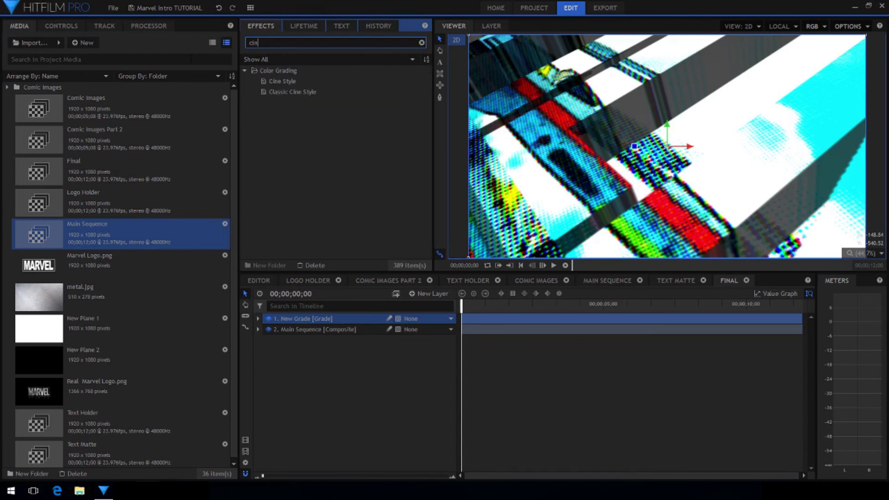
pyautogui.moveTo(280, 80); pyautogui.dragTo(323, 318)
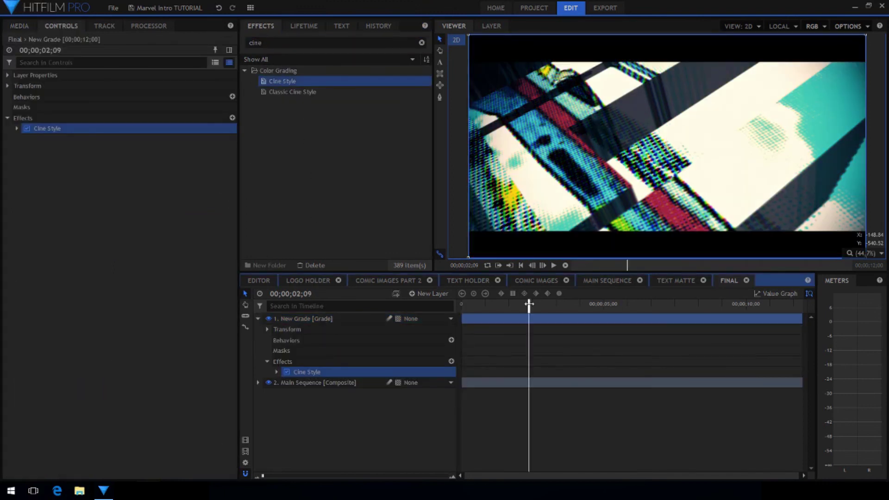
# - Reduce Cine Style's Color Adjustment to 18, judging it on the finished HITFILM logo at 00;00;05;04
pyautogui.moveTo(528, 304); pyautogui.dragTo(609, 304)
pyautogui.click(17, 128)
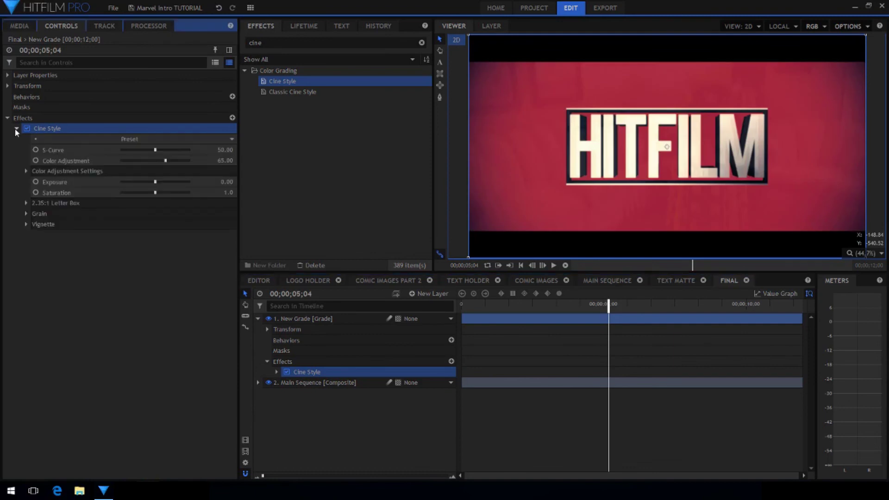
pyautogui.click(137, 160)
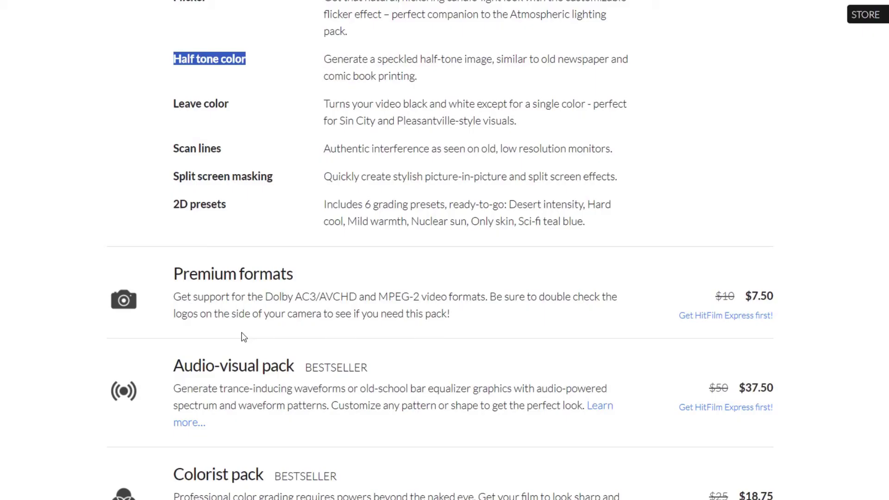
# - Switch to the HitFilm store page and read the Film looks pack details to find the Cine style entry
pyautogui.scroll(-8, 241, 336)
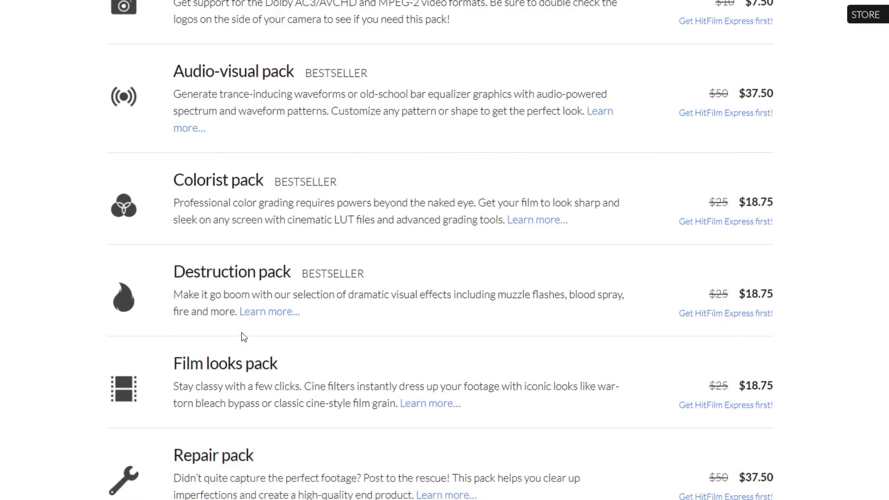
pyautogui.scroll(-2, 244, 336)
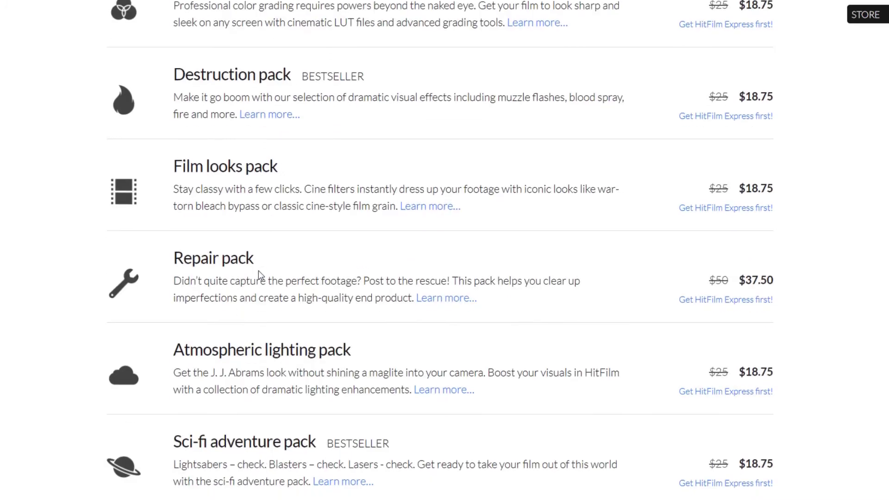
pyautogui.click(412, 207)
pyautogui.scroll(-1, 230, 215)
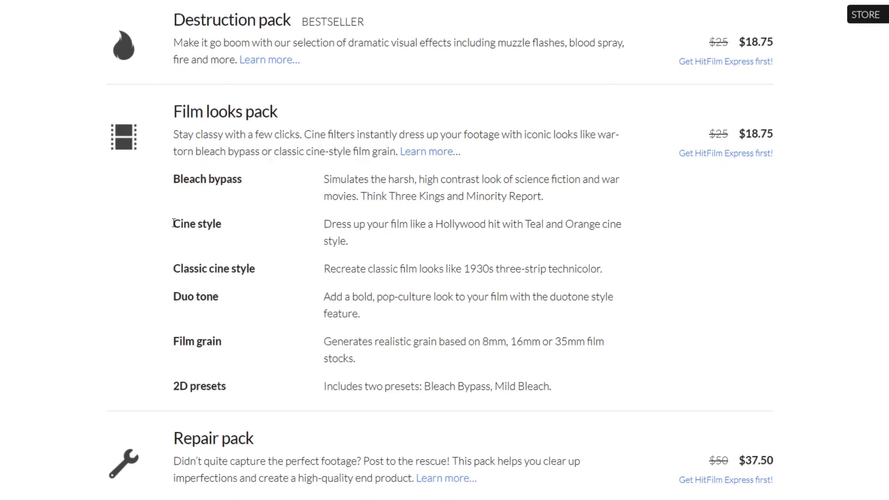
pyautogui.moveTo(175, 224); pyautogui.dragTo(221, 224)
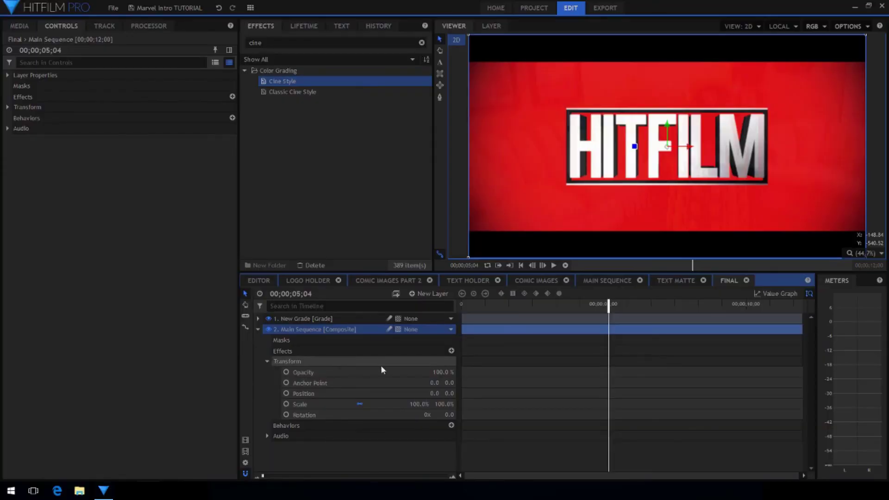
# - Keyframe the Main Sequence layer's Scale at 114% at the start of the Final composite
pyautogui.click(465, 303)
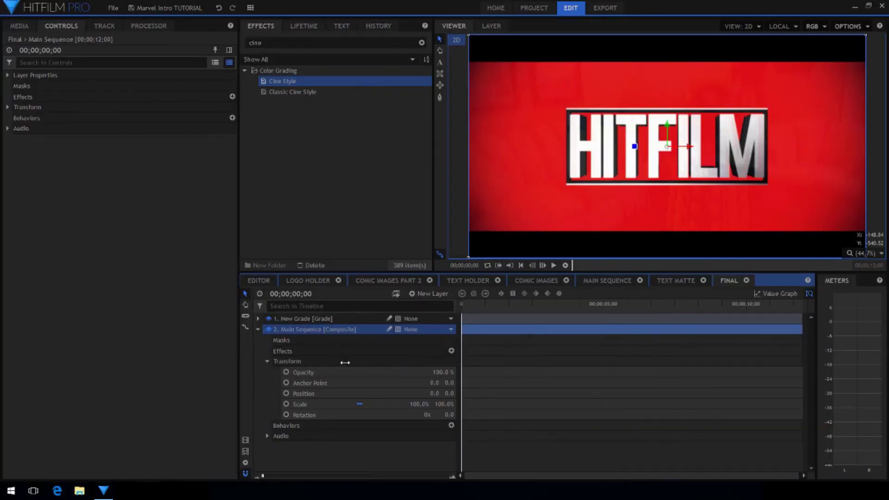
pyautogui.click(286, 403)
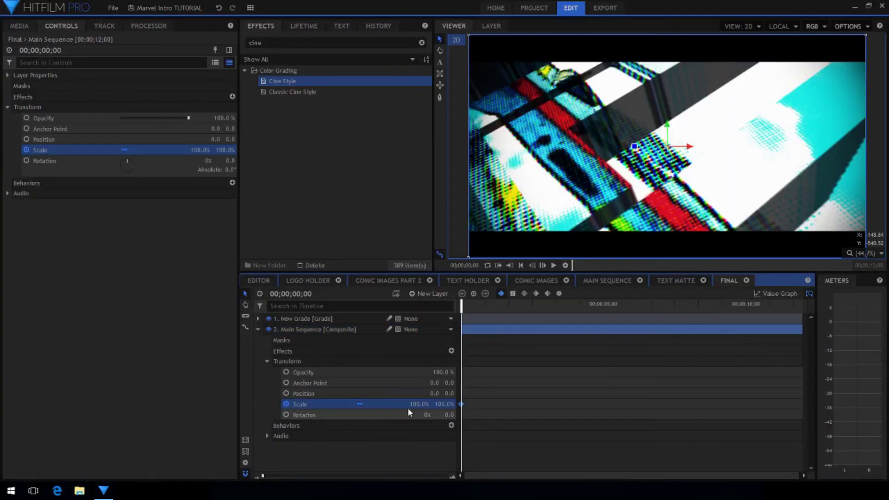
pyautogui.click(445, 404)
pyautogui.write('11')
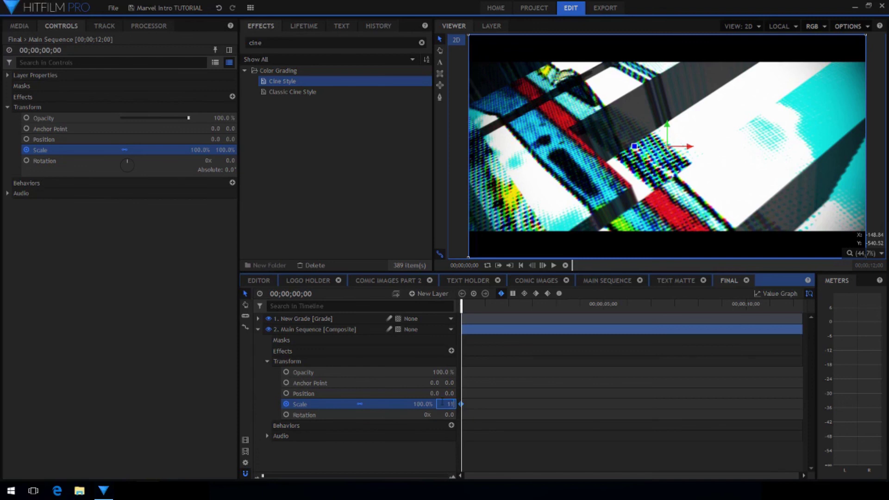
pyautogui.write('4')
pyautogui.press('Return')
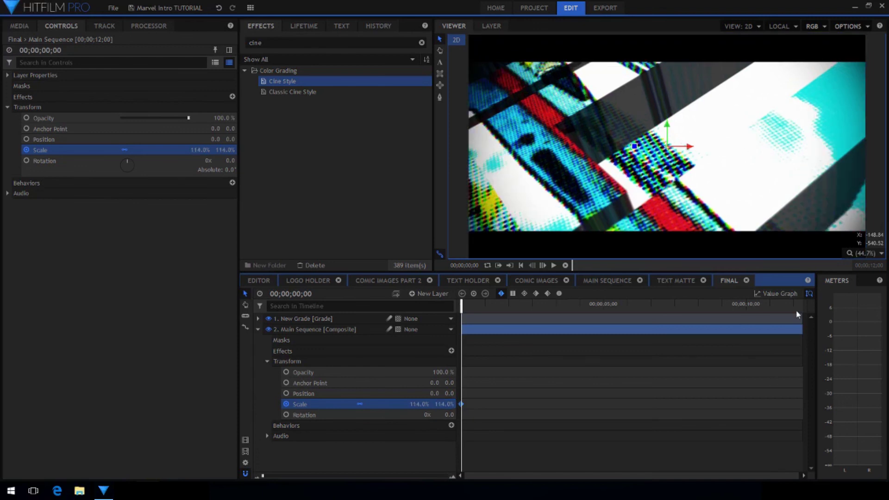
# - Add an ending Scale keyframe of 100% to the Main Sequence layer at 00;00;11;23
pyautogui.moveTo(794, 306); pyautogui.dragTo(856, 306)
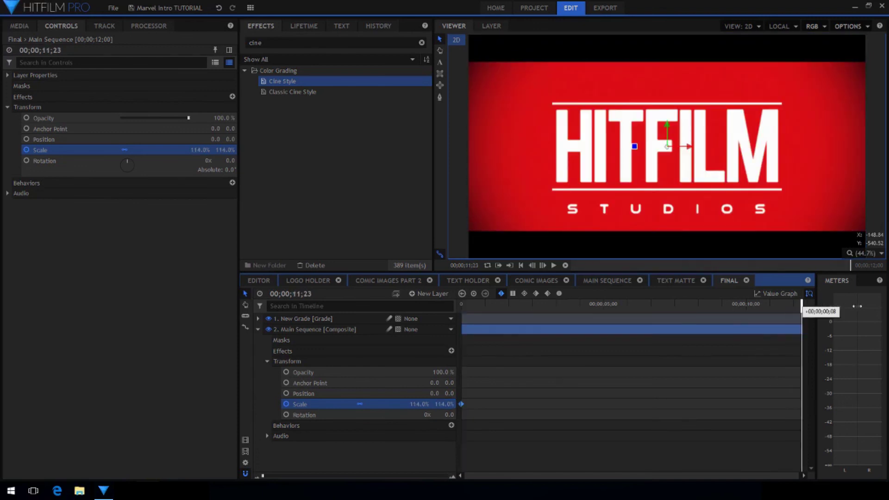
pyautogui.click(448, 405)
pyautogui.write('130')
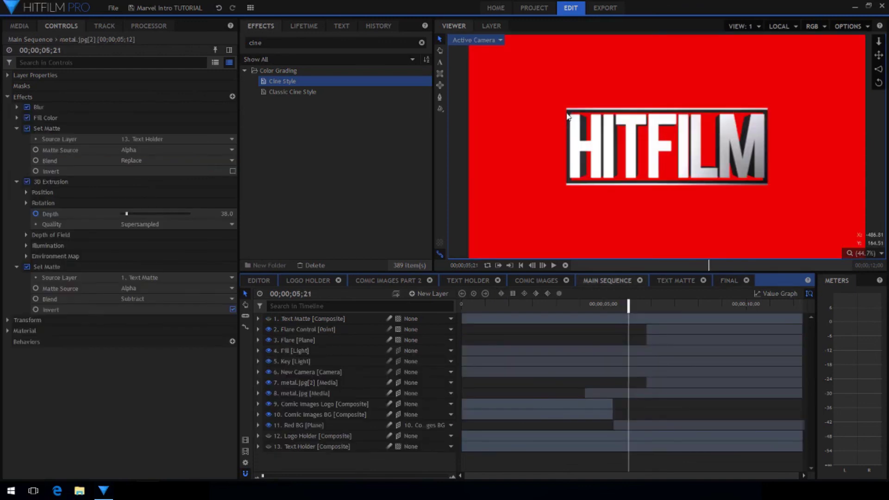
# - In the Main Sequence composite, inspect the logo's border edges and enlarge the first metal.jpg layer (layer 8) to 206% scale
pyautogui.scroll(4, 575, 122)
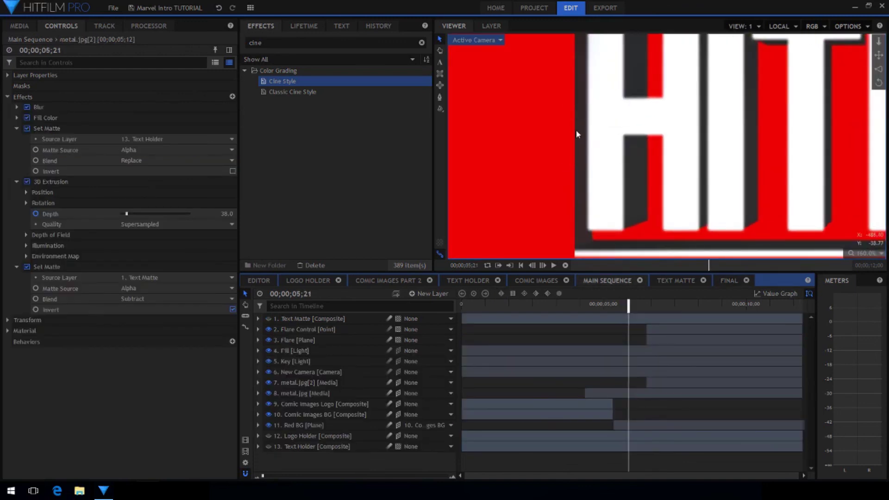
pyautogui.click(855, 258)
pyautogui.click(857, 361)
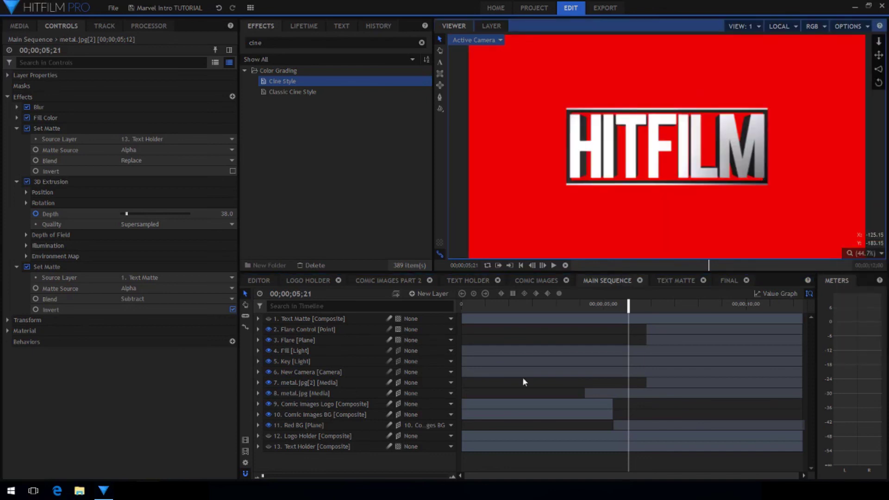
pyautogui.click(365, 393)
pyautogui.scroll(1, 540, 193)
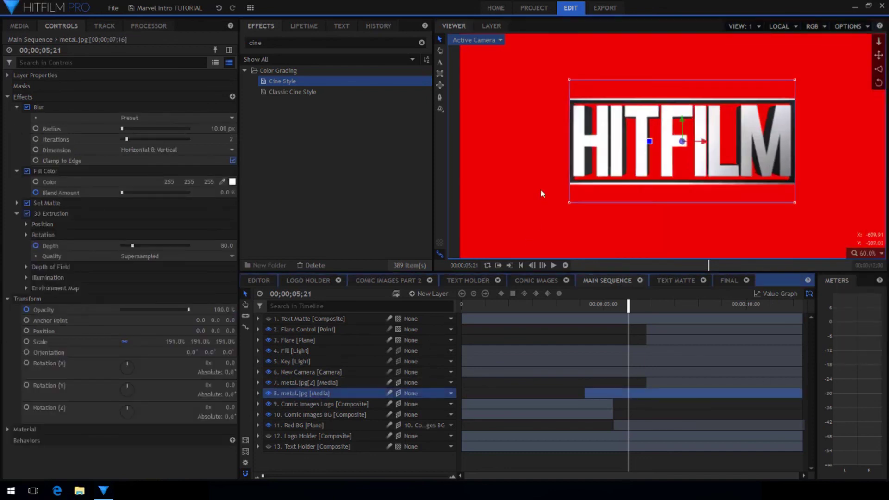
pyautogui.scroll(3, 541, 193)
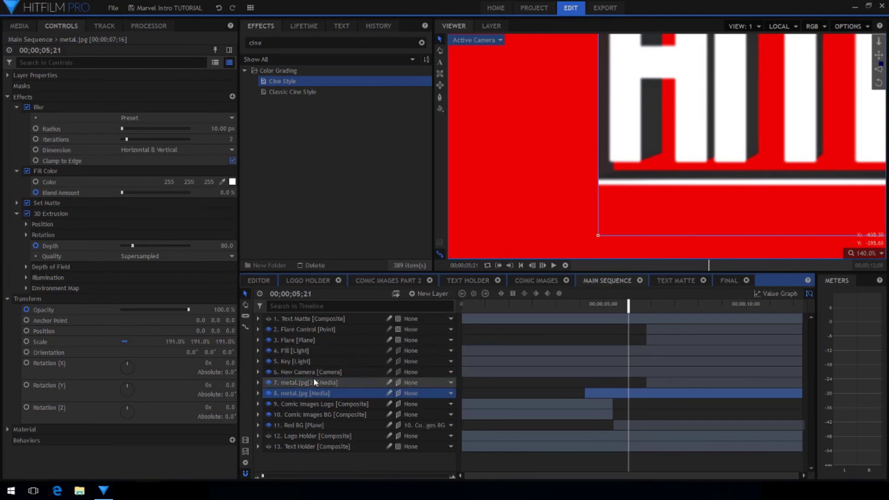
pyautogui.moveTo(176, 341); pyautogui.dragTo(184, 342)
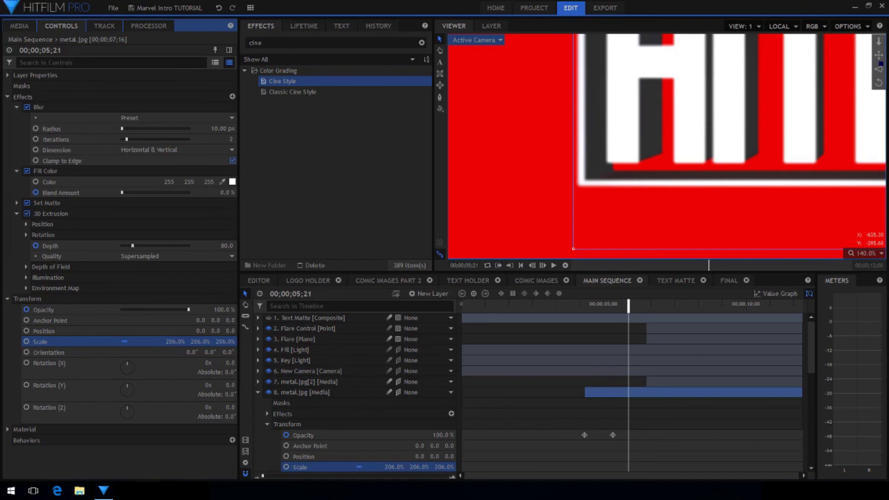
pyautogui.click(860, 254)
pyautogui.click(872, 368)
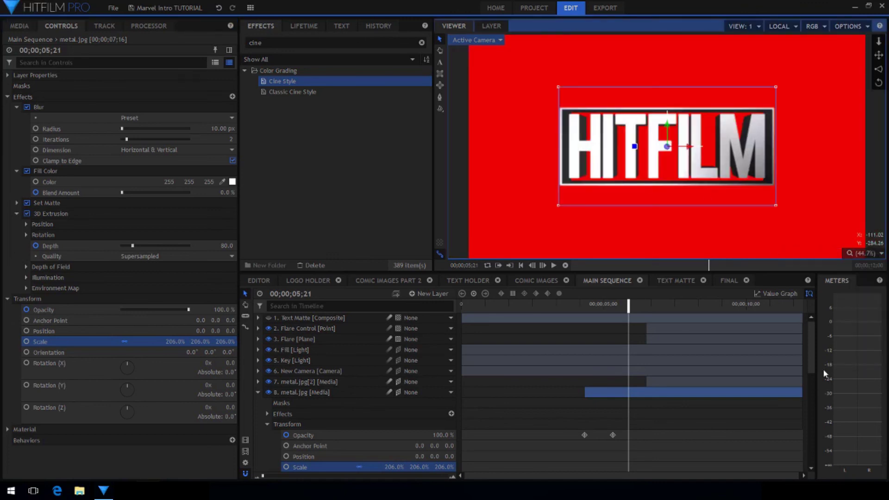